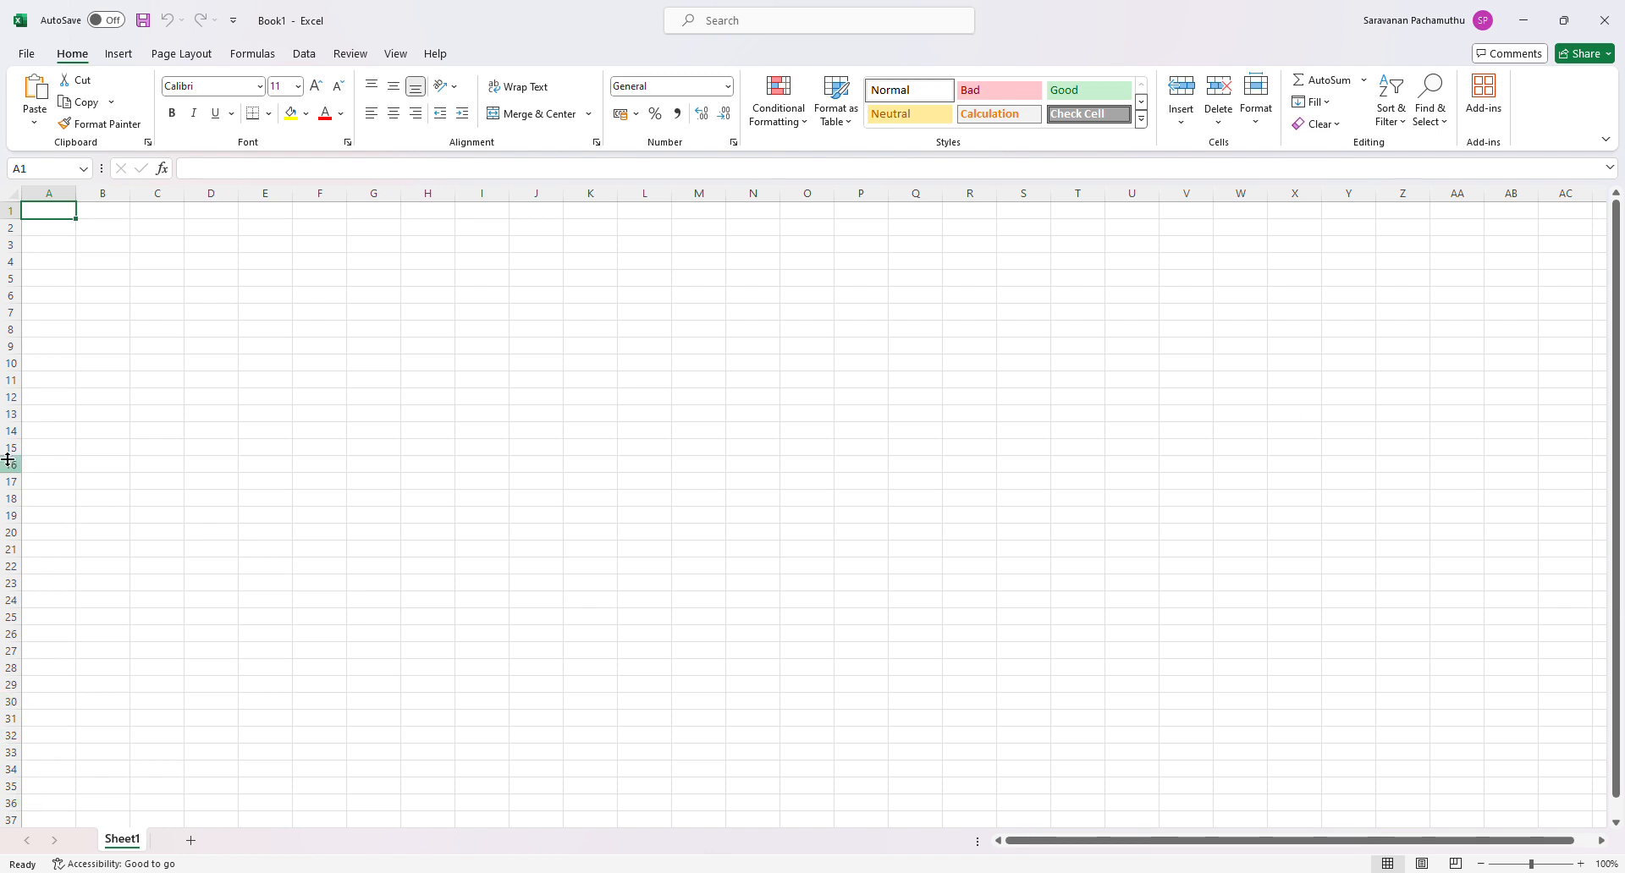
- Enter "S" in cell A3
click(73, 245)
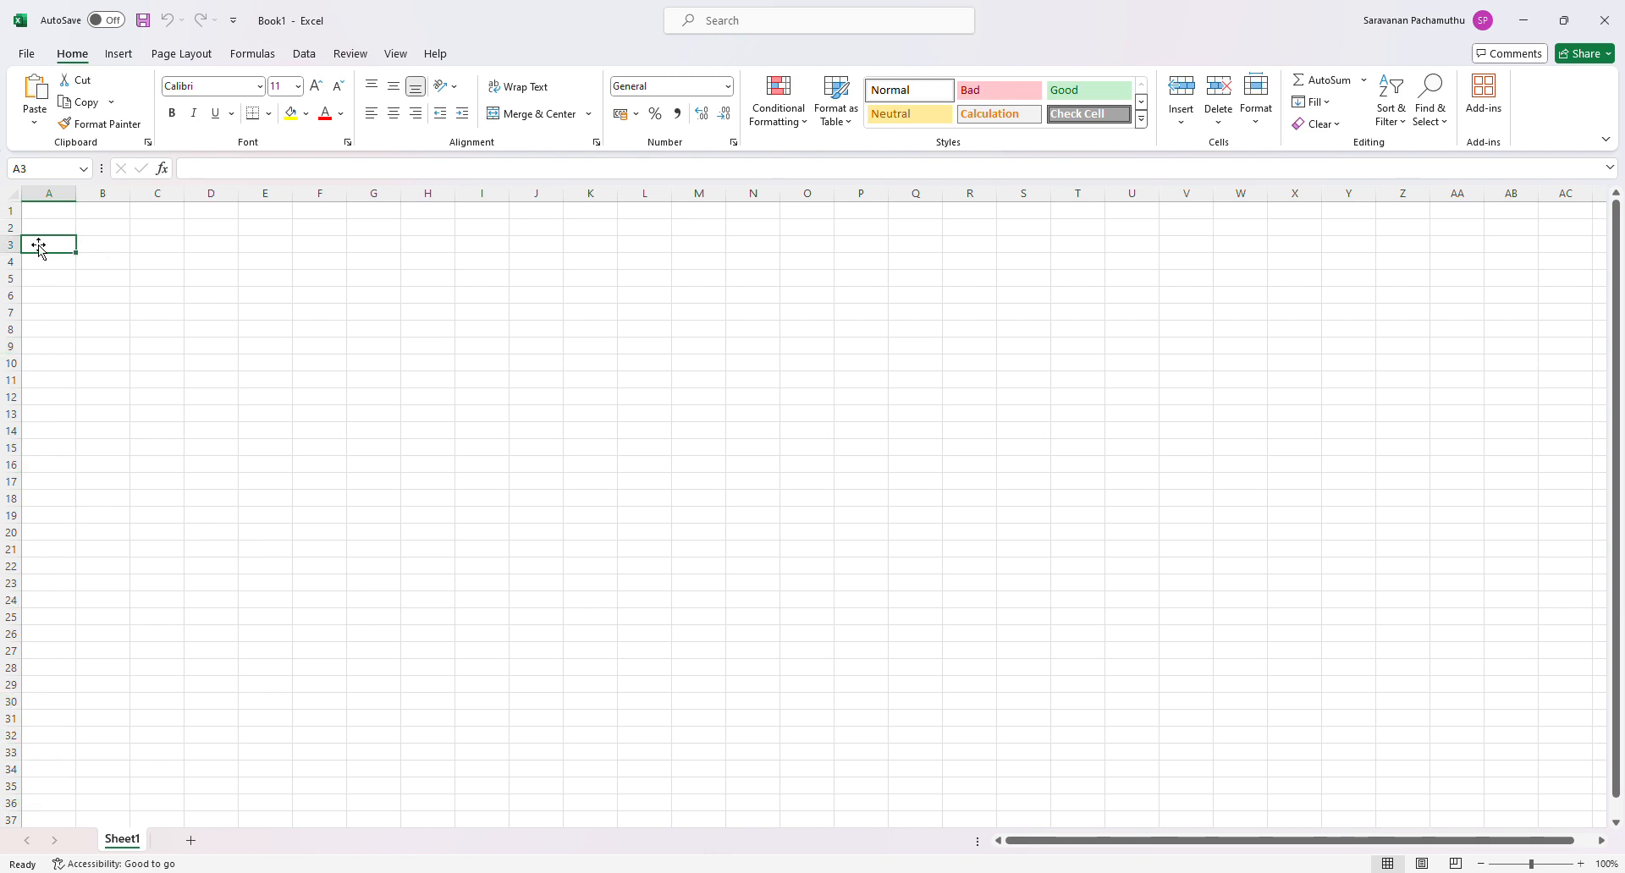
text(S)
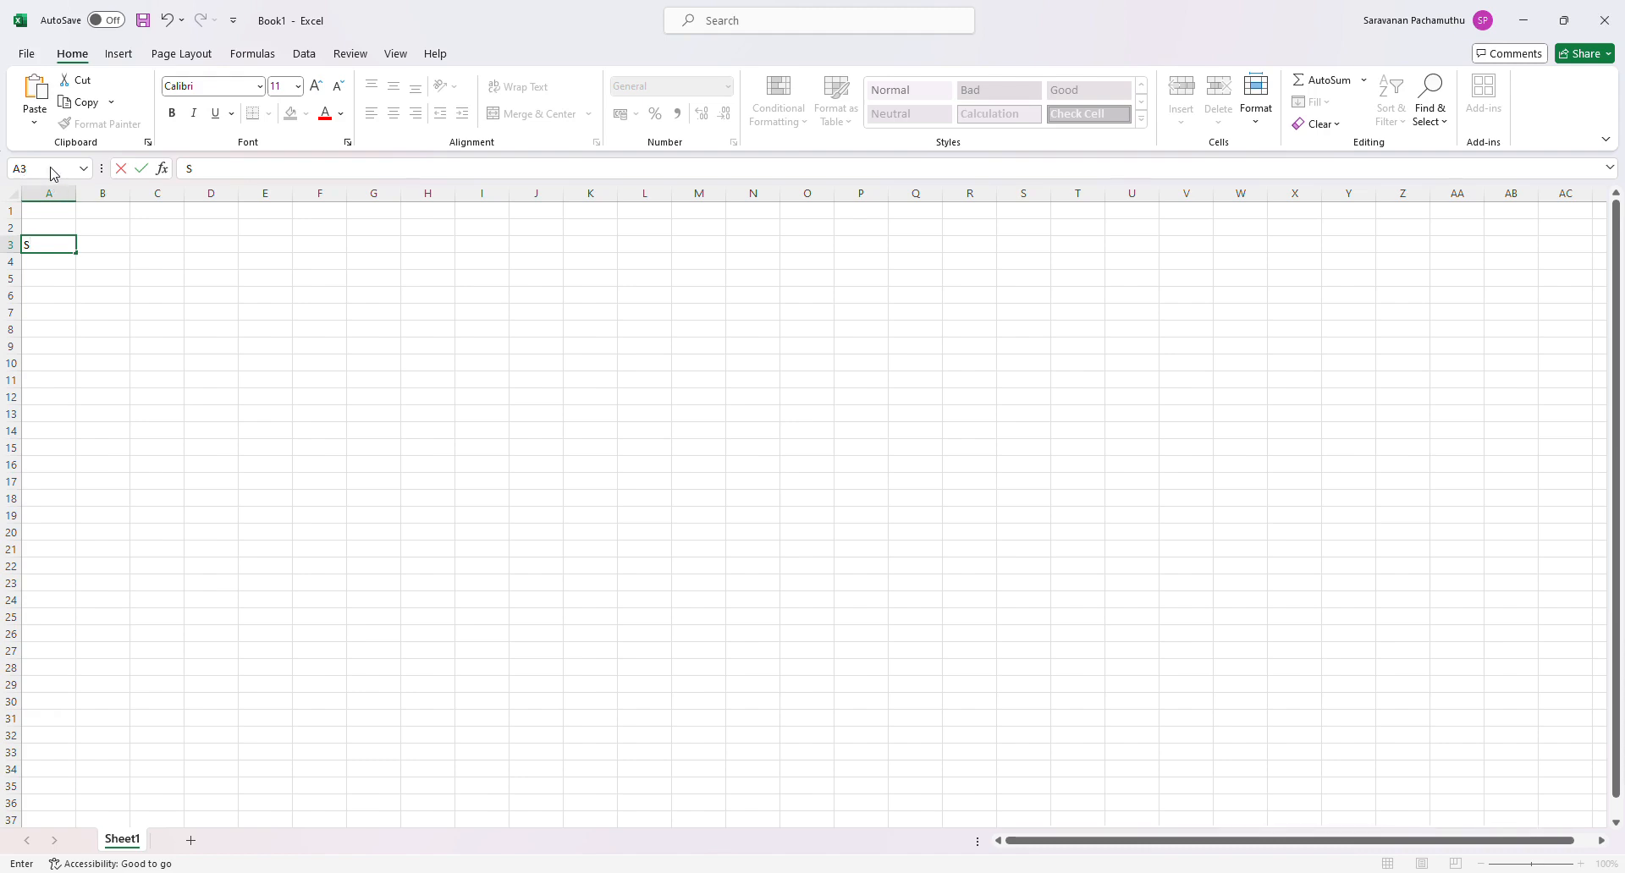
key(Return)
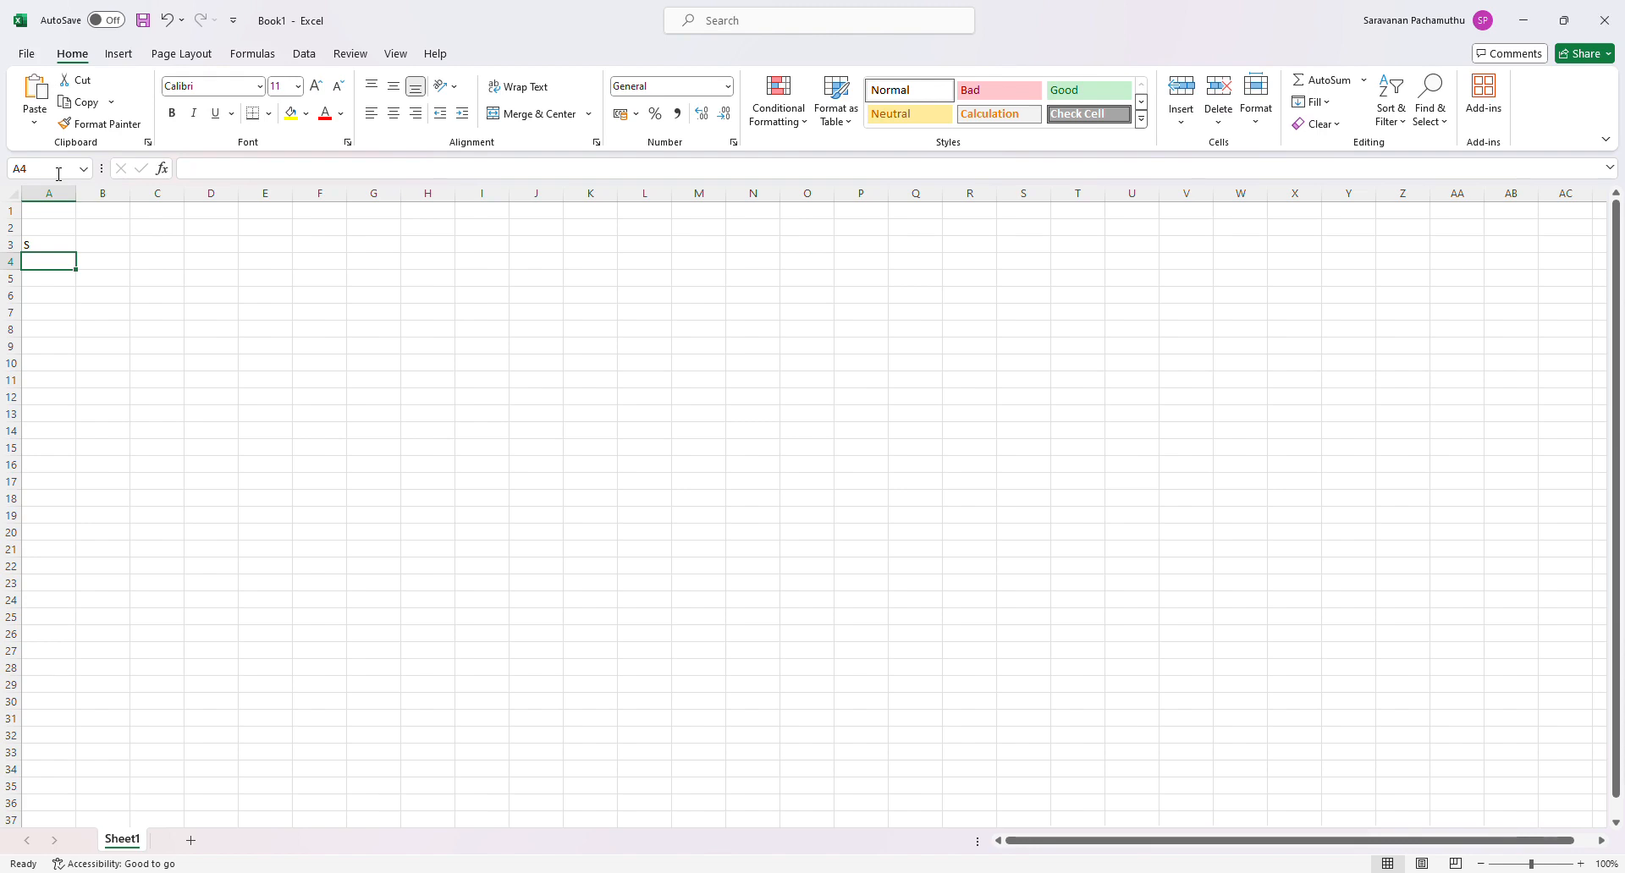
- Jump to cell AA12 by its reference, and select row 12 and column AA to show where they cross
click(58, 173)
text(aa12)
key(Return)
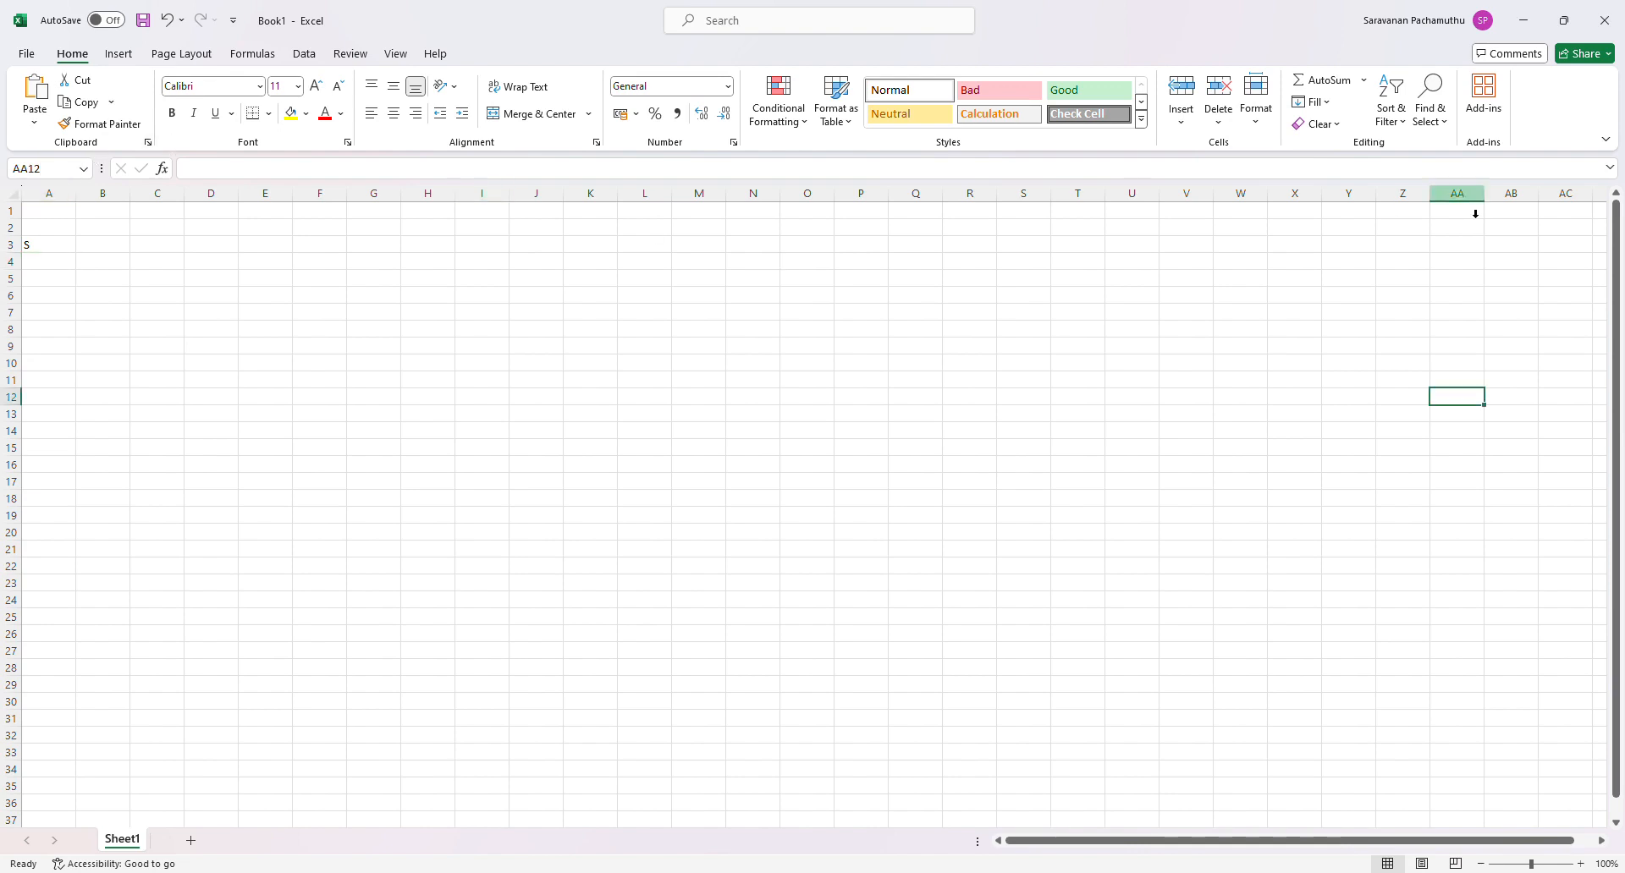
click(18, 400)
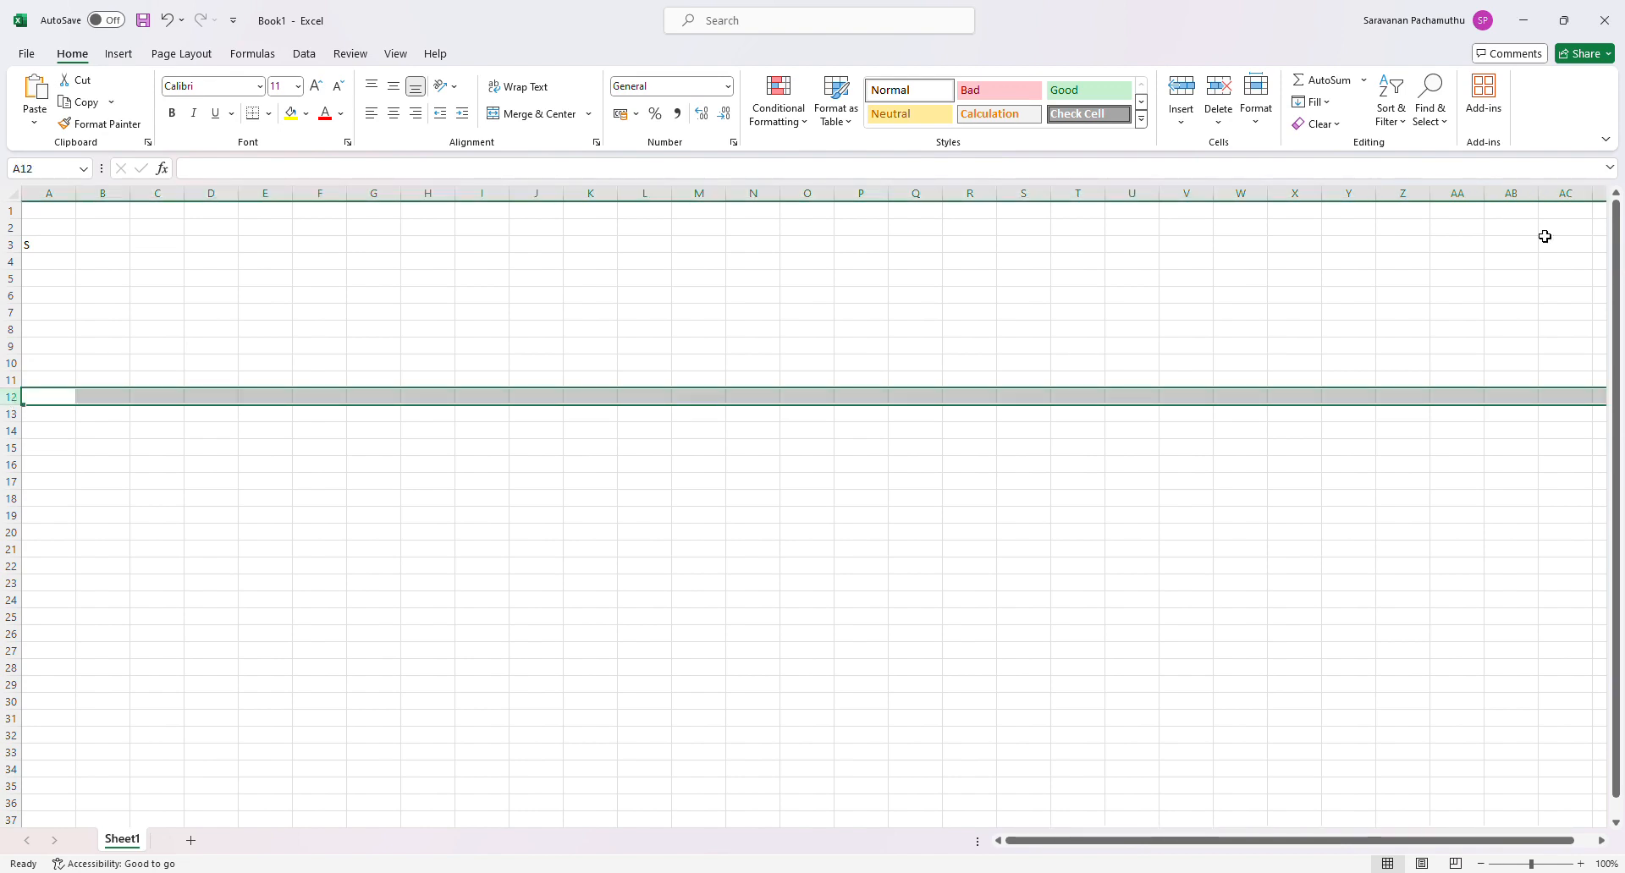
click(1461, 200)
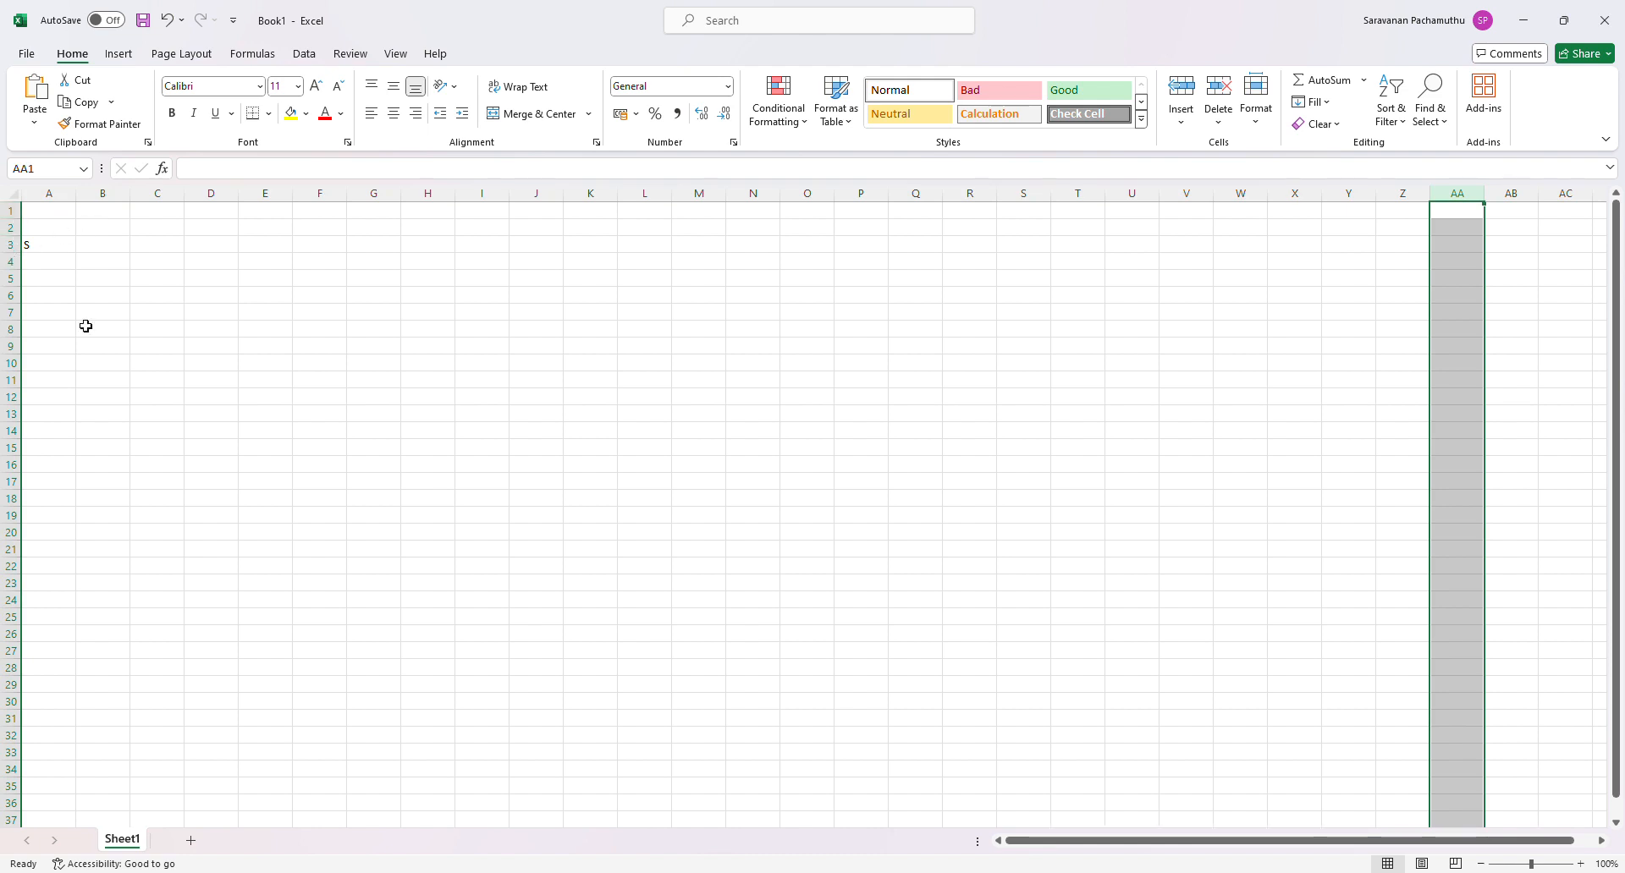
click(57, 247)
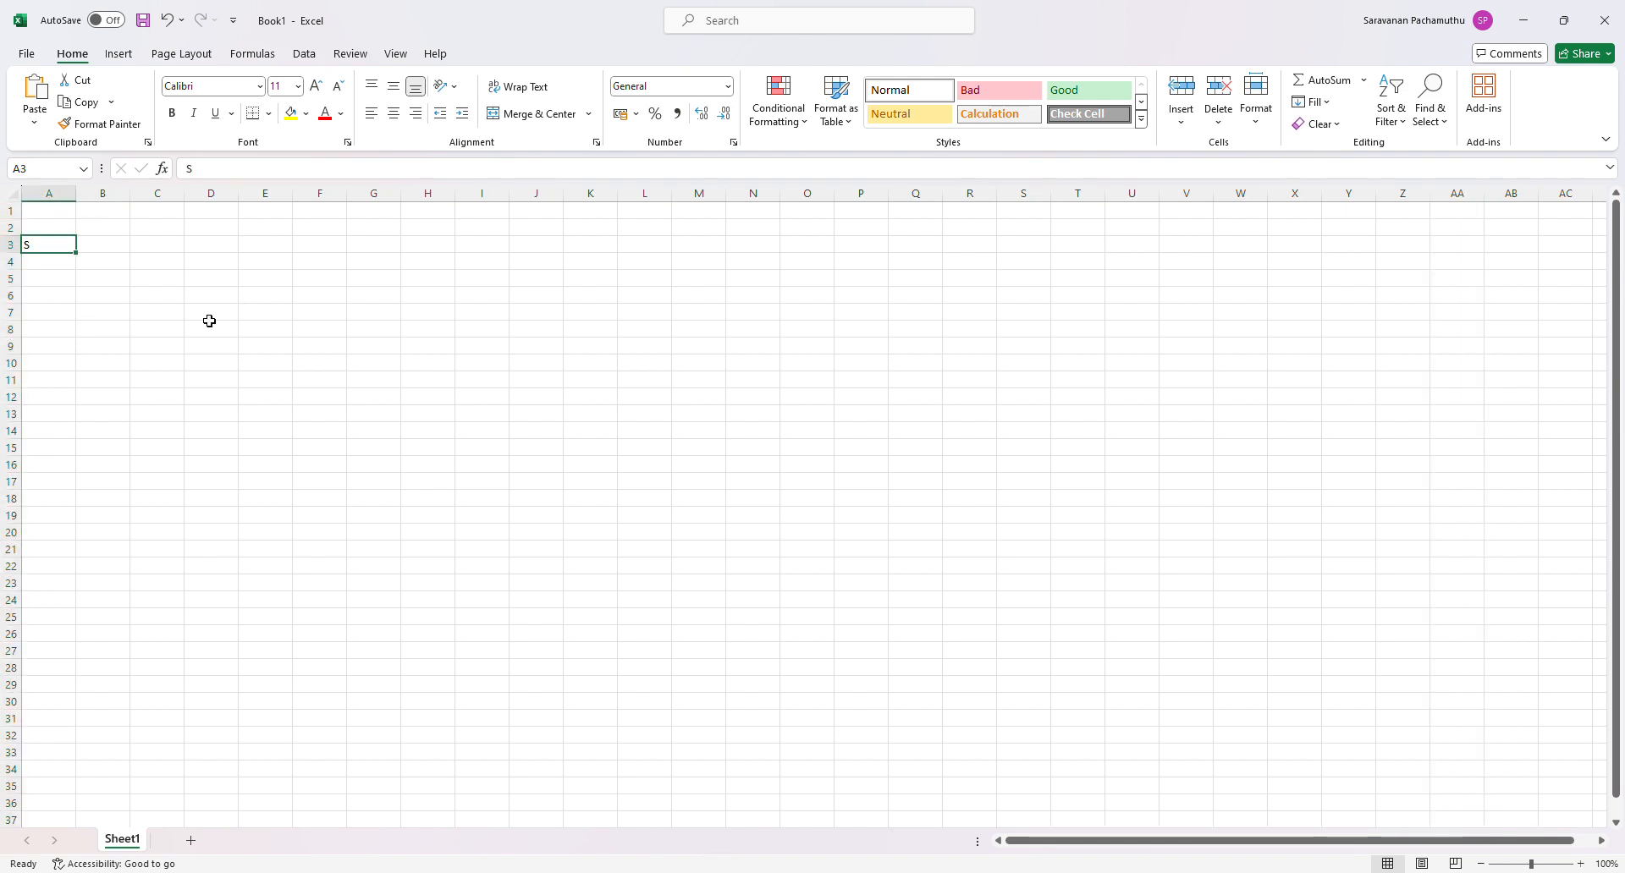
click(116, 245)
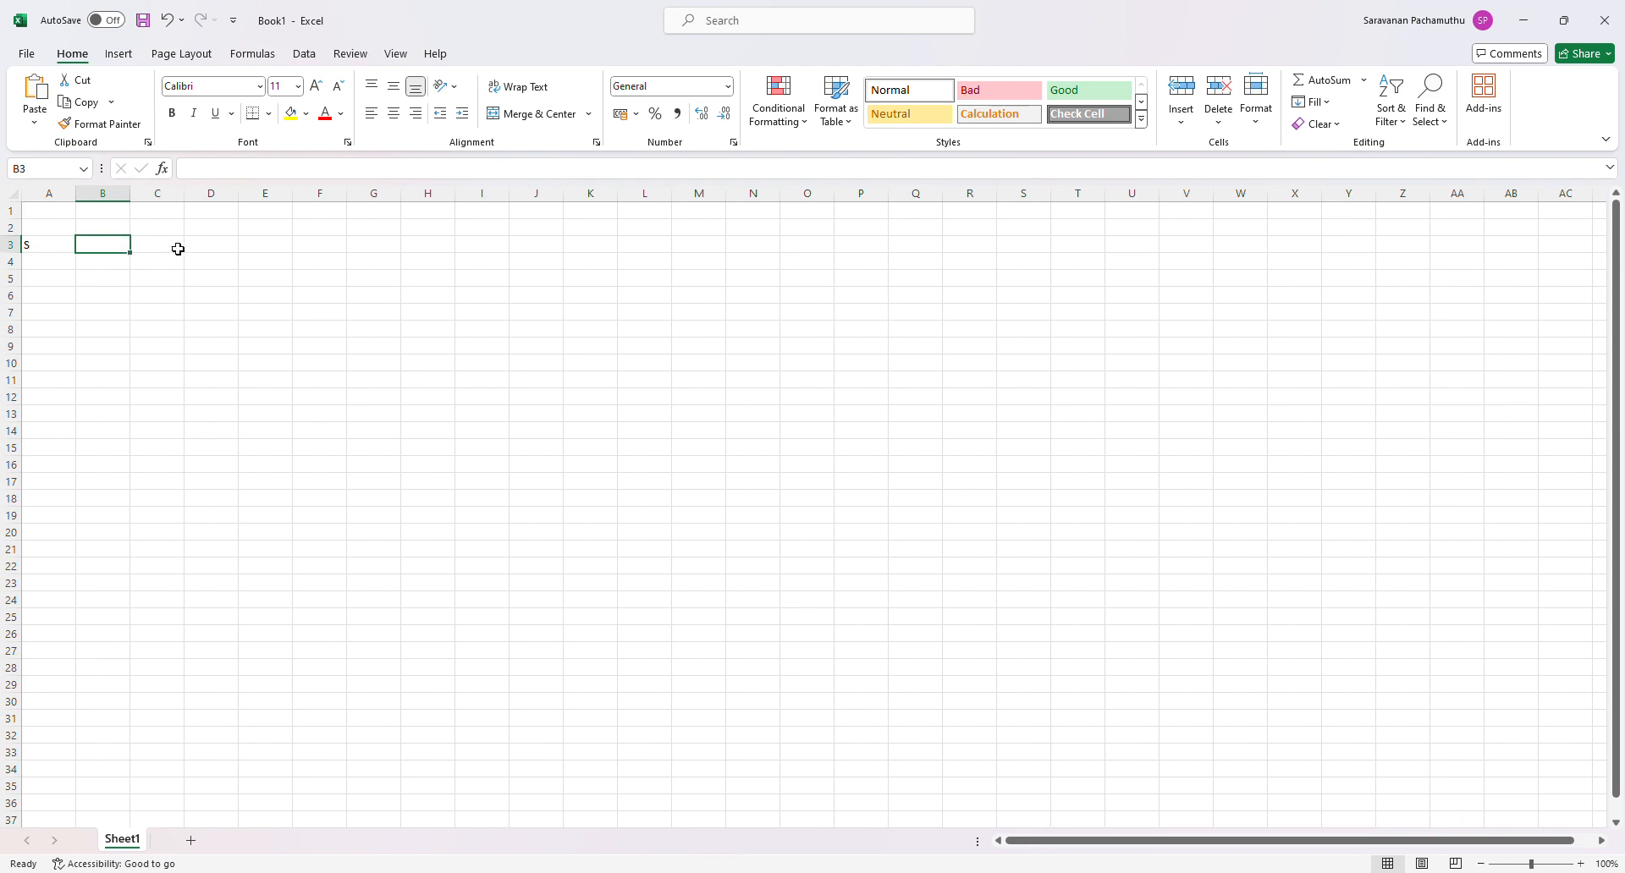
click(174, 248)
click(209, 248)
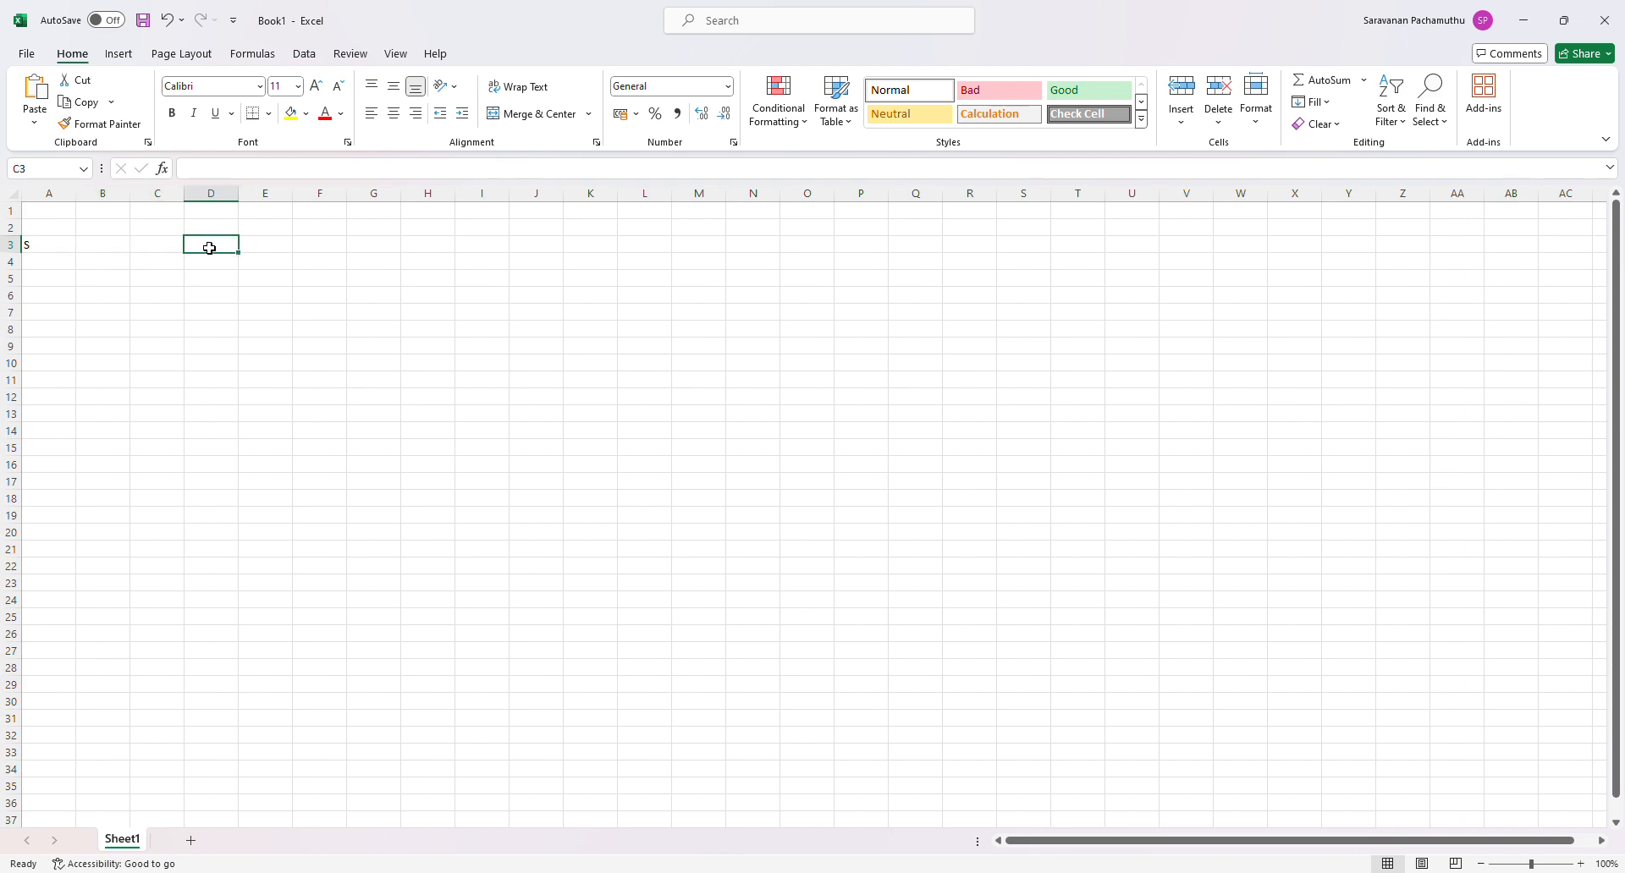
click(264, 248)
click(315, 248)
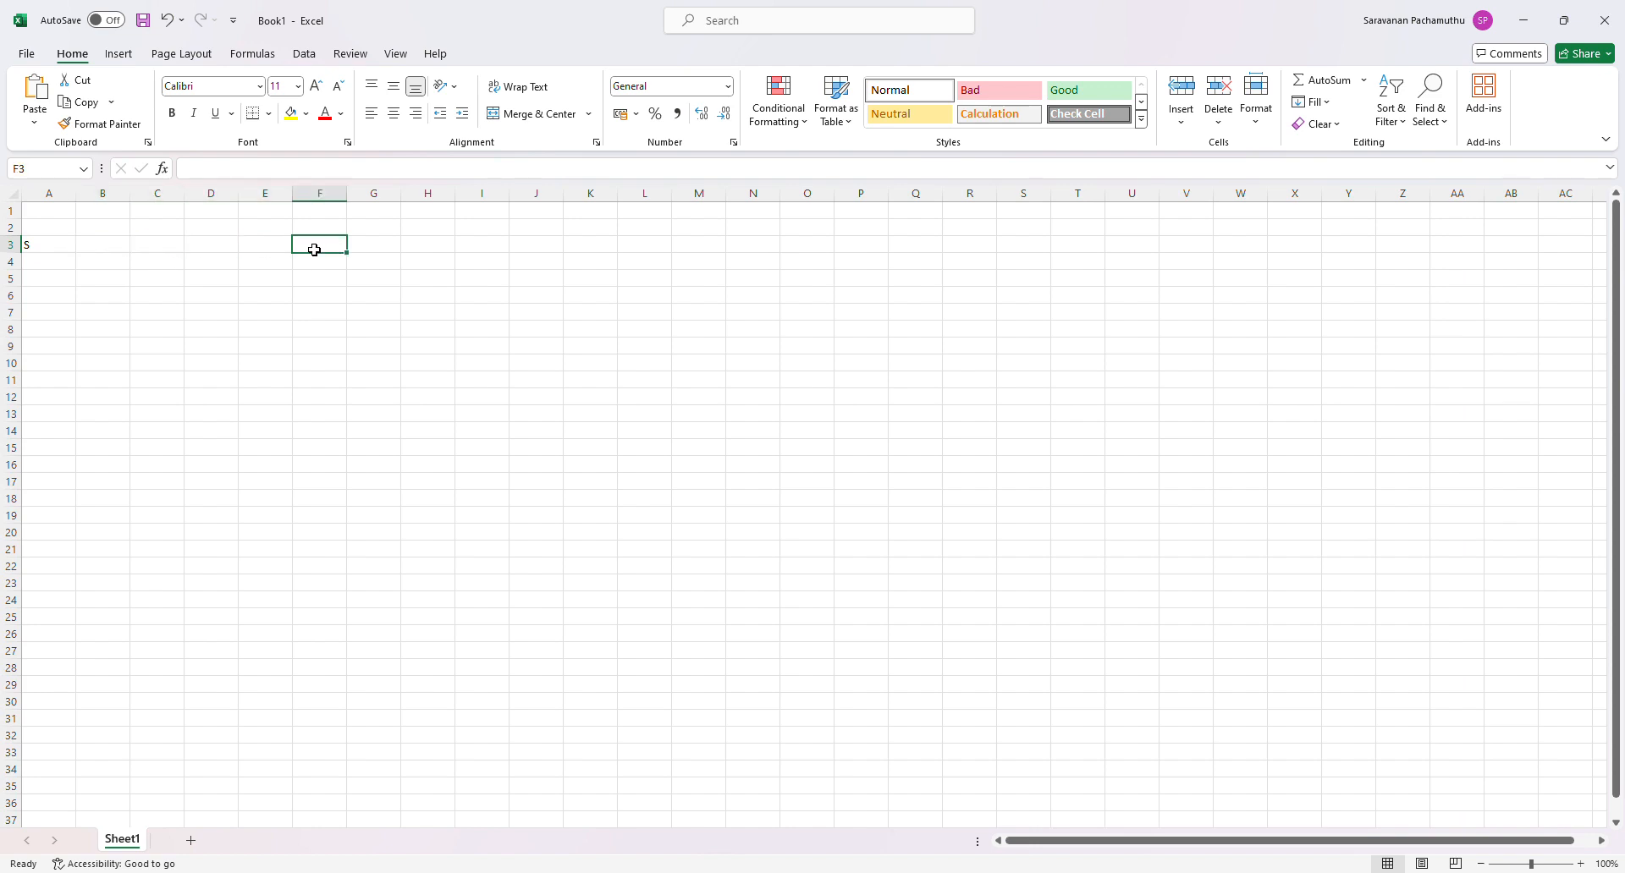
- Enter the heading "Sl. No." in cell A3 and fit column A's width to it
click(56, 252)
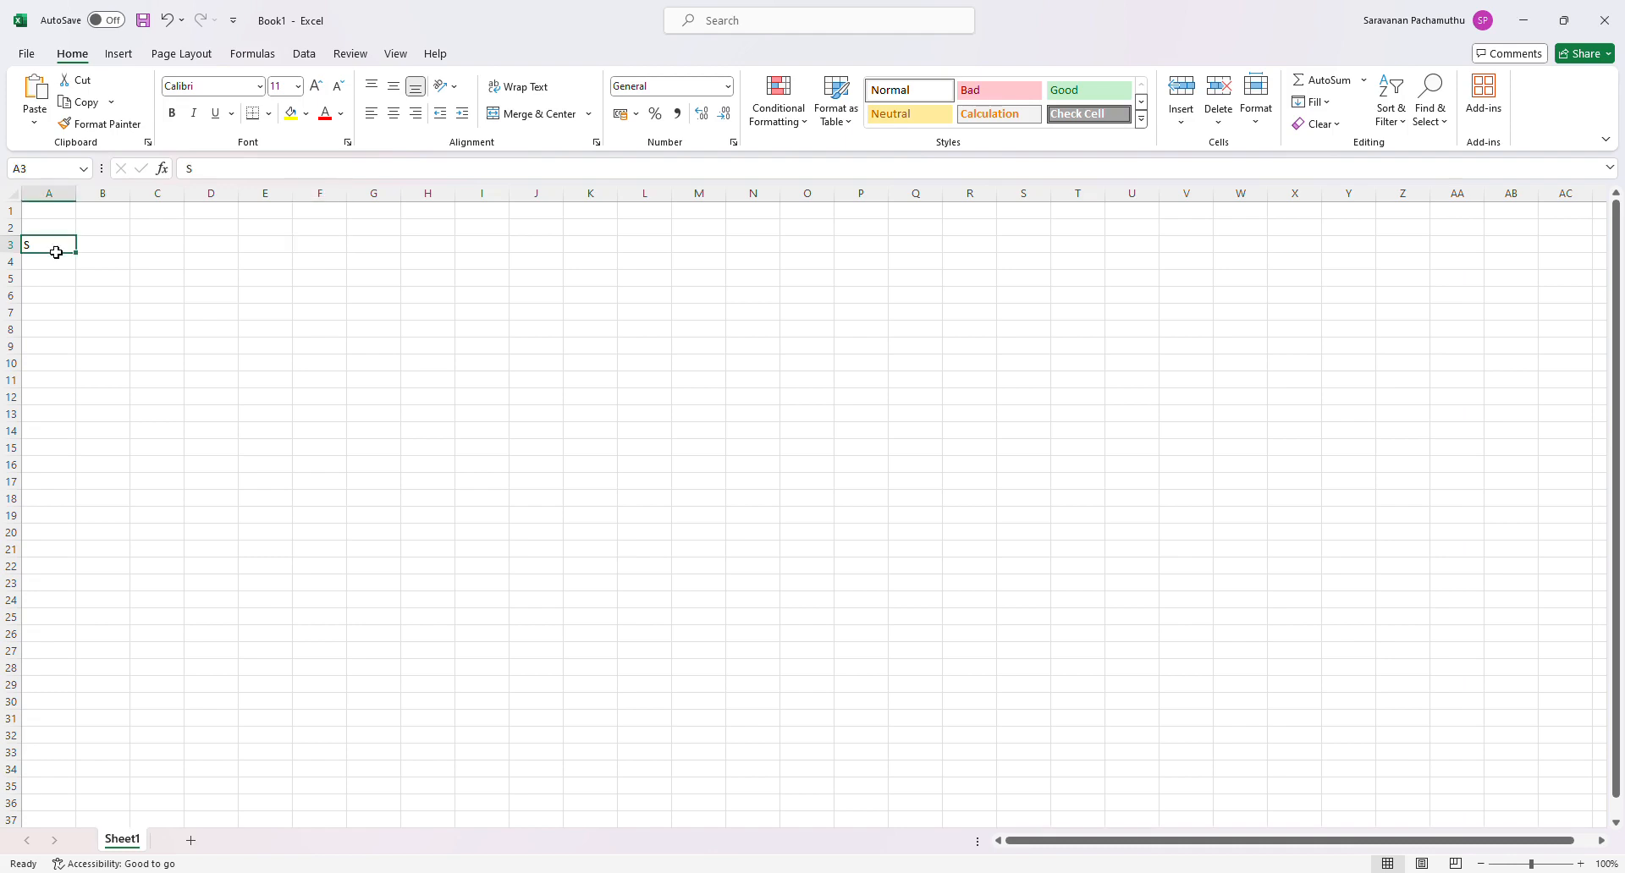
text(S)
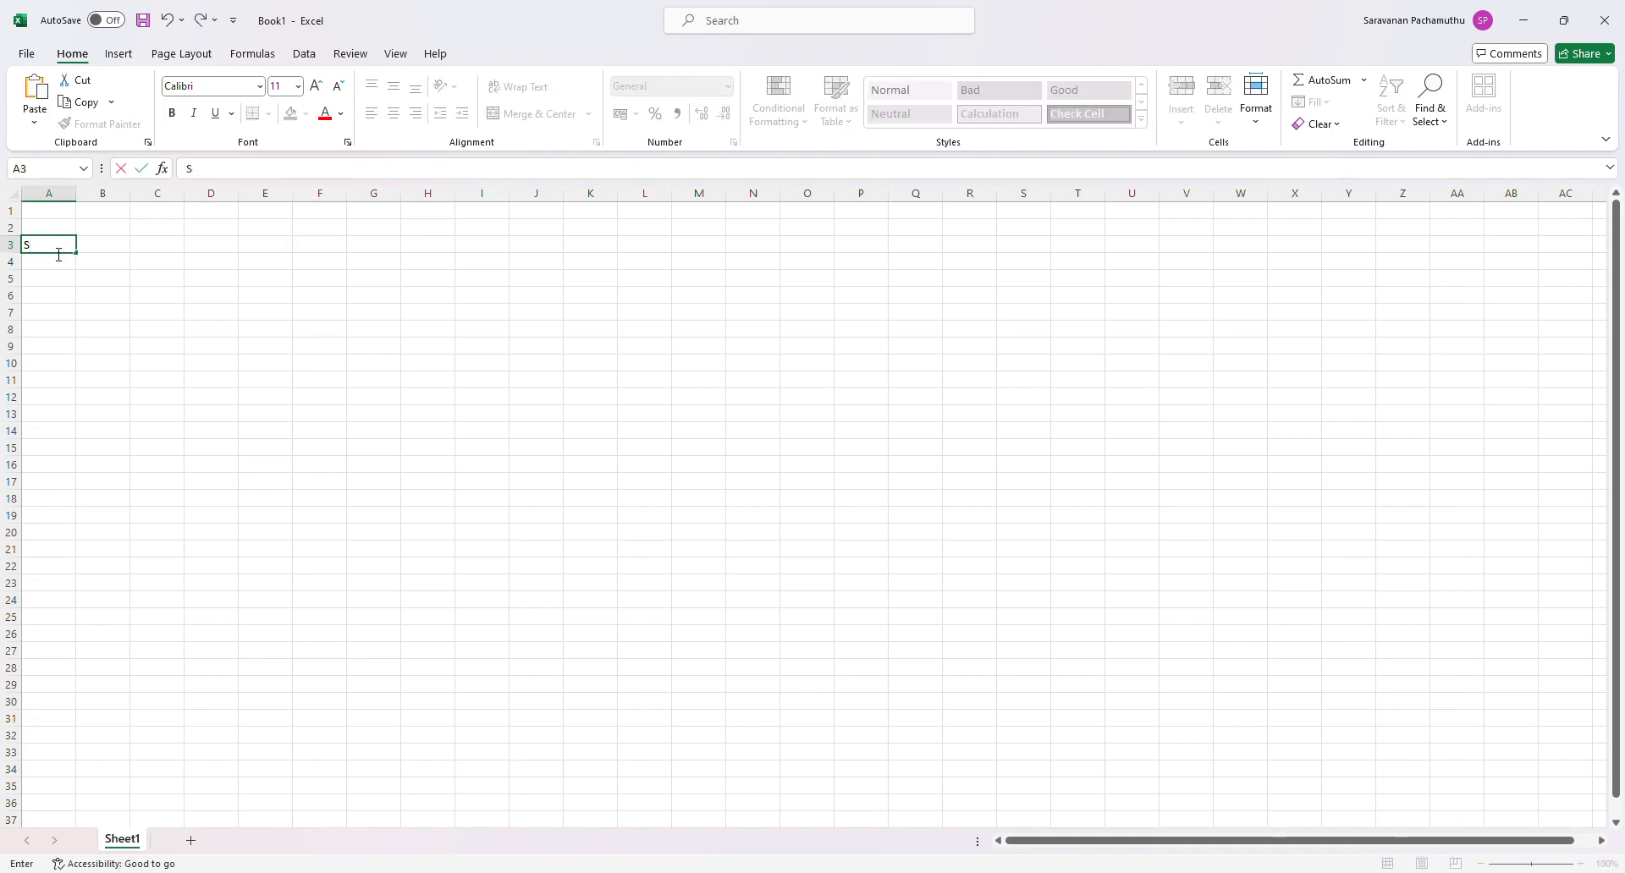
text(l. No.)
key(Tab)
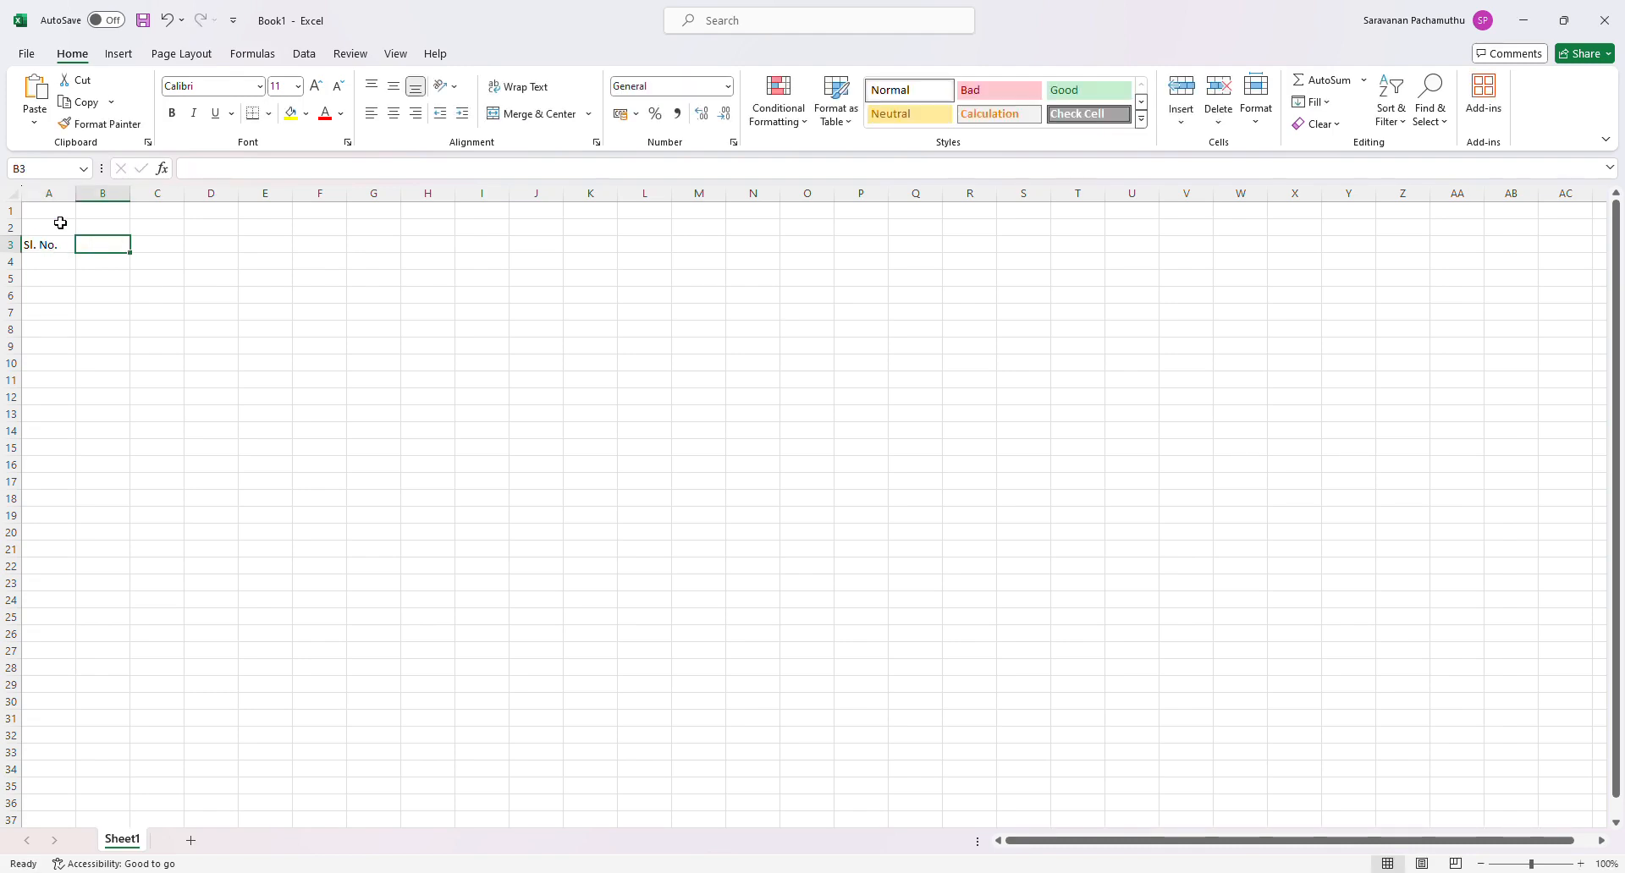
double_click(86, 200)
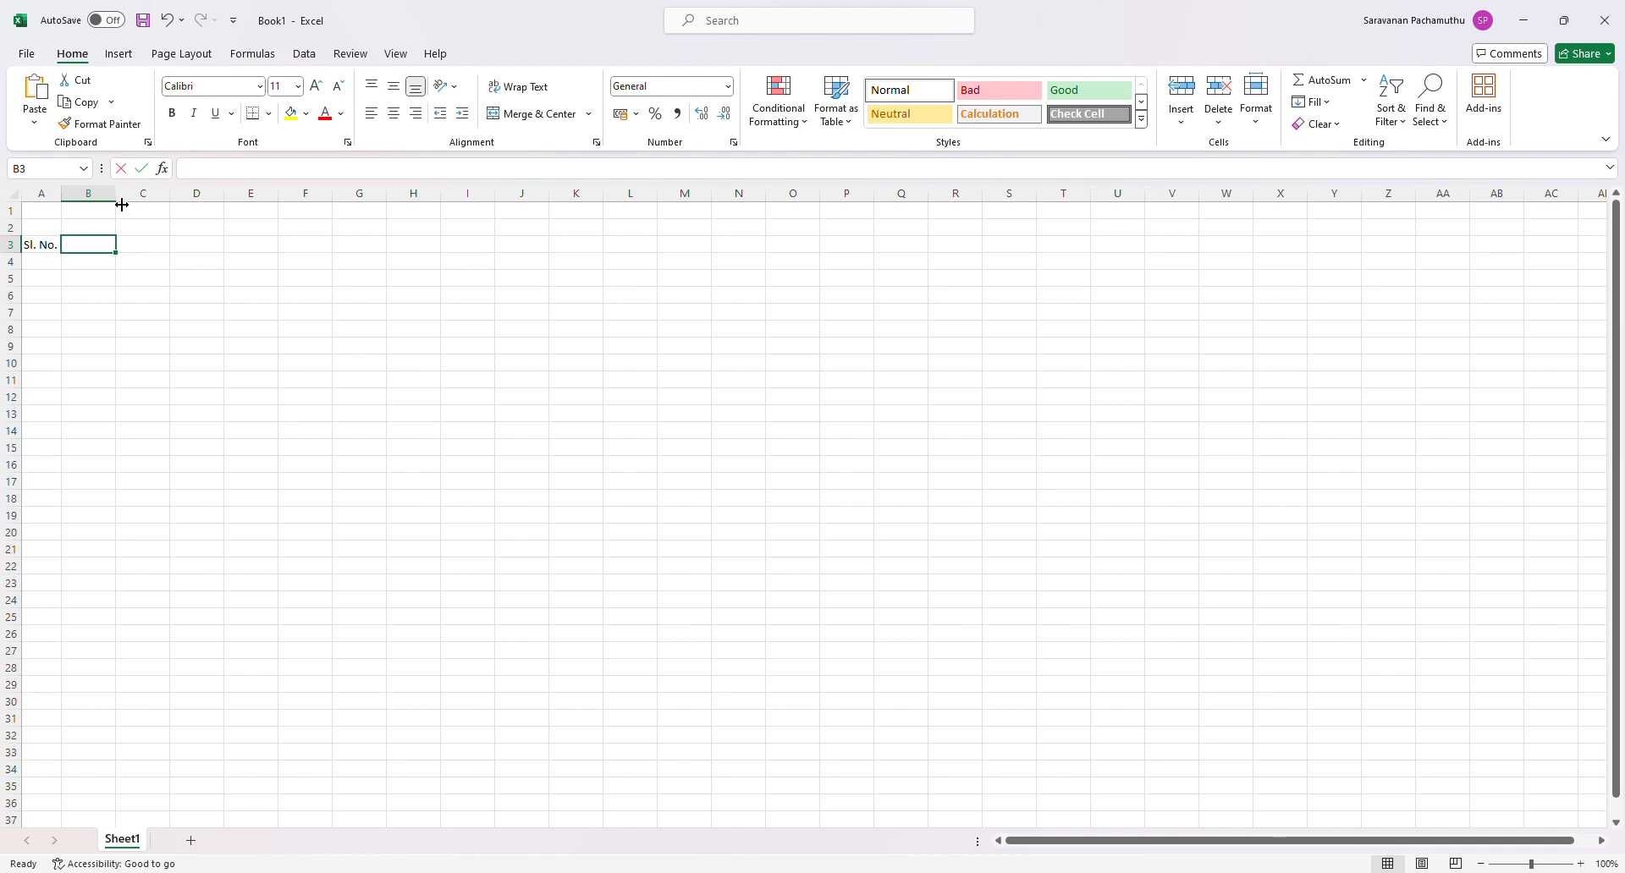
- Enter the time slot "09:10 - 09:30" in cell B3 and fit column B's width to it
text(09)
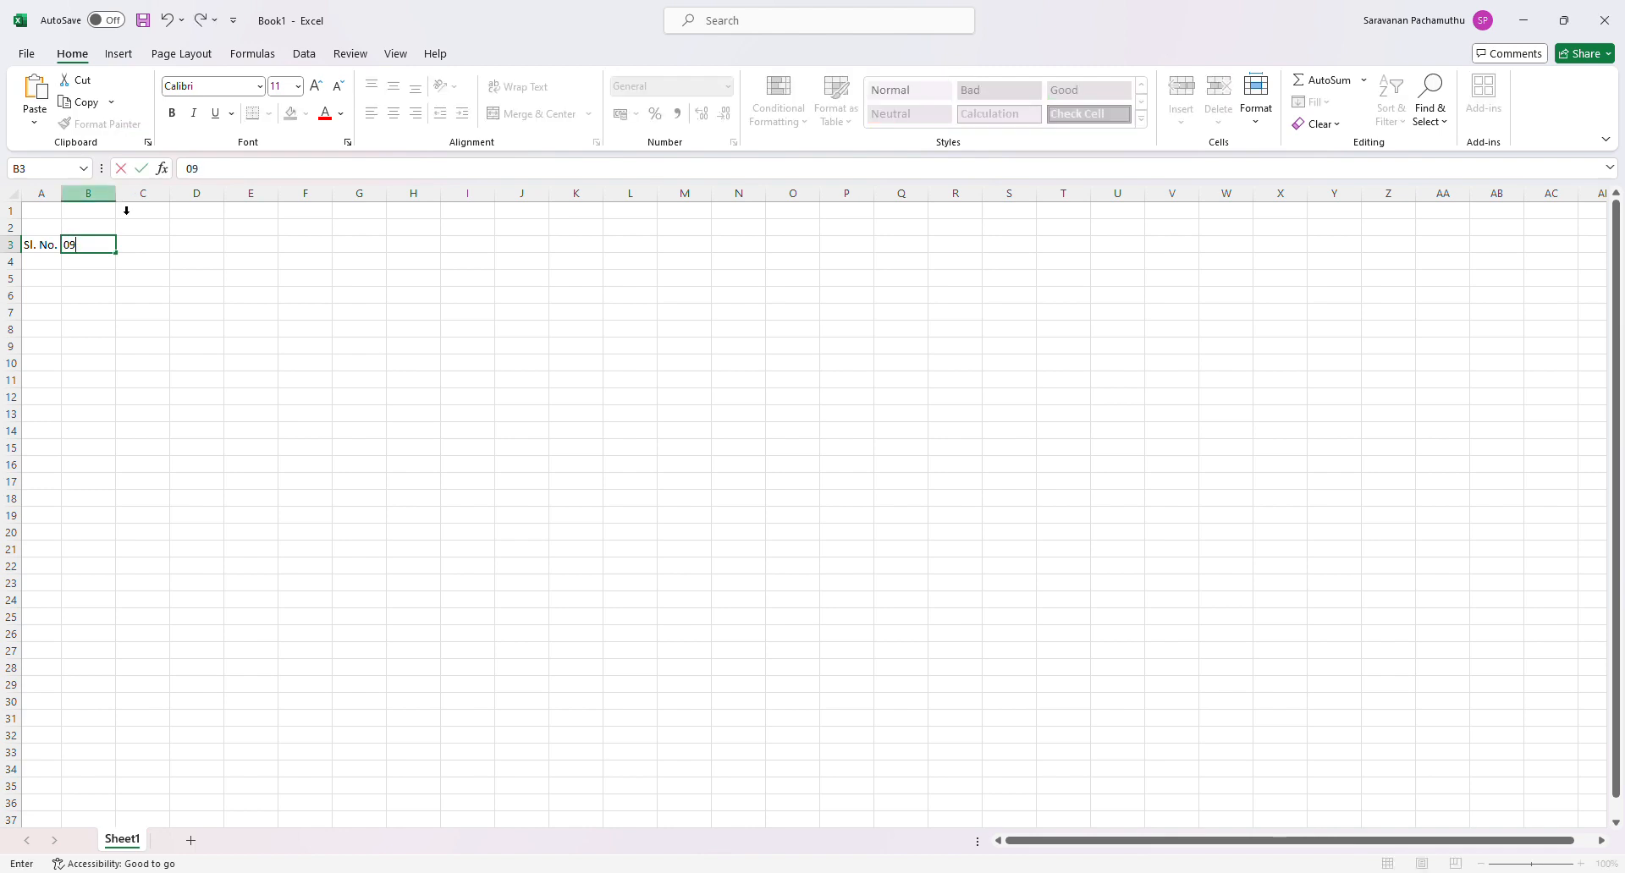
text(:10)
text(- 09:30)
key(Return)
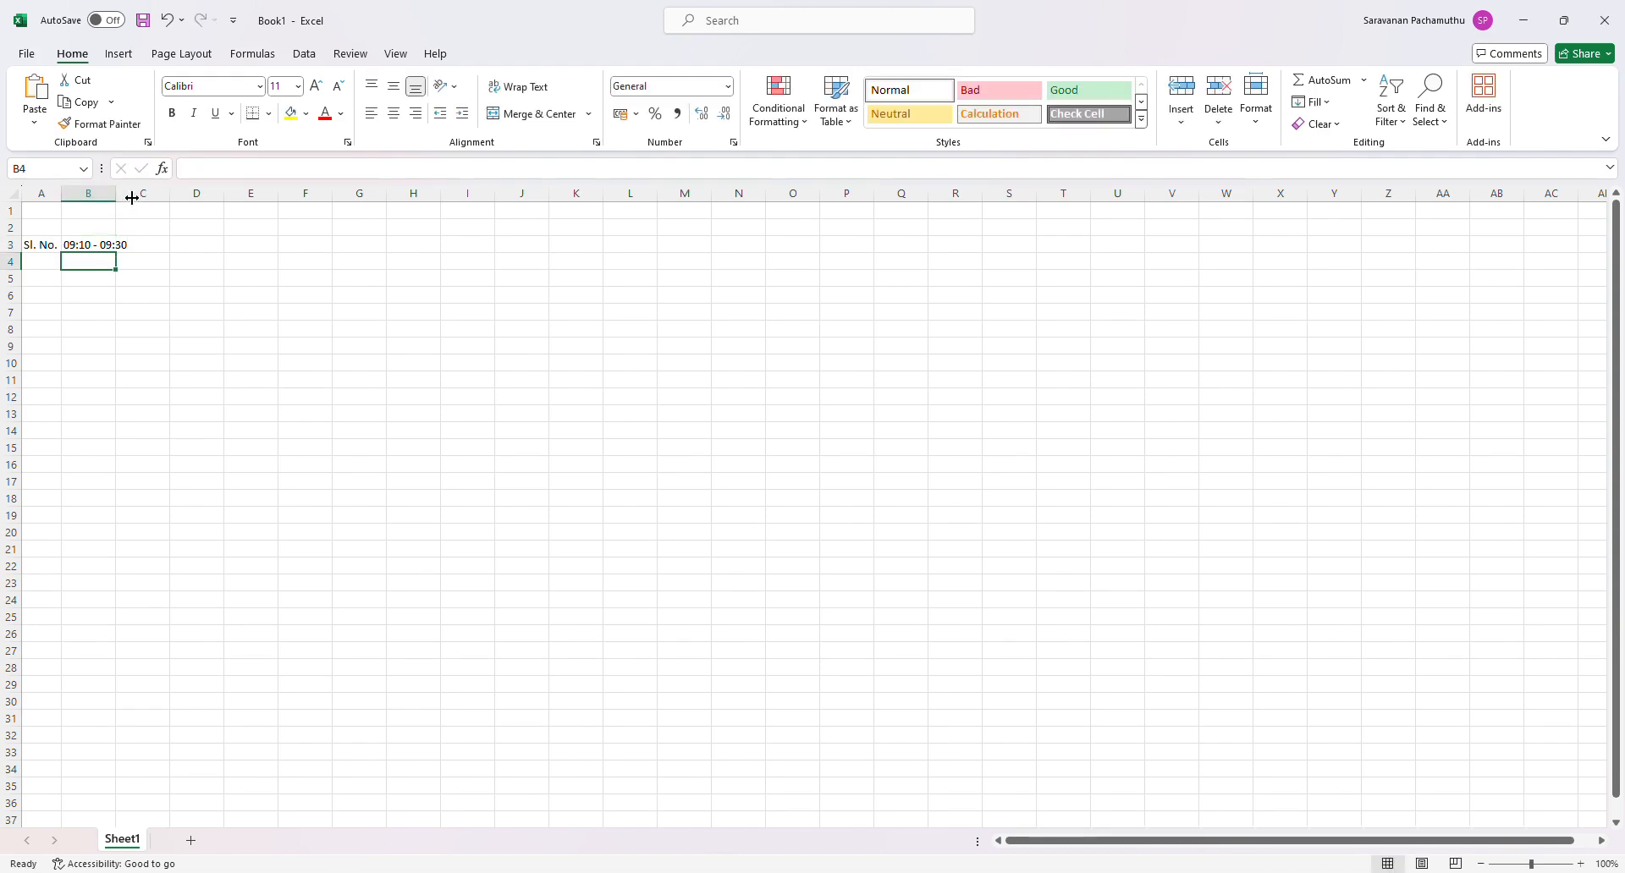
double_click(116, 205)
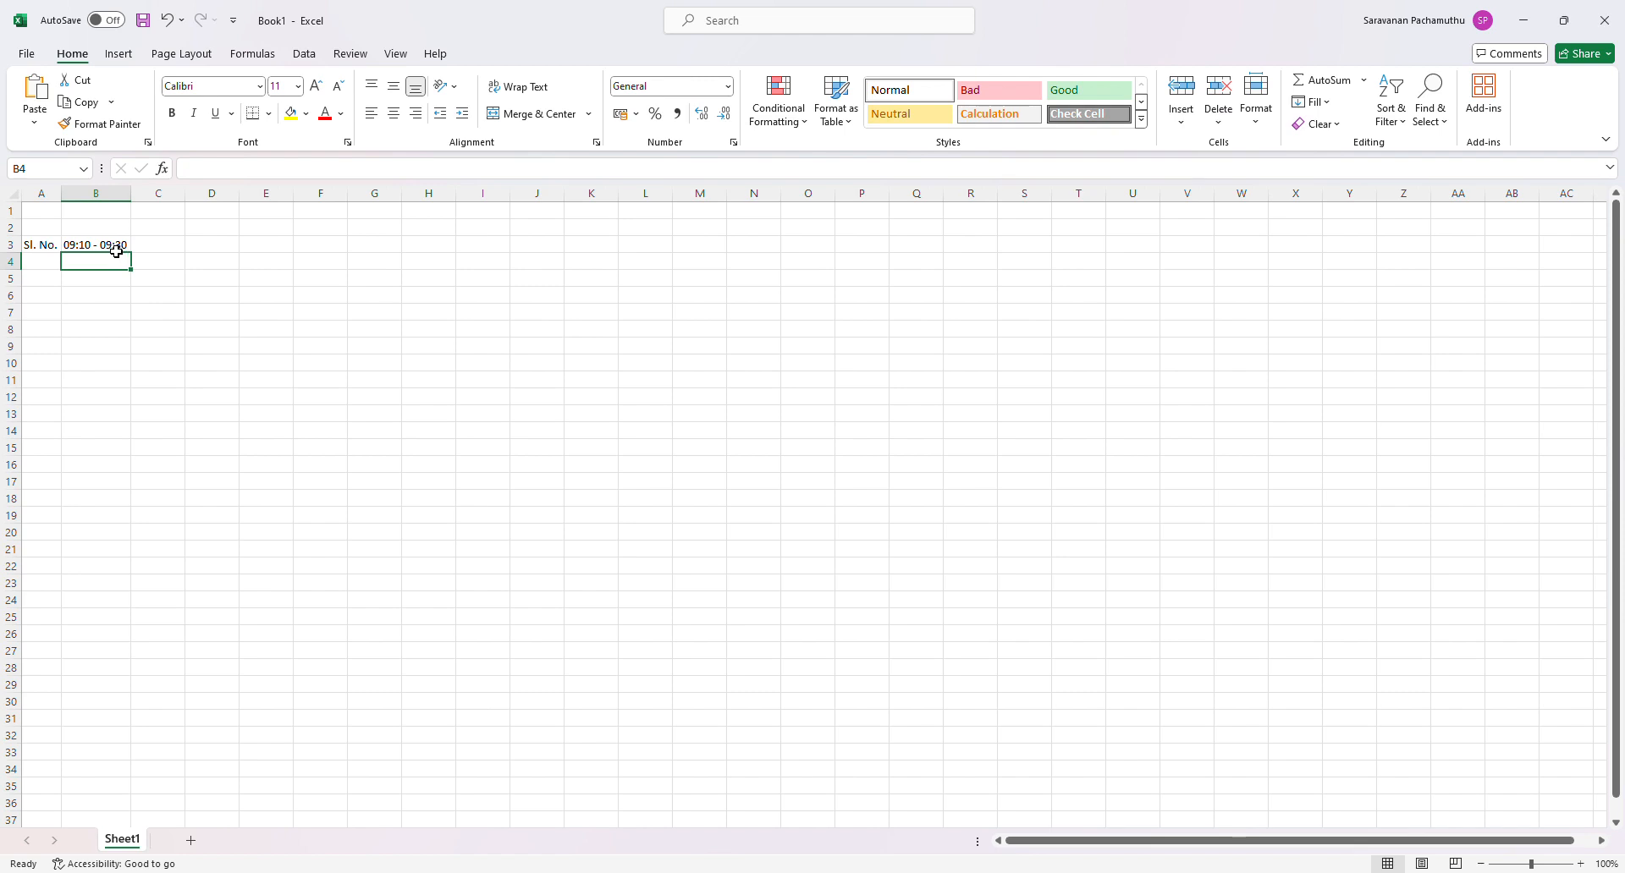
- Rotate the text in B3 upward and increase row 3's height so the whole time slot fits
click(120, 249)
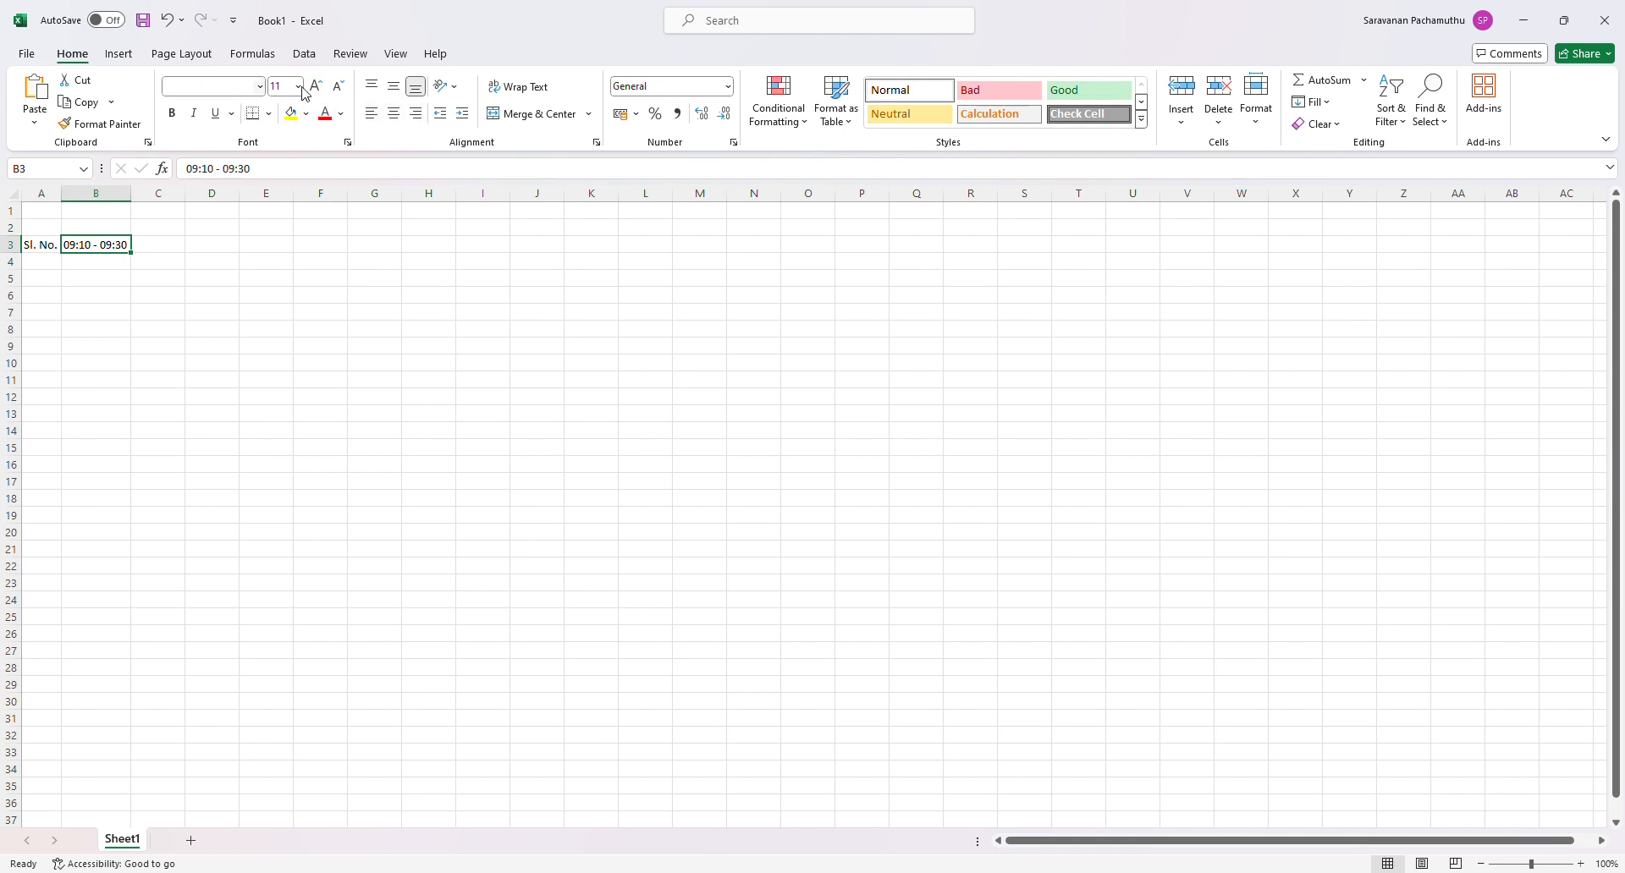
click(456, 91)
click(487, 193)
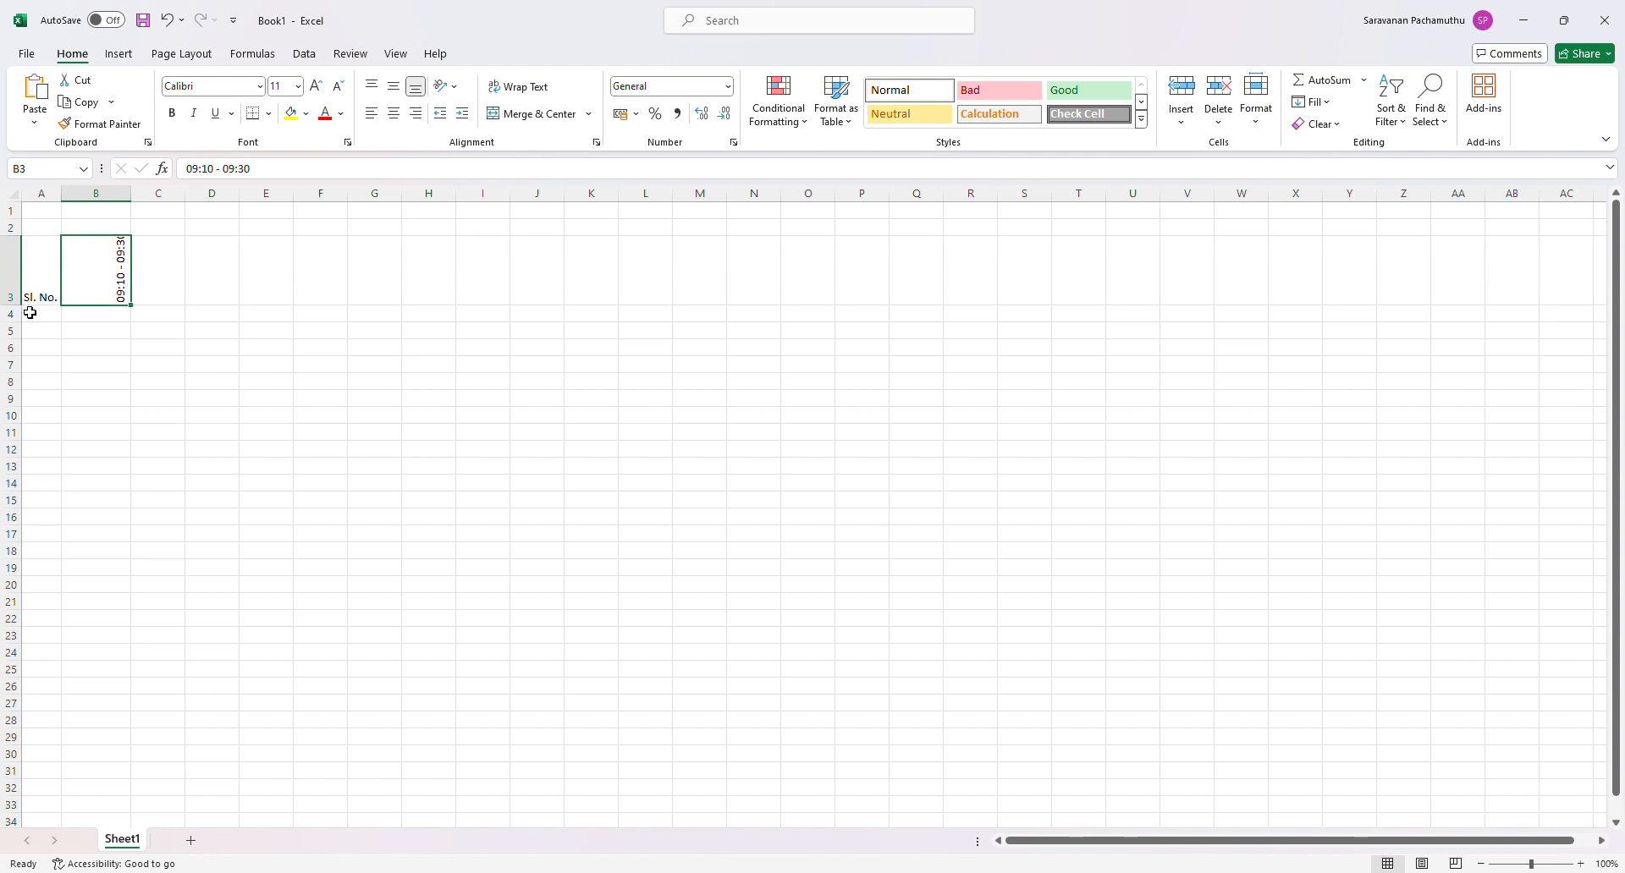
drag(26, 306, 27, 327)
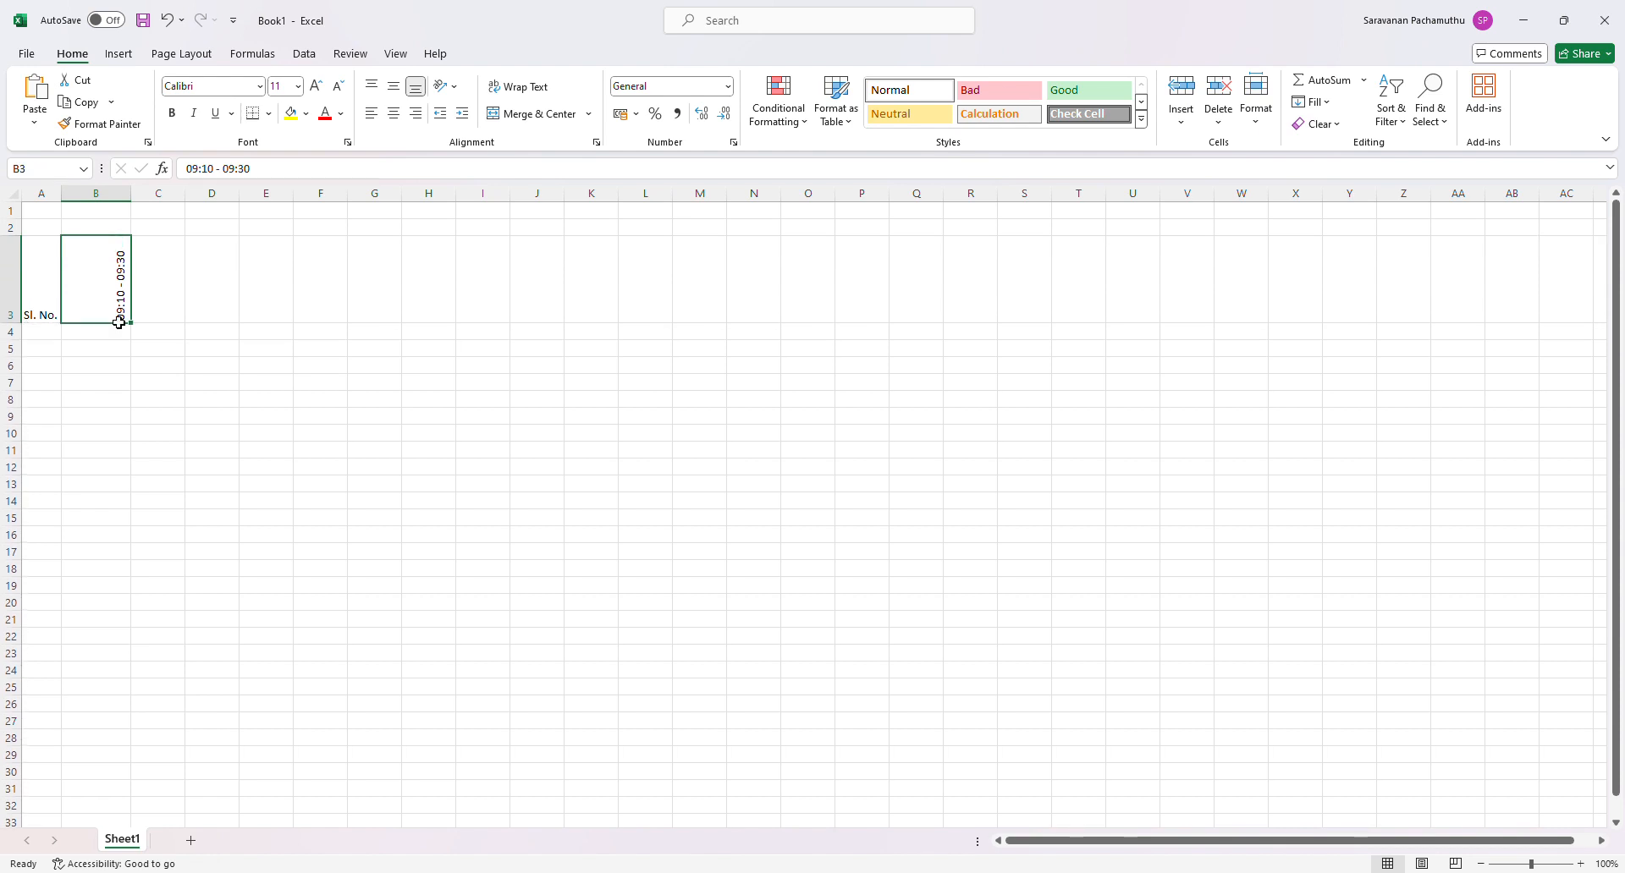
- Narrow column B to slightly wider than the rotated text, and centre B3's text horizontally and vertically
double_click(134, 203)
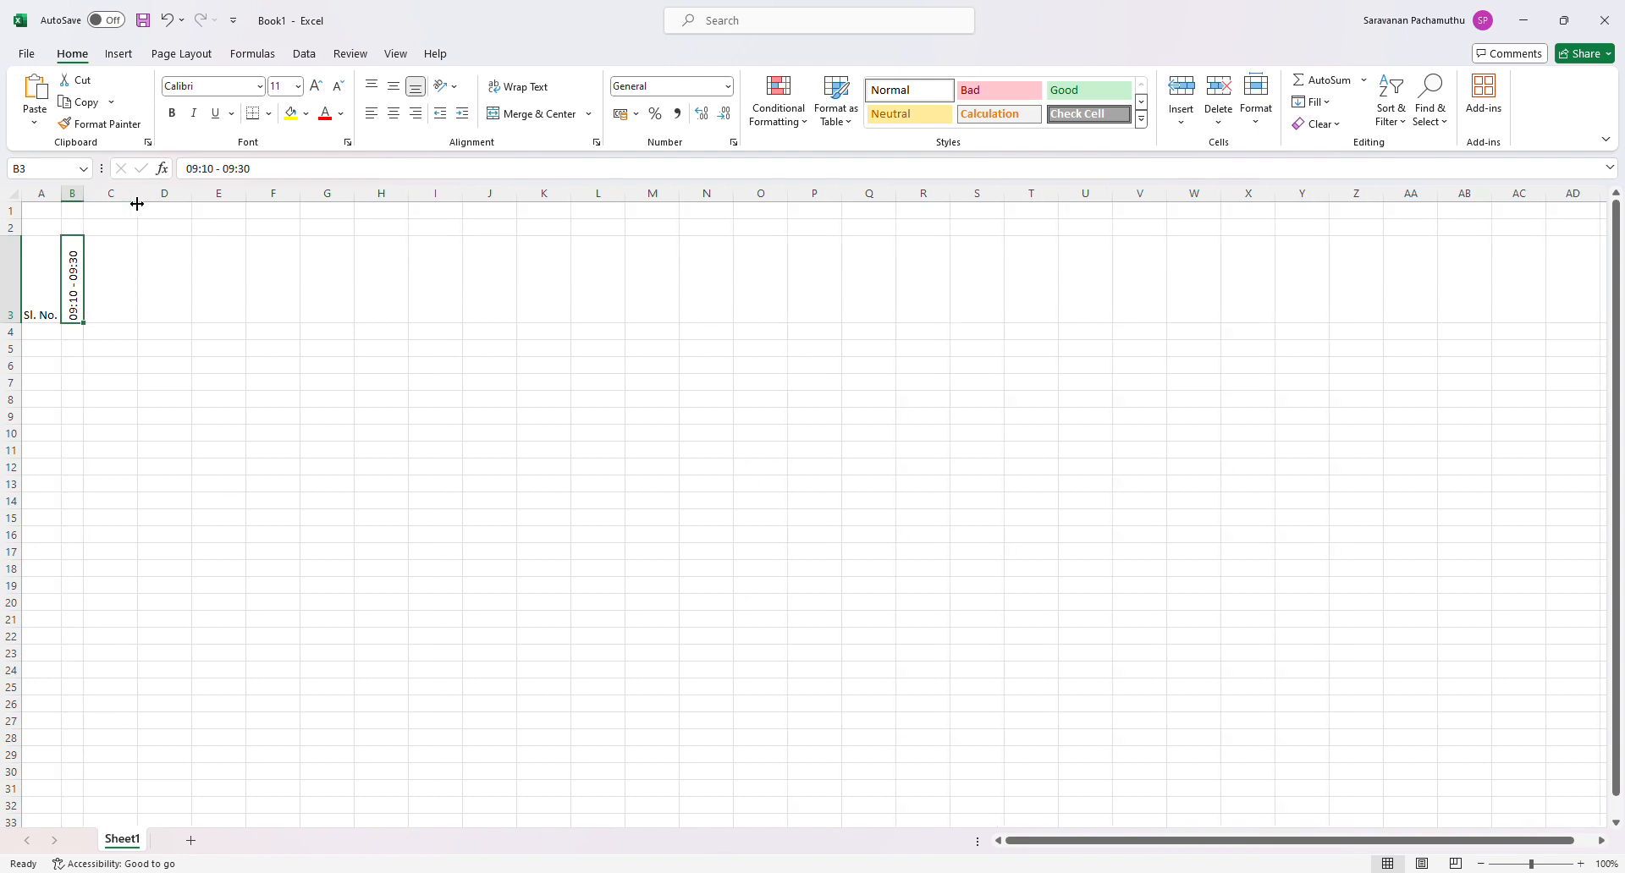
drag(84, 201, 102, 202)
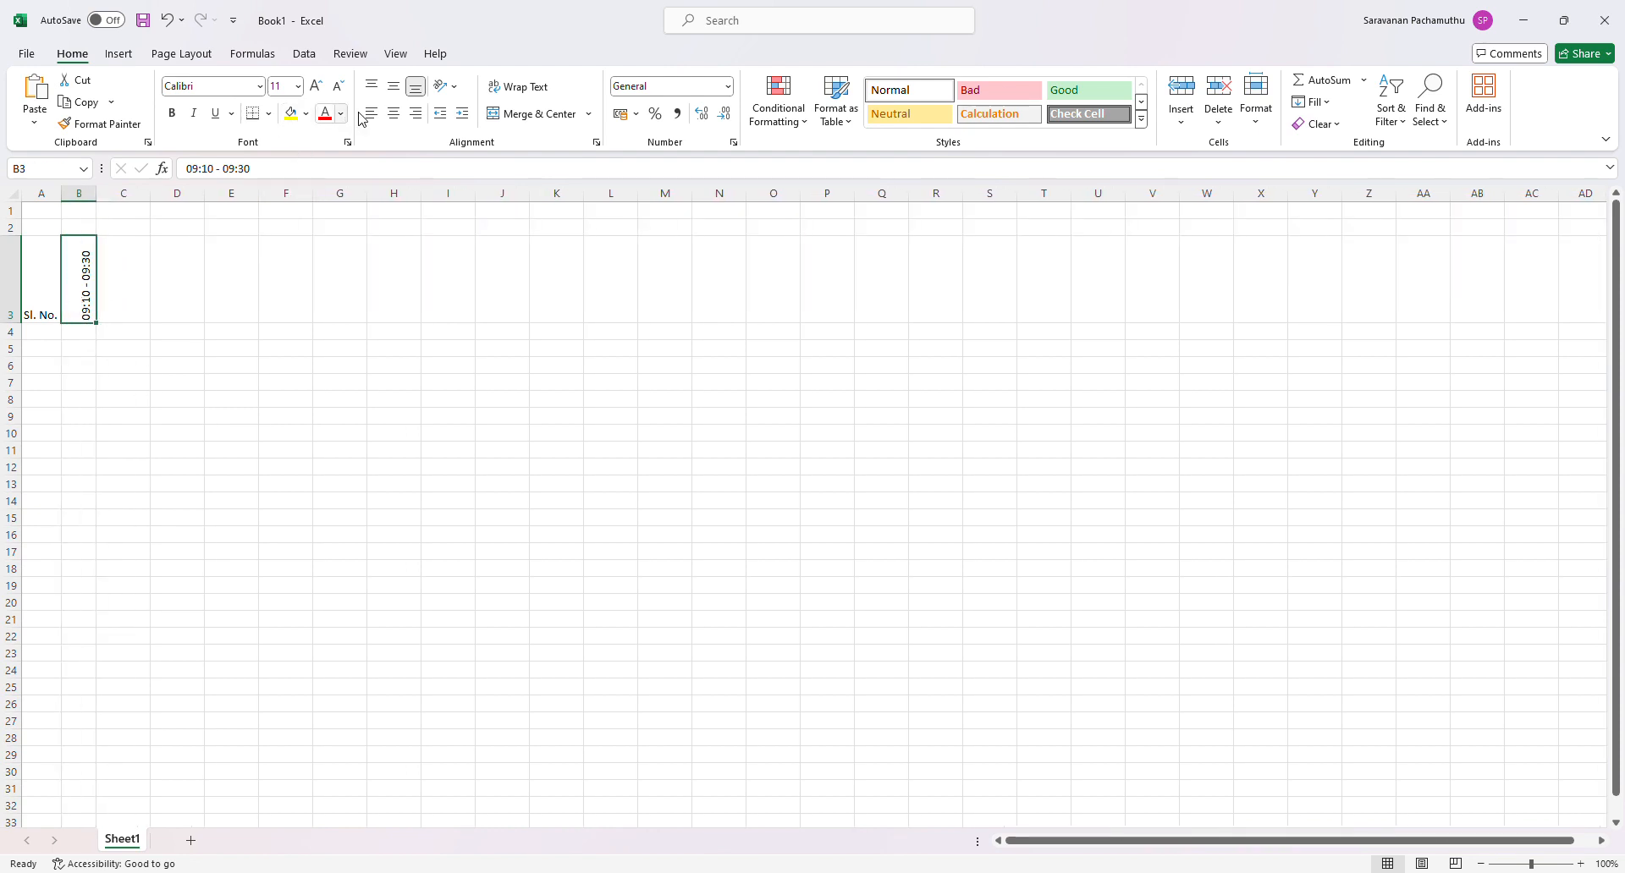
click(394, 85)
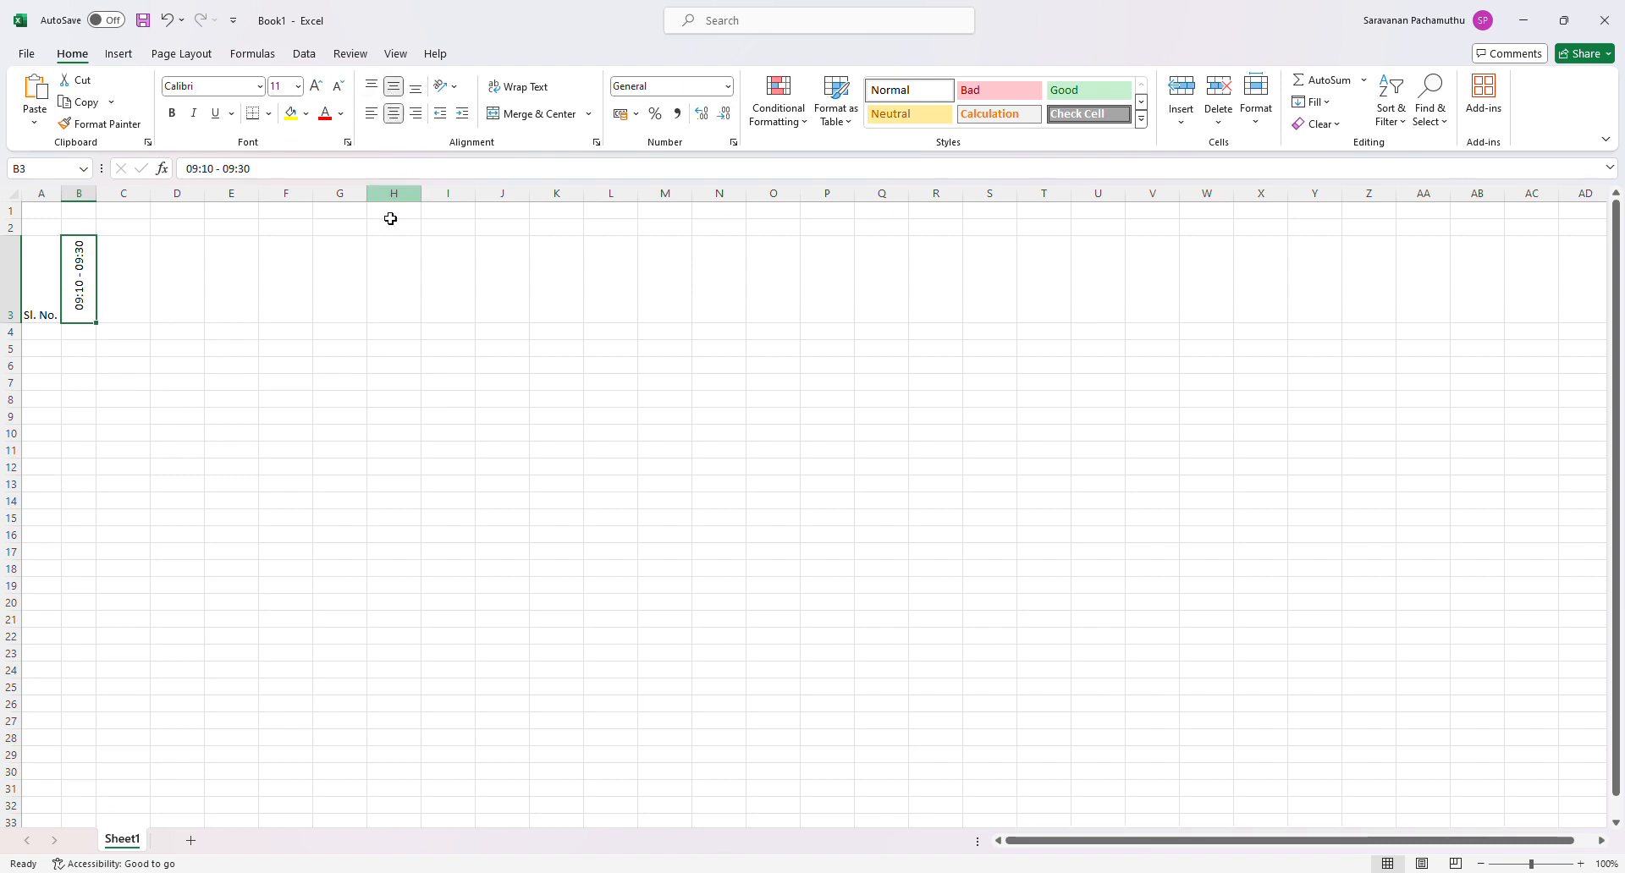
click(165, 365)
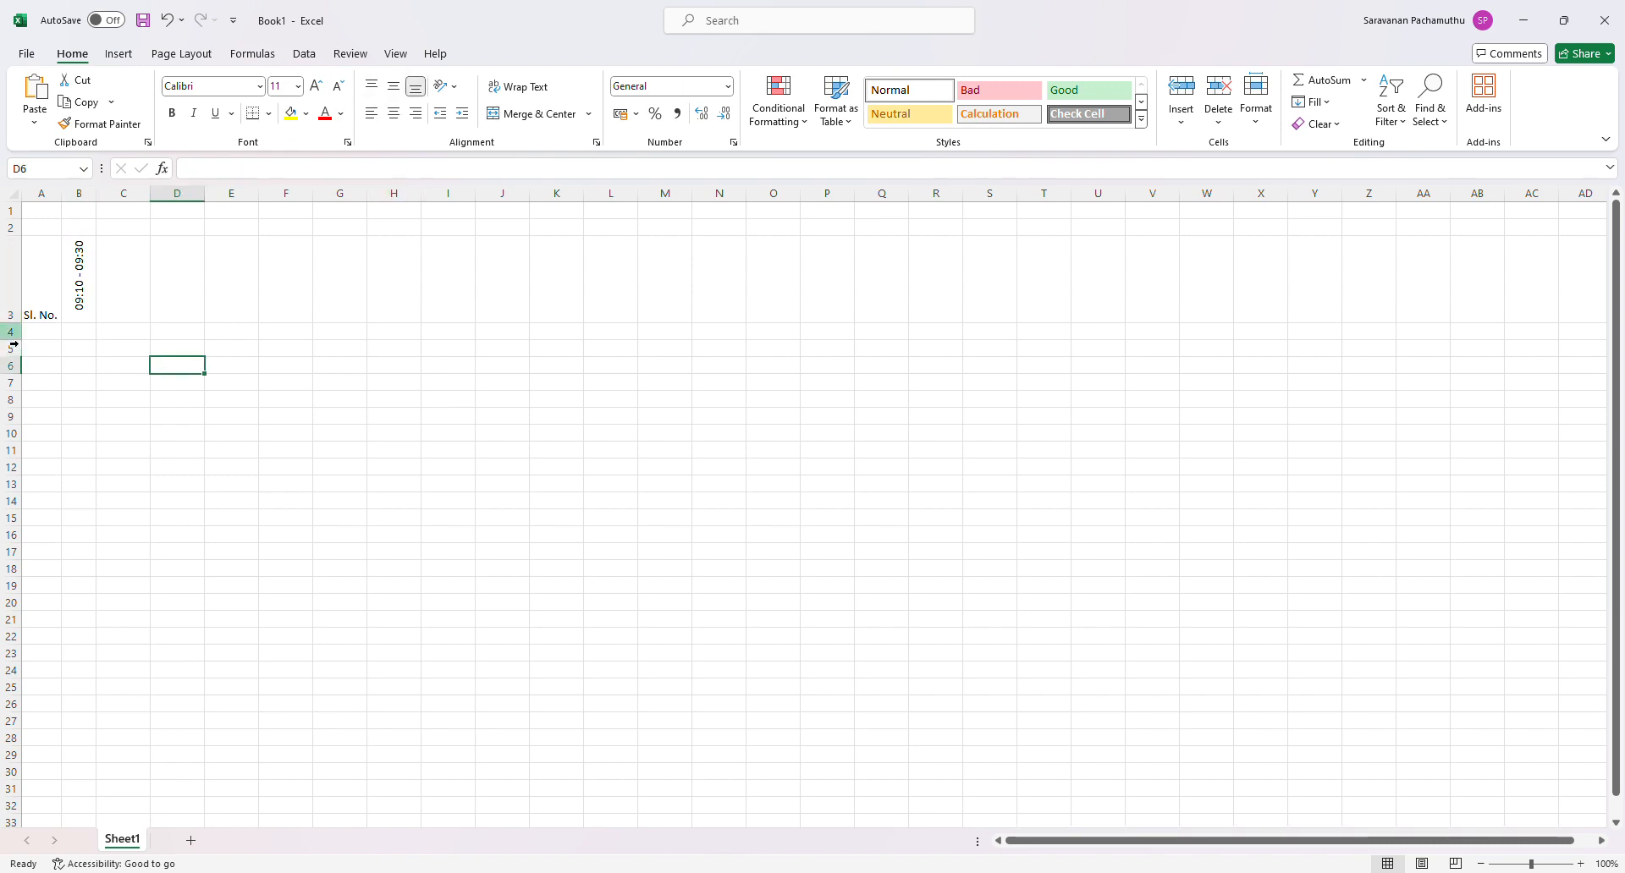
mouse_move(11, 324)
mouse_down()
mouse_move(11, 305)
mouse_move(19, 326)
mouse_up()
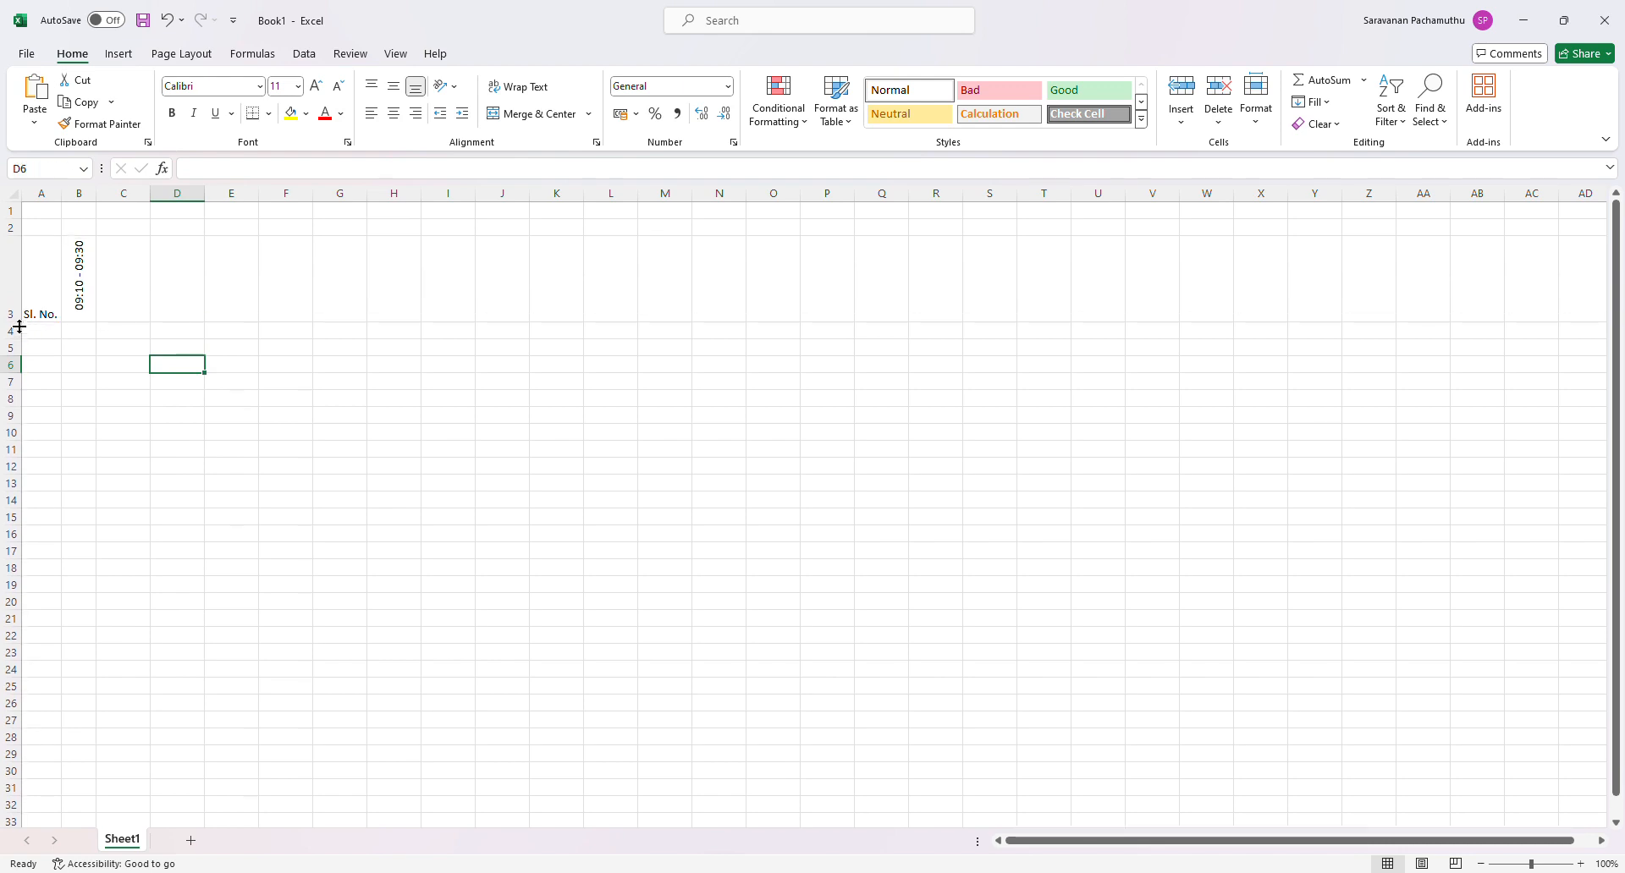
- Fill the time slot from B3 across row 3 to L3
click(119, 302)
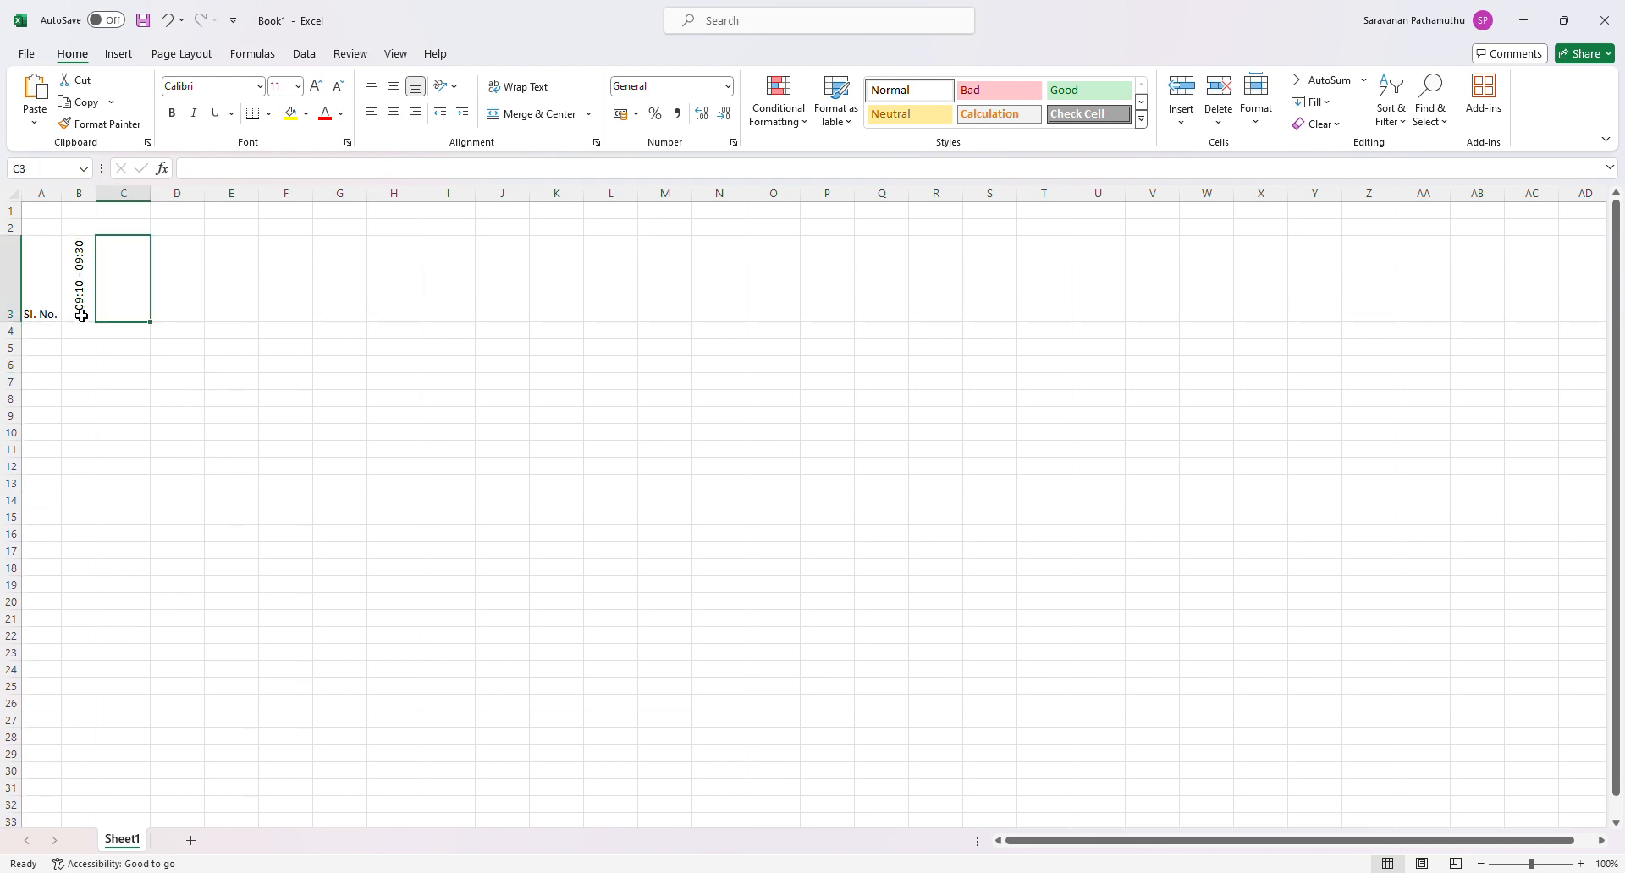
click(81, 315)
drag(96, 323, 663, 351)
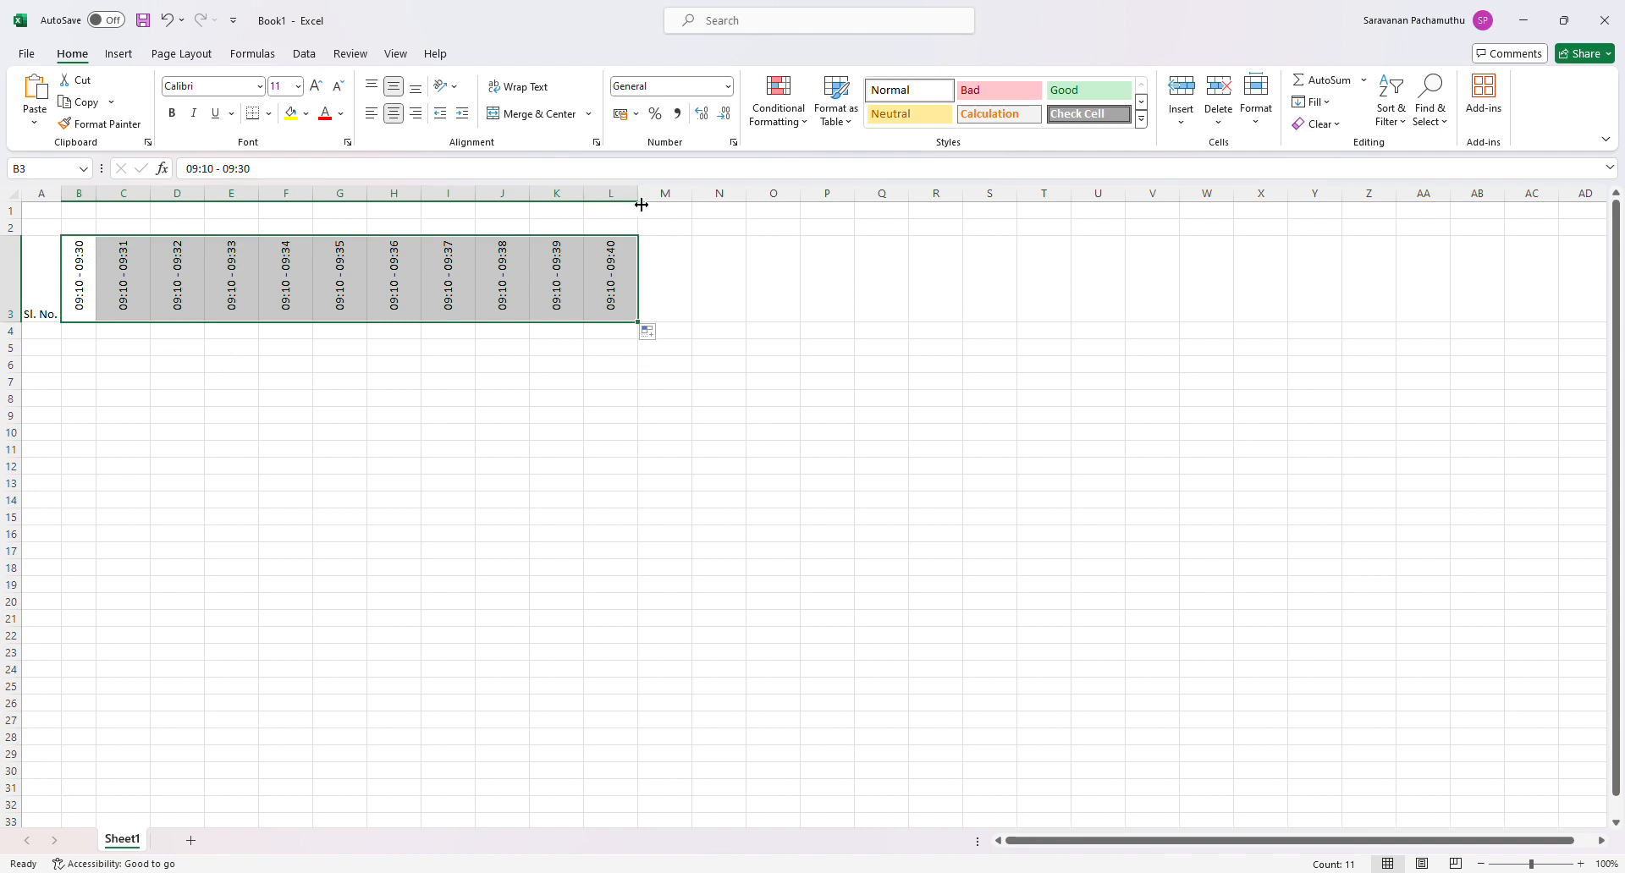
- Copy column B's formatting and width to columns C through L
click(84, 194)
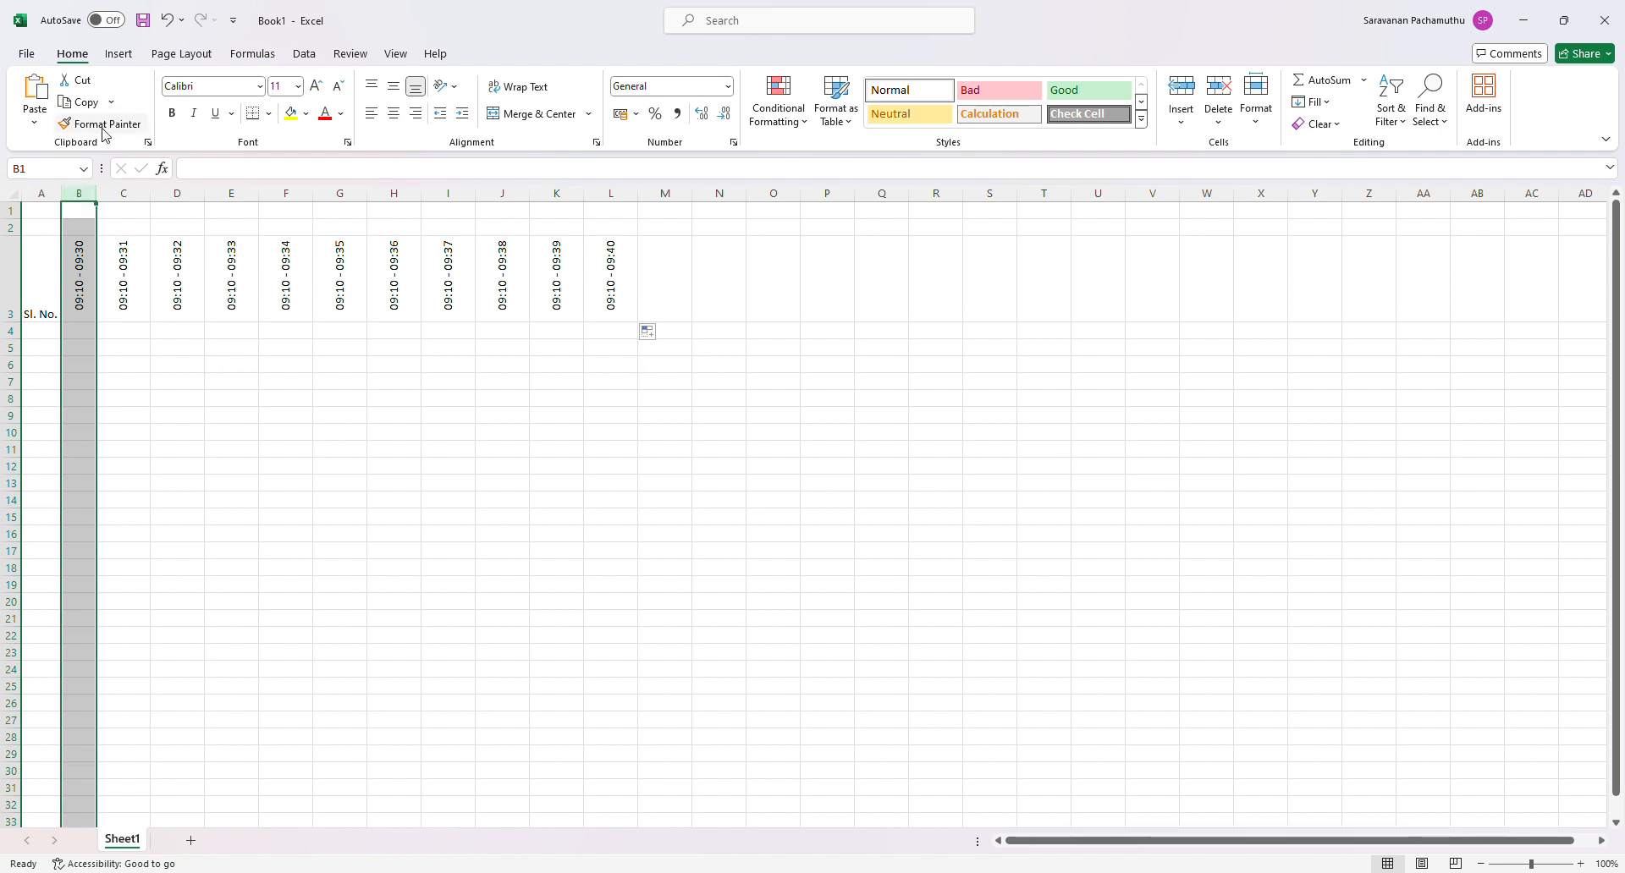
click(240, 503)
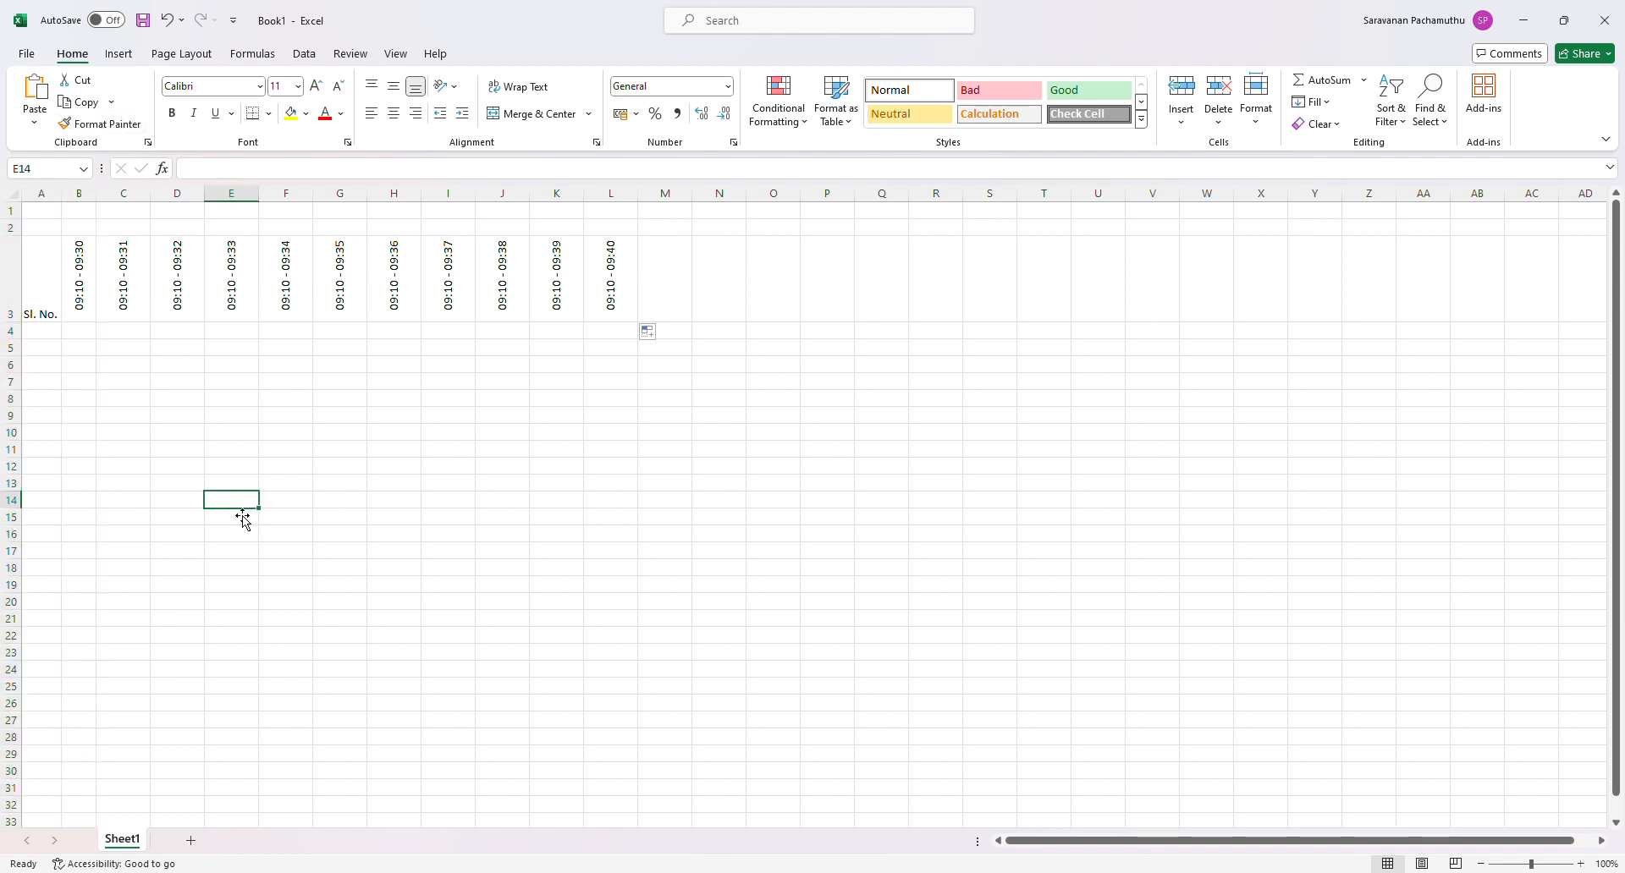
click(97, 207)
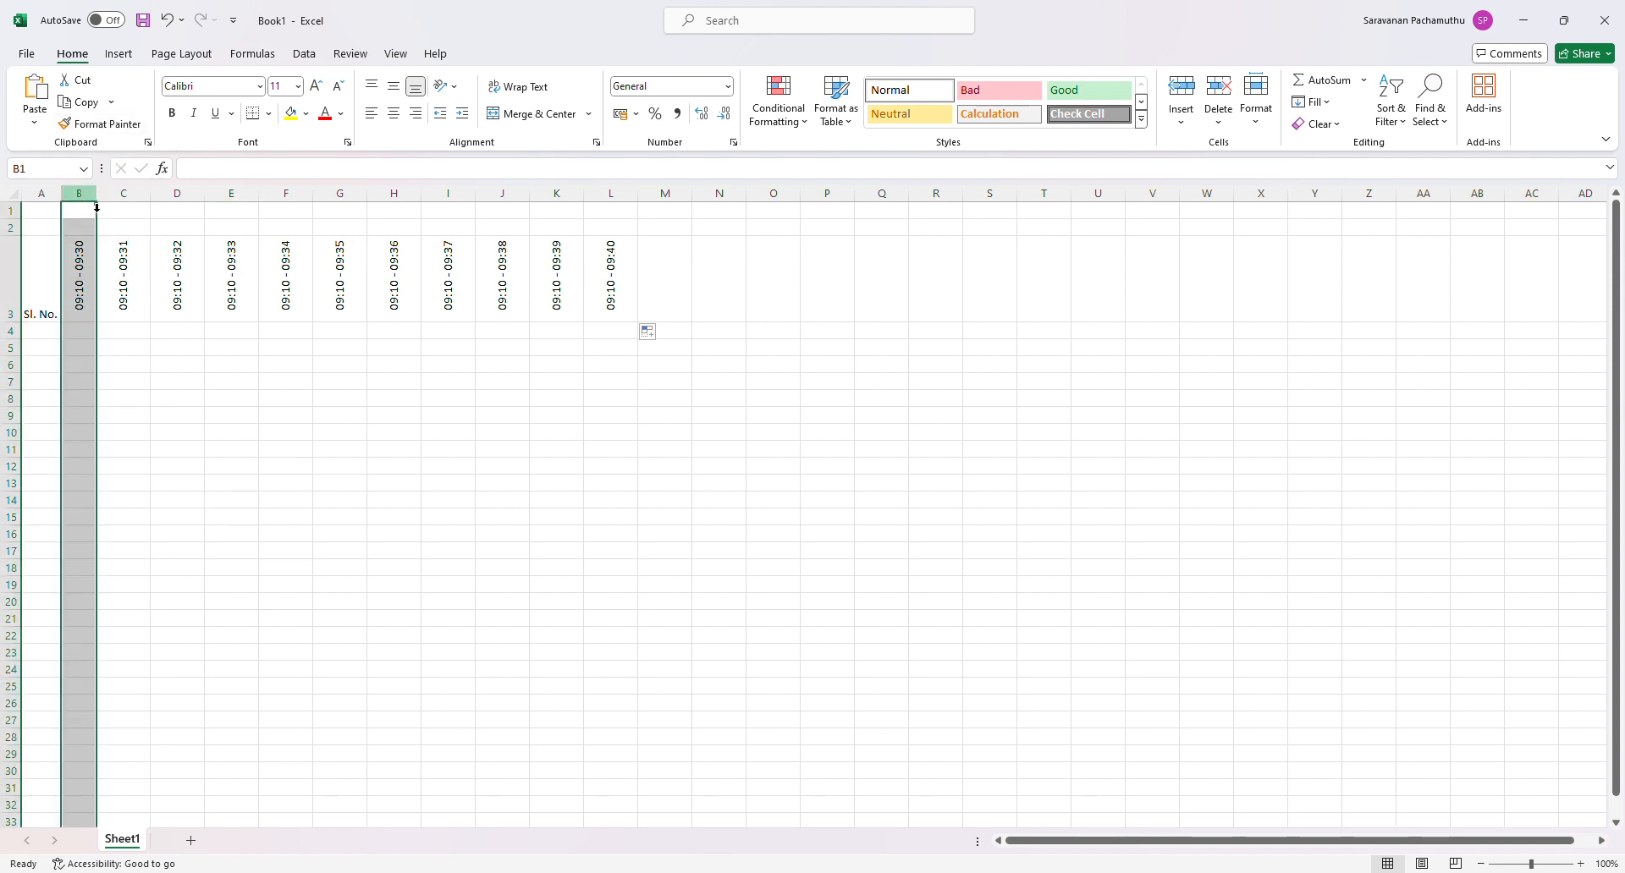
click(115, 125)
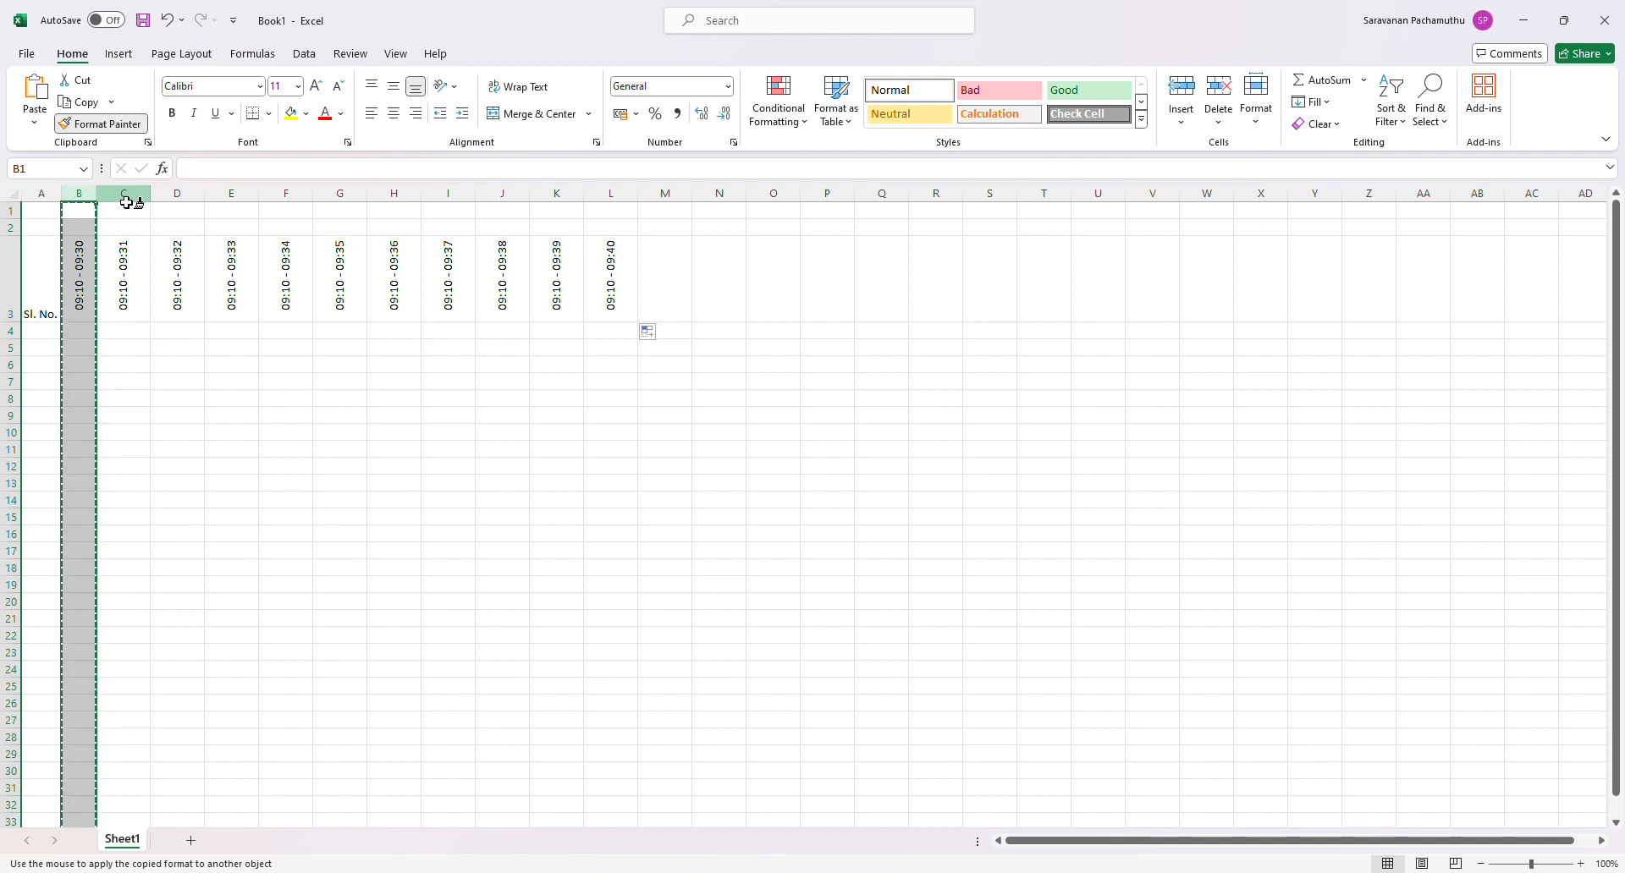
drag(127, 203, 635, 206)
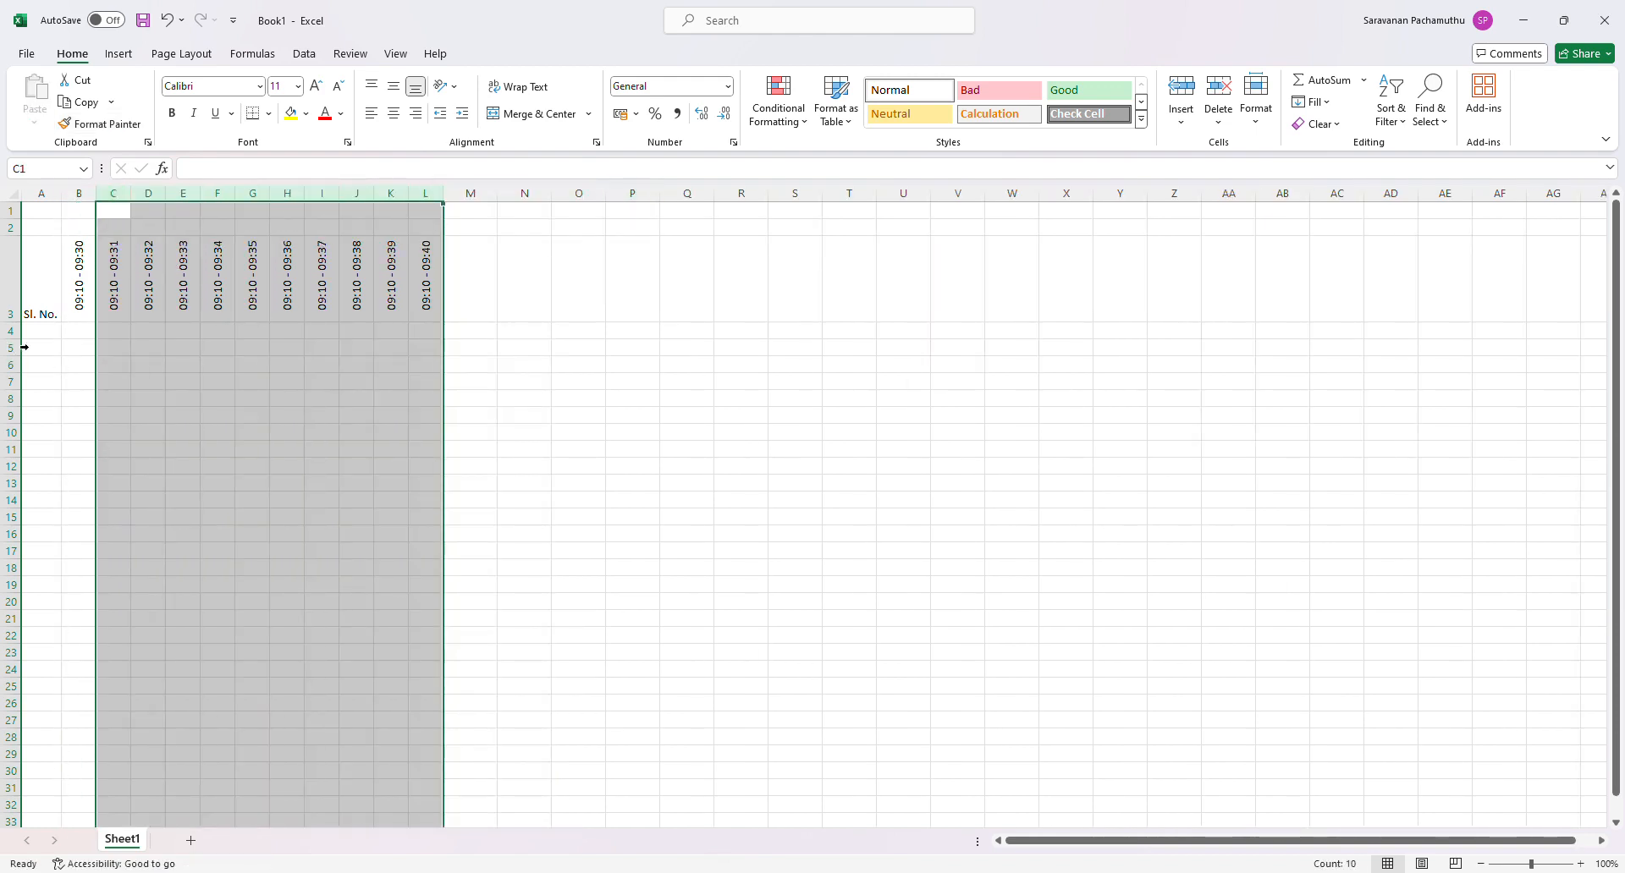
- Change the time slot in C3 to 09:30 - 10:10
click(118, 296)
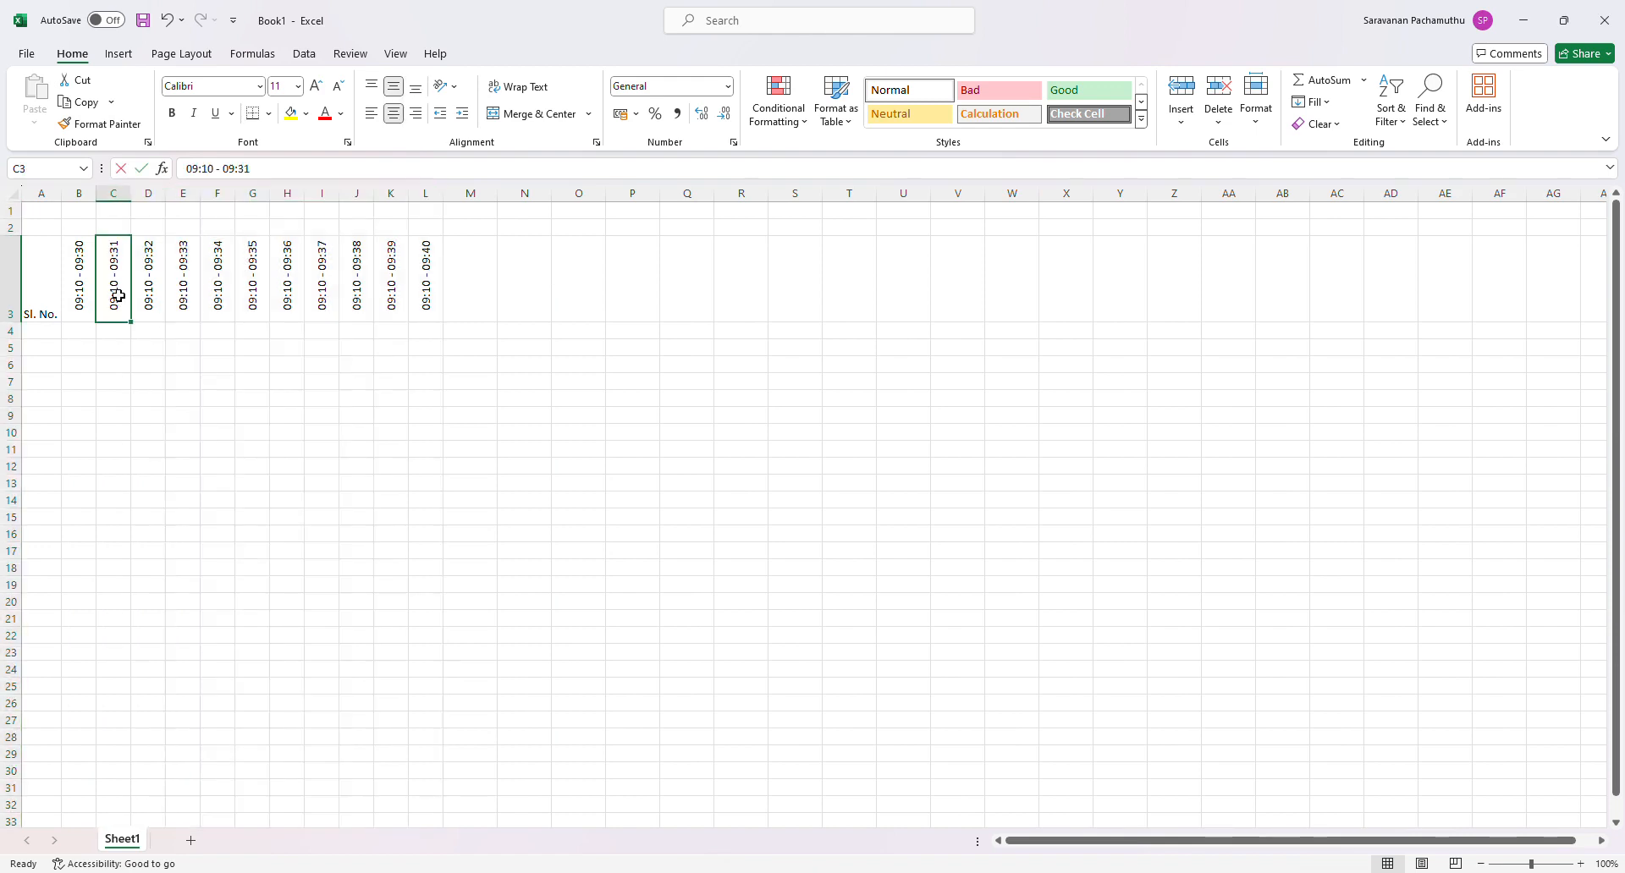
double_click(119, 295)
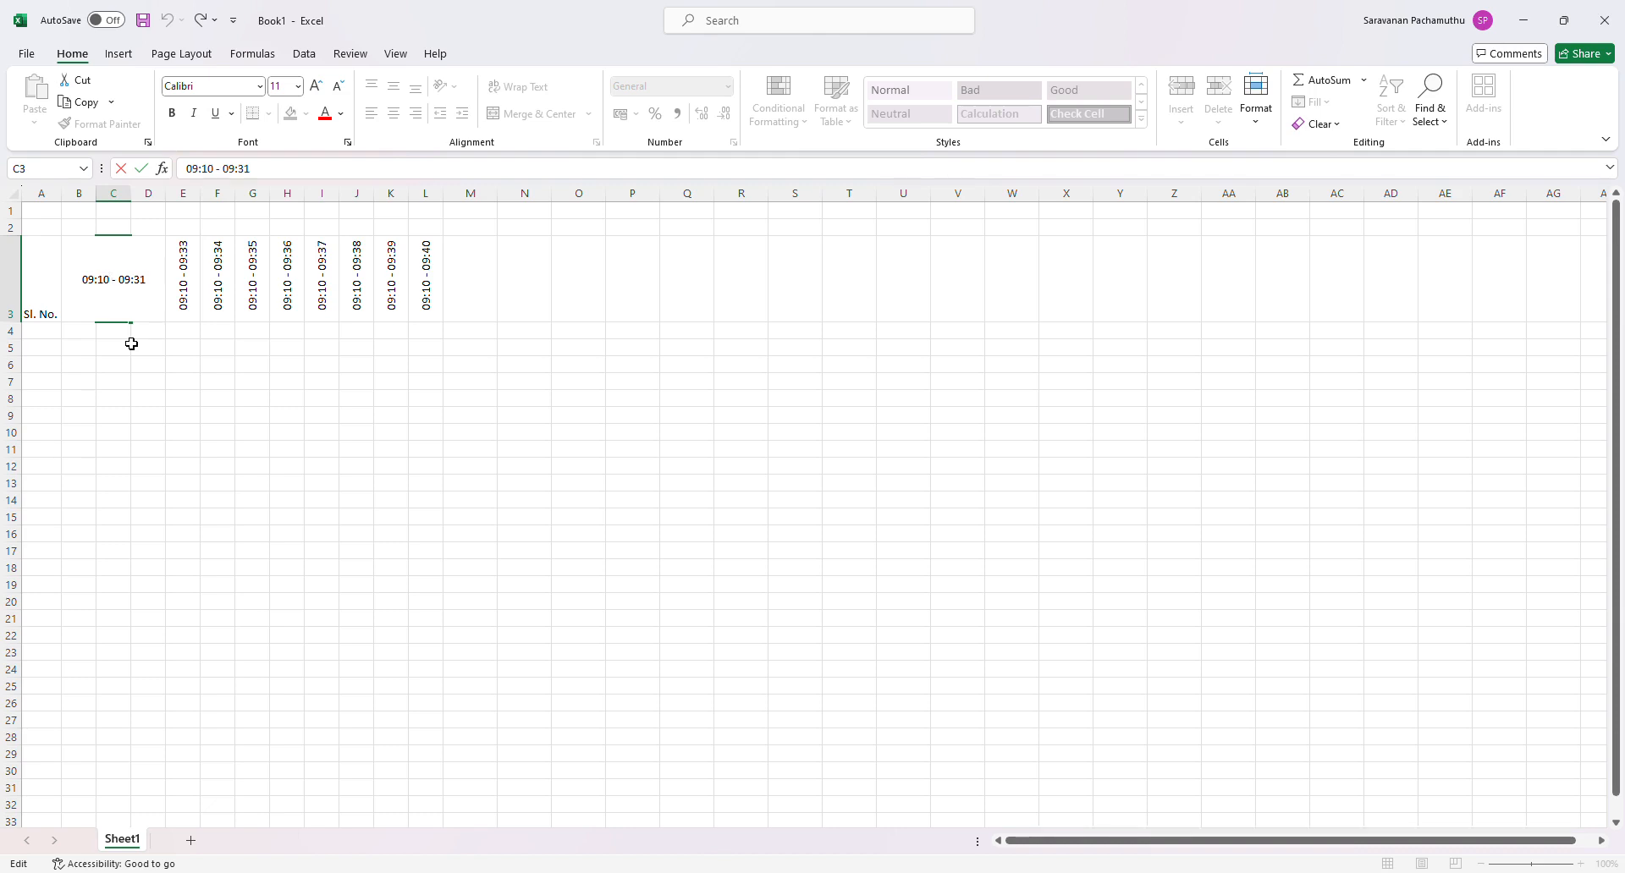
key(BackSpace)
text(3)
key(BackSpace)
text(19)
text(0)
key(BackSpace)
key(BackSpace)
text(0)
key(BackSpace)
key(BackSpace)
text(10)
key(Return)
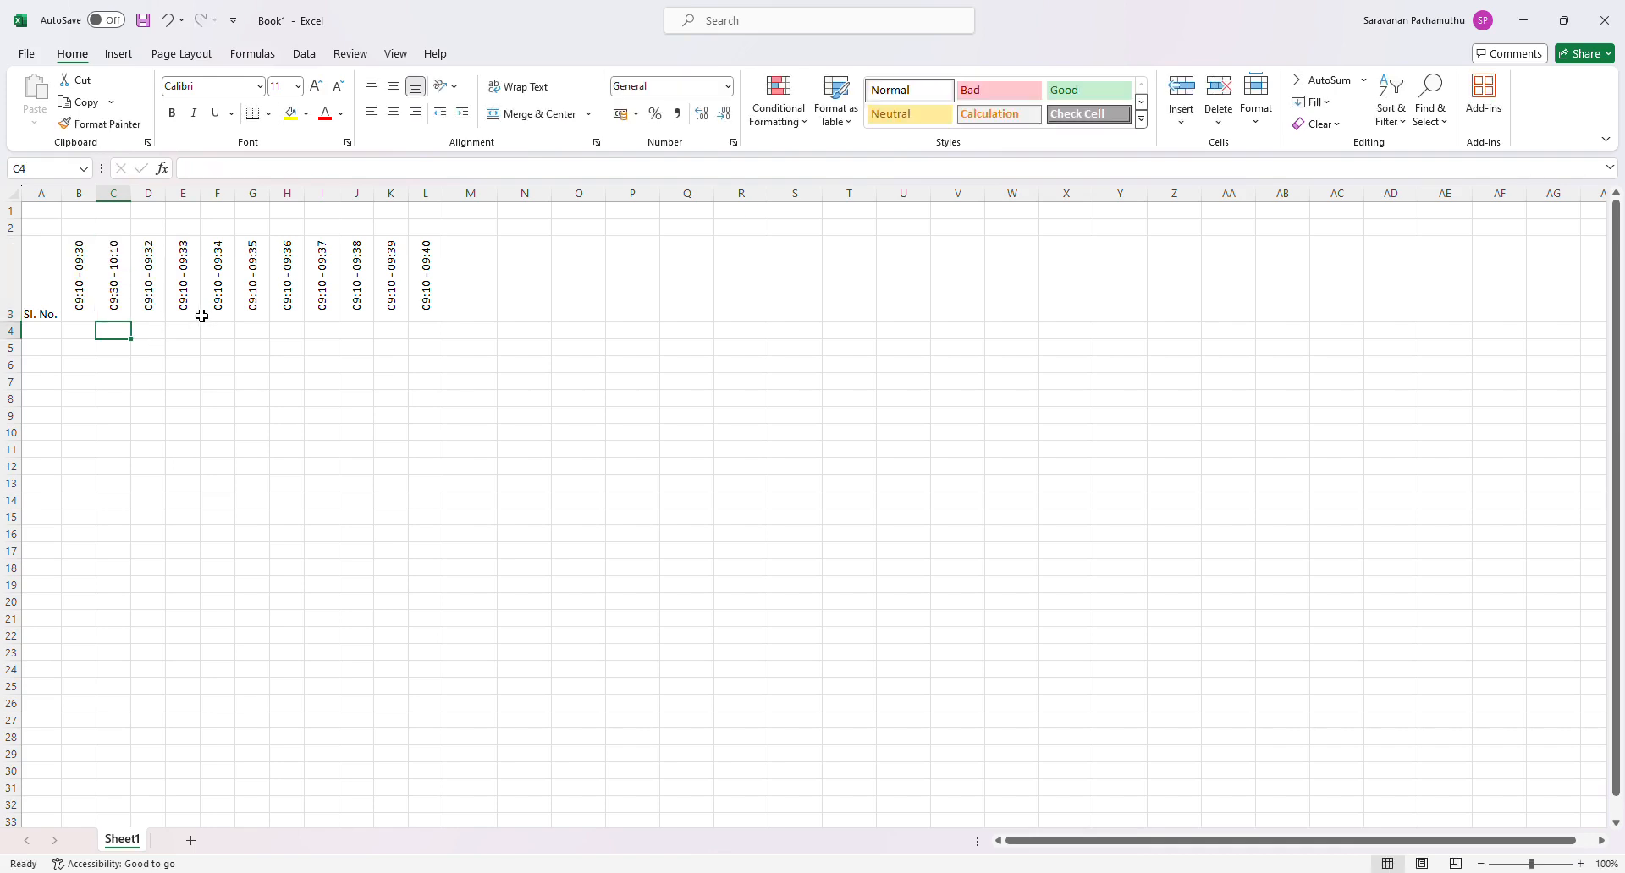
- Change the time slot in D3 to 10:10 - 10:50
click(151, 301)
click(207, 171)
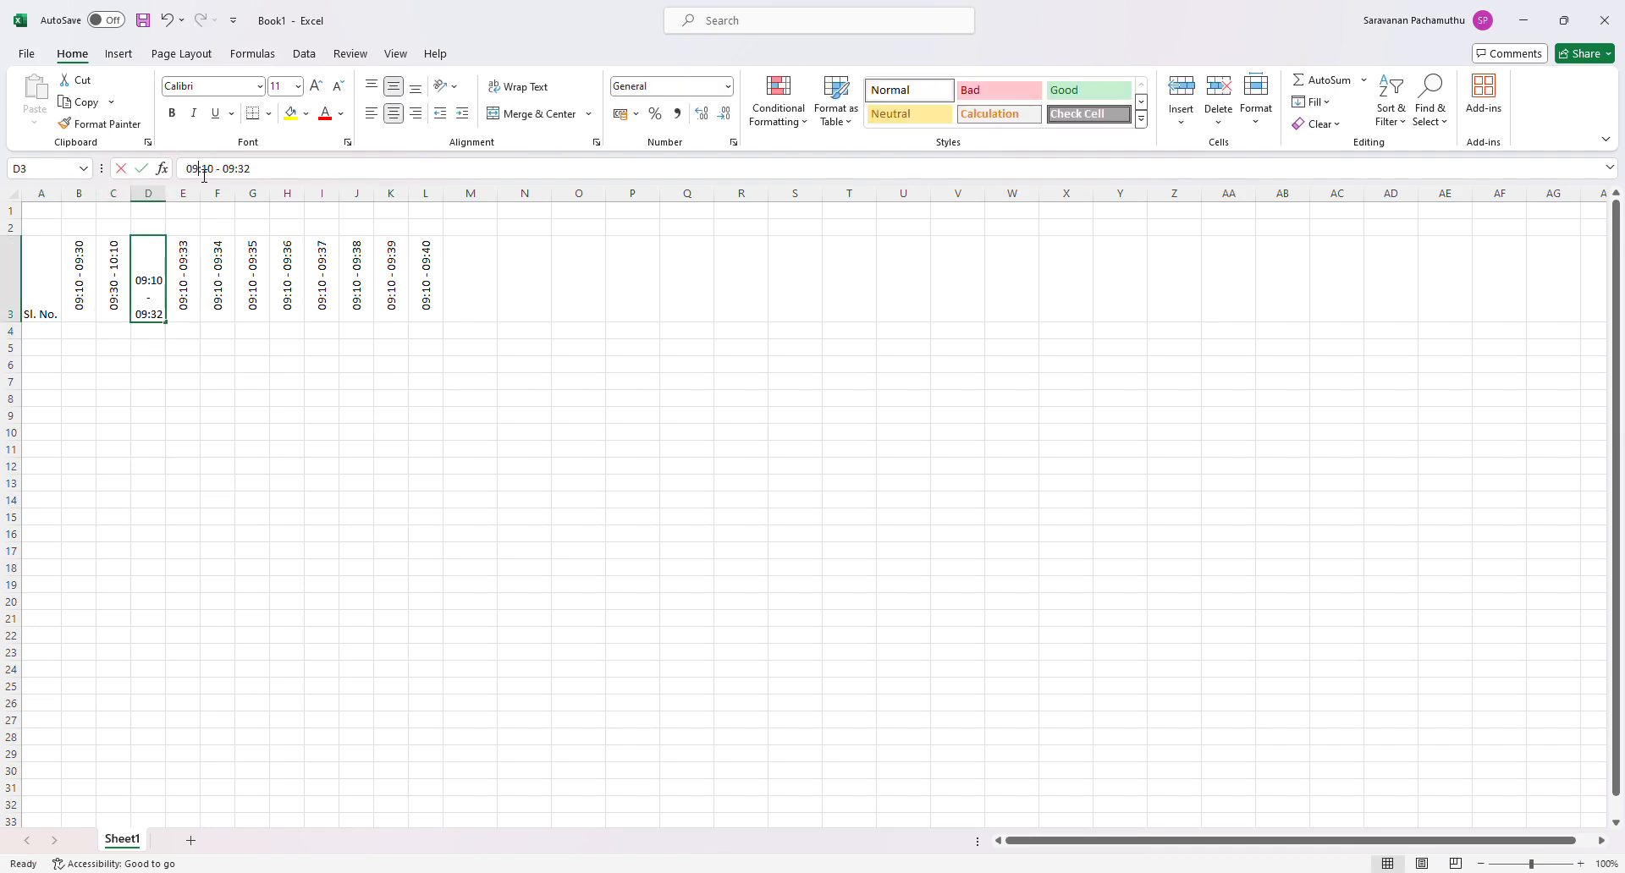
drag(198, 170, 173, 169)
text(10)
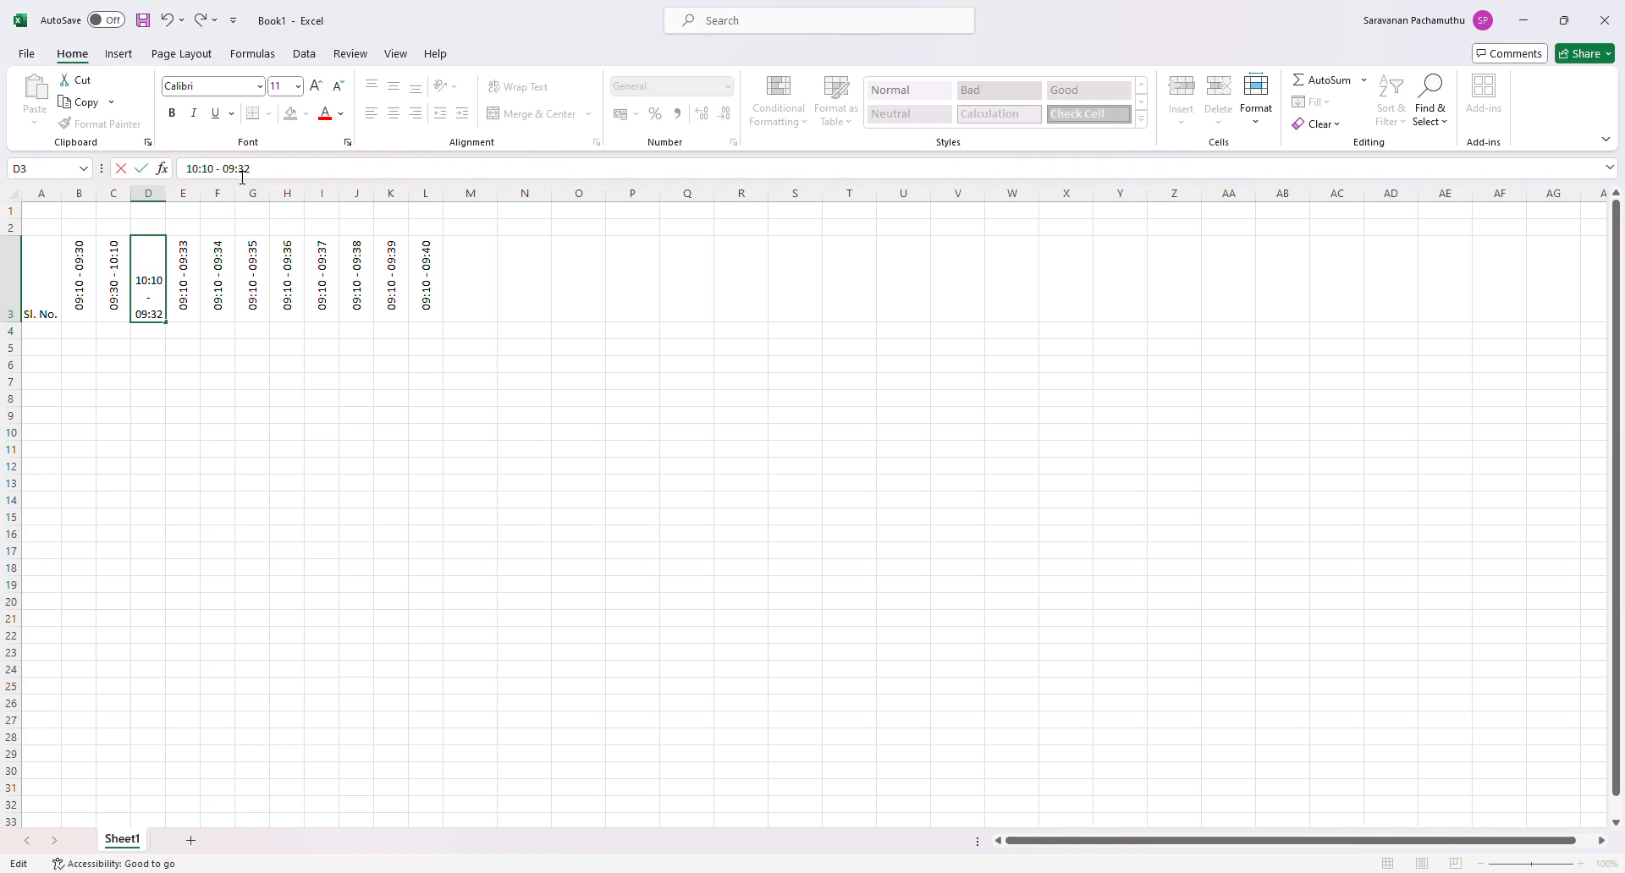
drag(222, 169, 234, 178)
text(10)
drag(253, 170, 236, 170)
text(50)
key(Return)
- Change the time slot in E3 to 10:50 - 11:00
click(185, 296)
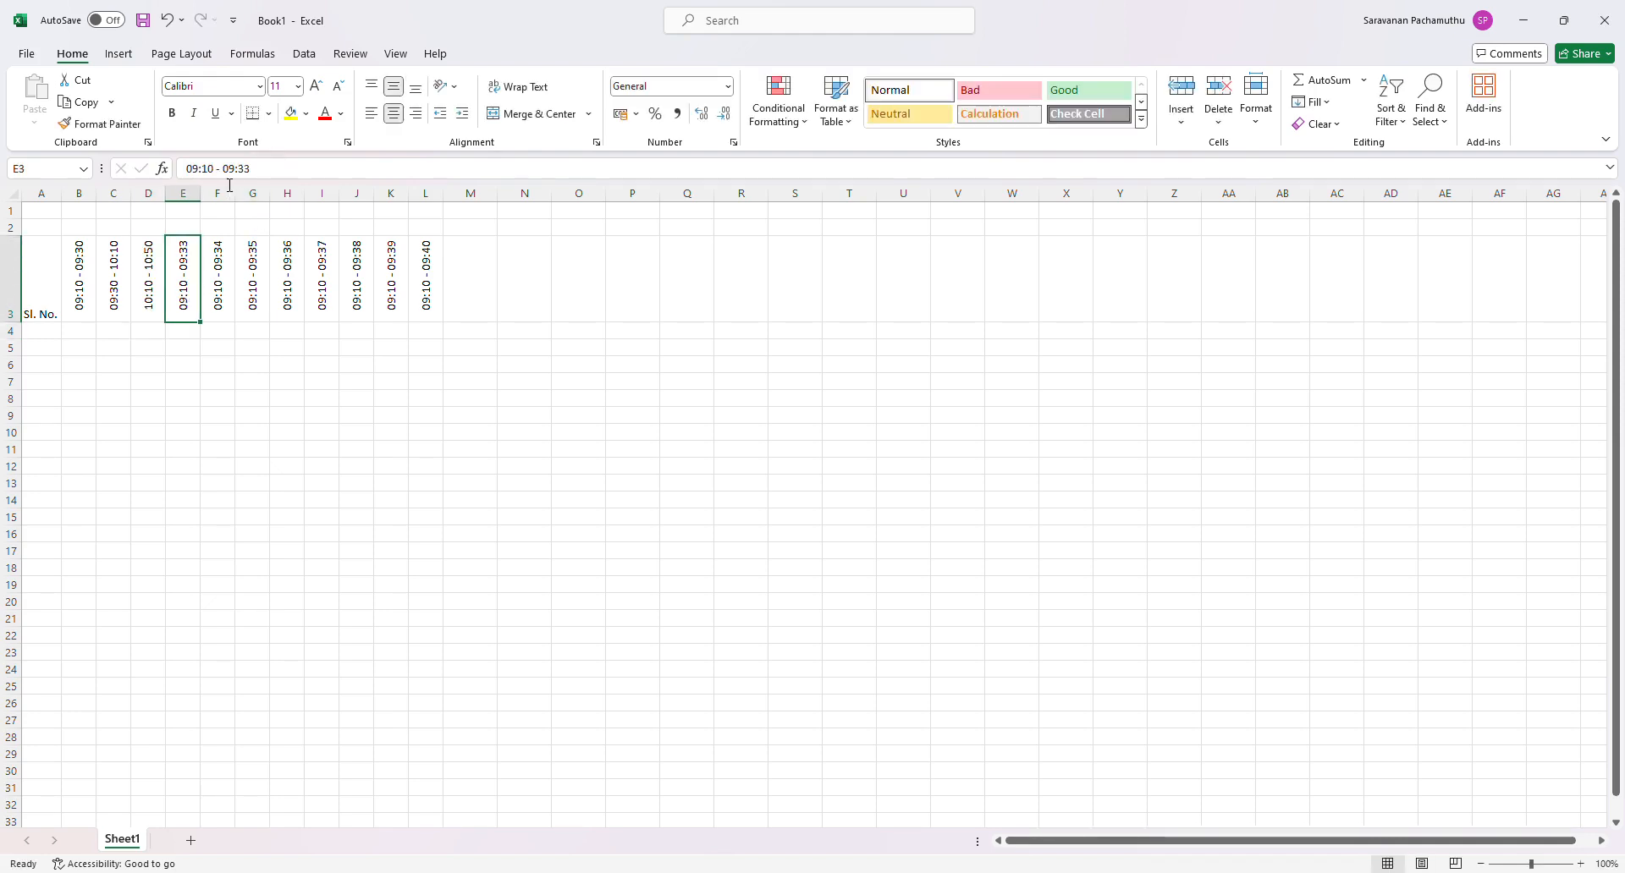
click(204, 173)
double_click(194, 173)
text(10)
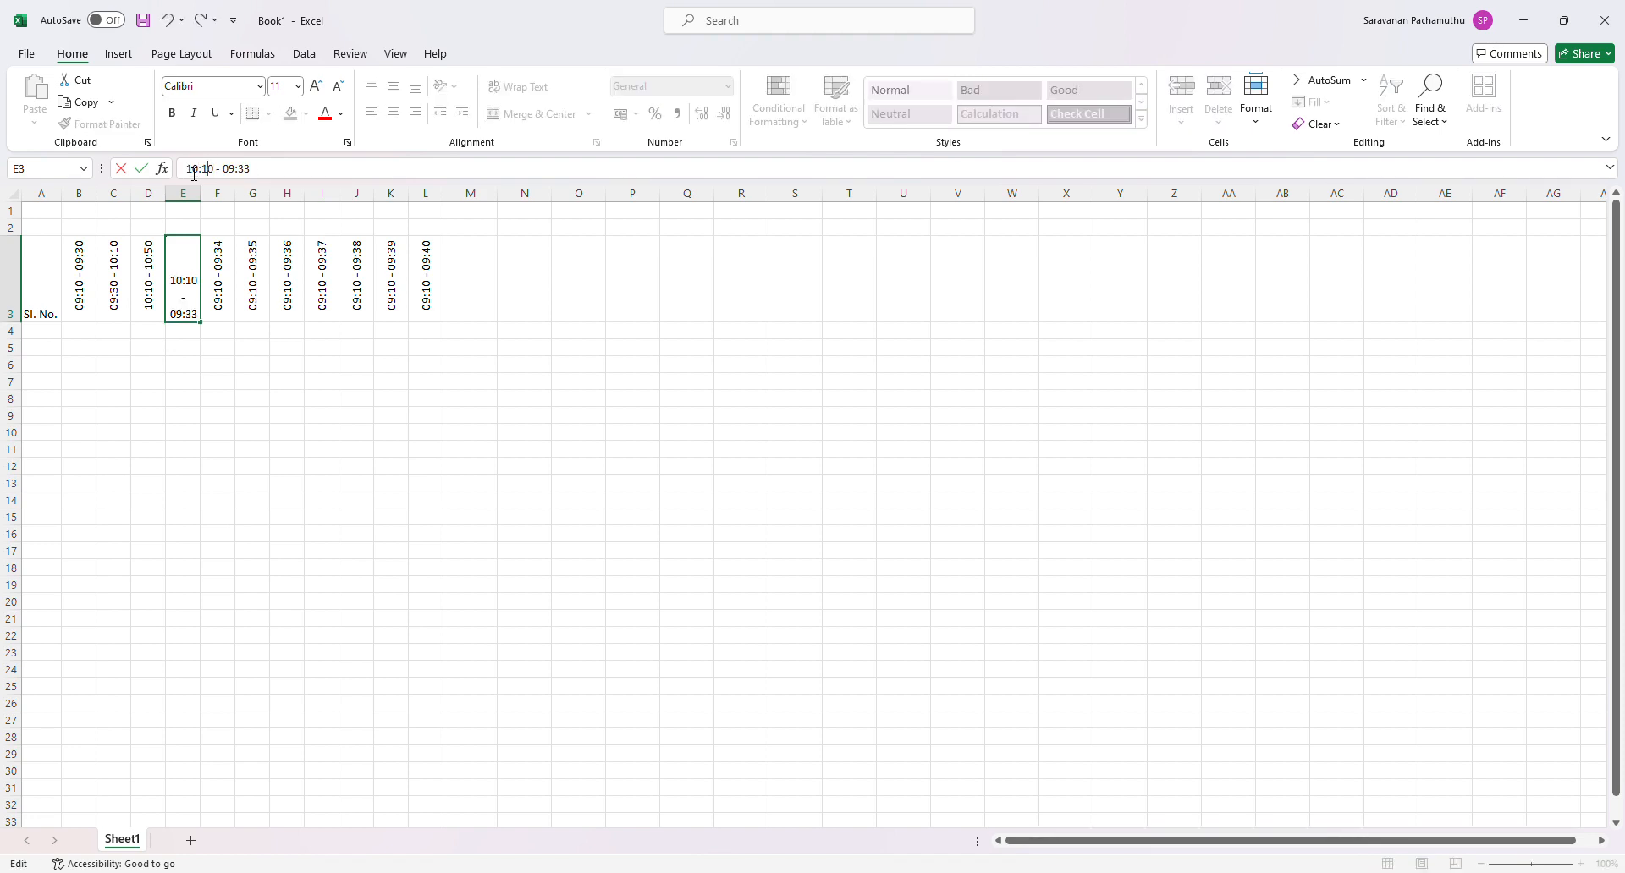
key(BackSpace)
text(5)
key(BackSpace)
key(BackSpace)
text(10)
key(BackSpace)
text(1)
key(BackSpace)
key(BackSpace)
text(00)
key(Return)
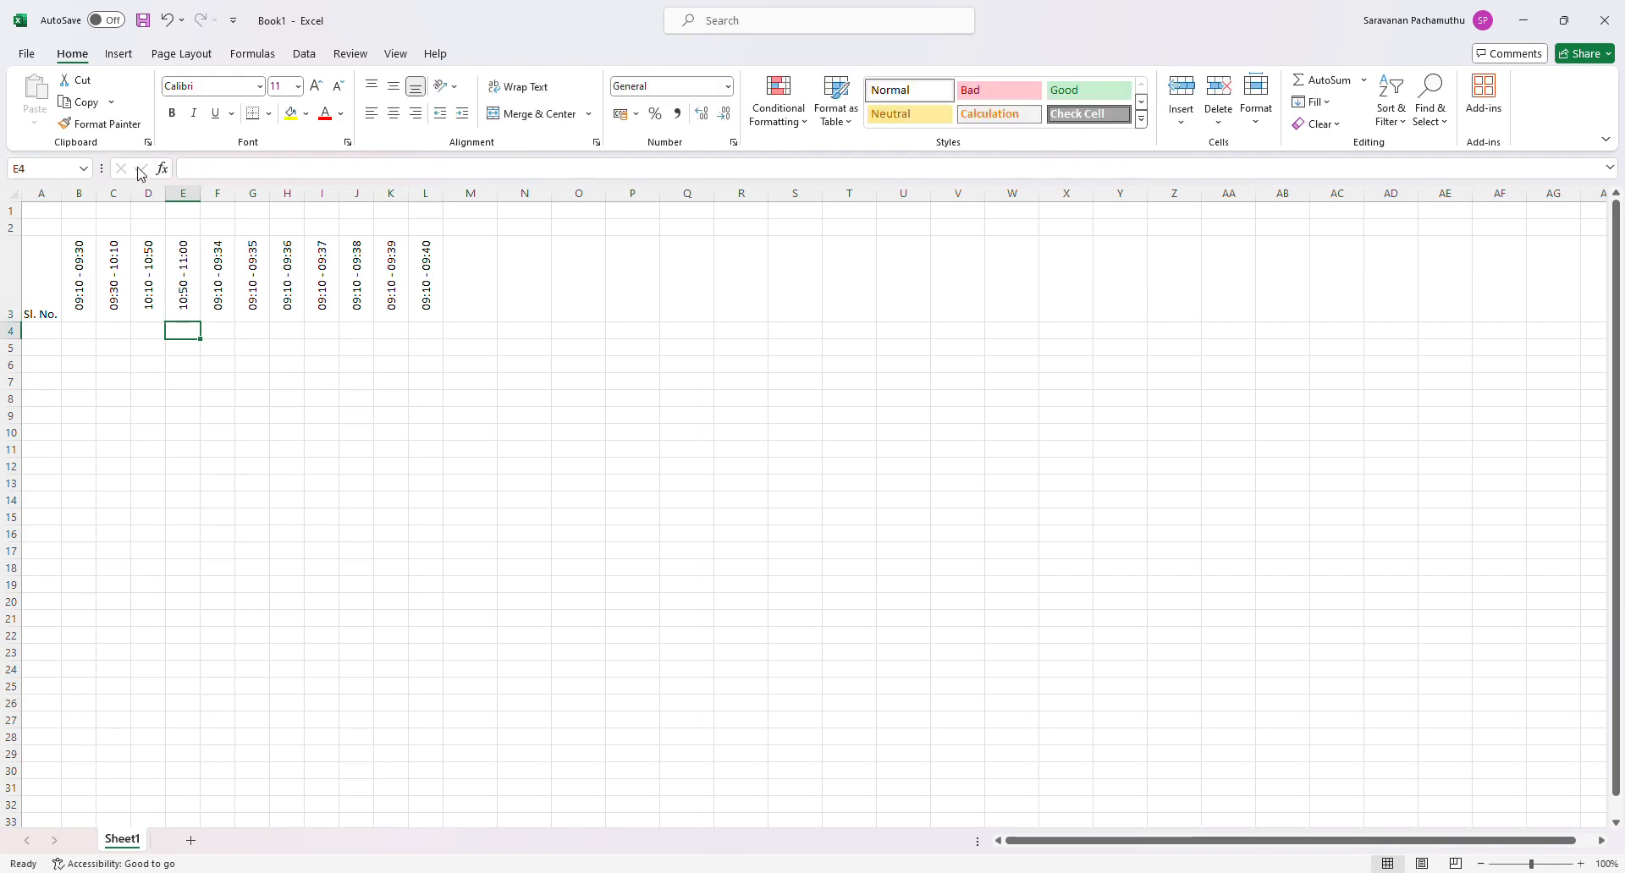
- Change the time slot in F3 to 11:00 - 11:40
click(217, 287)
click(195, 169)
double_click(195, 170)
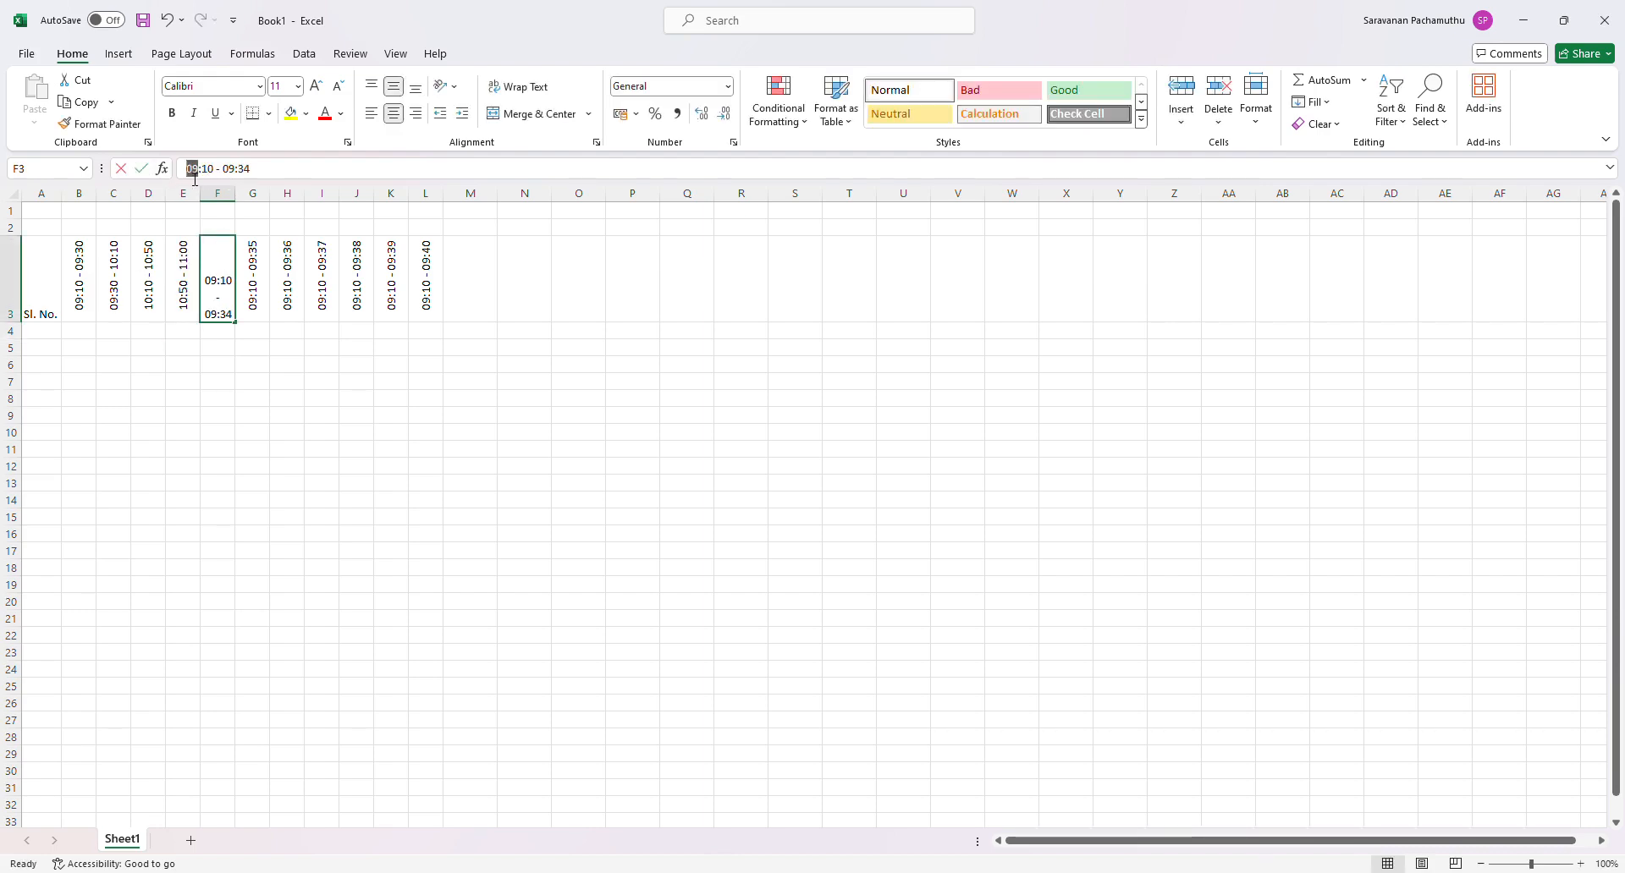
text(11)
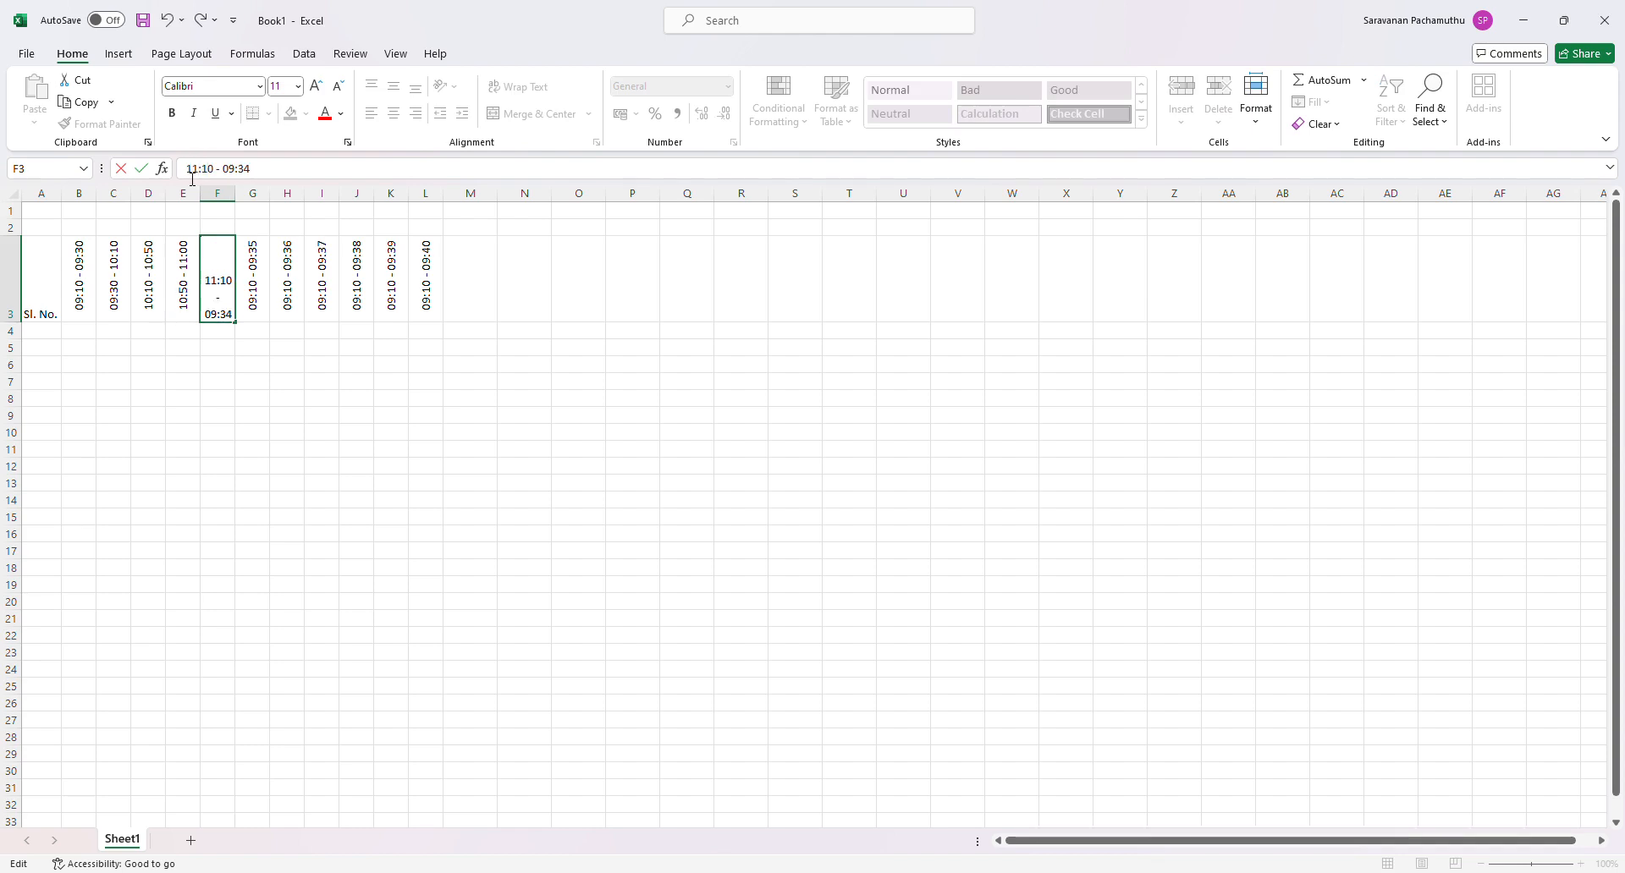
key(BackSpace)
text(0)
key(BackSpace)
key(BackSpace)
text(11)
key(BackSpace)
key(BackSpace)
text(40)
key(Return)
- Change the time slot in G3 to 11:40 - 12:20
click(255, 290)
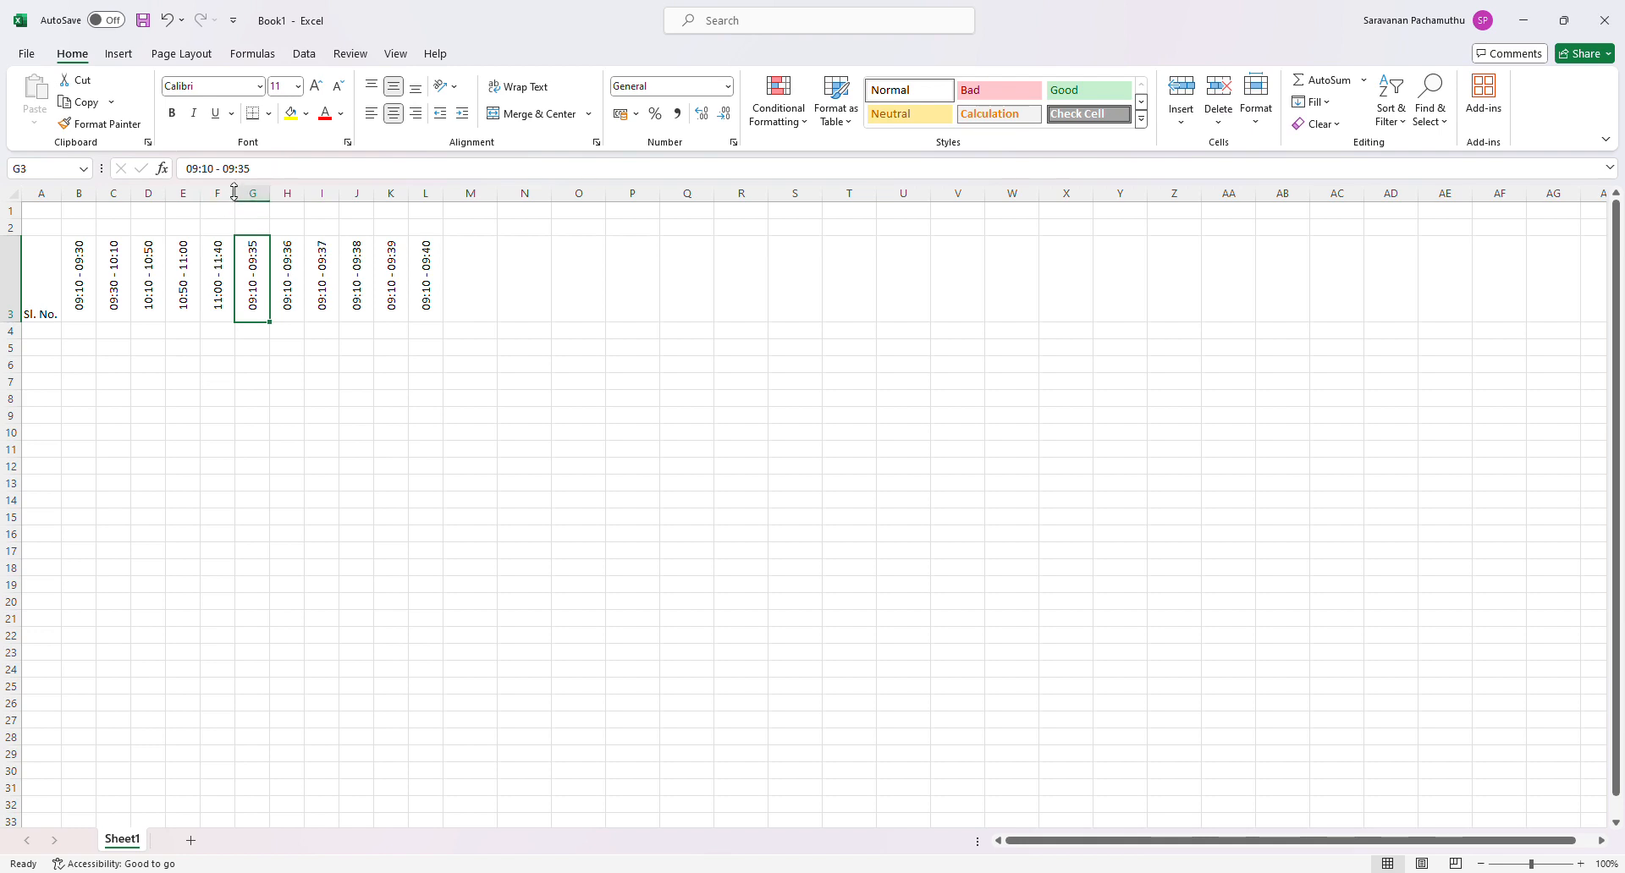
click(205, 174)
drag(187, 170, 196, 171)
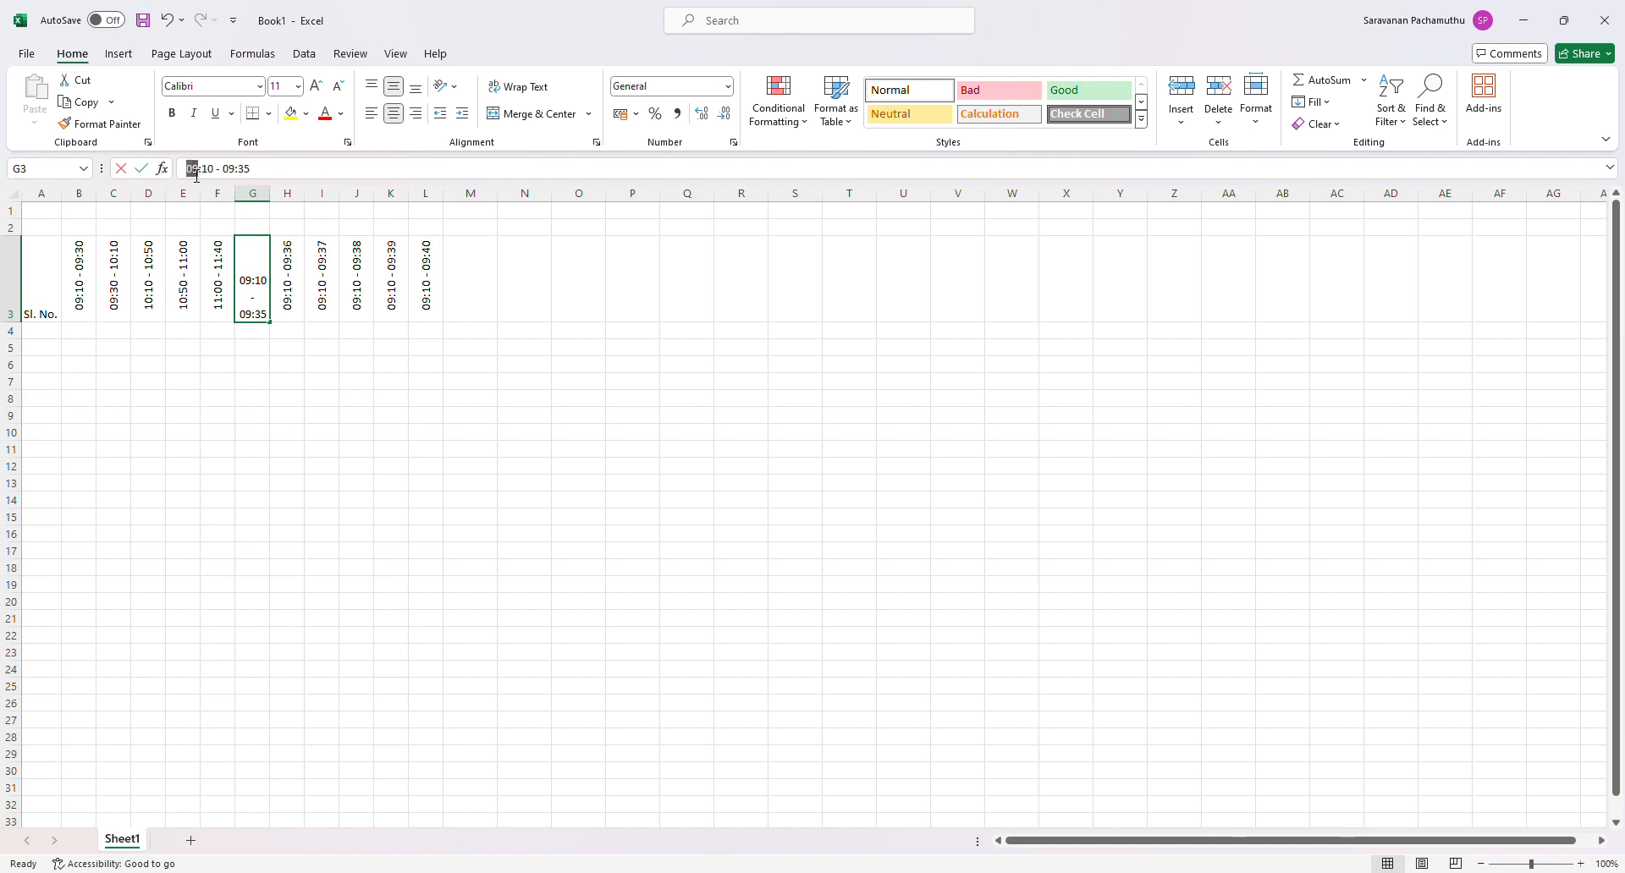
text(11)
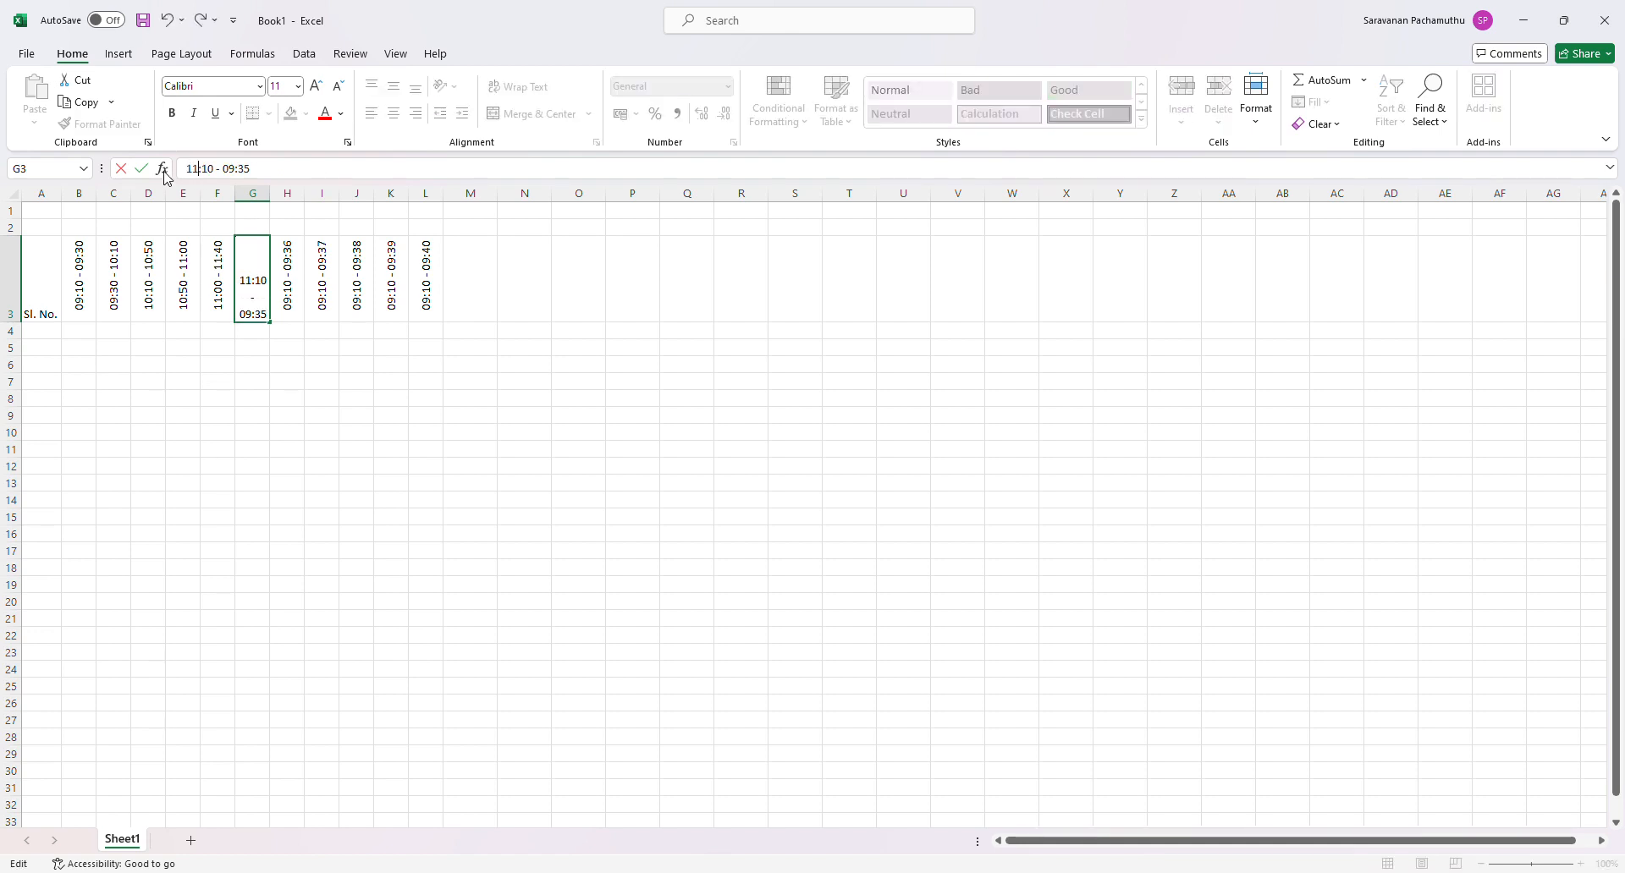
key(Delete)
text(4)
drag(239, 179, 225, 178)
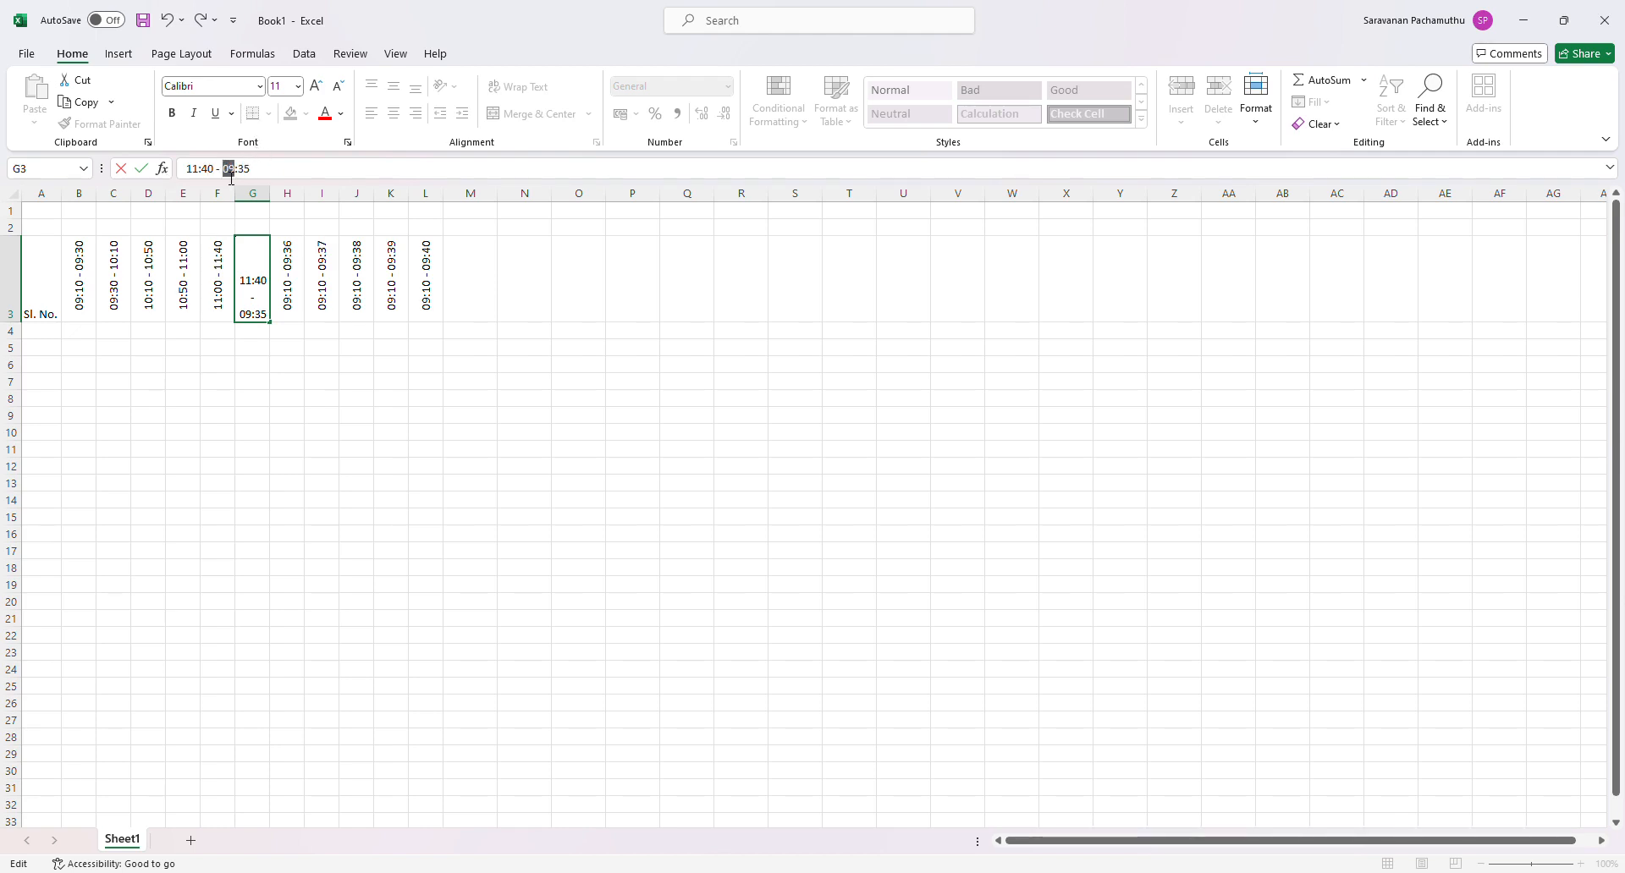
text(12)
key(BackSpace)
key(BackSpace)
text(20)
key(Return)
- Change the time slot in H3 to 12:20 - 13:00
click(288, 296)
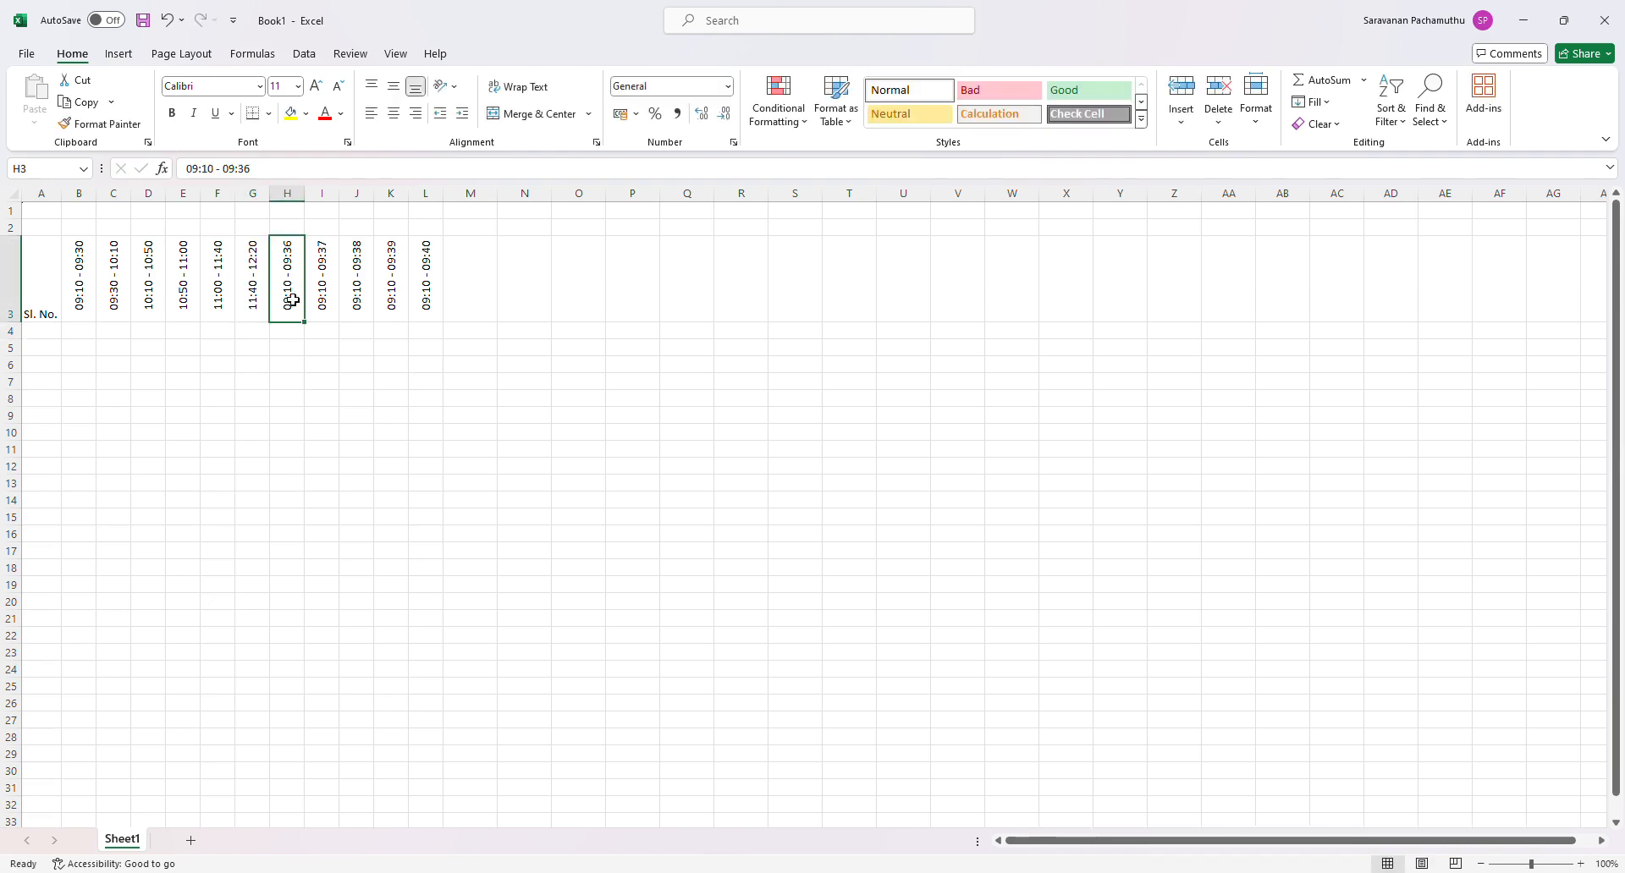
click(206, 173)
double_click(192, 169)
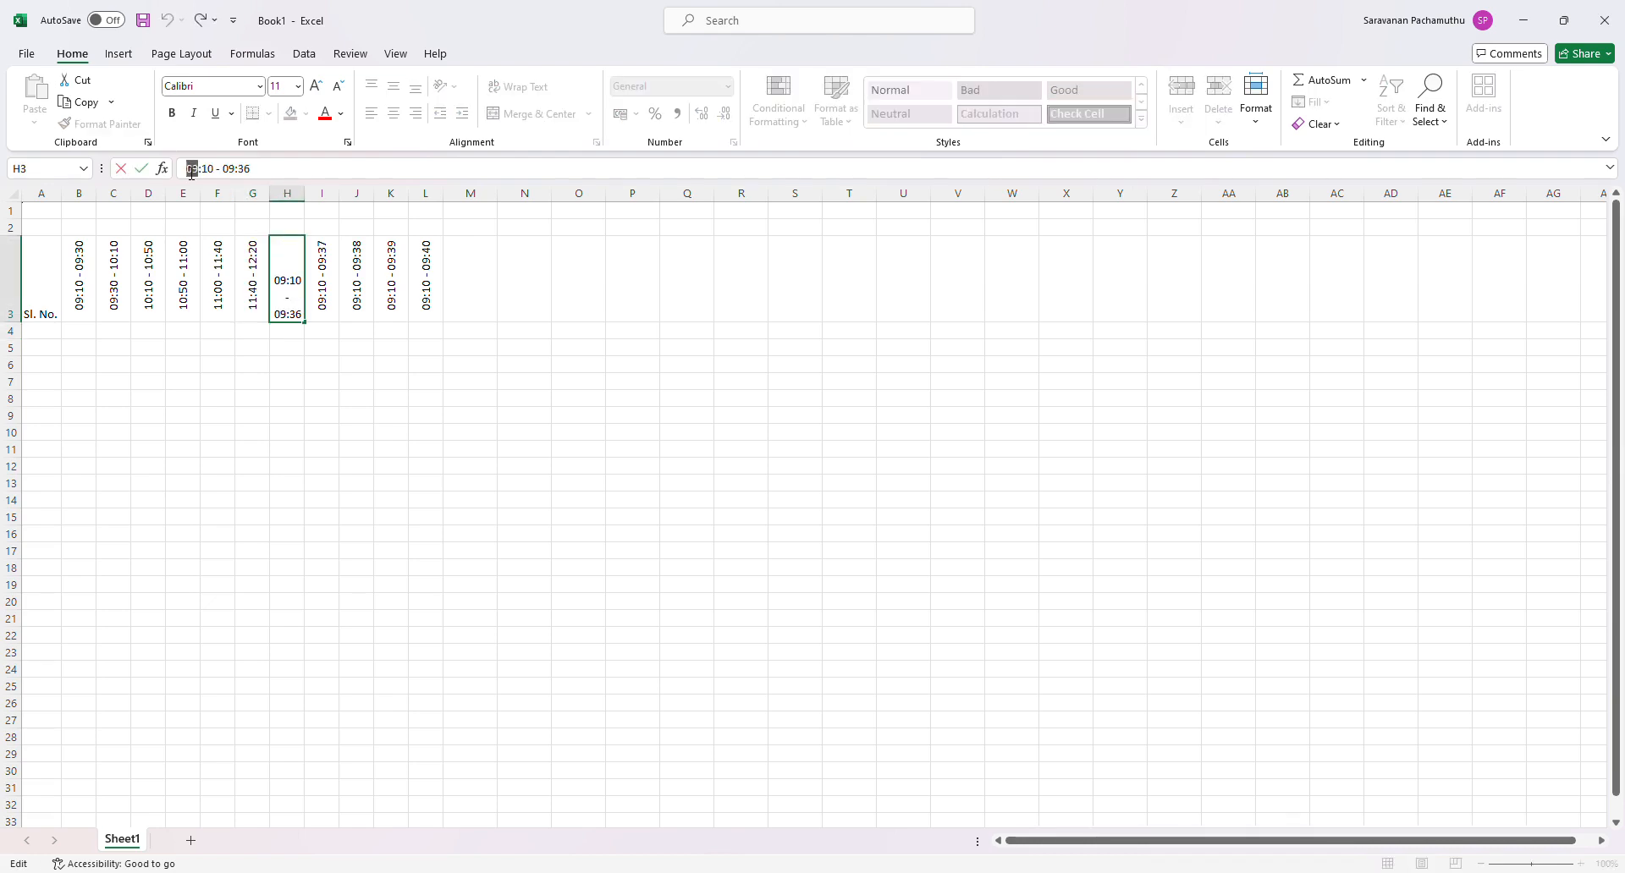
text(12)
key(Right)
key(Right)
key(BackSpace)
text(2)
key(BackSpace)
key(BackSpace)
text(13)
key(BackSpace)
key(BackSpace)
text(00)
key(Return)
click(332, 369)
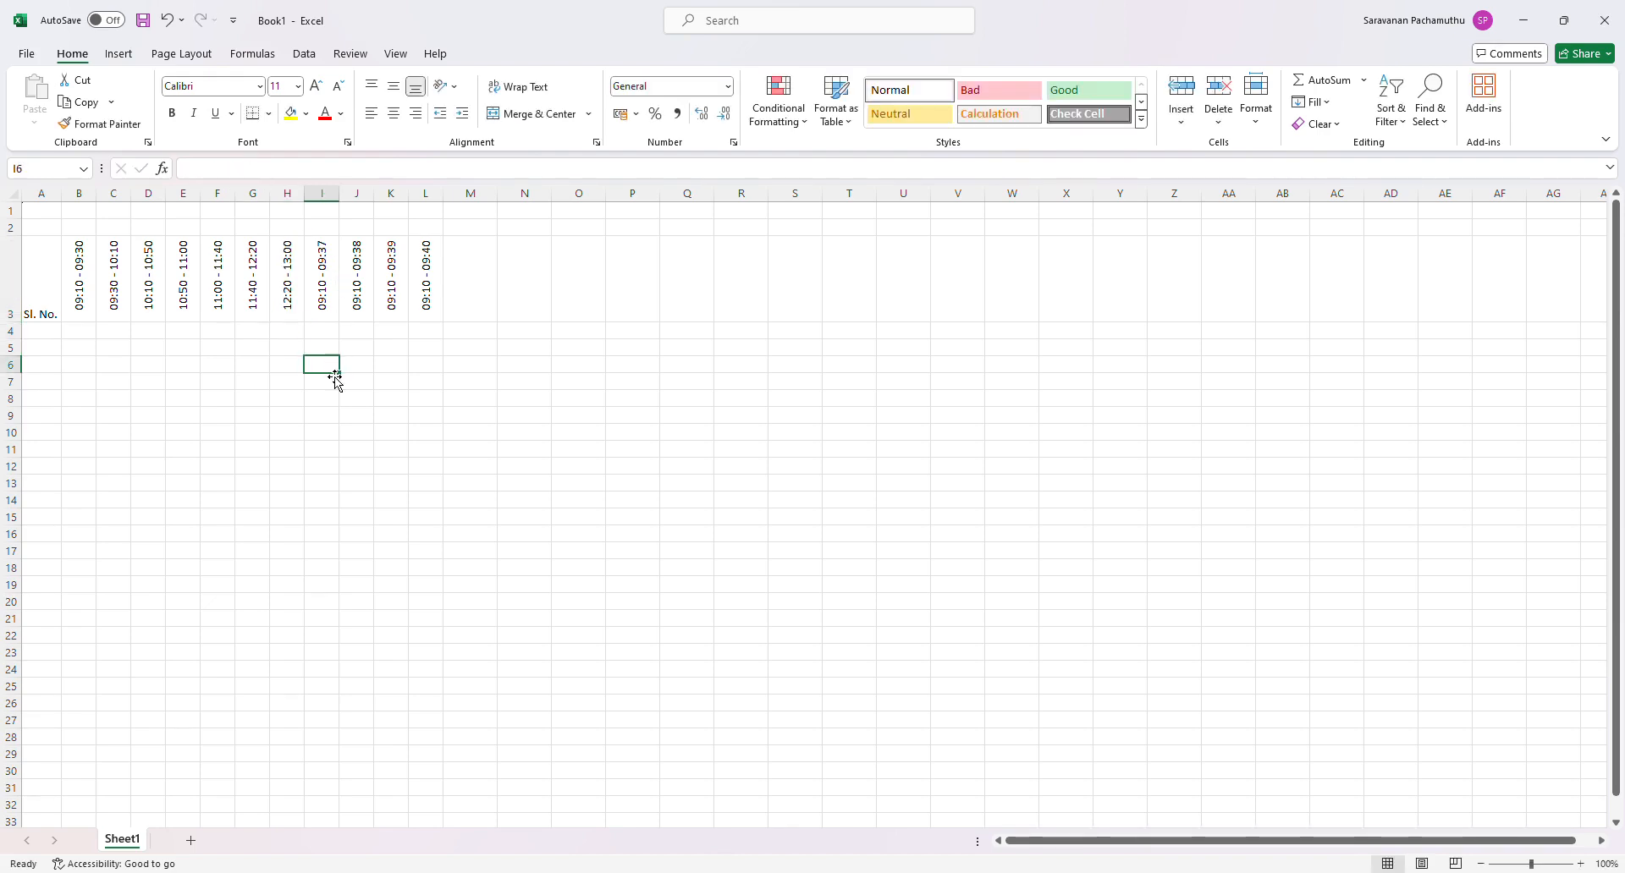
- Change the time slot in I3 to 13:00 - 13:20
click(325, 313)
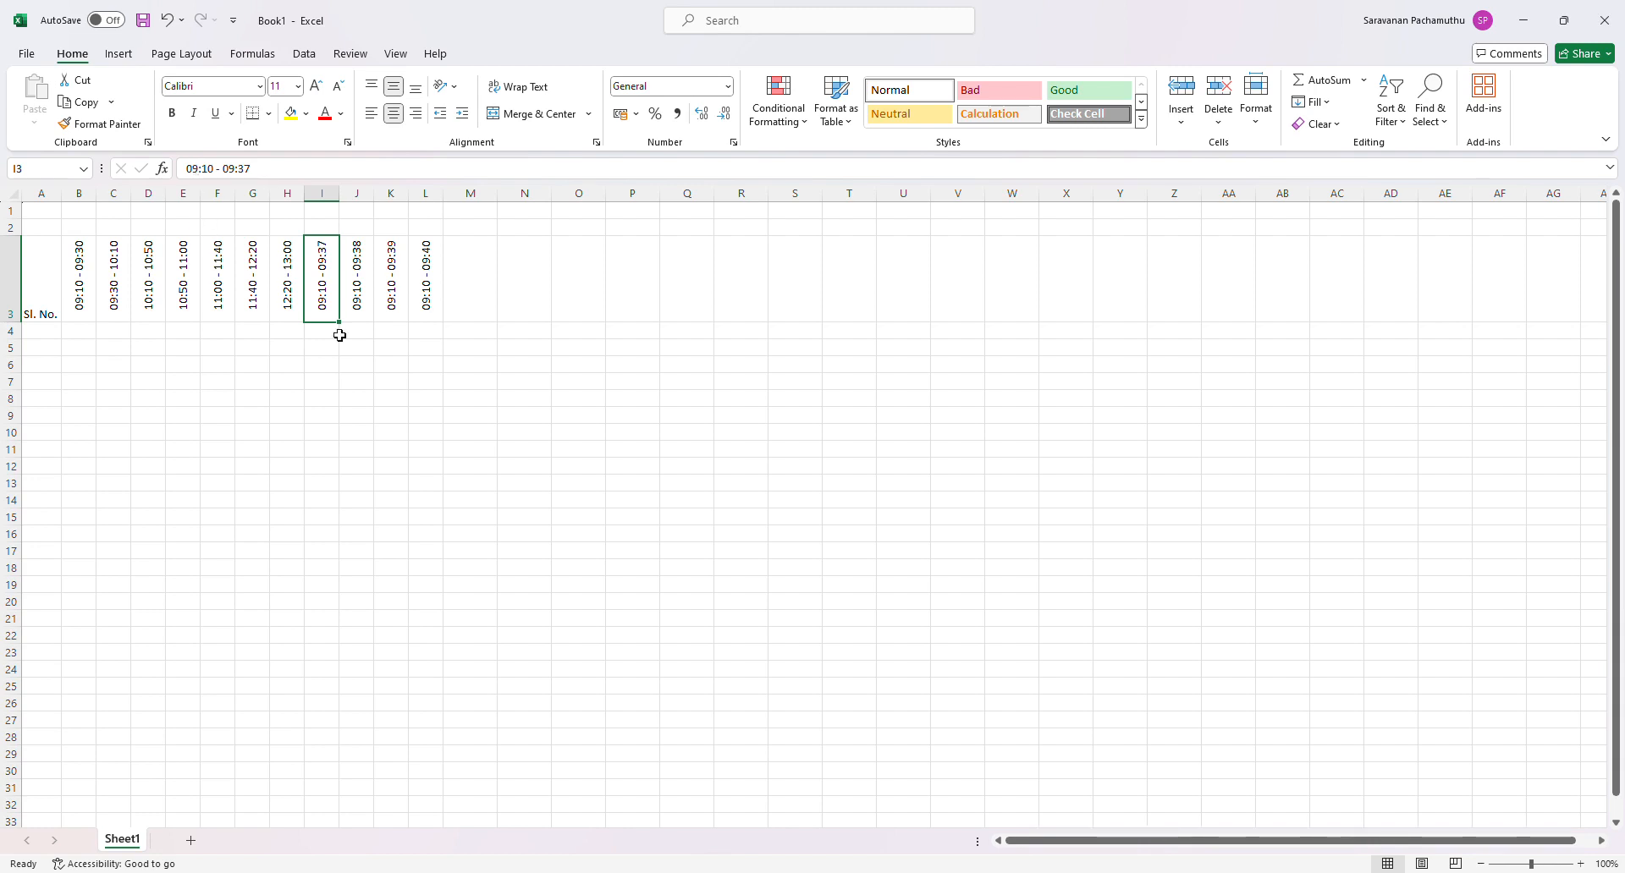
click(204, 175)
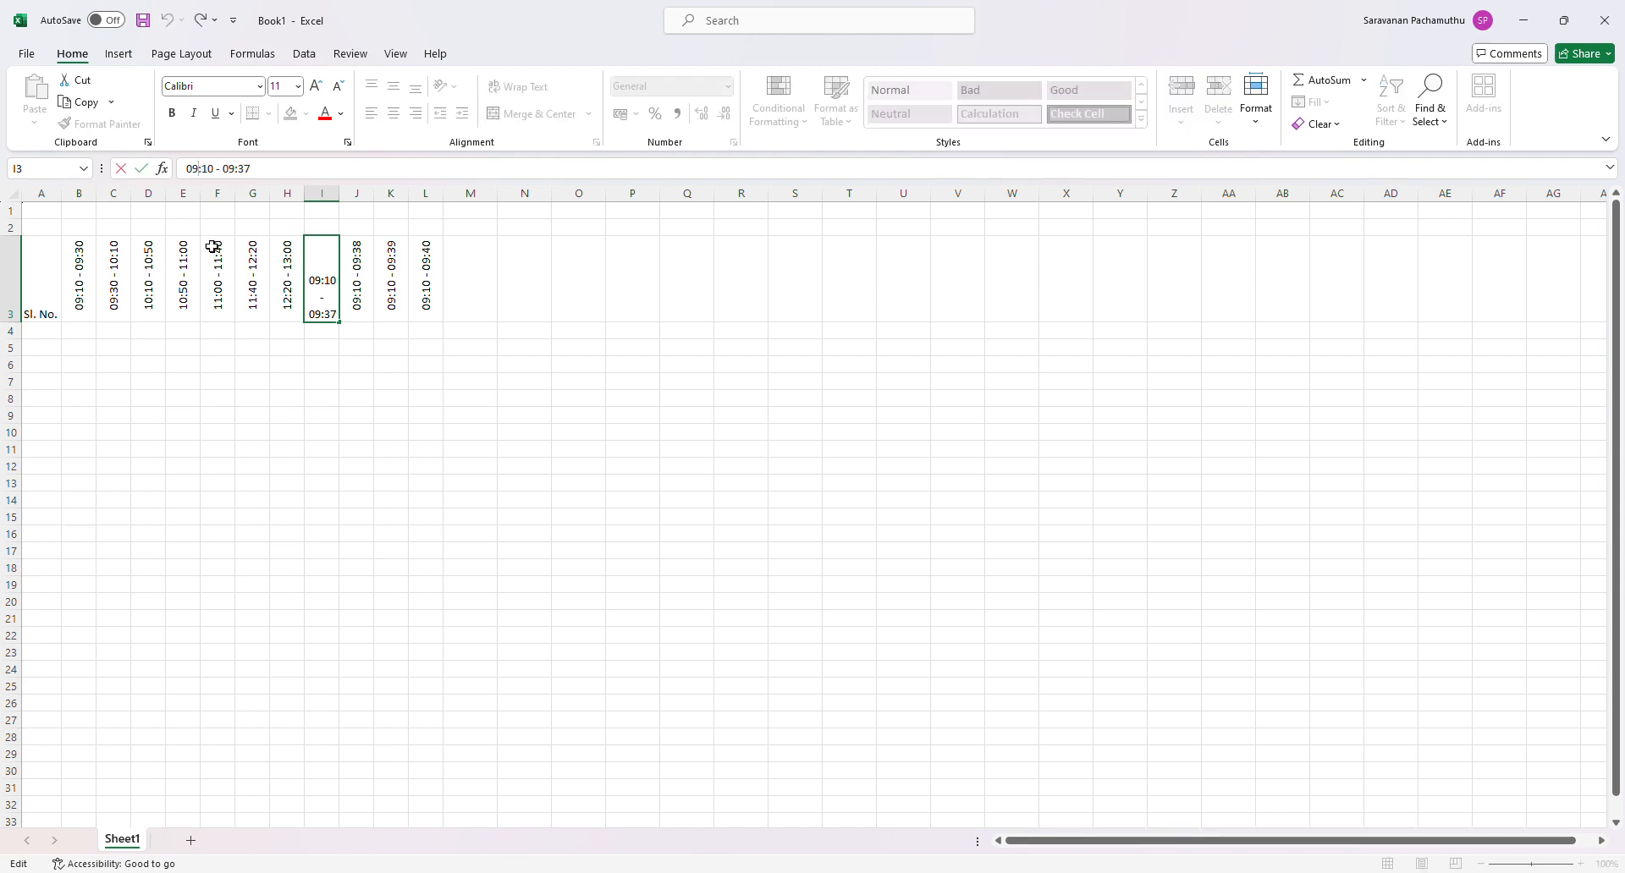
key(BackSpace)
key(BackSpace)
text(13)
key(BackSpace)
text(0)
key(BackSpace)
key(BackSpace)
text(13)
key(BackSpace)
key(BackSpace)
text(20)
- Change the time slot in J3 to 13:20 - 14:00
click(359, 301)
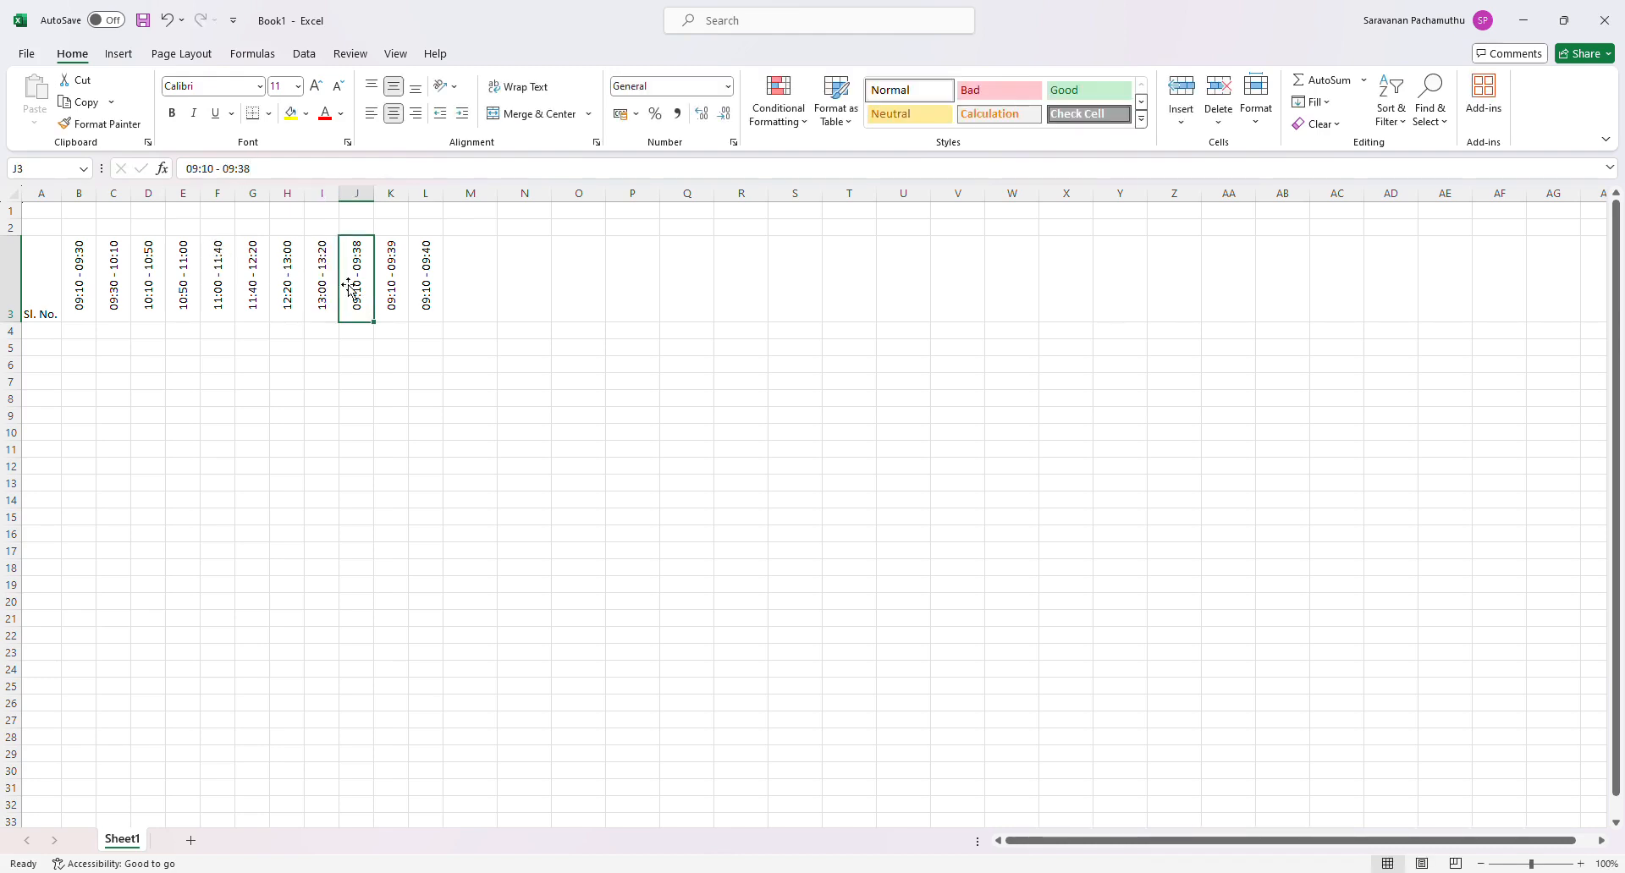
click(203, 176)
drag(198, 175, 188, 175)
text(13)
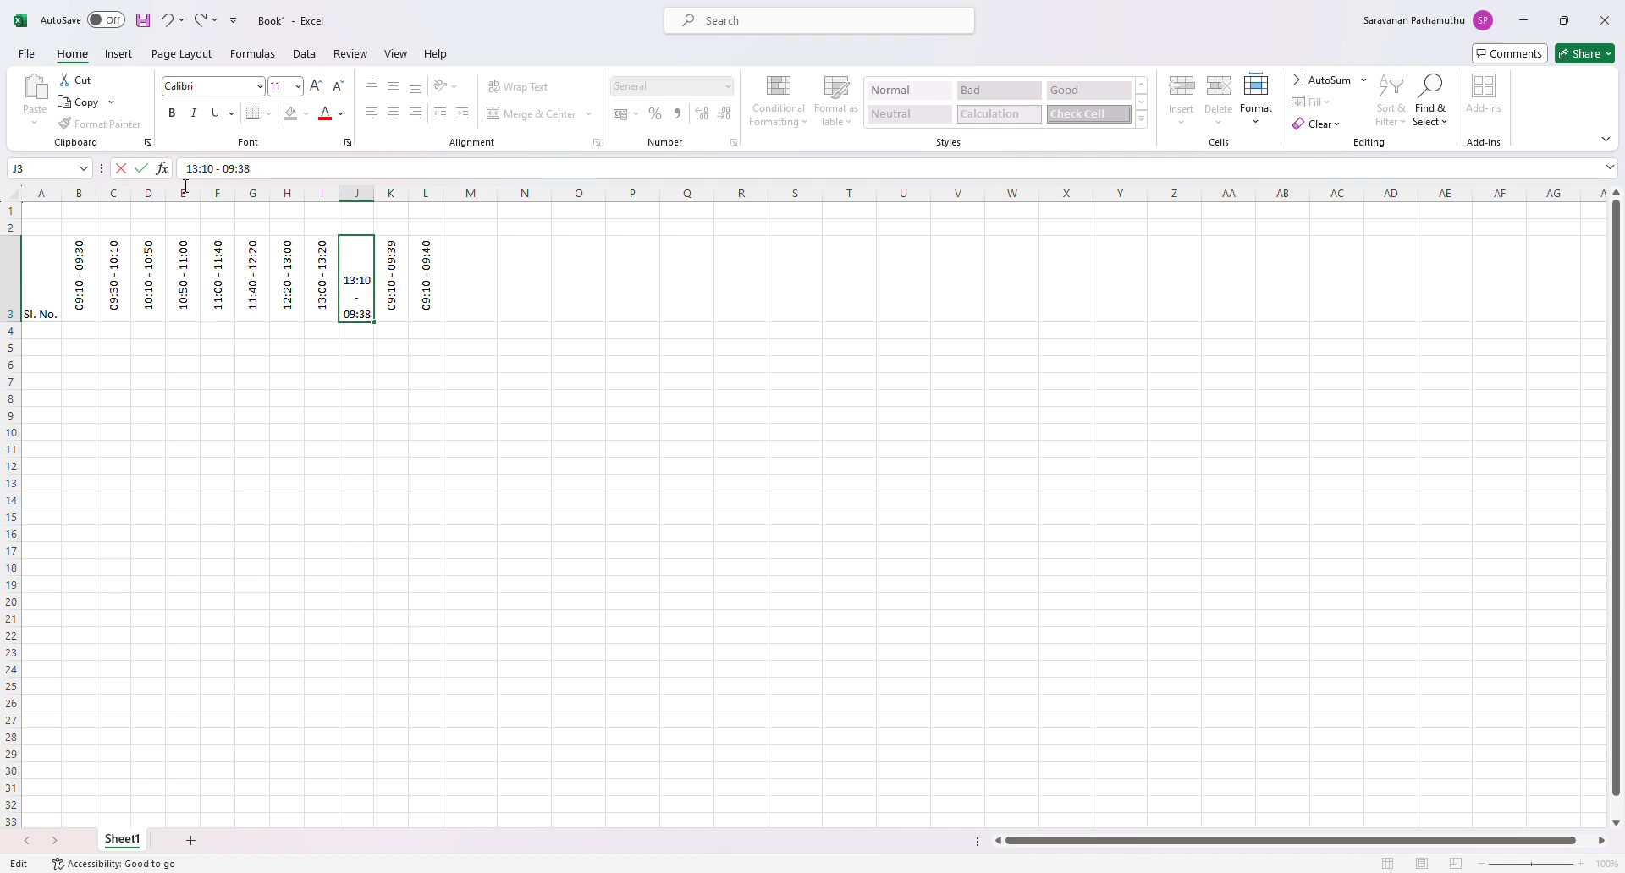
key(BackSpace)
text(2)
key(BackSpace)
key(BackSpace)
text(14)
key(BackSpace)
key(BackSpace)
text(00)
- Change the time slot in K3 to 14:00 - 14:40
click(407, 303)
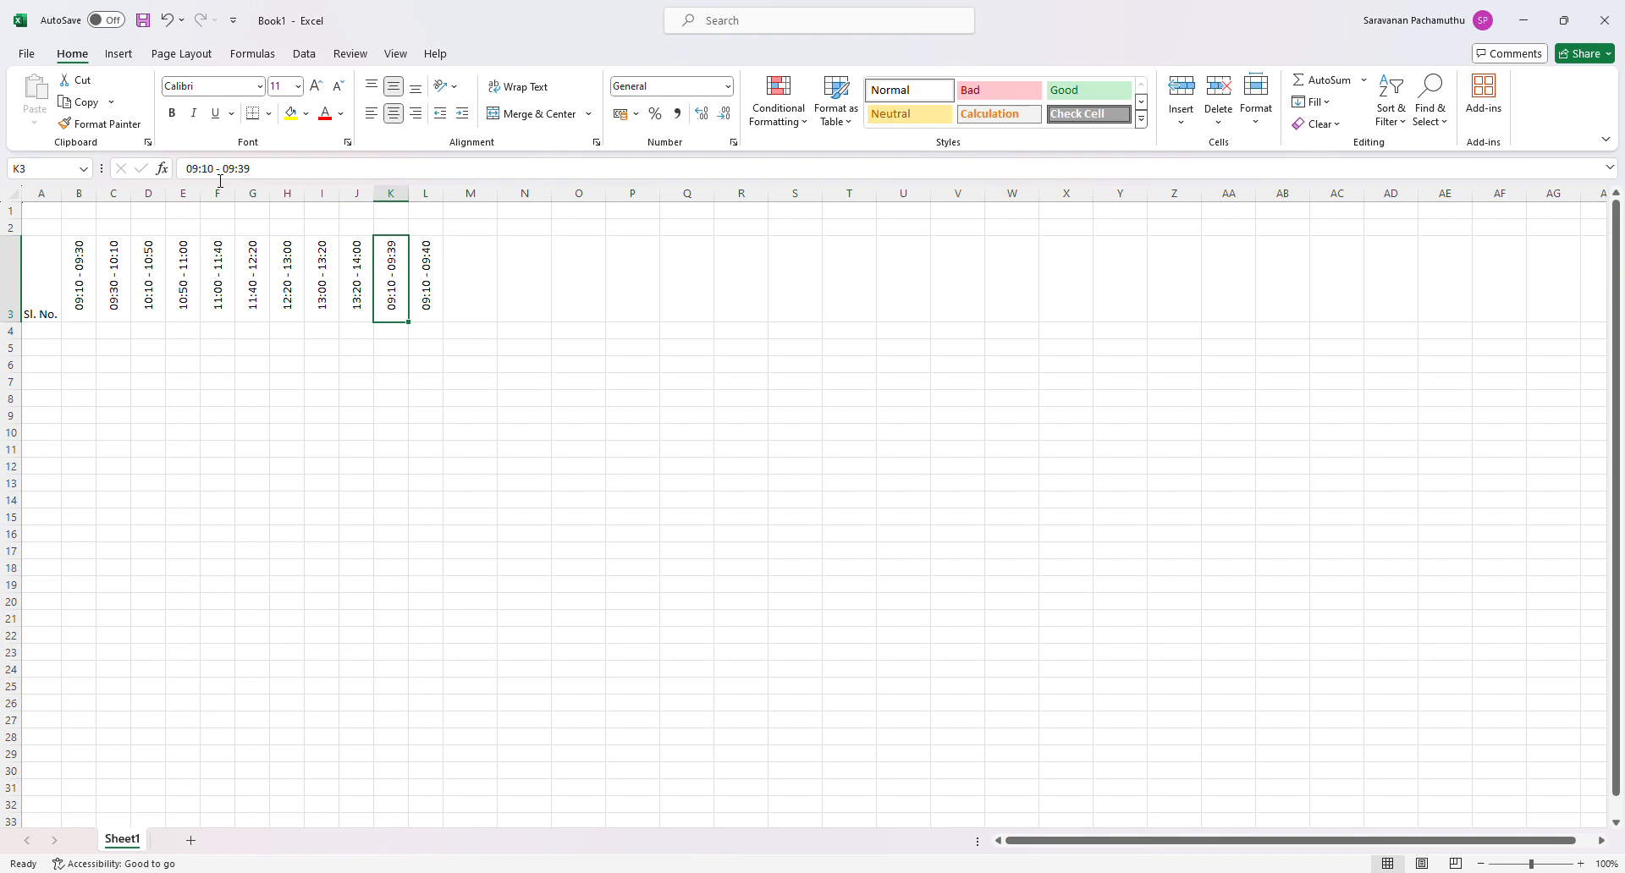
drag(199, 175, 188, 178)
text(14)
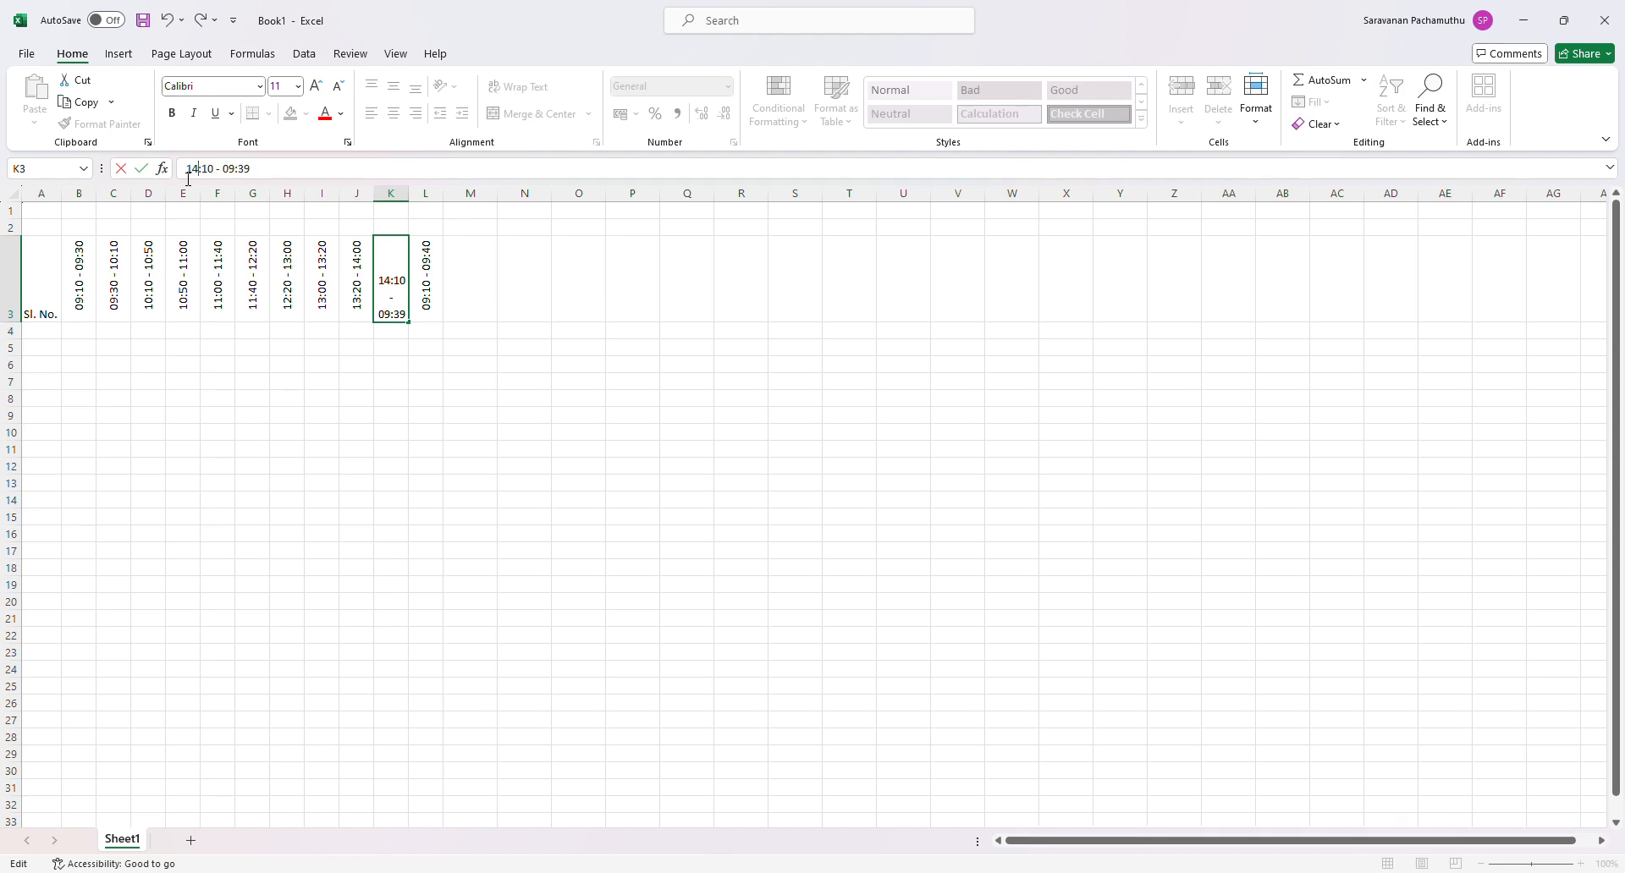
key(Right)
key(Delete)
text(0)
key(Right)
key(Right)
key(Delete)
key(Delete)
text(14)
key(Right)
key(BackSpace)
key(BackSpace)
text(40)
key(Return)
- Fill K3's time slot across to M3, and change the slot in L3 to 14:40 - 14:50
click(392, 301)
drag(409, 322, 500, 331)
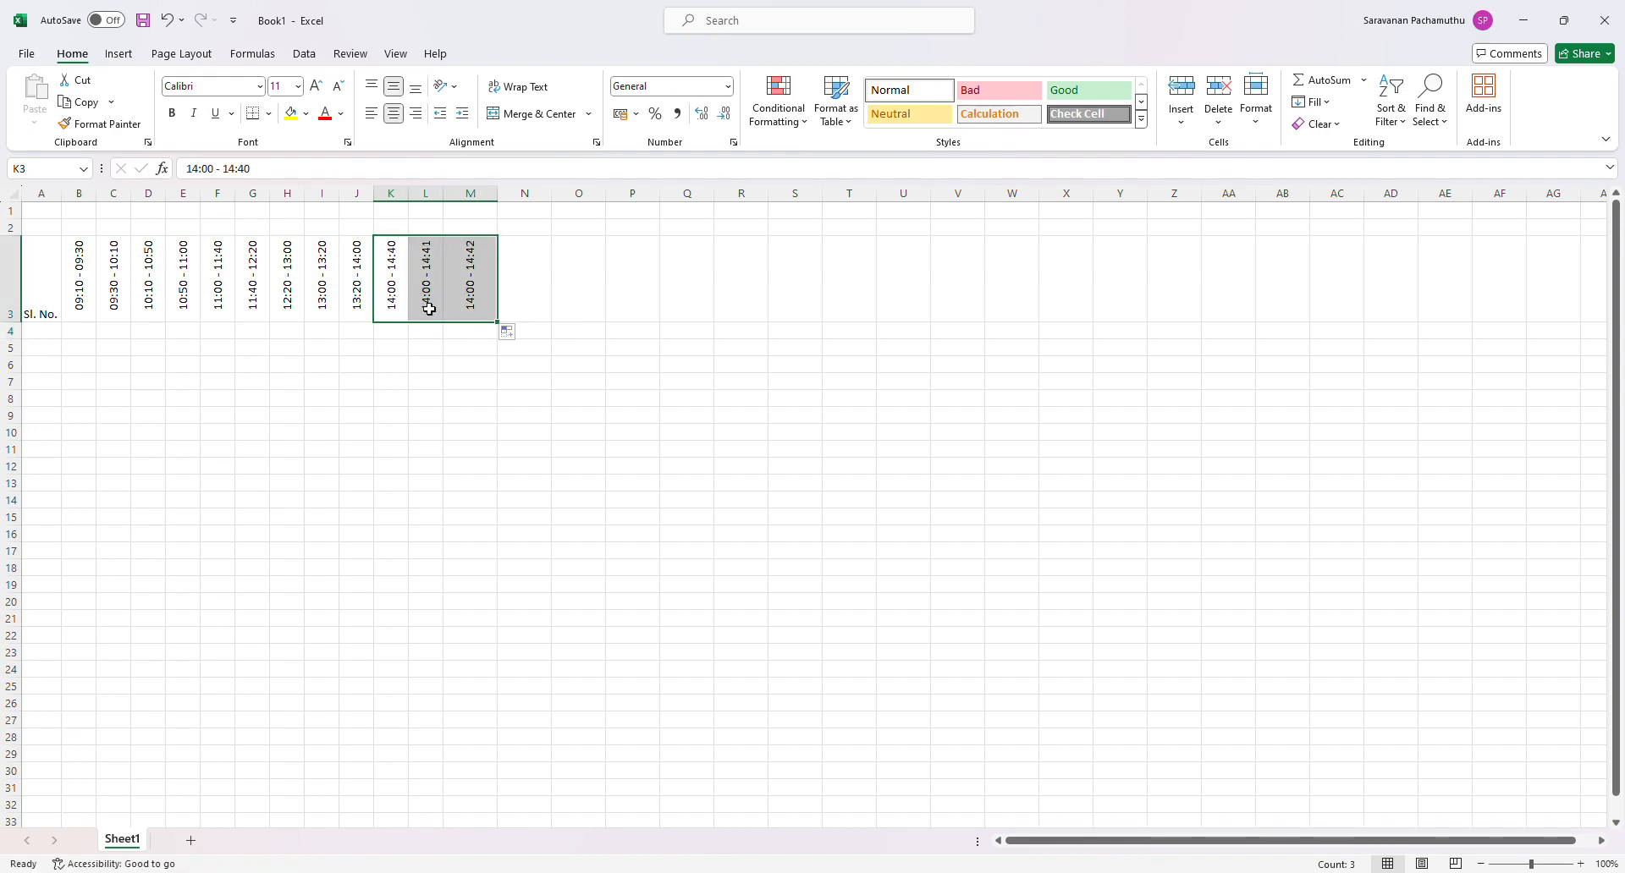
click(430, 309)
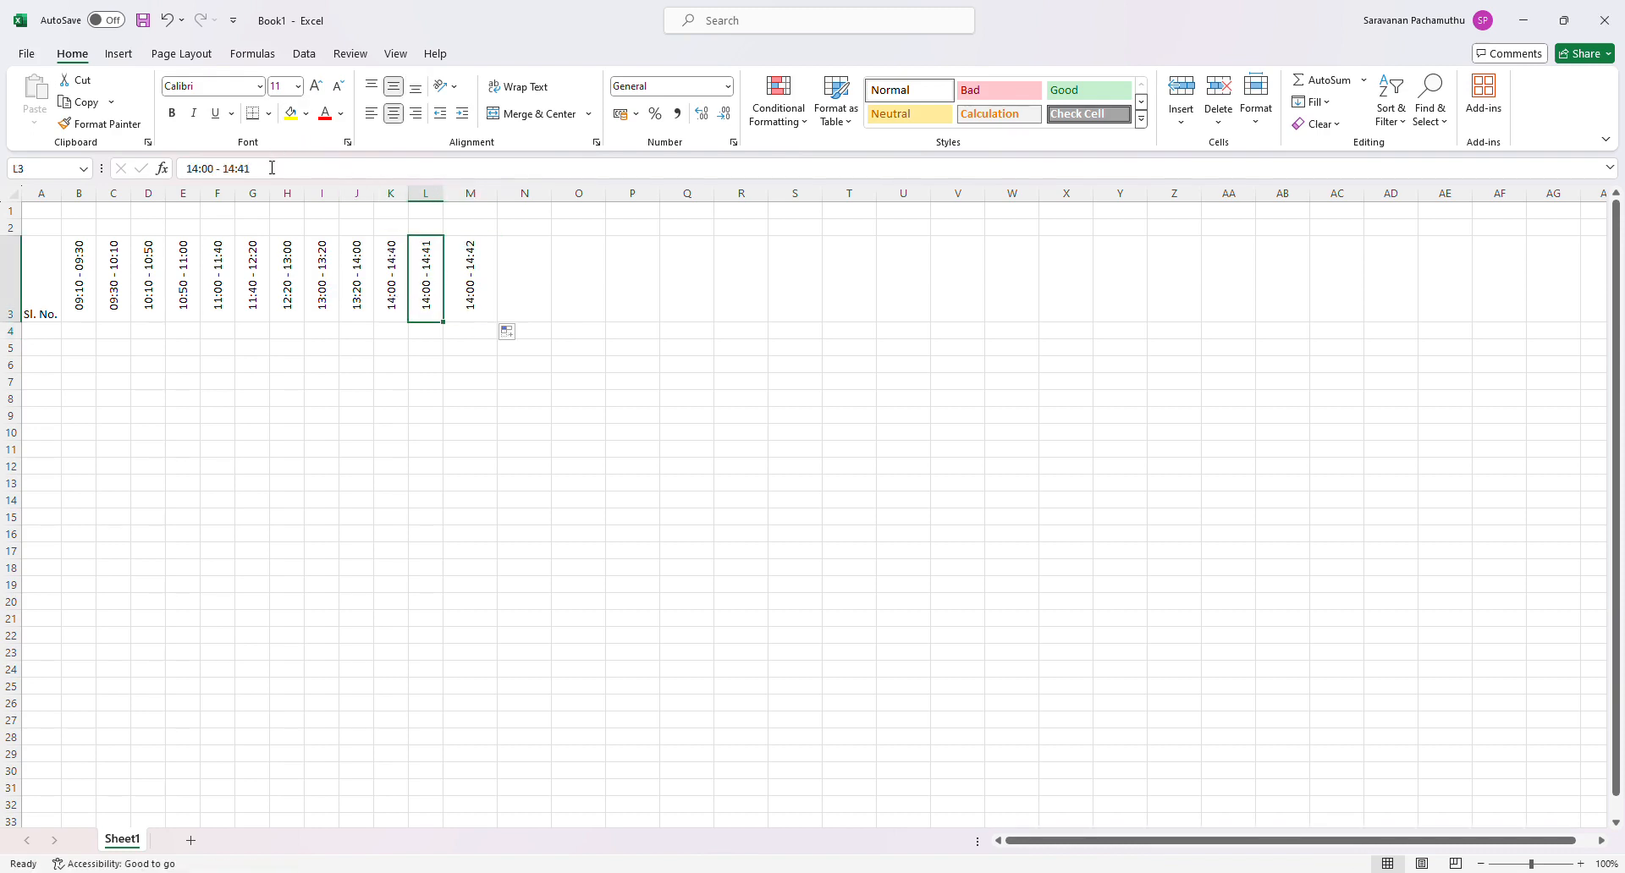
click(203, 168)
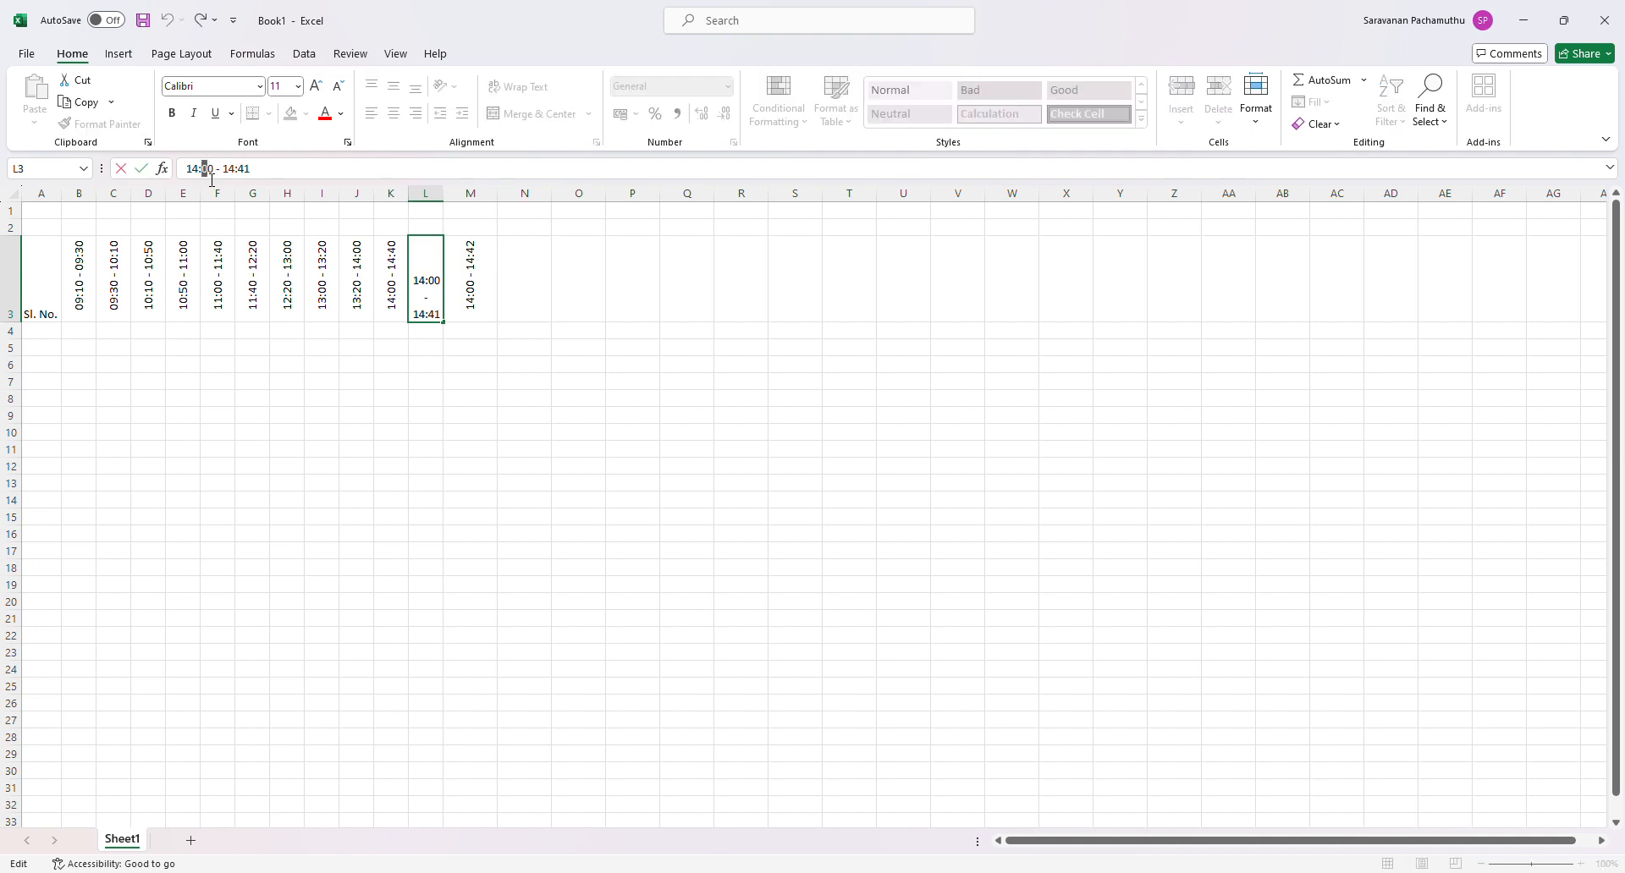
text(4)
key(BackSpace)
text(5)
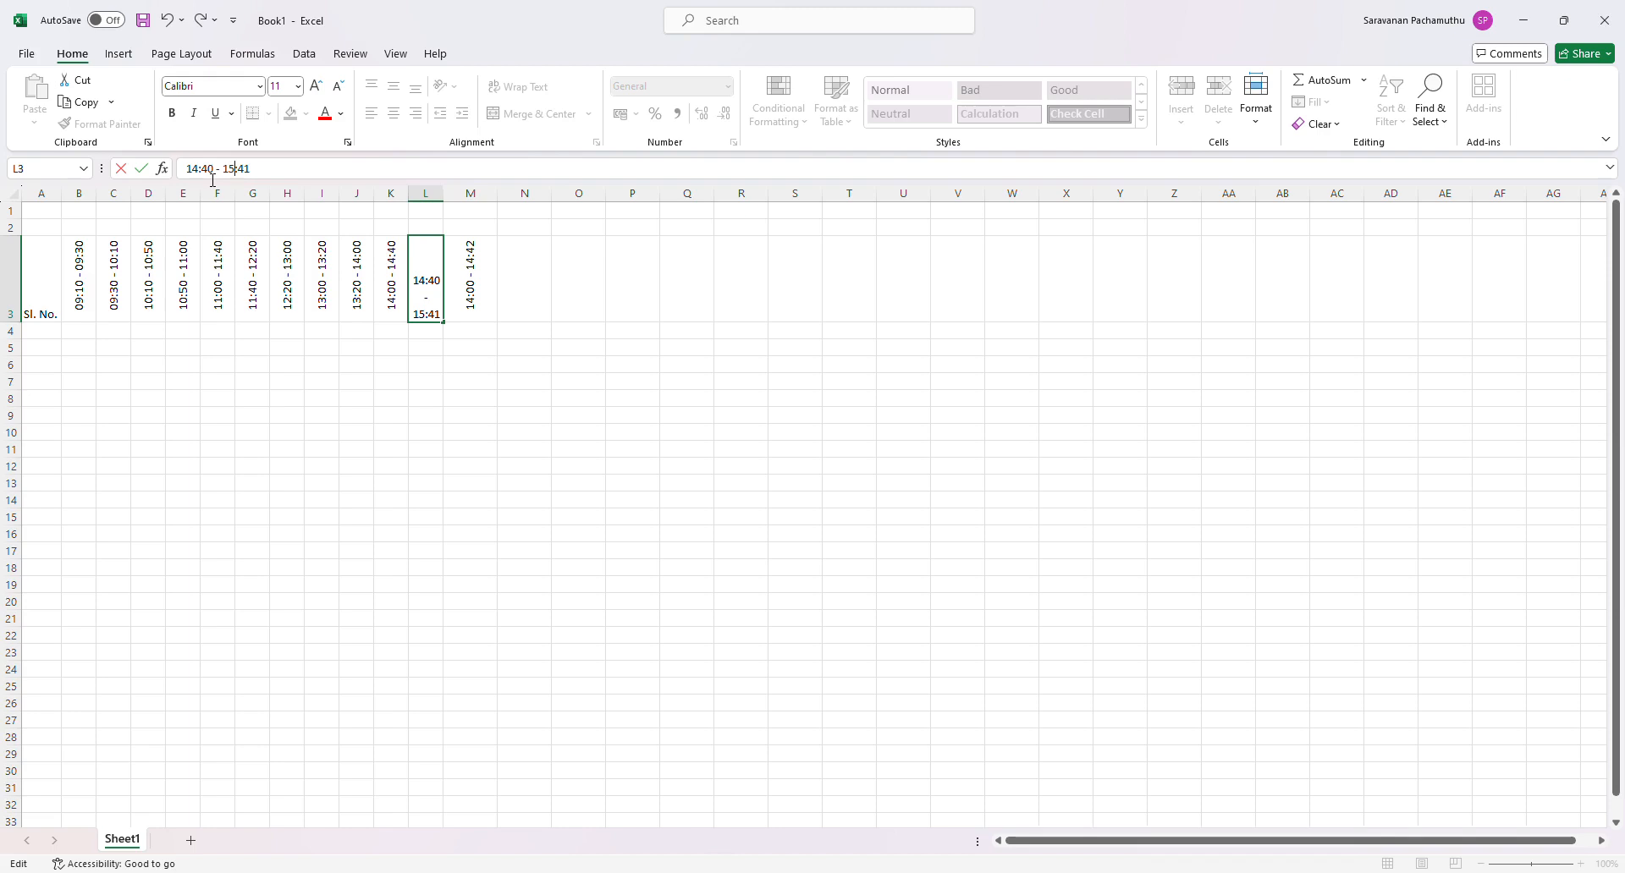
key(BackSpace)
text(4)
key(BackSpace)
key(BackSpace)
text(50)
key(Return)
- Change the time slot in M3 to 14:50 - 15:30
click(447, 298)
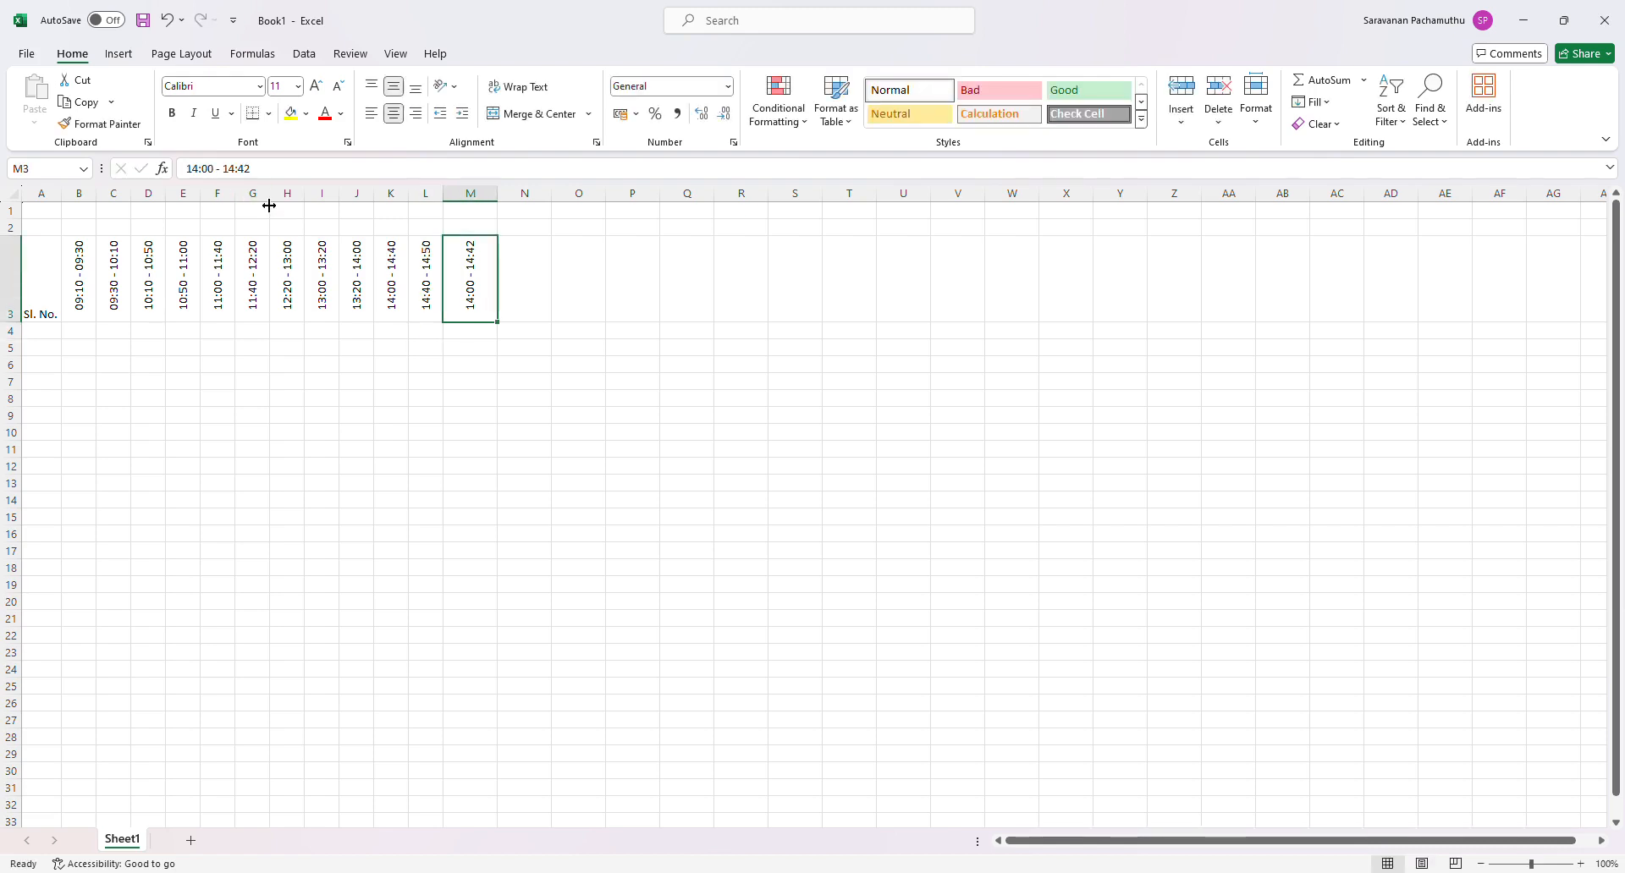
click(208, 171)
text(50)
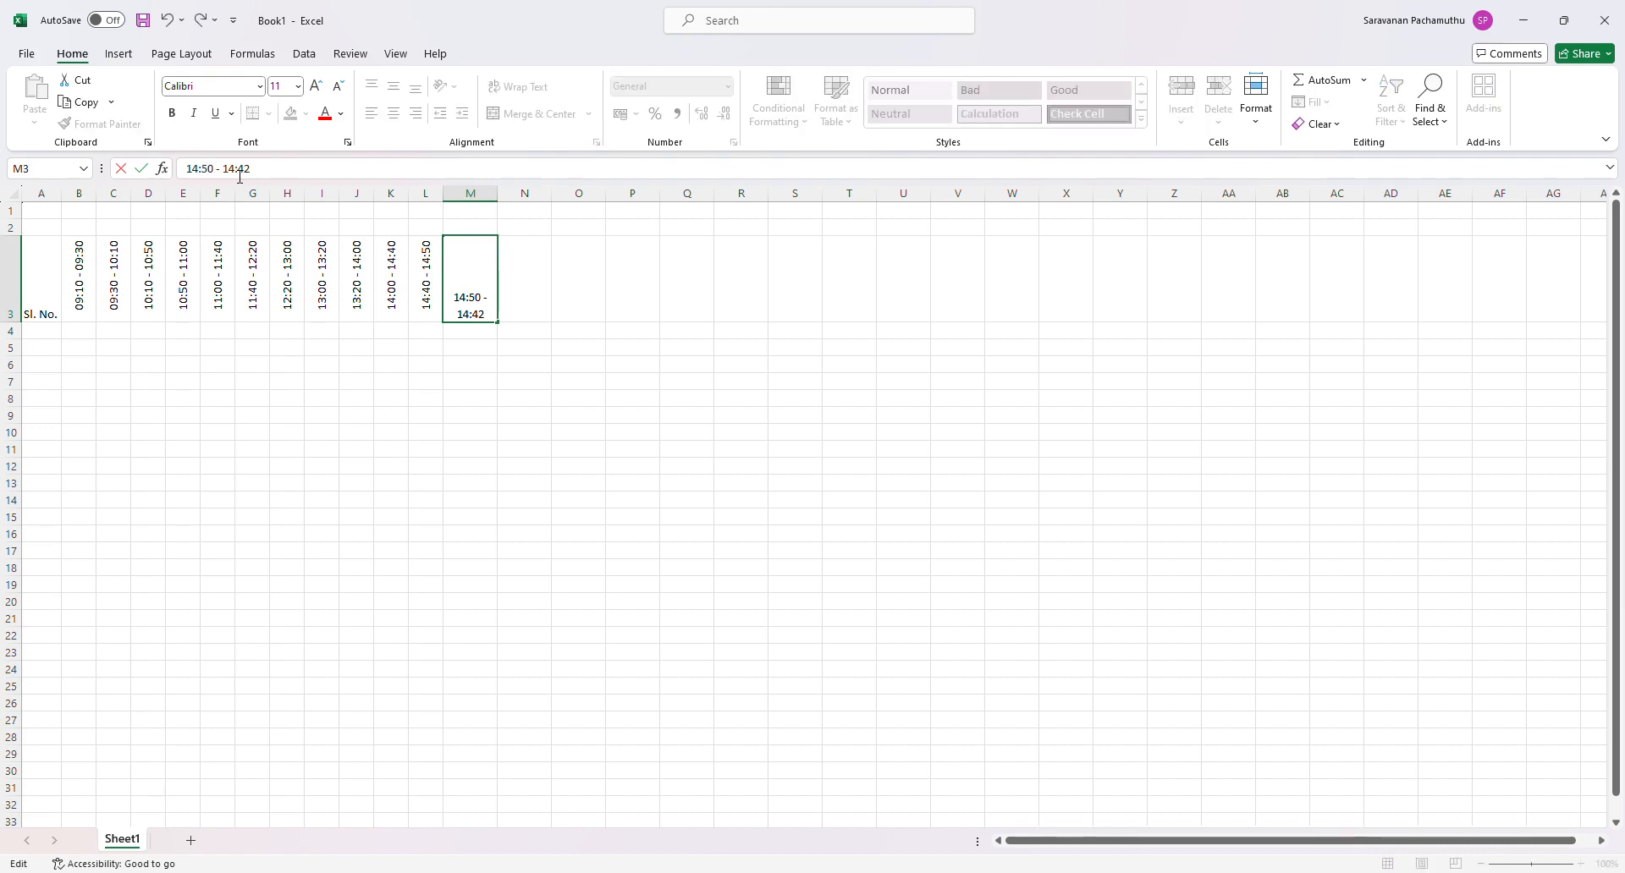
drag(238, 169, 229, 170)
text(5)
key(BackSpace)
key(BackSpace)
text(30)
key(ctrl+Return)
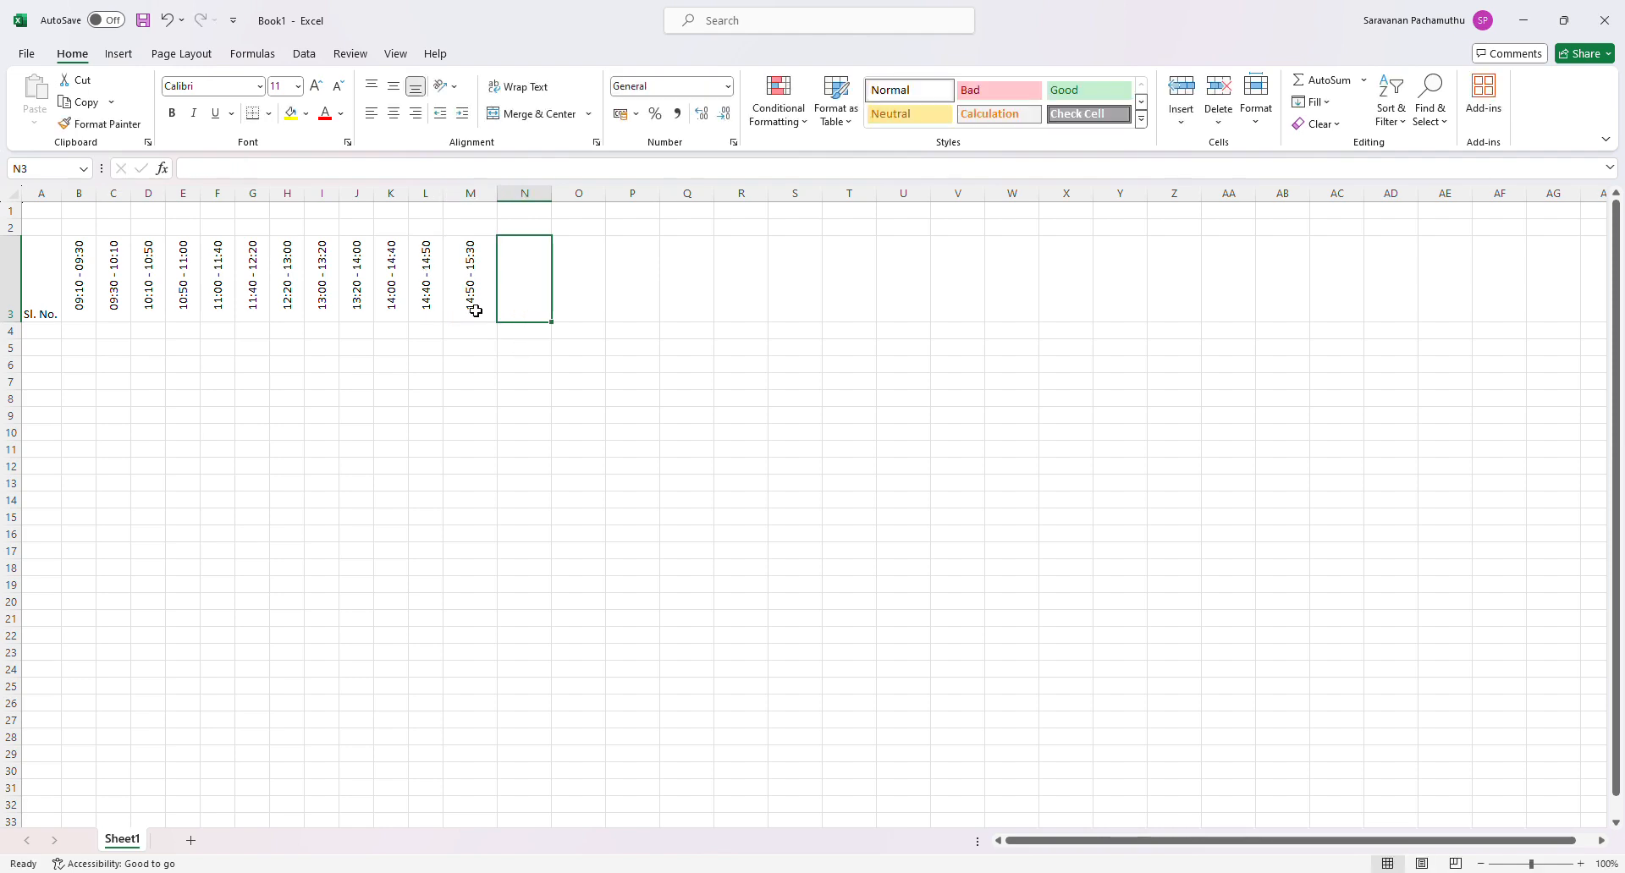
- Fill M3's time slot into N3, and change the slot in N3 to 15:30 - 16:10
drag(503, 329, 536, 328)
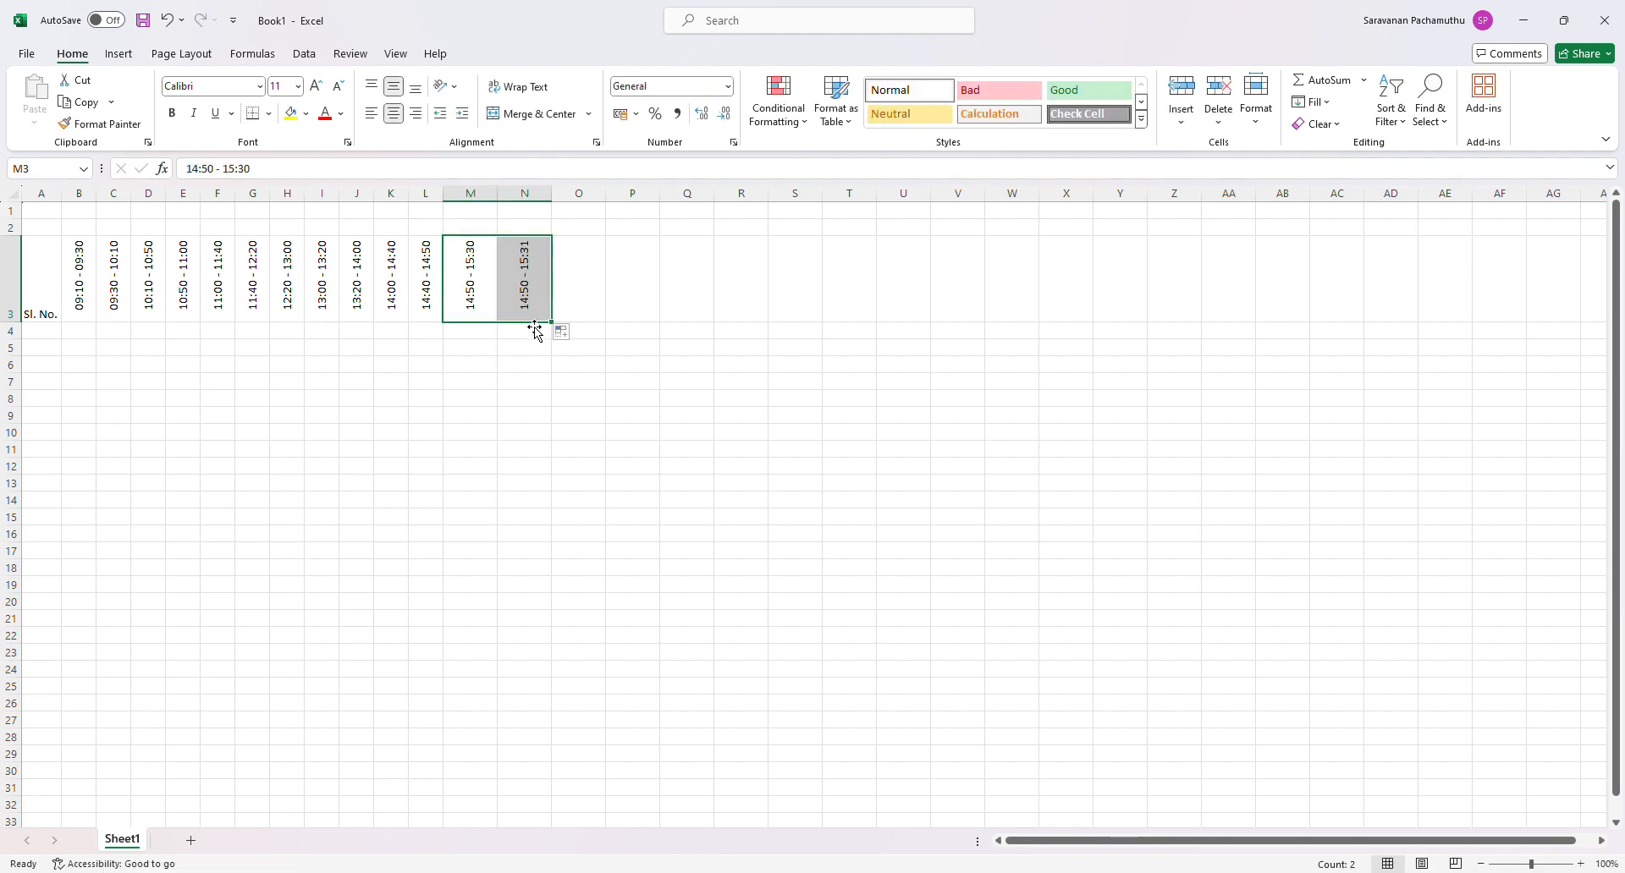
click(536, 302)
click(193, 169)
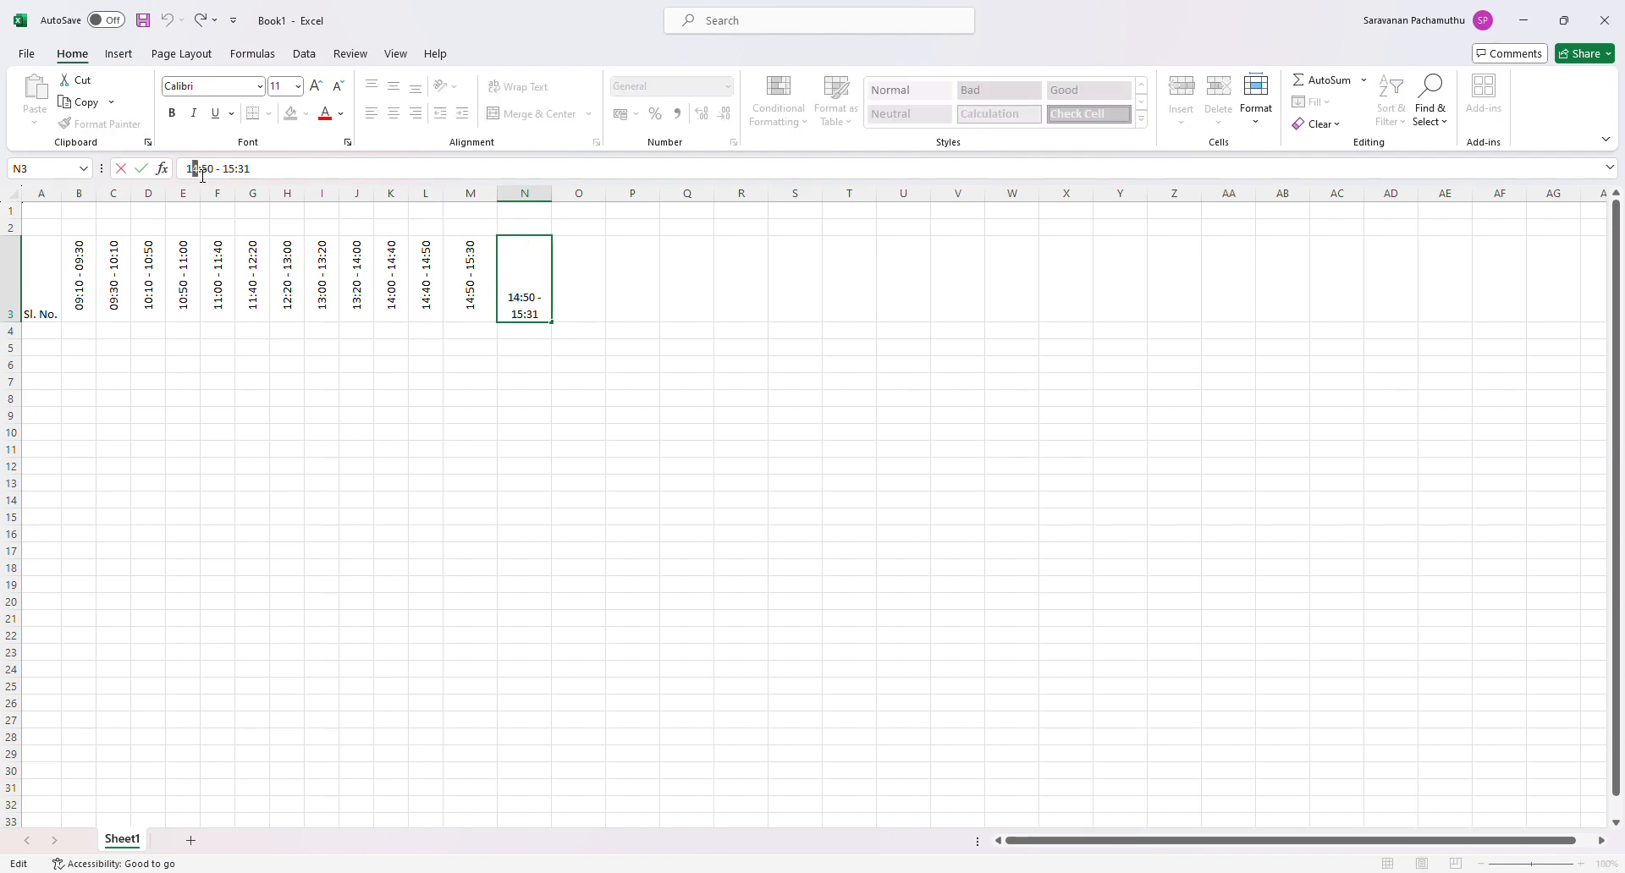
text(5)
key(BackSpace)
text(3)
click(237, 170)
key(BackSpace)
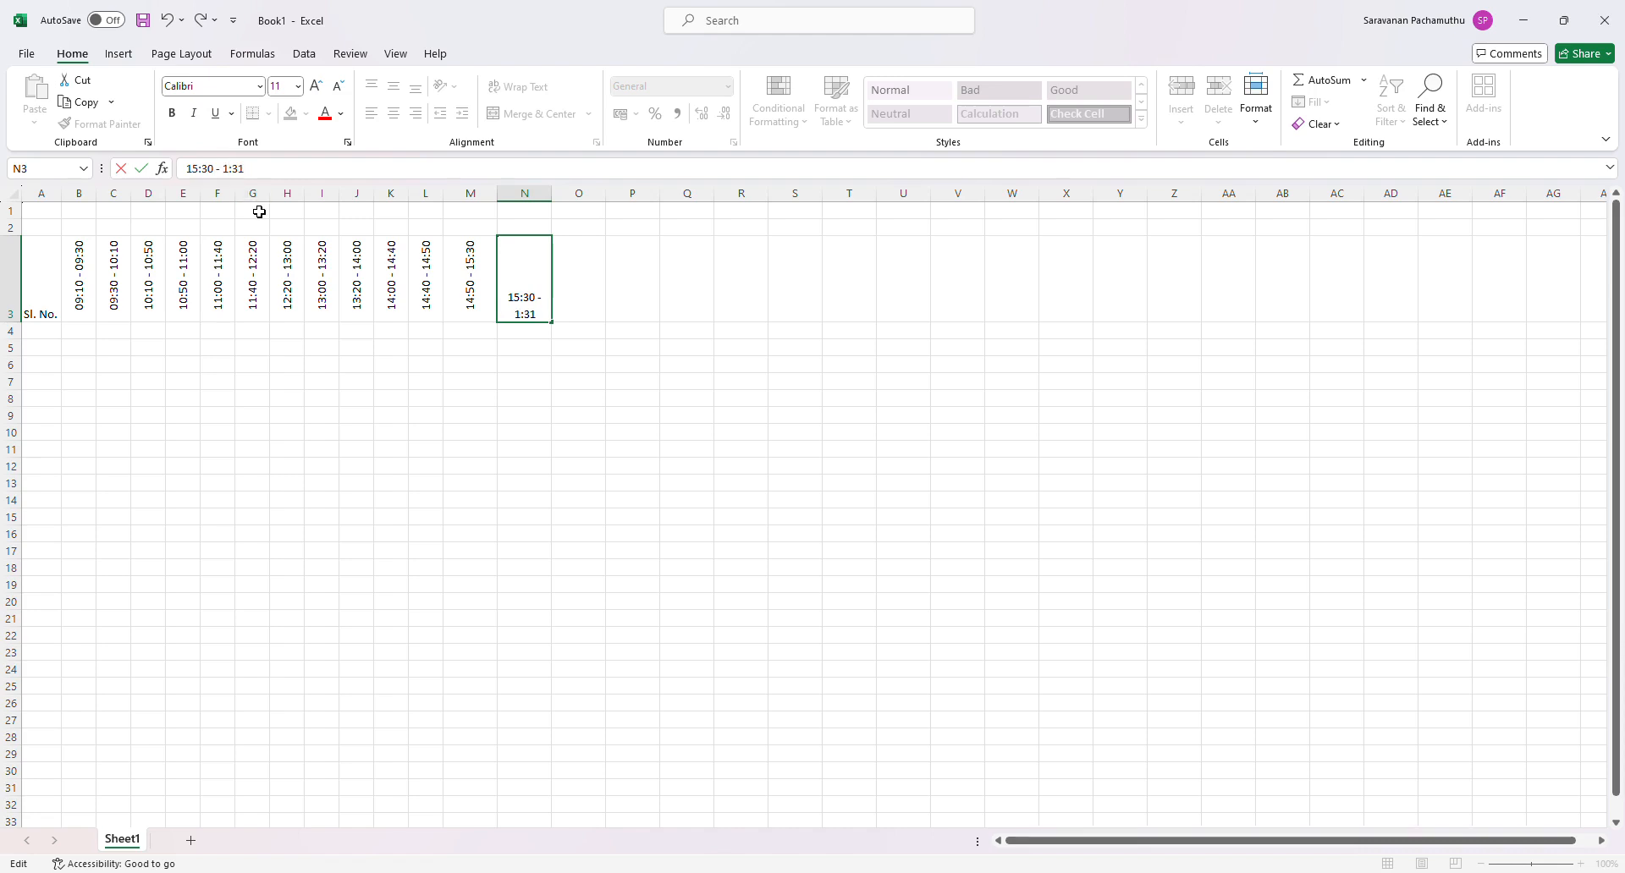
text(6)
key(BackSpace)
key(BackSpace)
text(10)
key(Return)
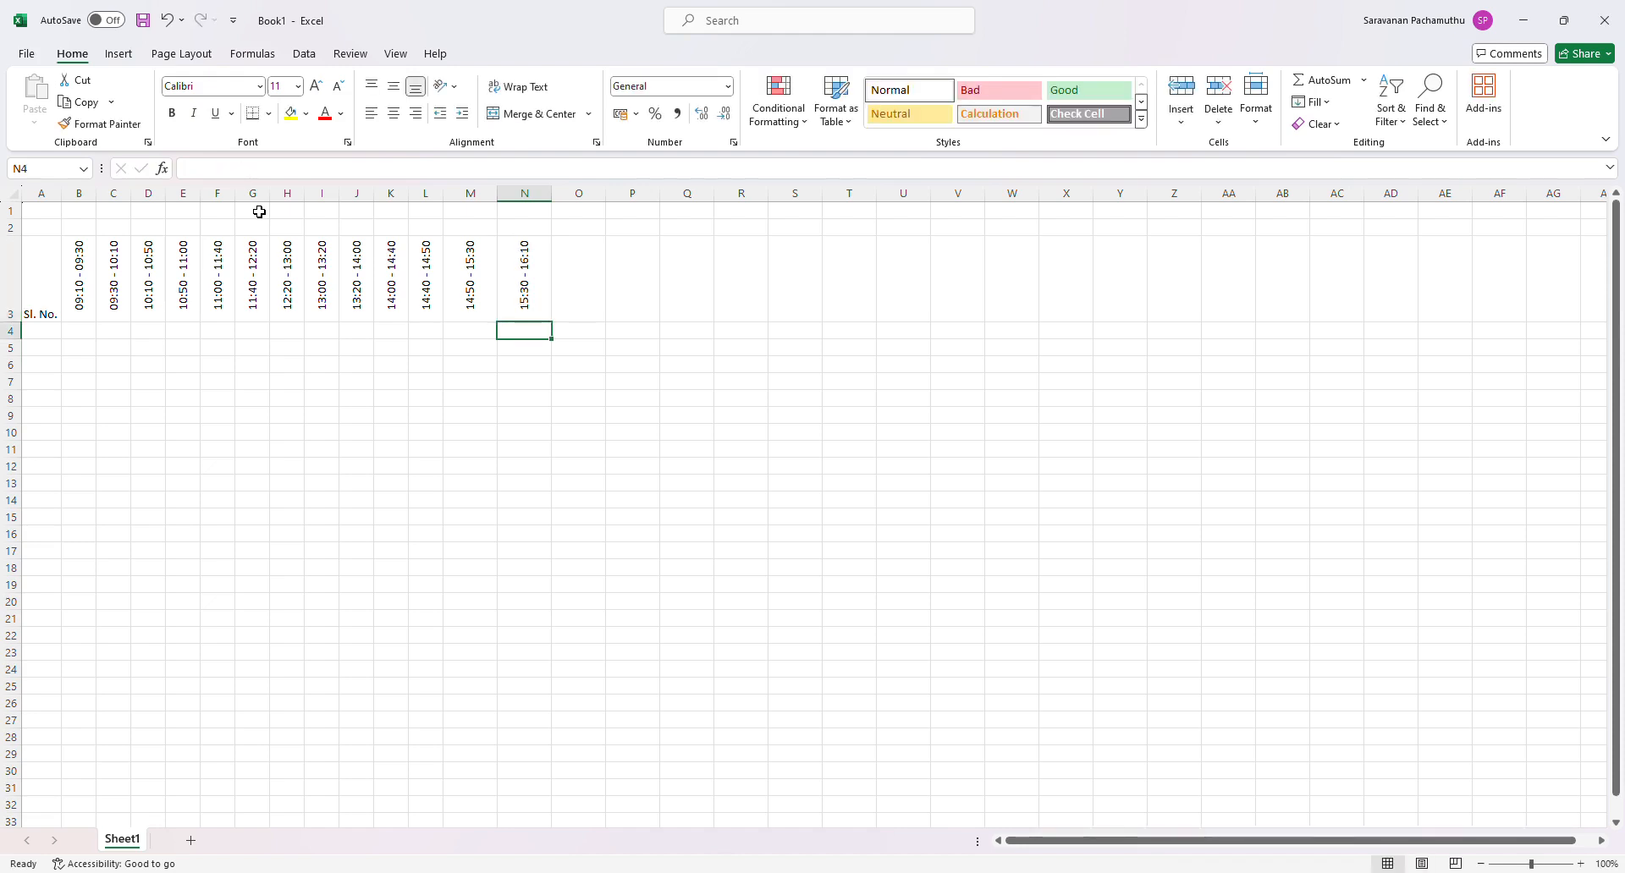
- Copy column L's formatting to columns M and N so that their widths match
click(426, 195)
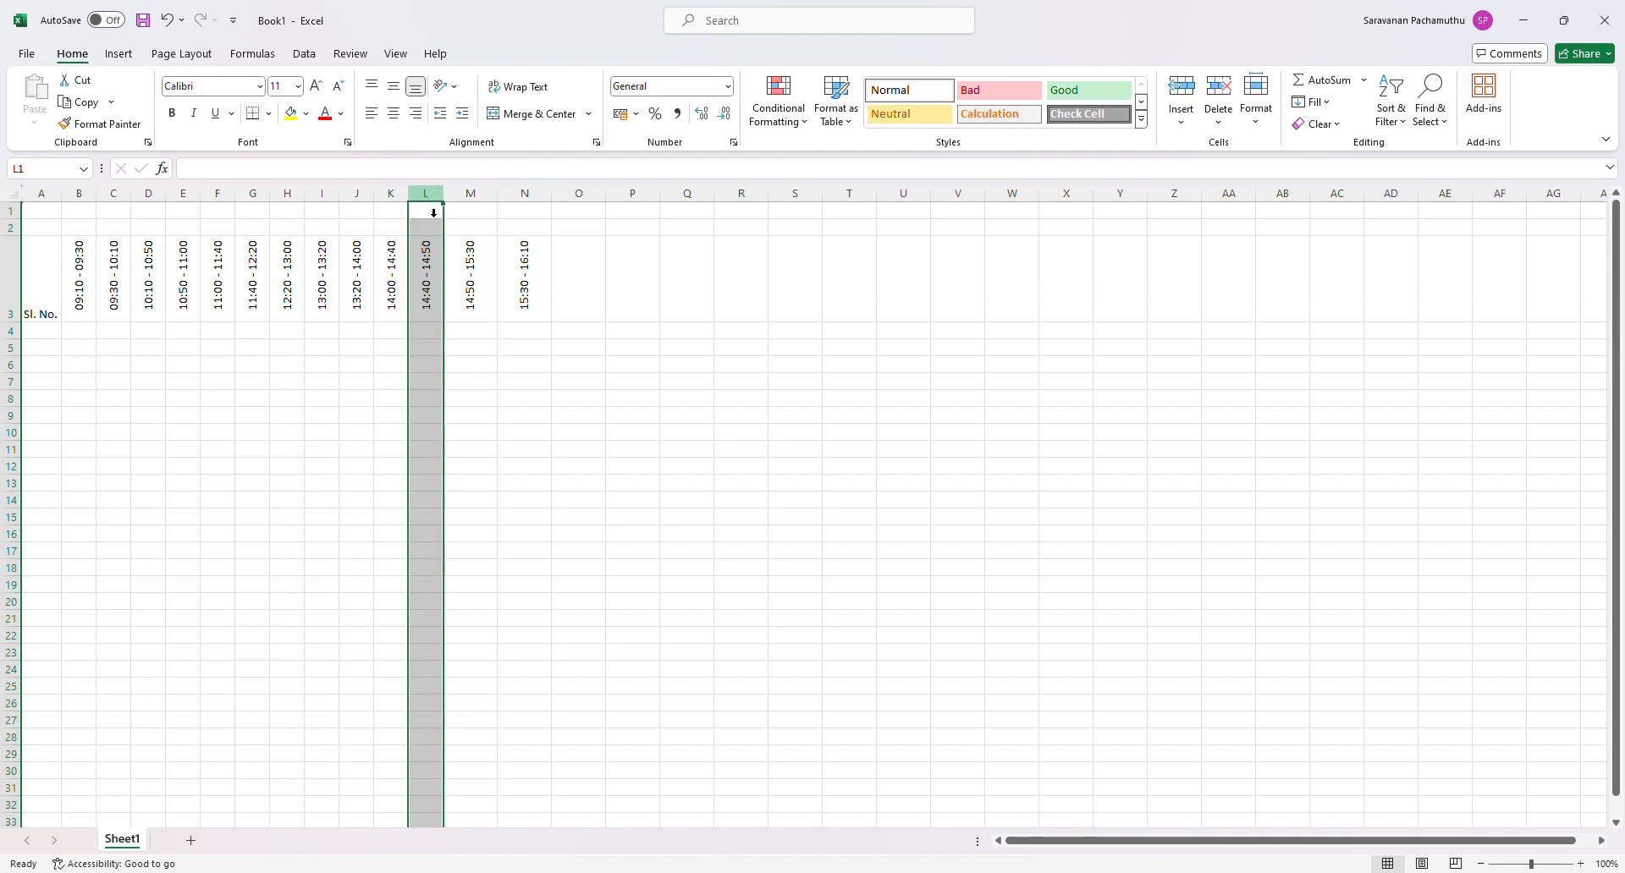
click(92, 124)
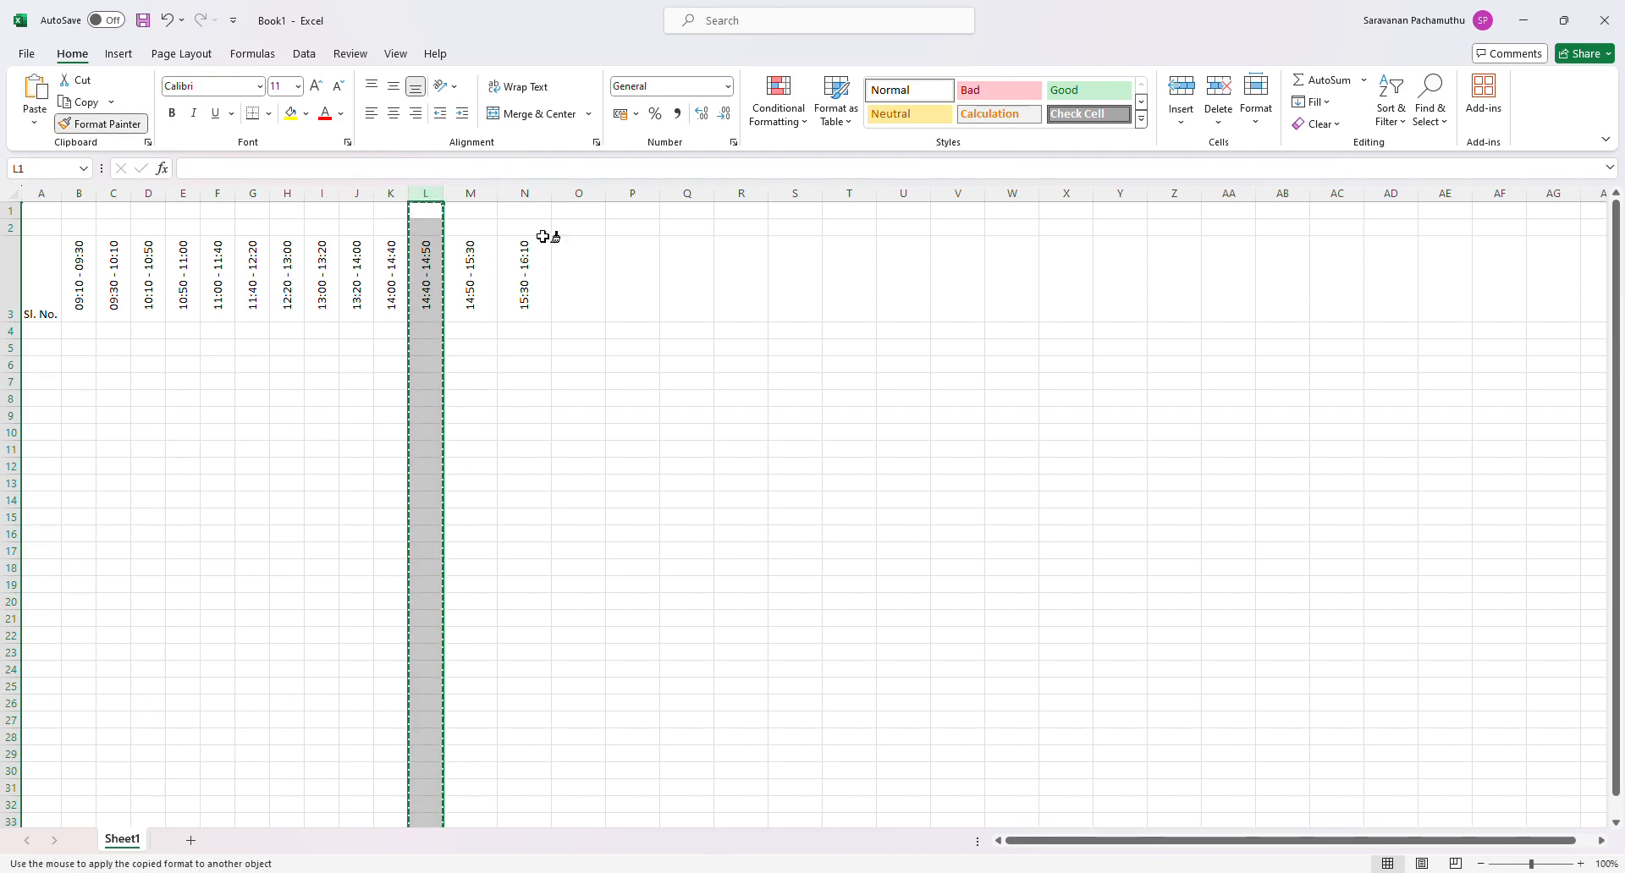
click(486, 194)
drag(503, 201, 535, 205)
click(852, 435)
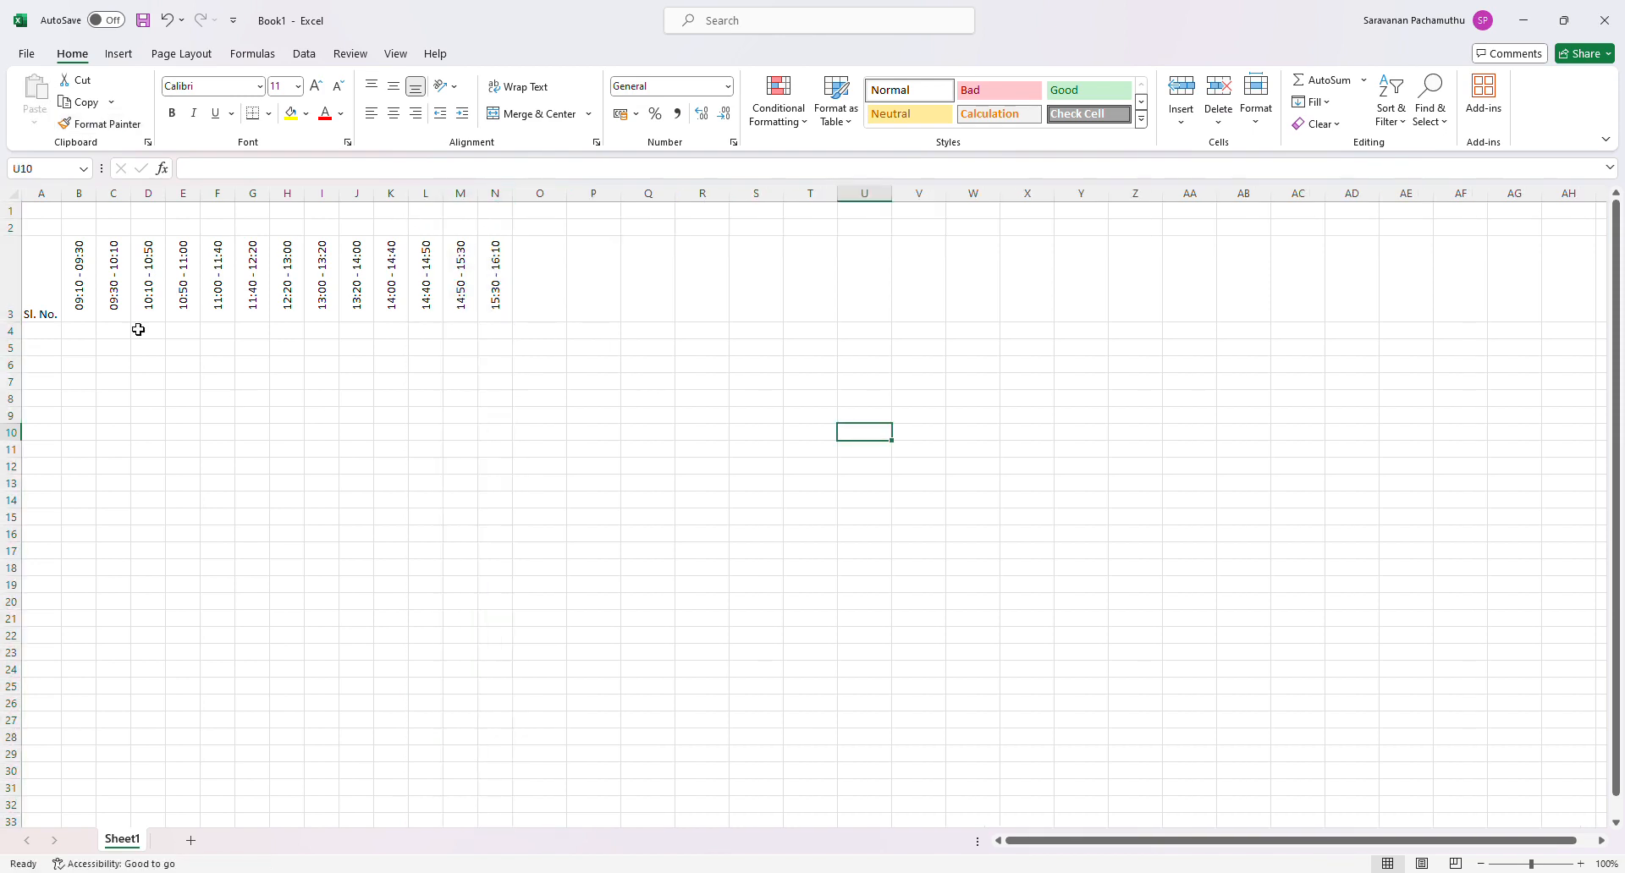
- Align the serial number heading in A3 vertically to the middle of the cell
click(42, 292)
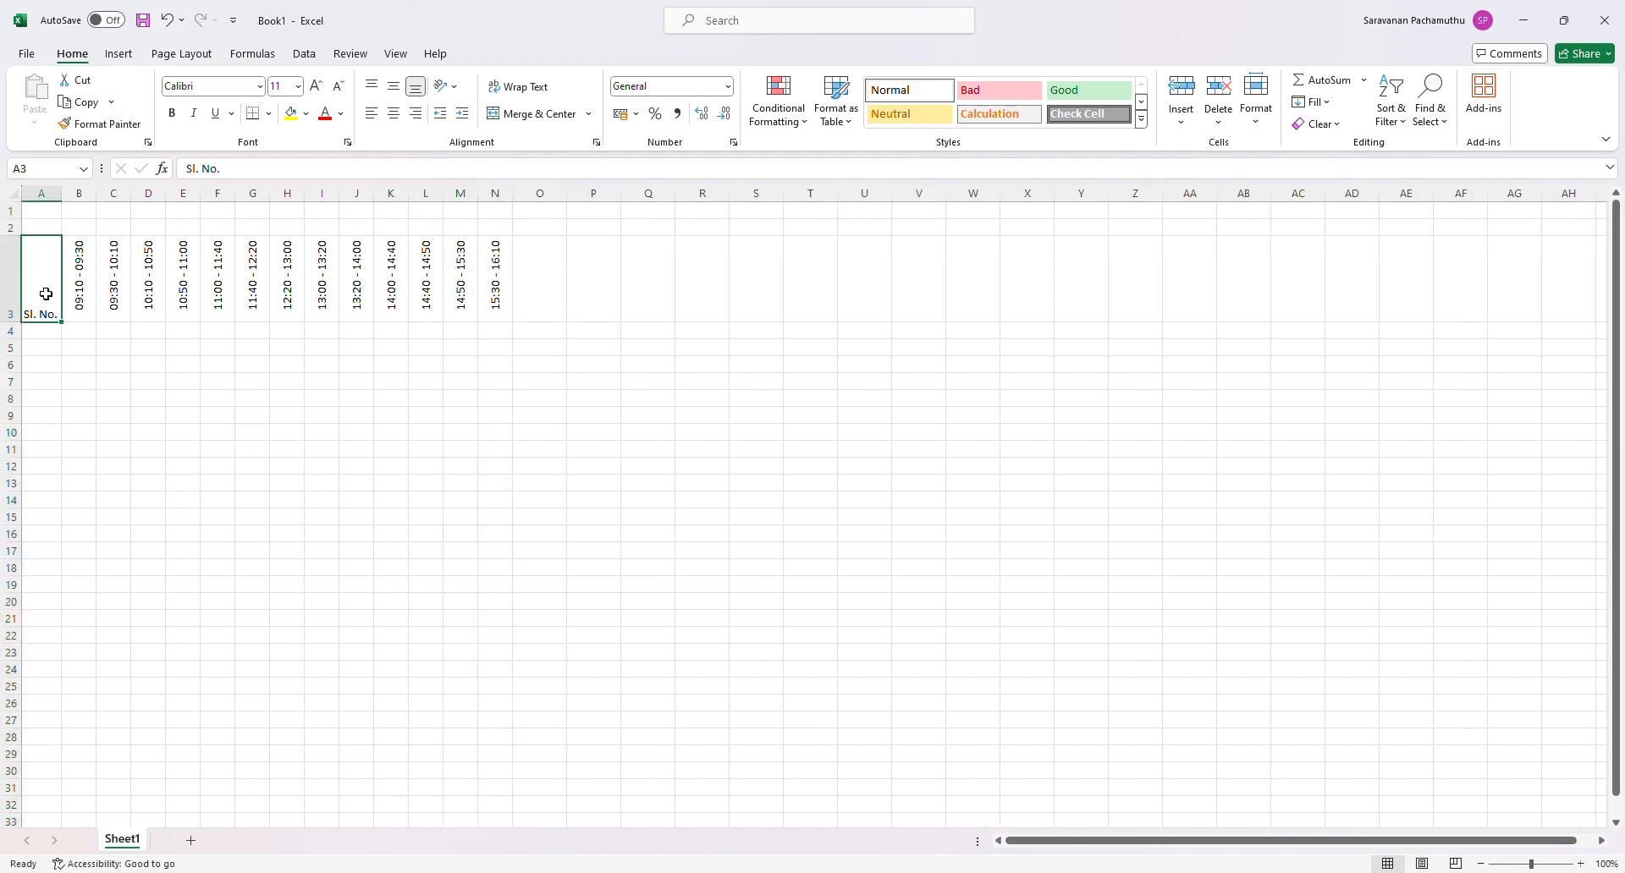
click(393, 87)
click(258, 349)
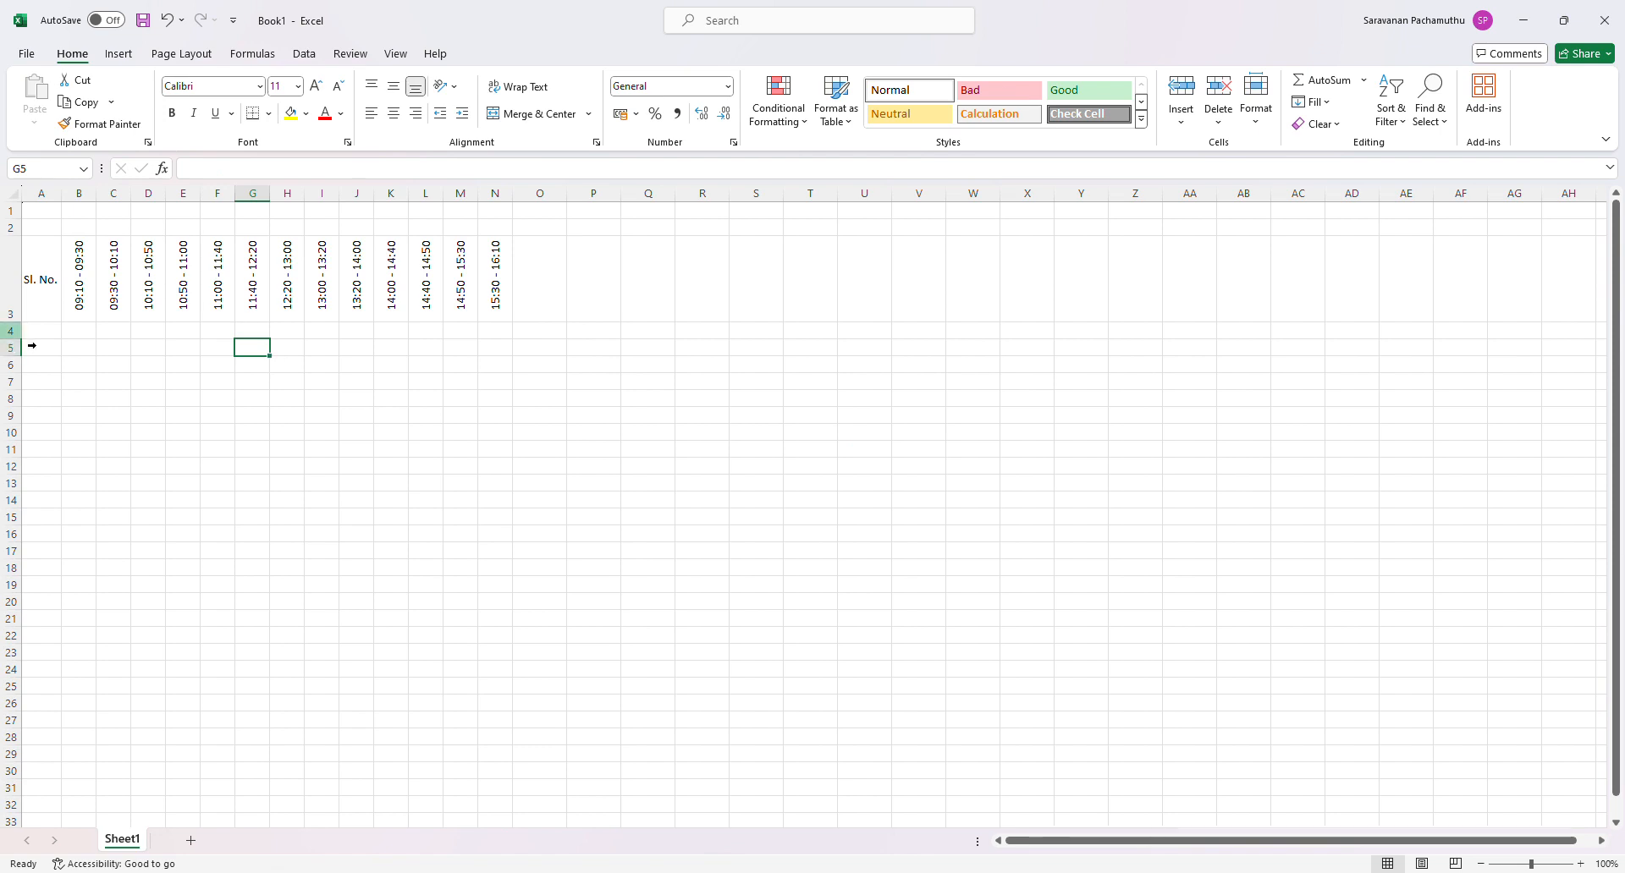
- Angle the time slot in B3 counterclockwise and autofit column B's width to it
drag(51, 298, 491, 292)
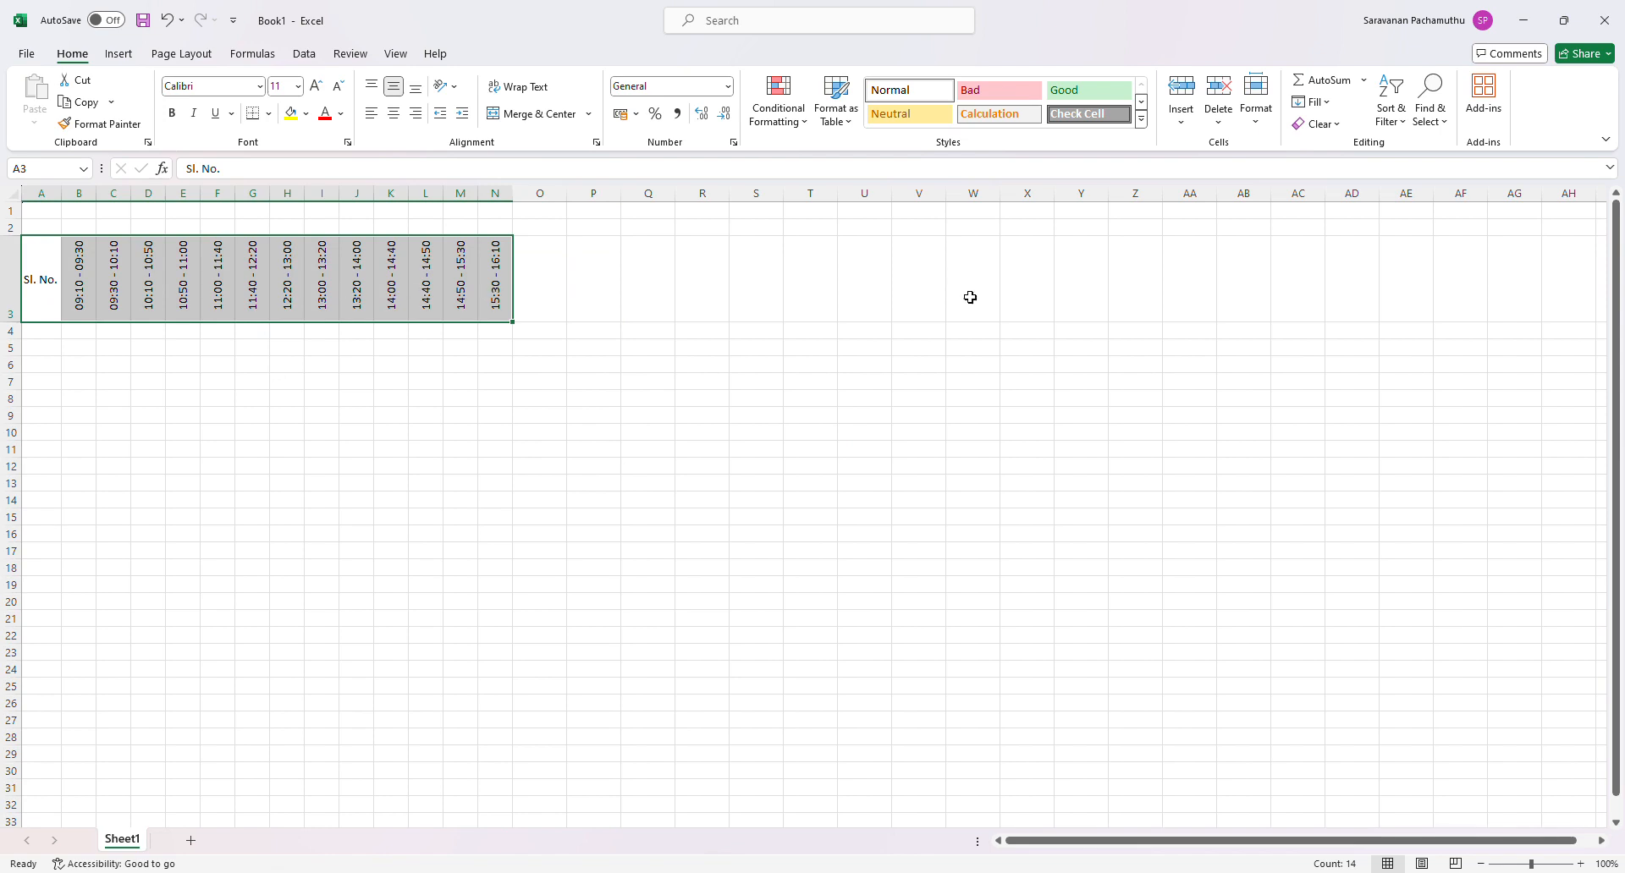
click(91, 308)
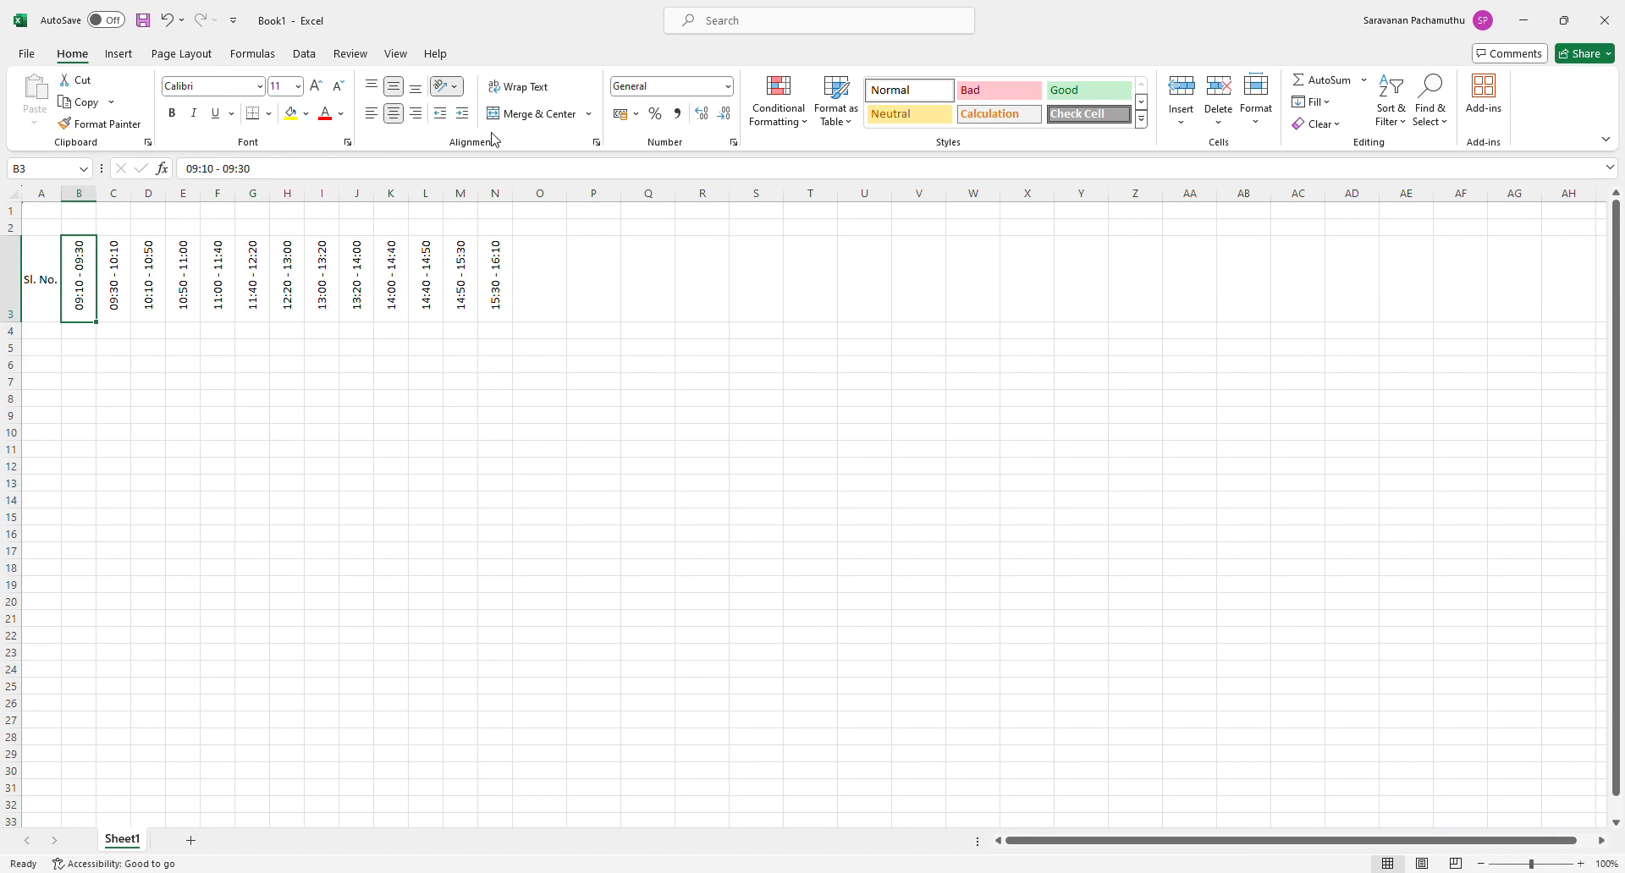
click(492, 133)
click(484, 113)
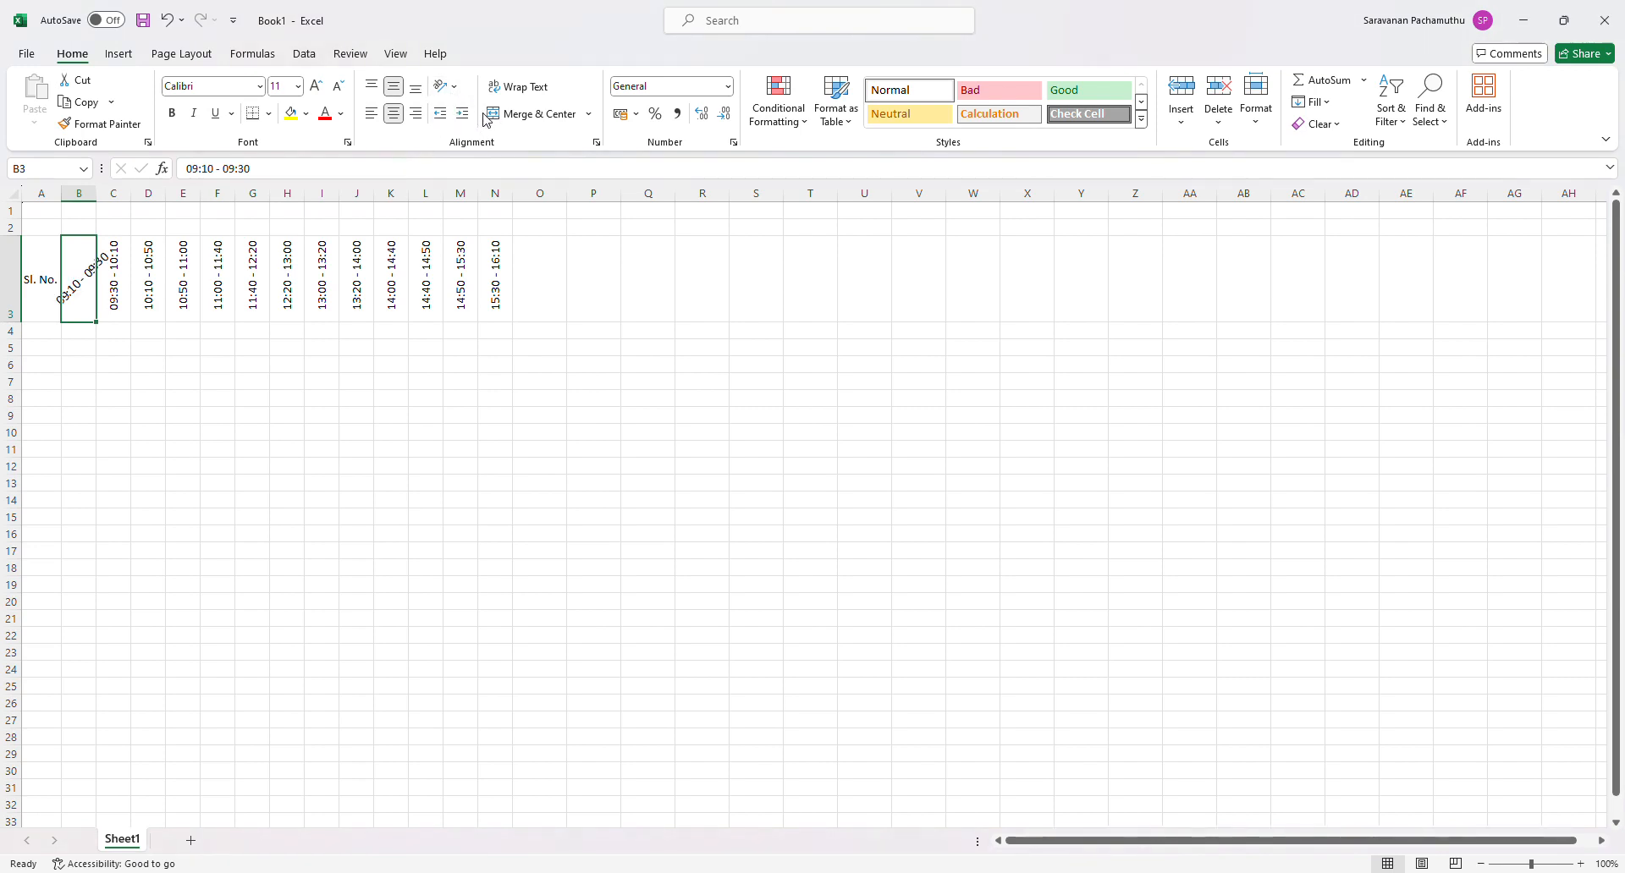
click(214, 383)
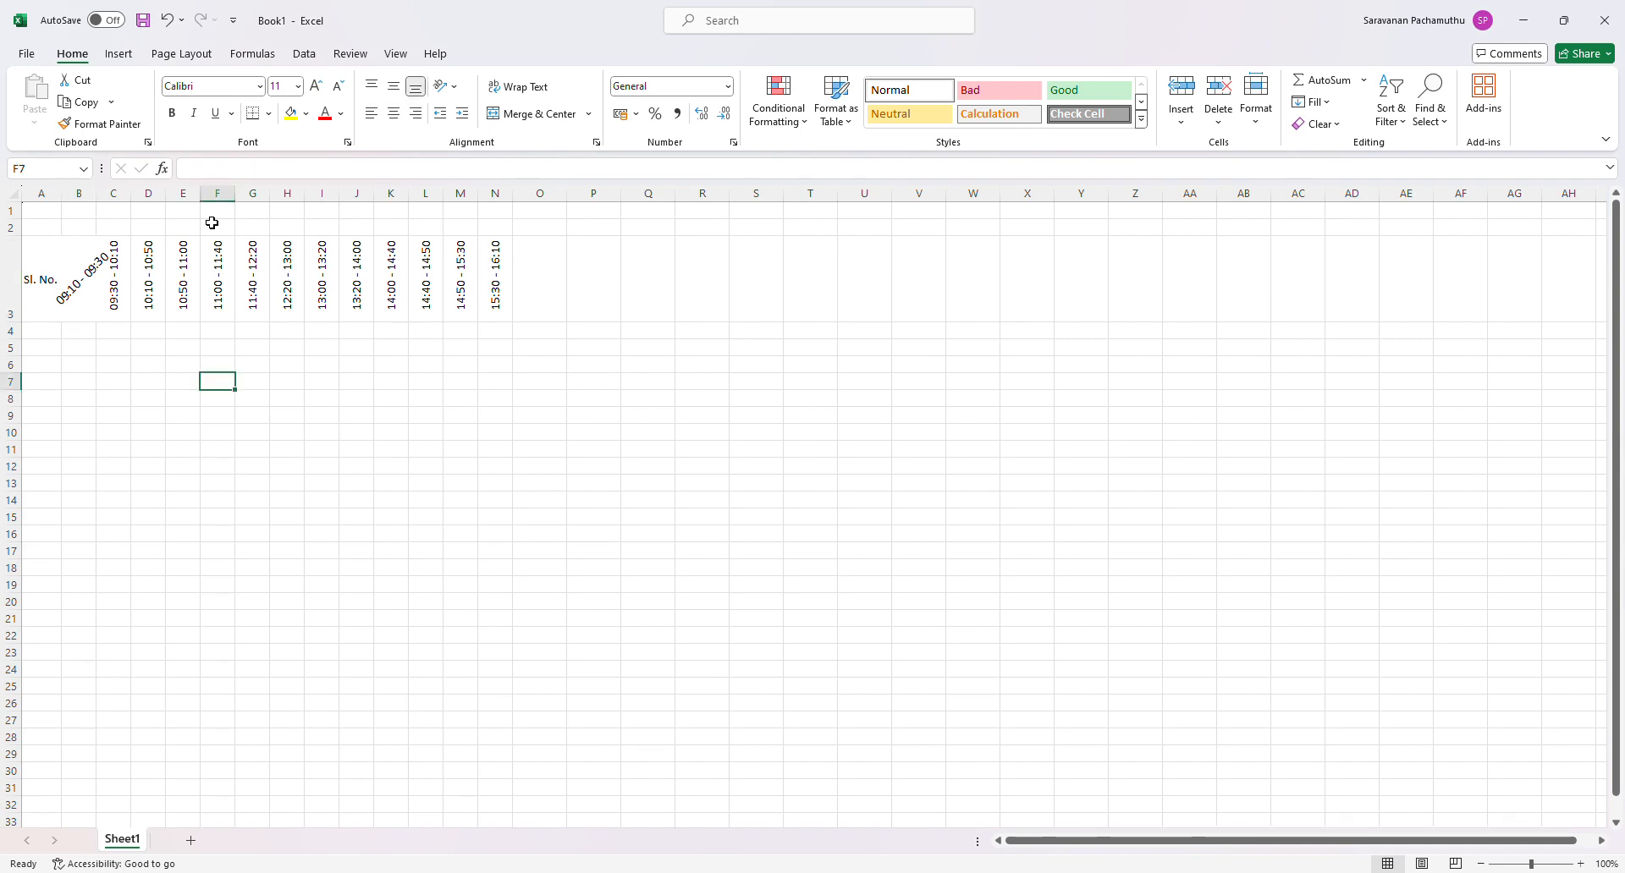
double_click(96, 194)
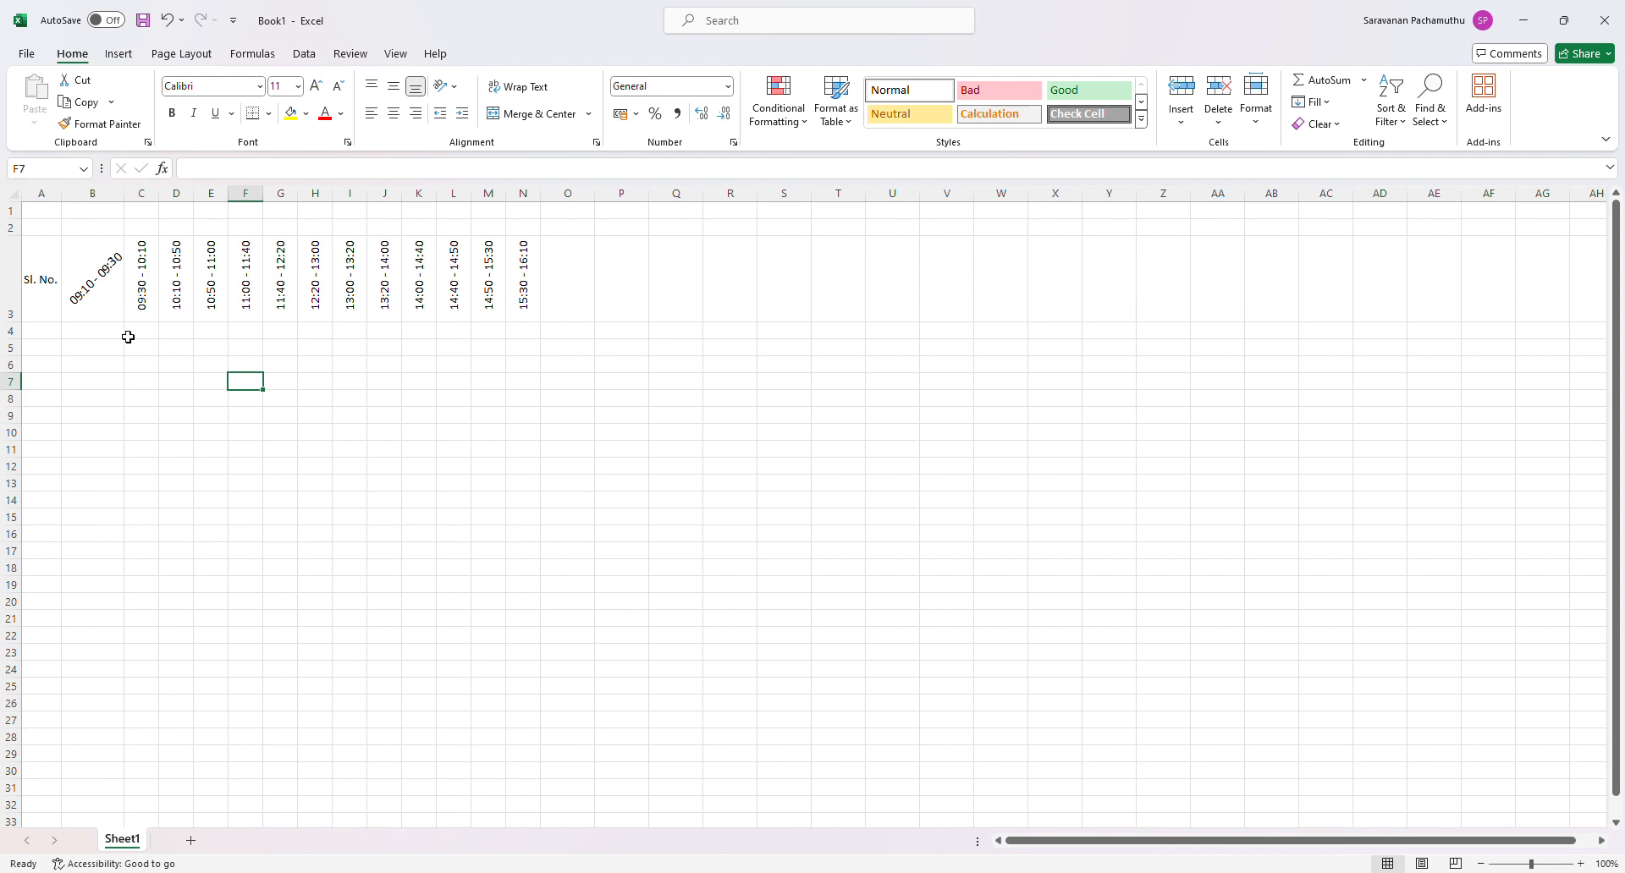
- Copy B3's angled text formatting to the time slots in C3 through N3
click(119, 297)
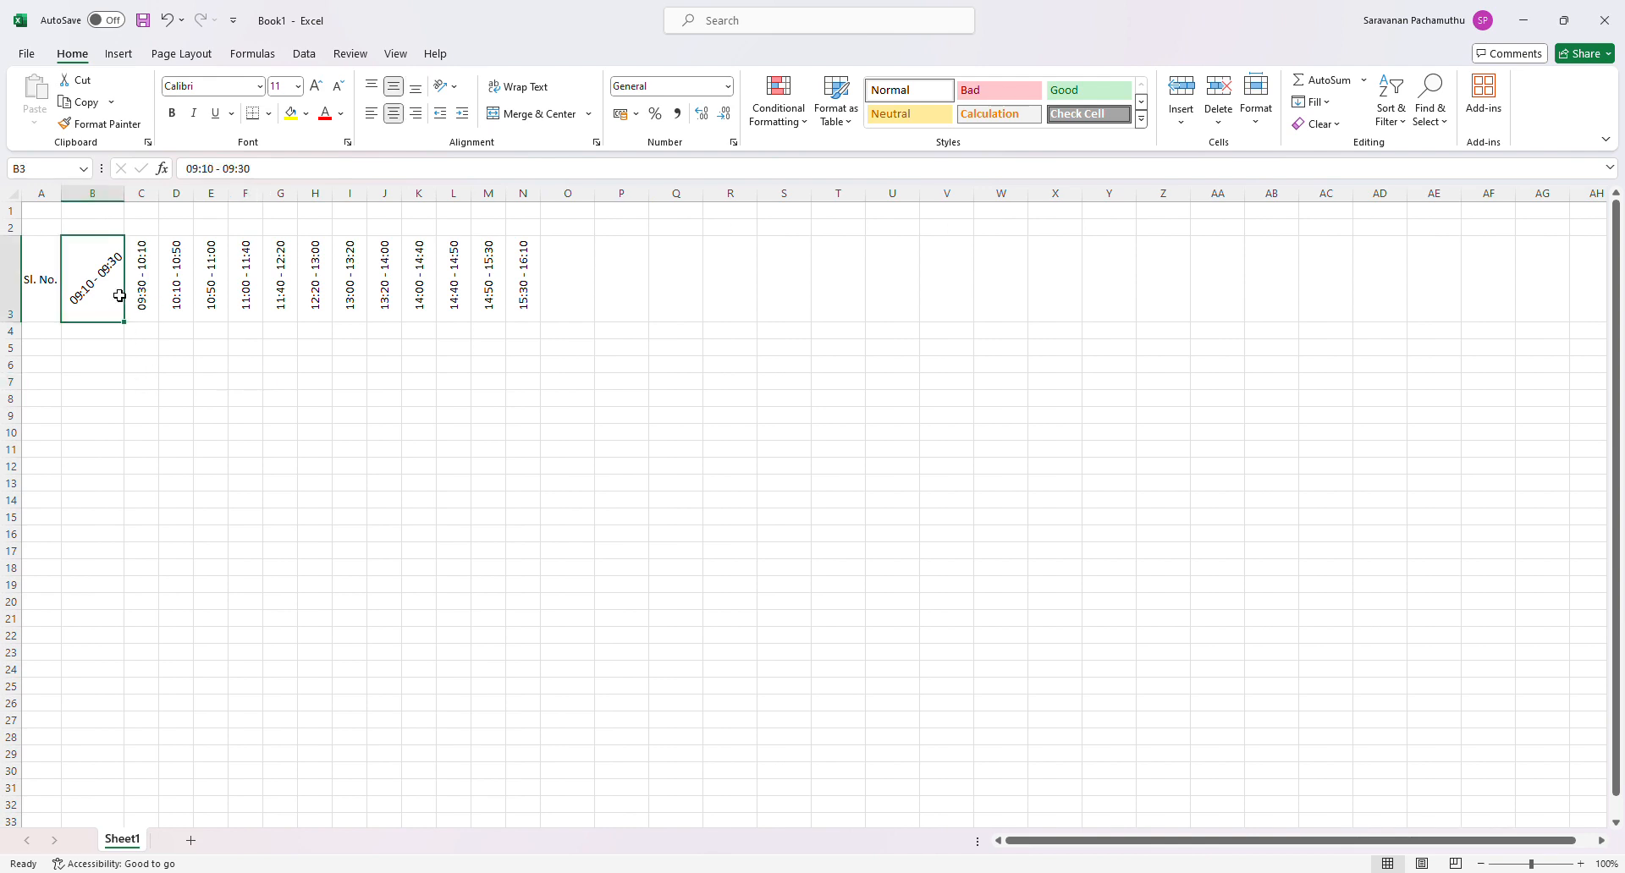
click(128, 125)
drag(144, 272, 531, 279)
click(498, 455)
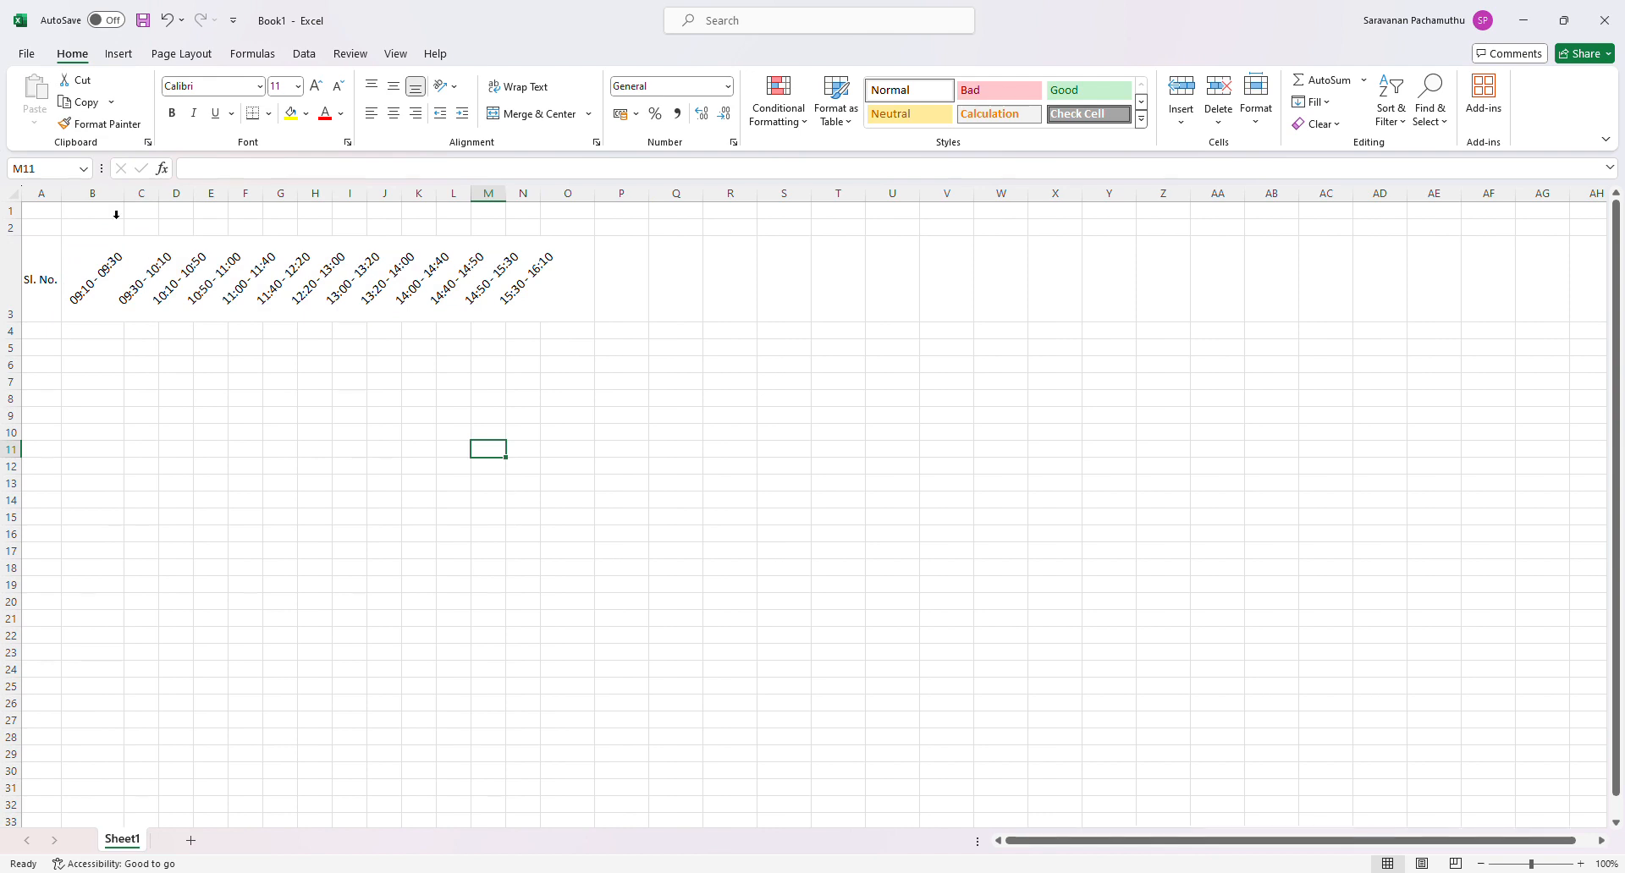
- Copy column B's formatting and width to columns C through N
click(112, 194)
click(135, 124)
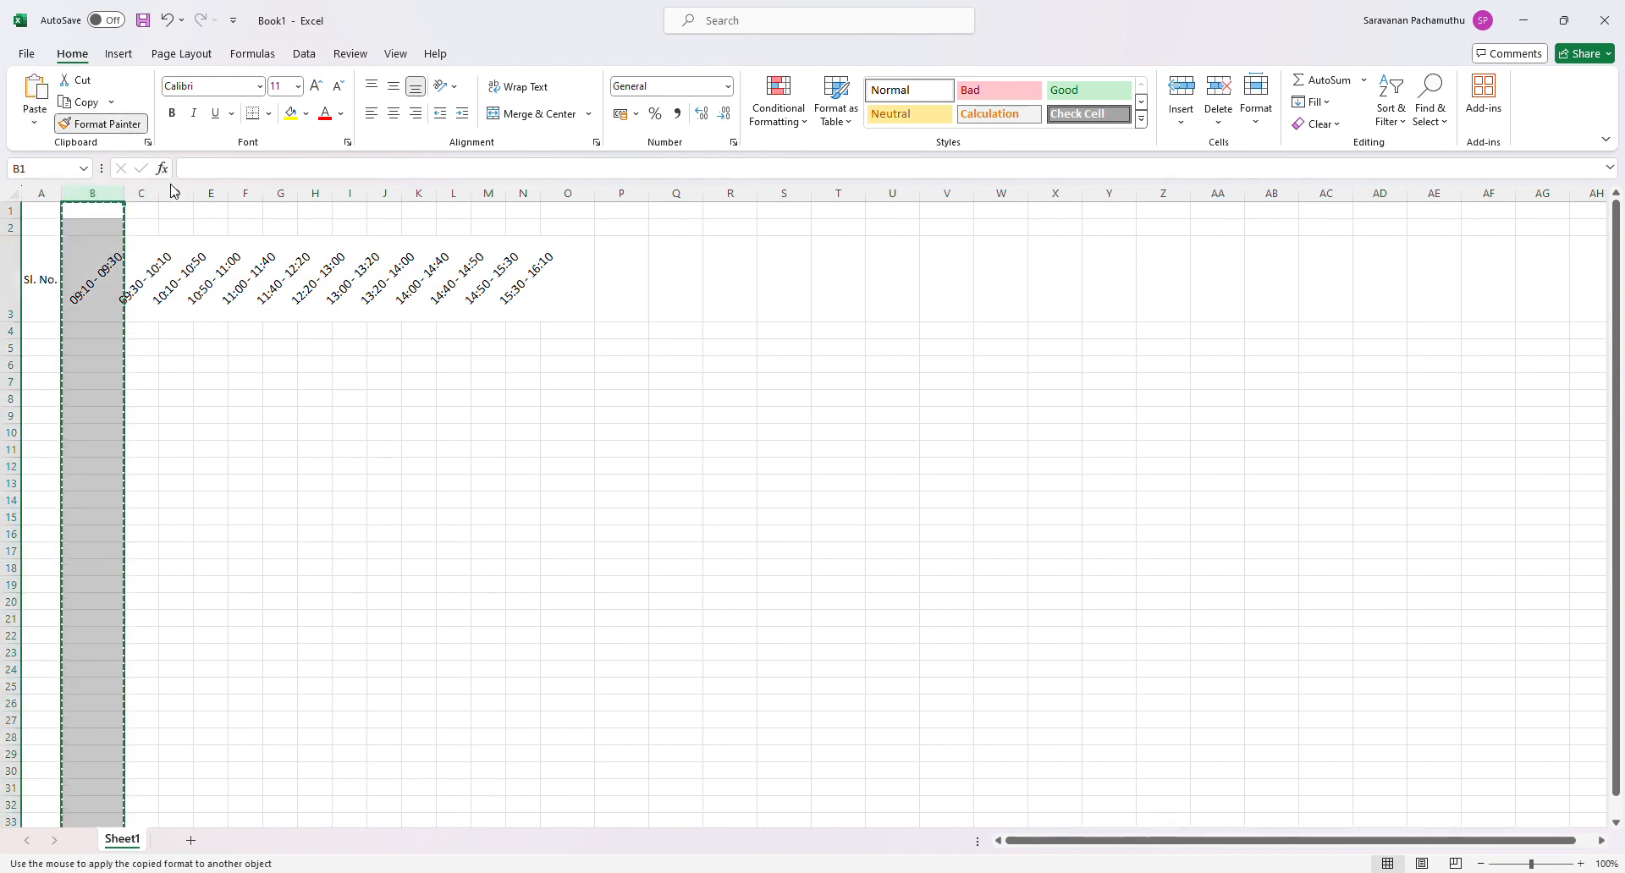
mouse_move(155, 196)
mouse_down()
mouse_move(580, 186)
mouse_move(525, 192)
mouse_up()
click(1039, 537)
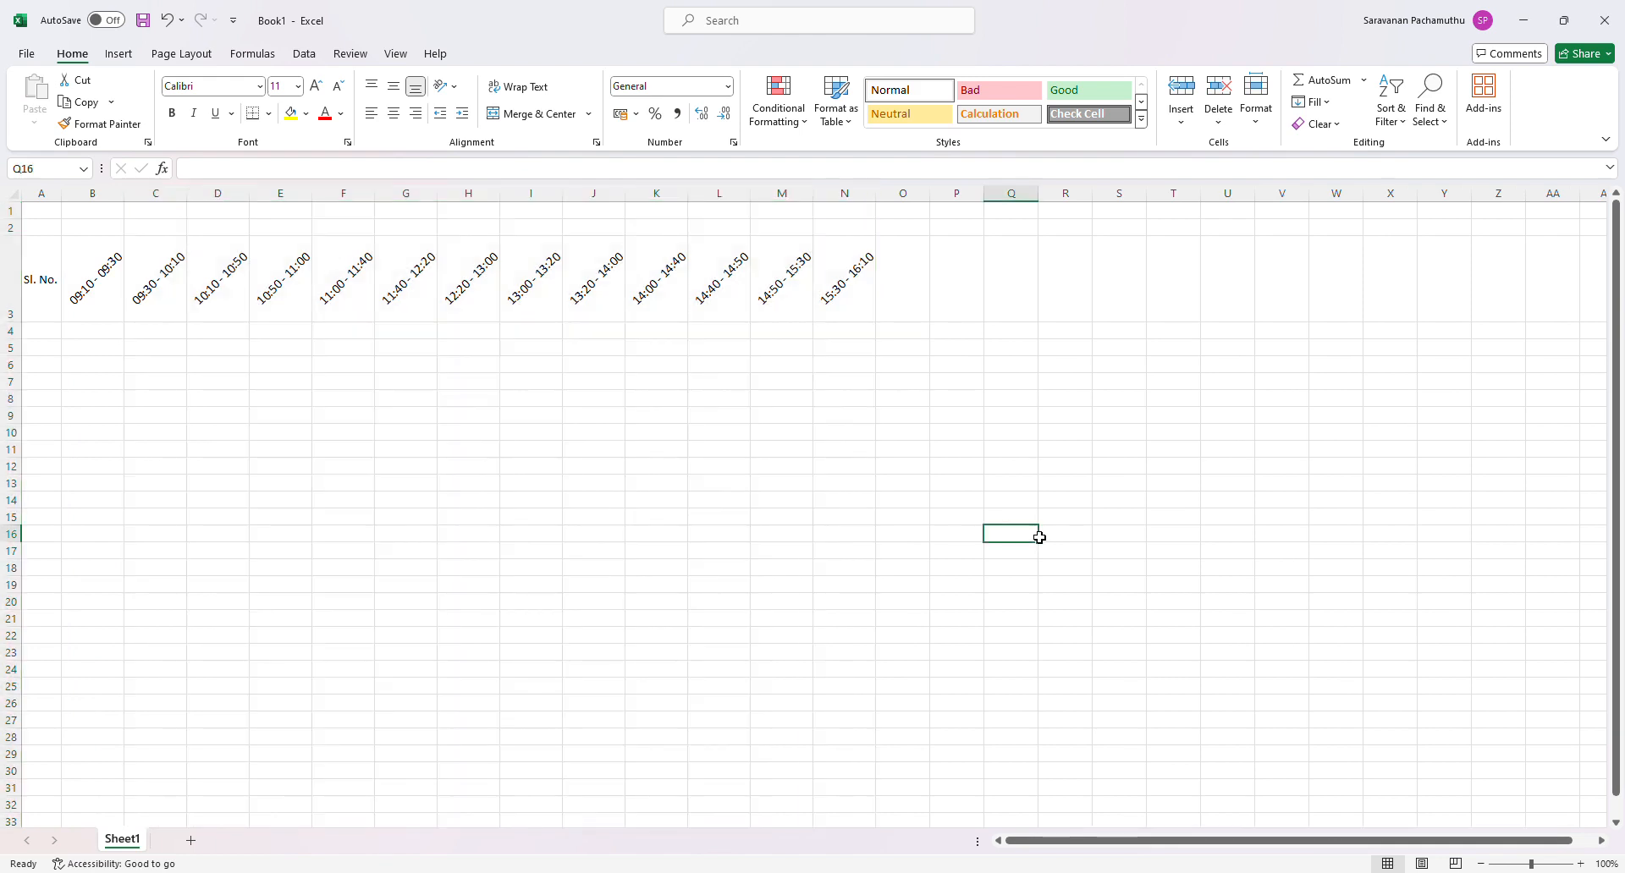
- Apply all borders to the heading row from A3 to N3
drag(52, 306, 836, 269)
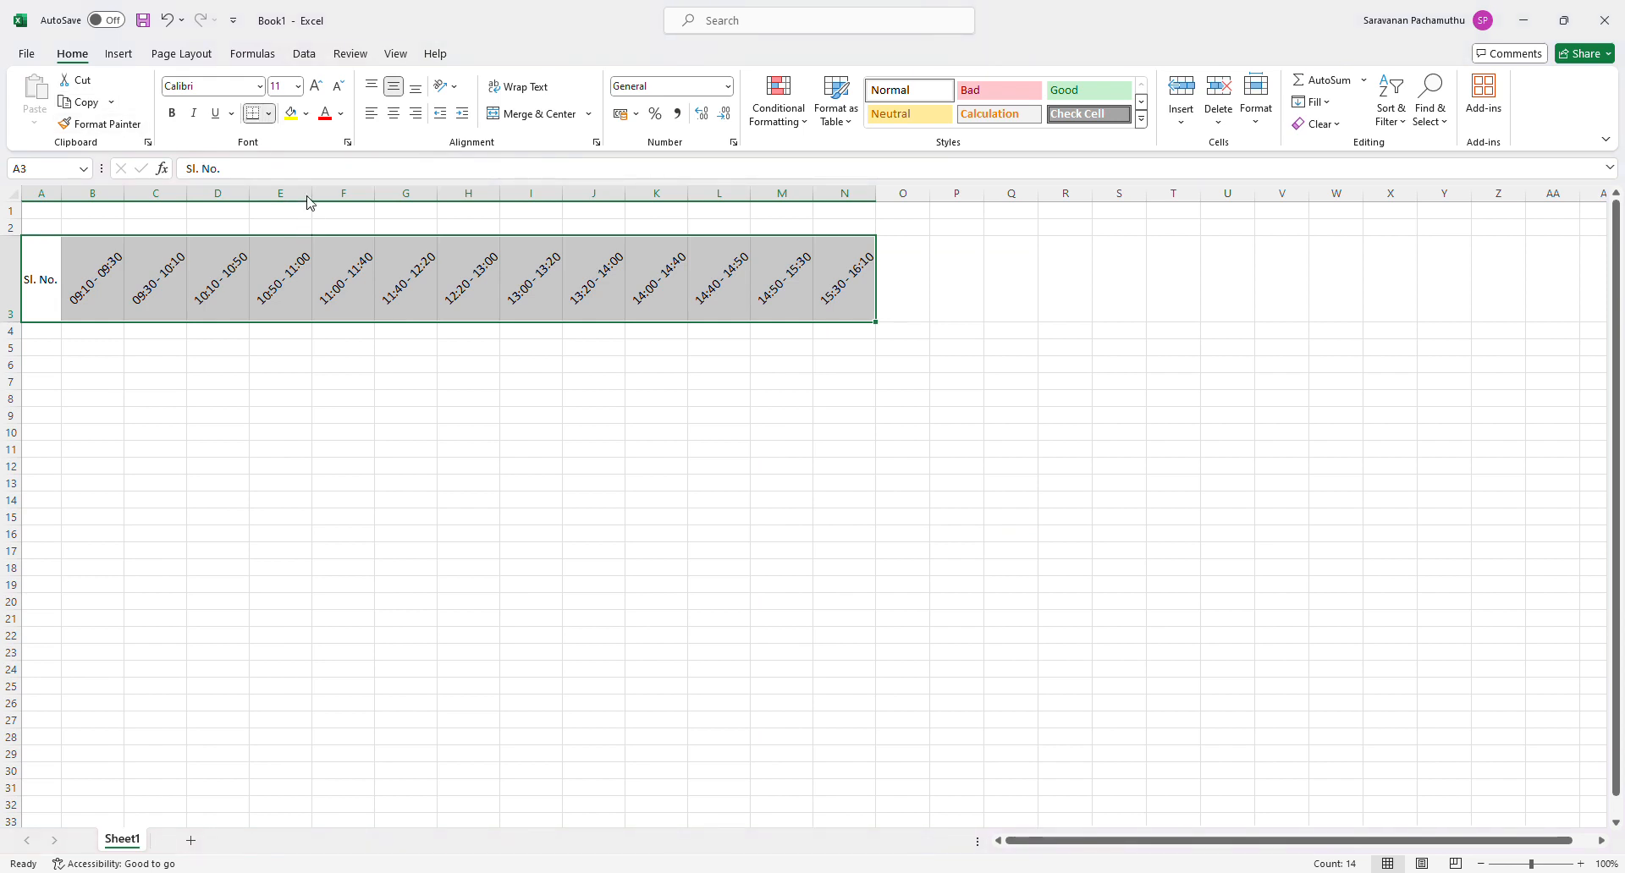
click(299, 288)
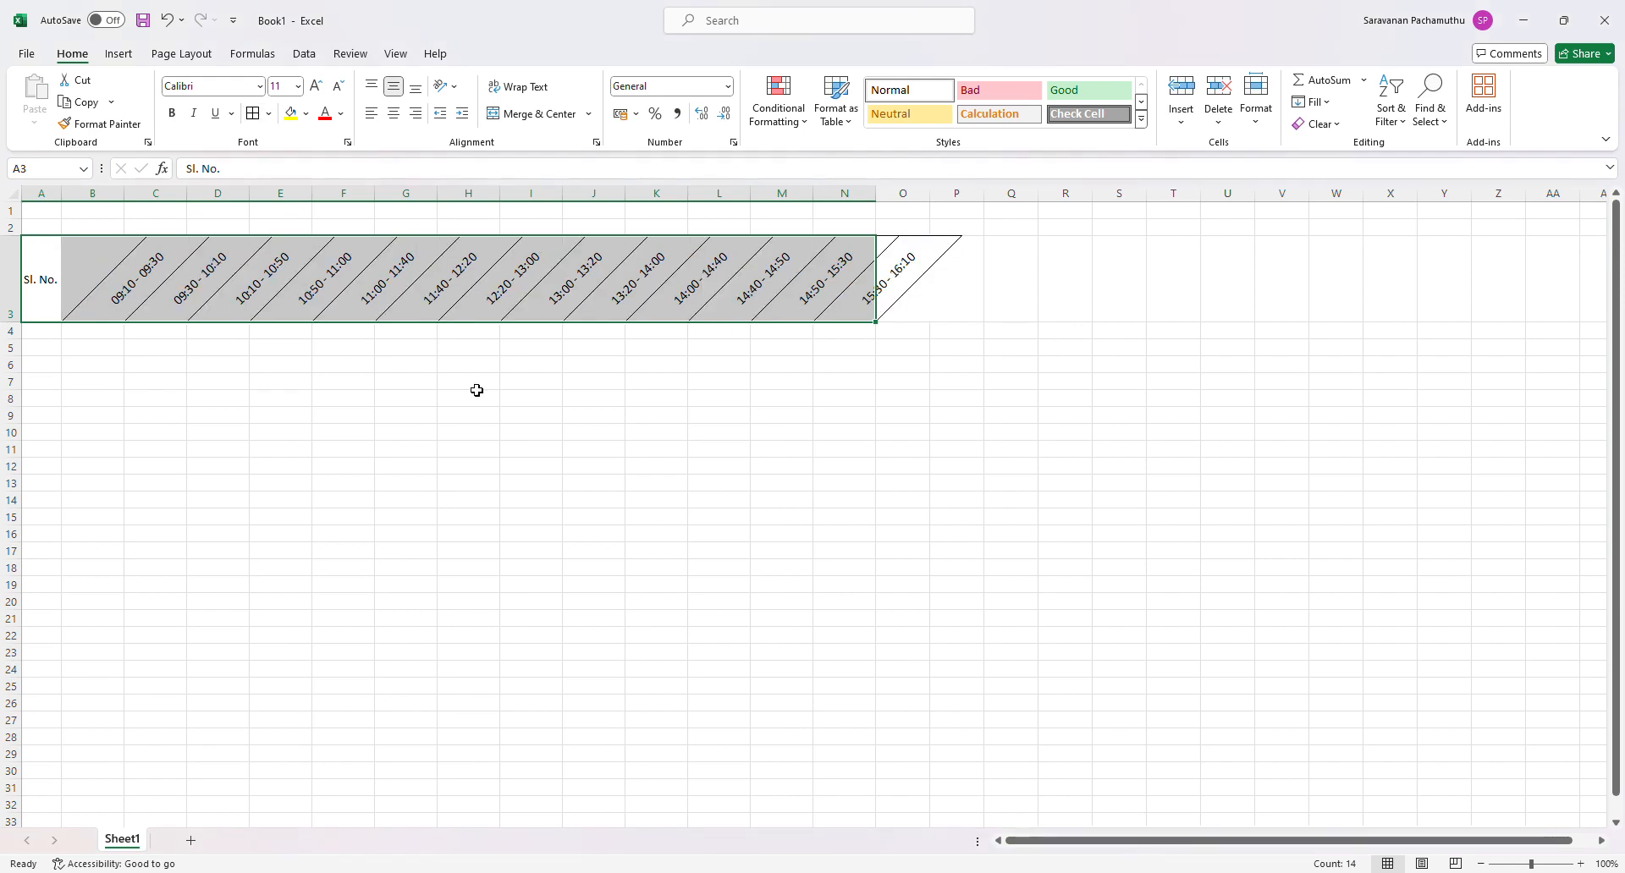
click(525, 398)
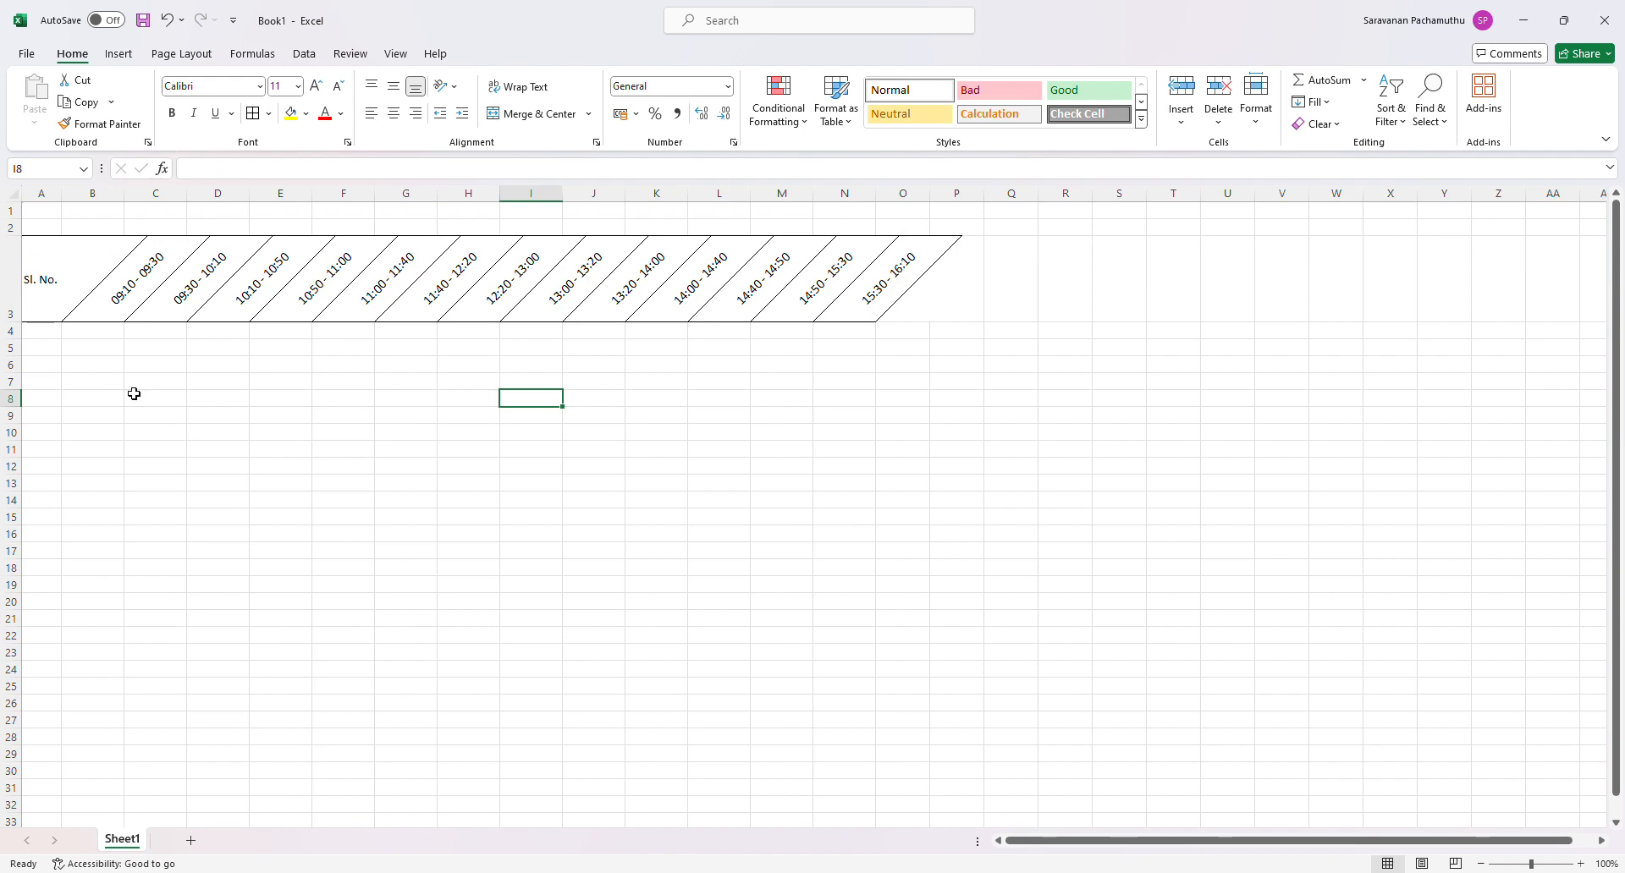
- Enter "Preyer Meeting" in B4 under the first time slot
click(93, 350)
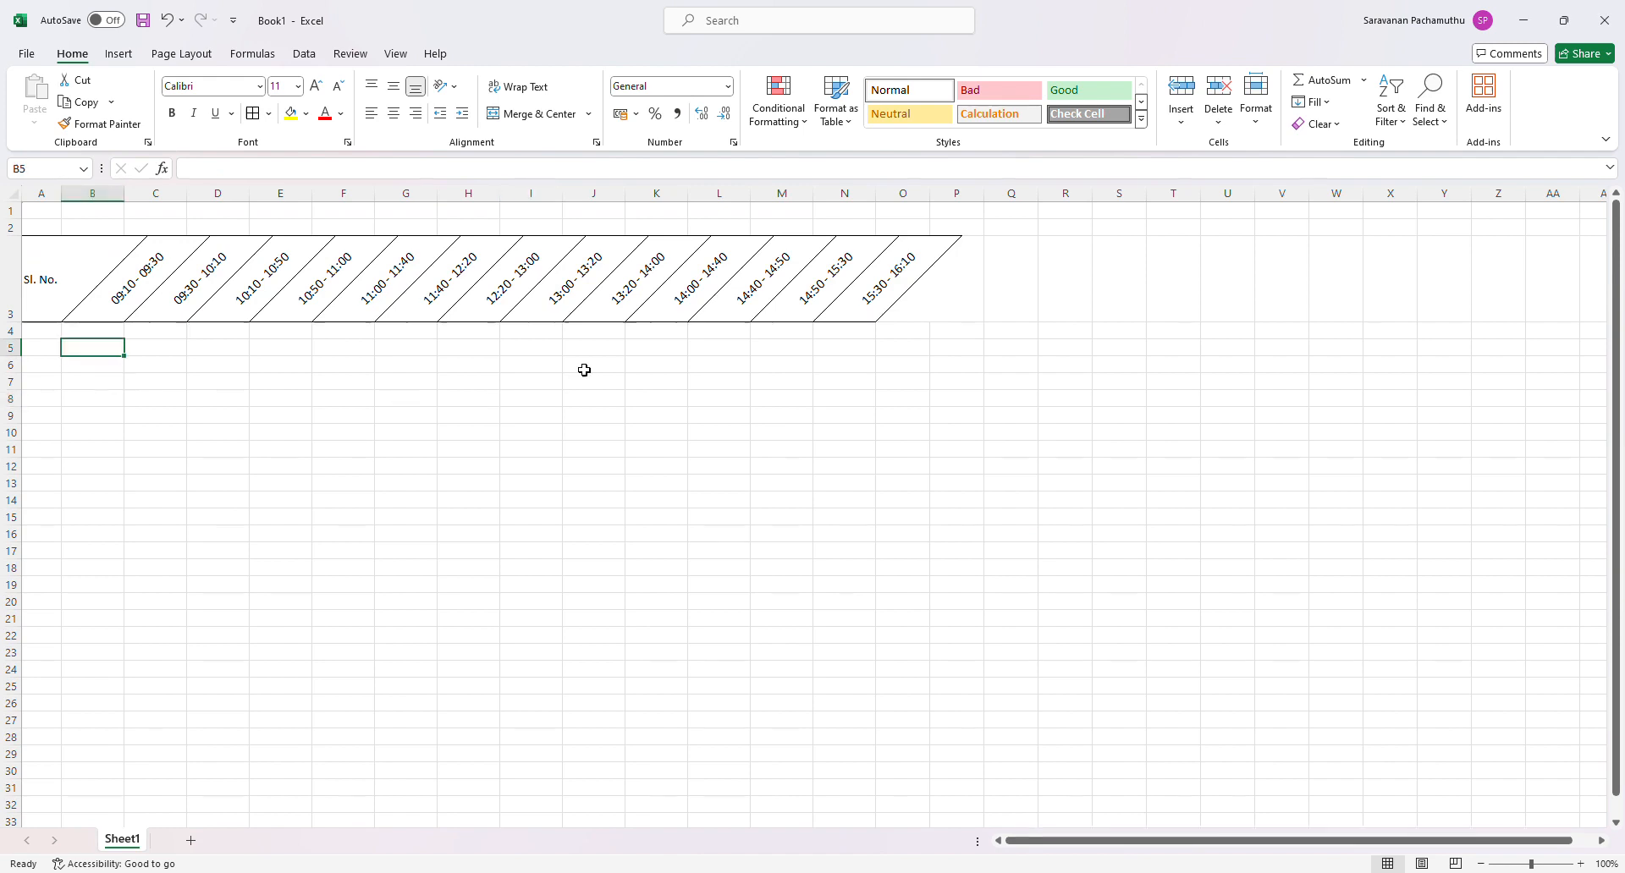
click(117, 332)
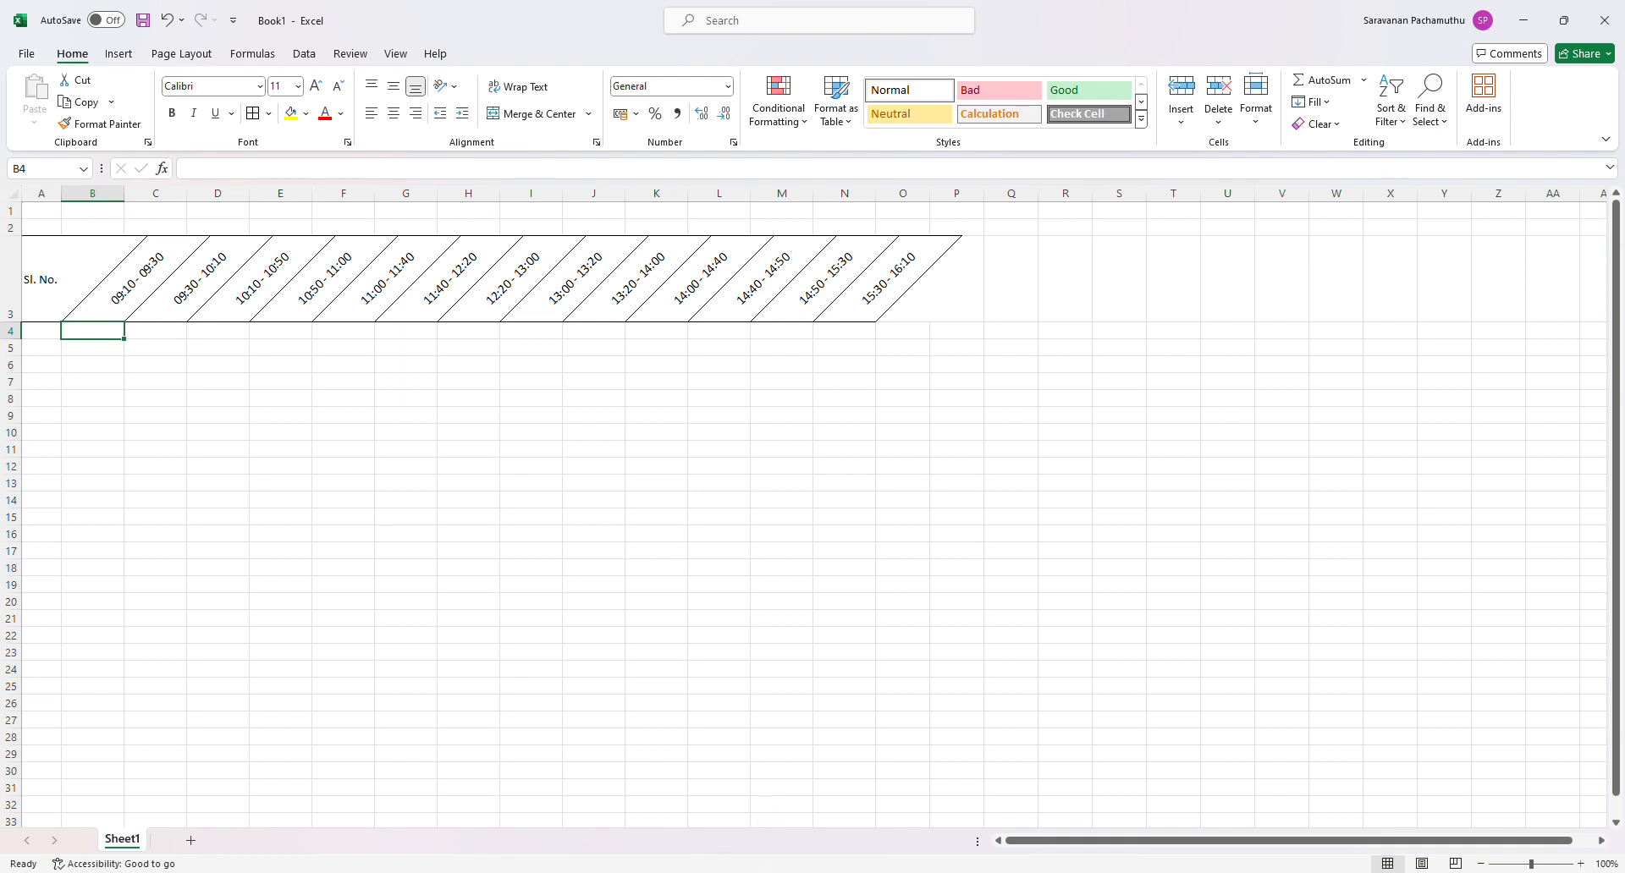
text(P)
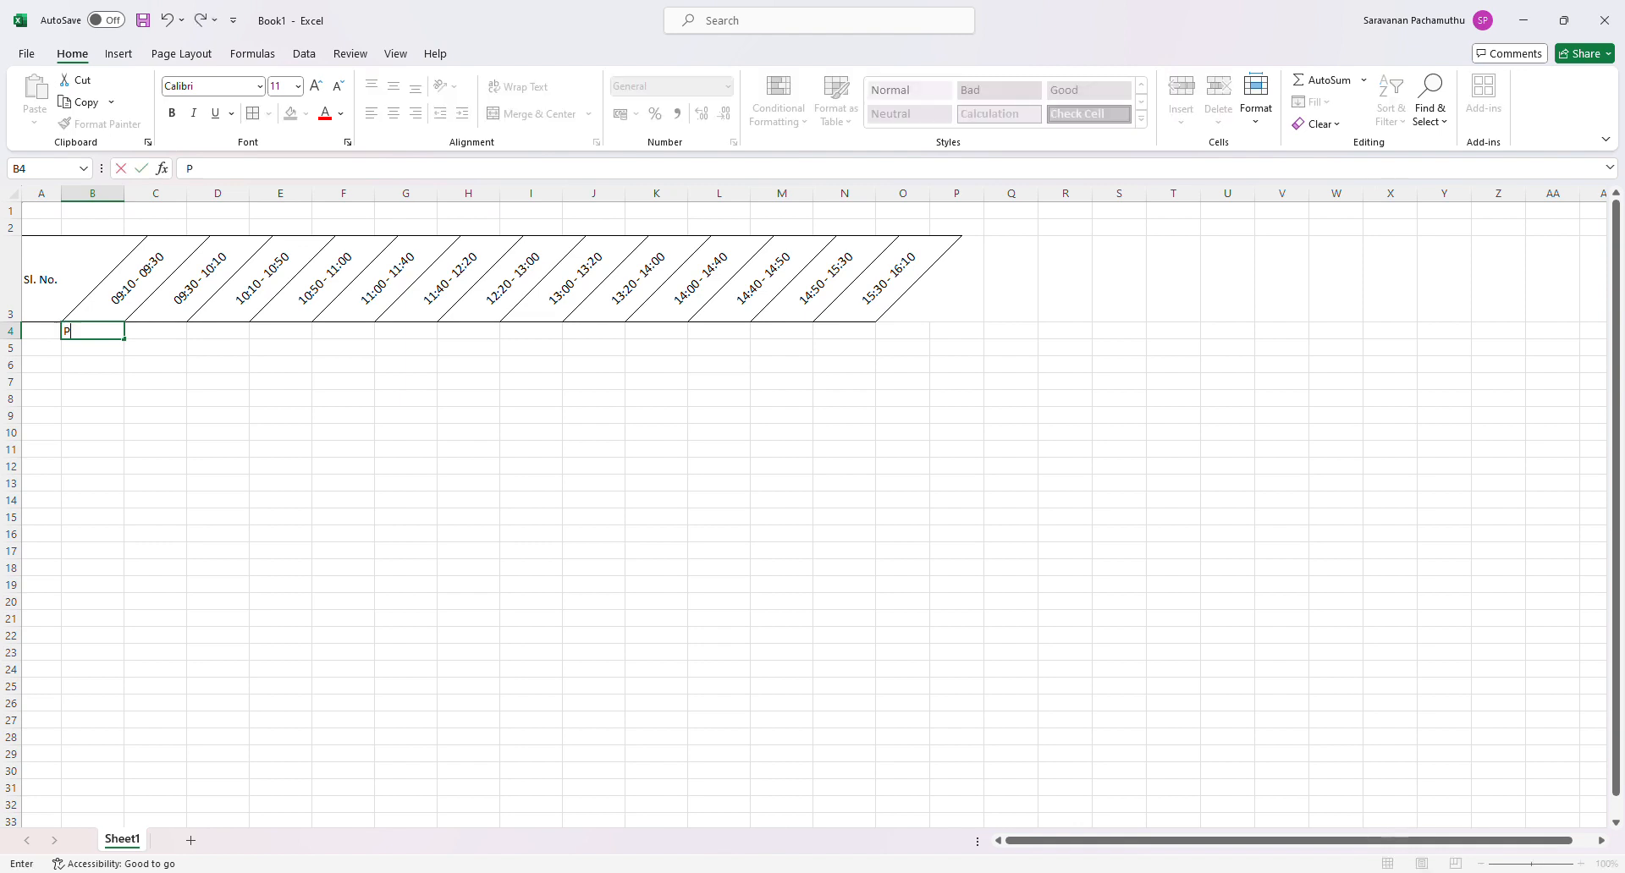
text(rey)
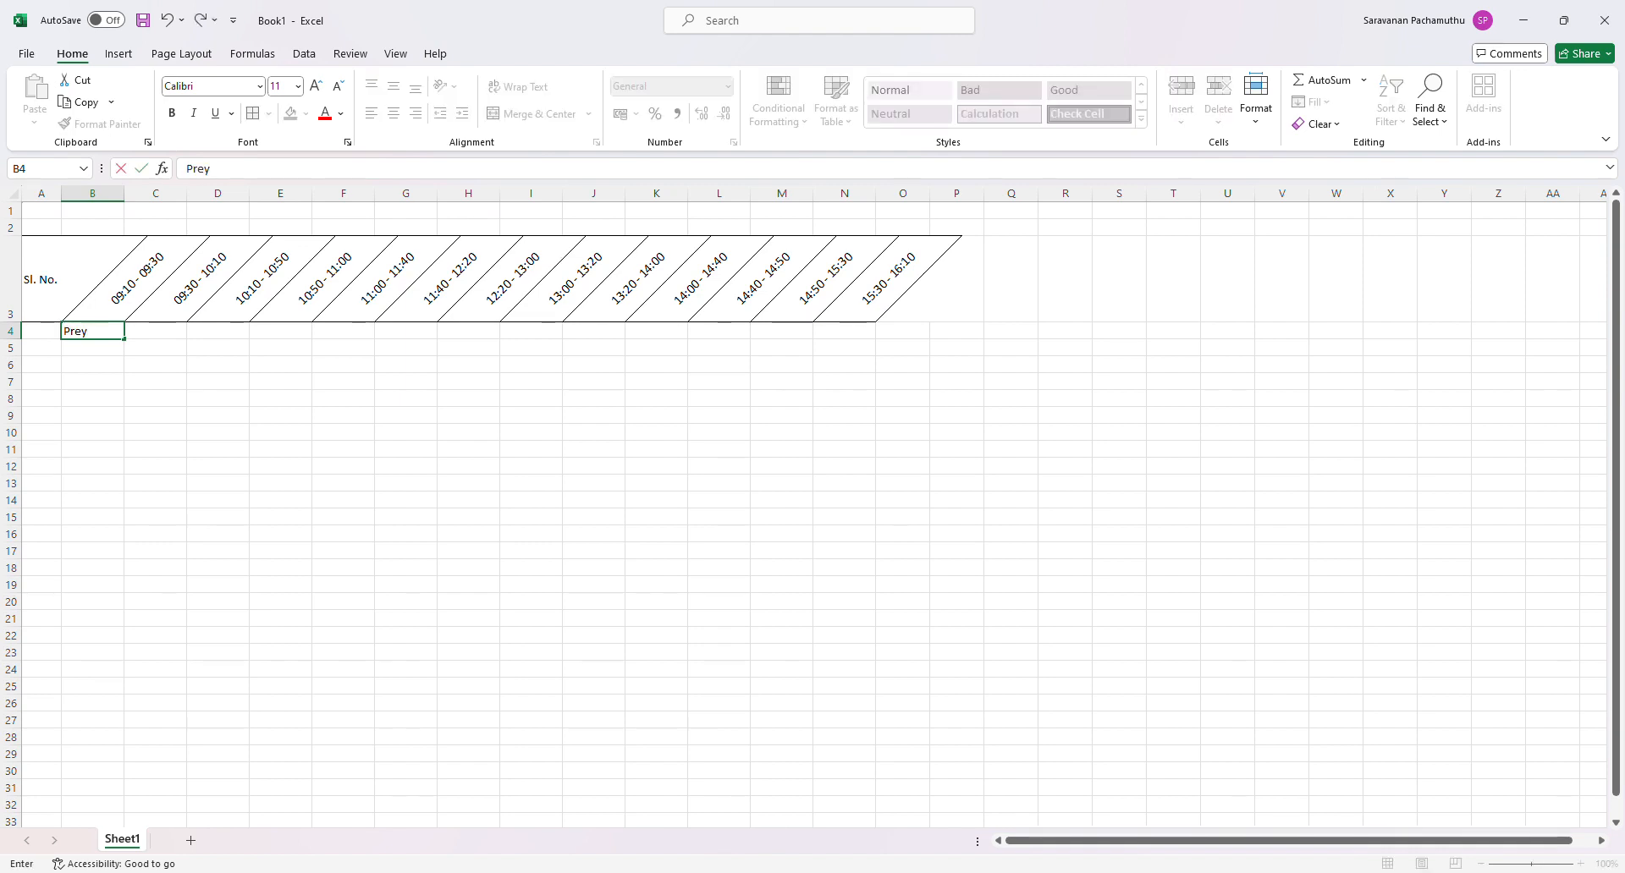
text(er Meeting)
key(Return)
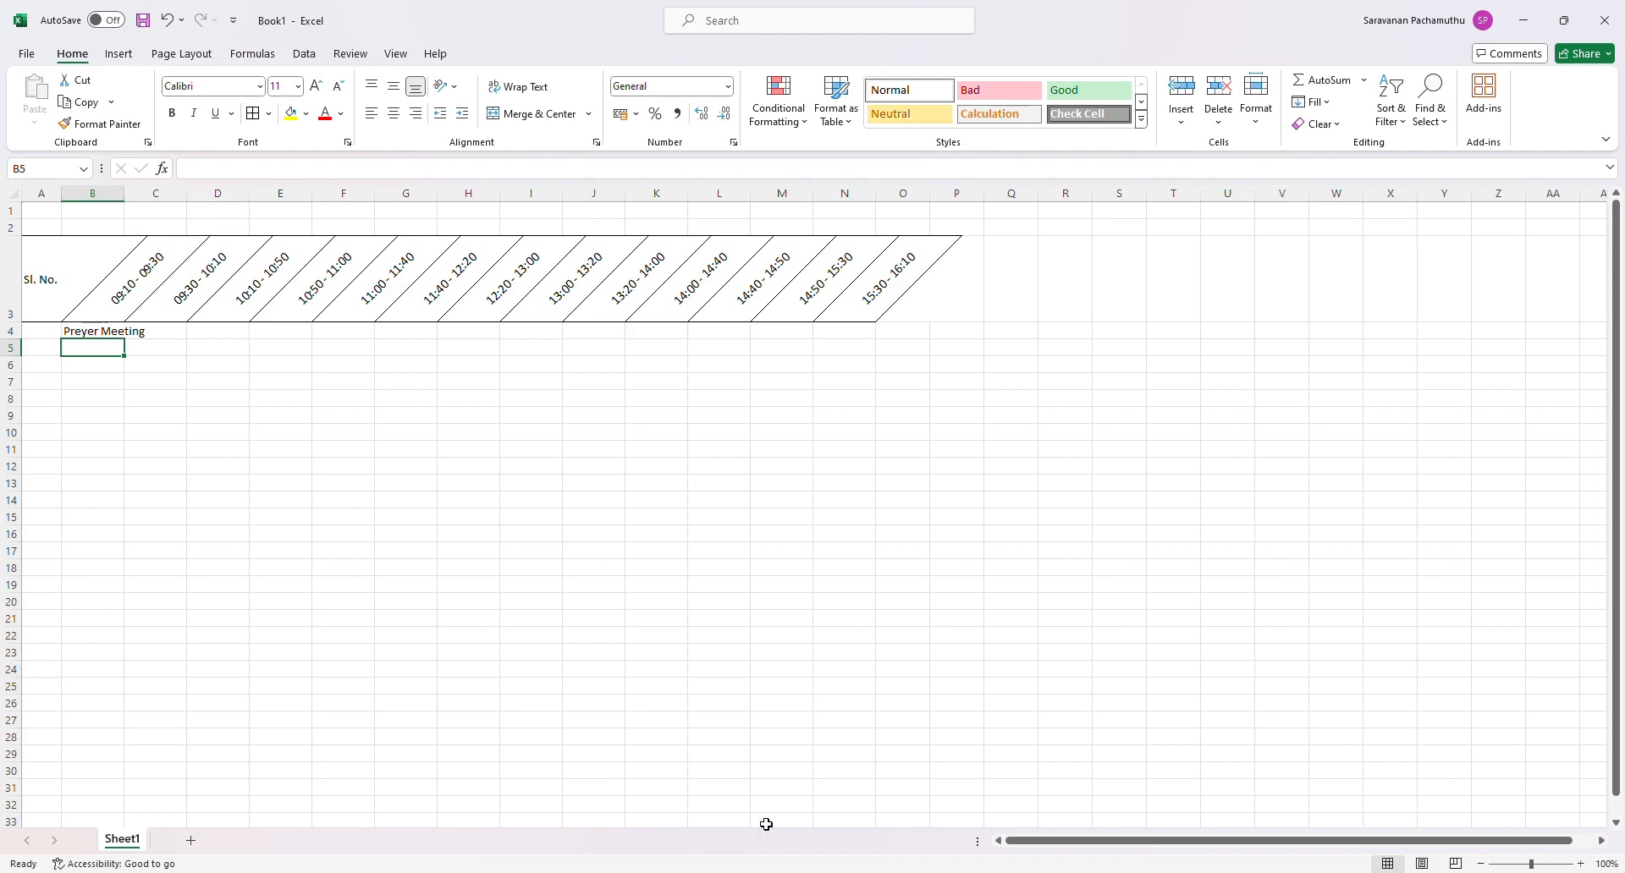
- Try autofitting column B's width to the Preyer Meeting entry, and undo the width change
click(89, 450)
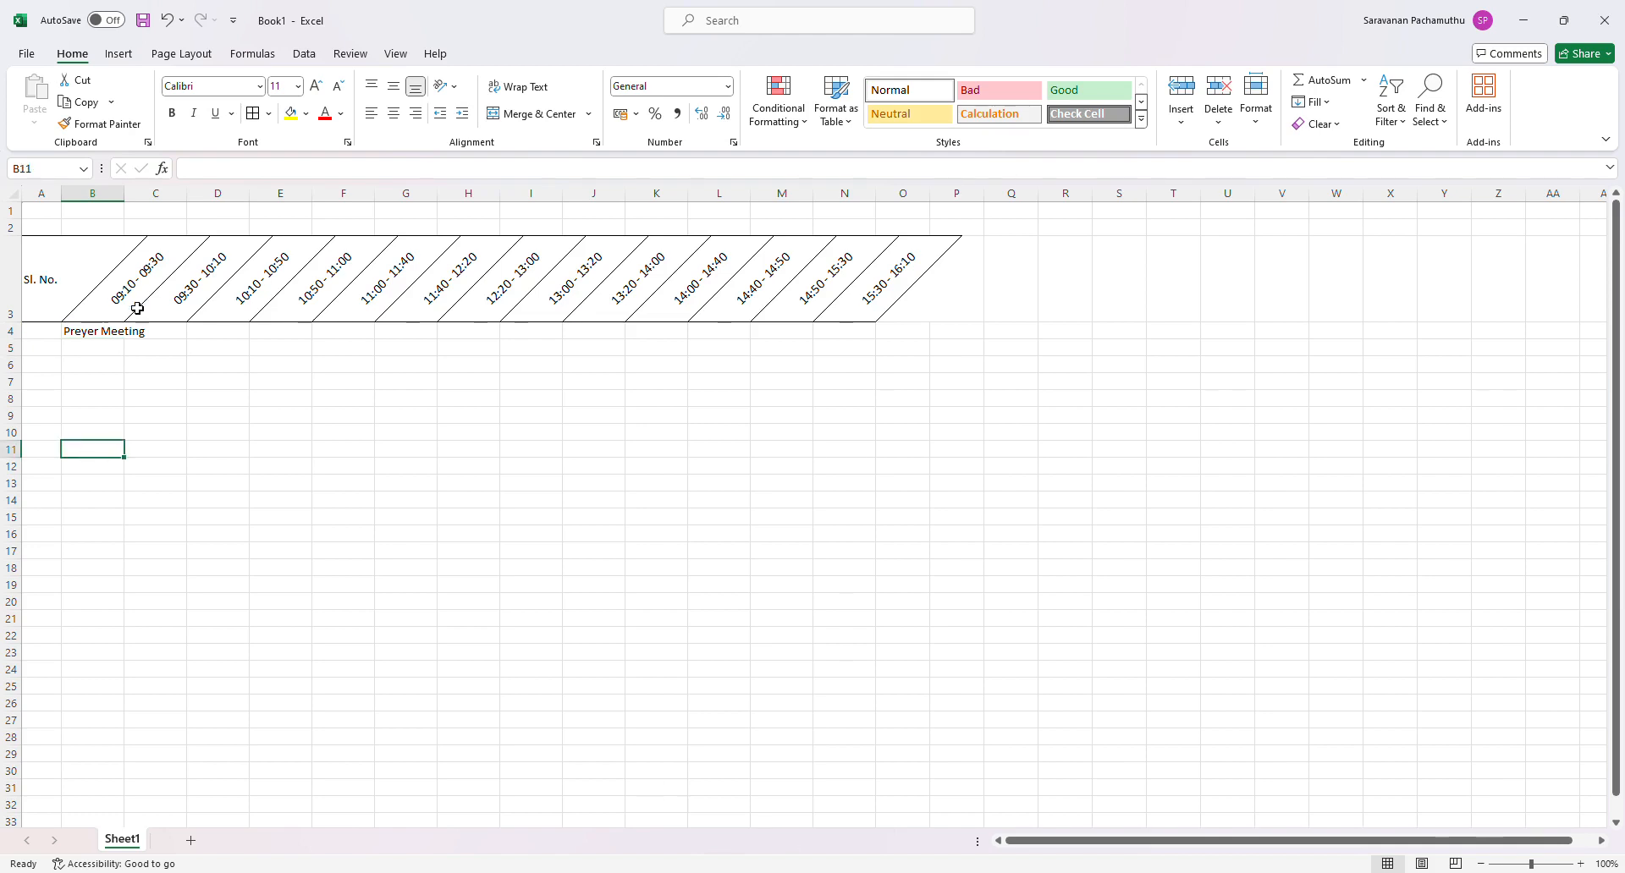
double_click(125, 195)
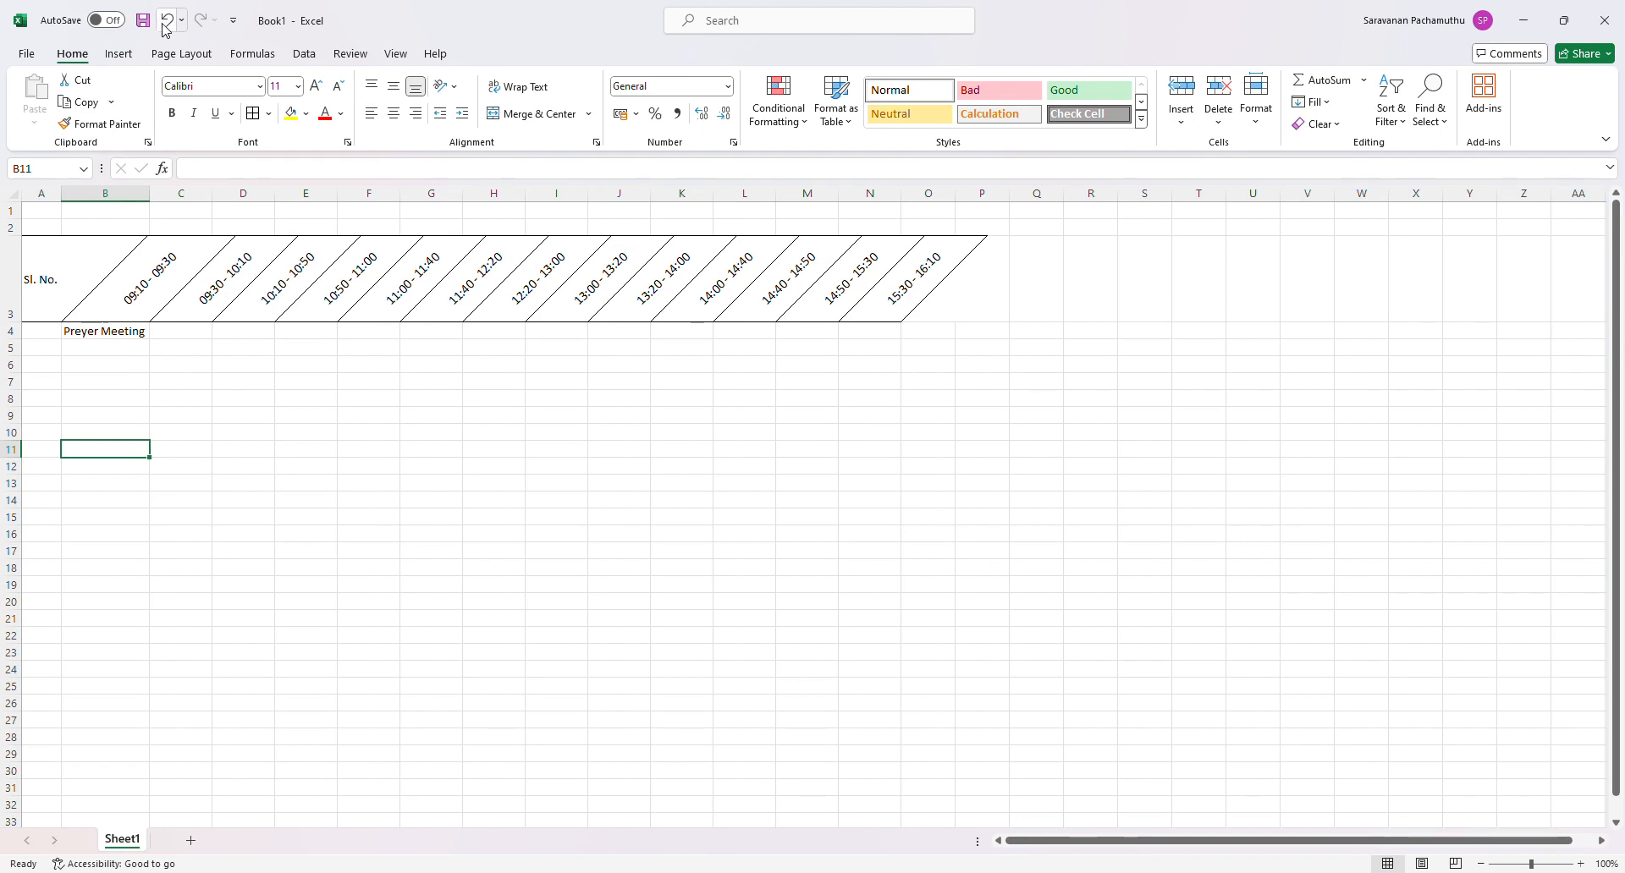
click(164, 27)
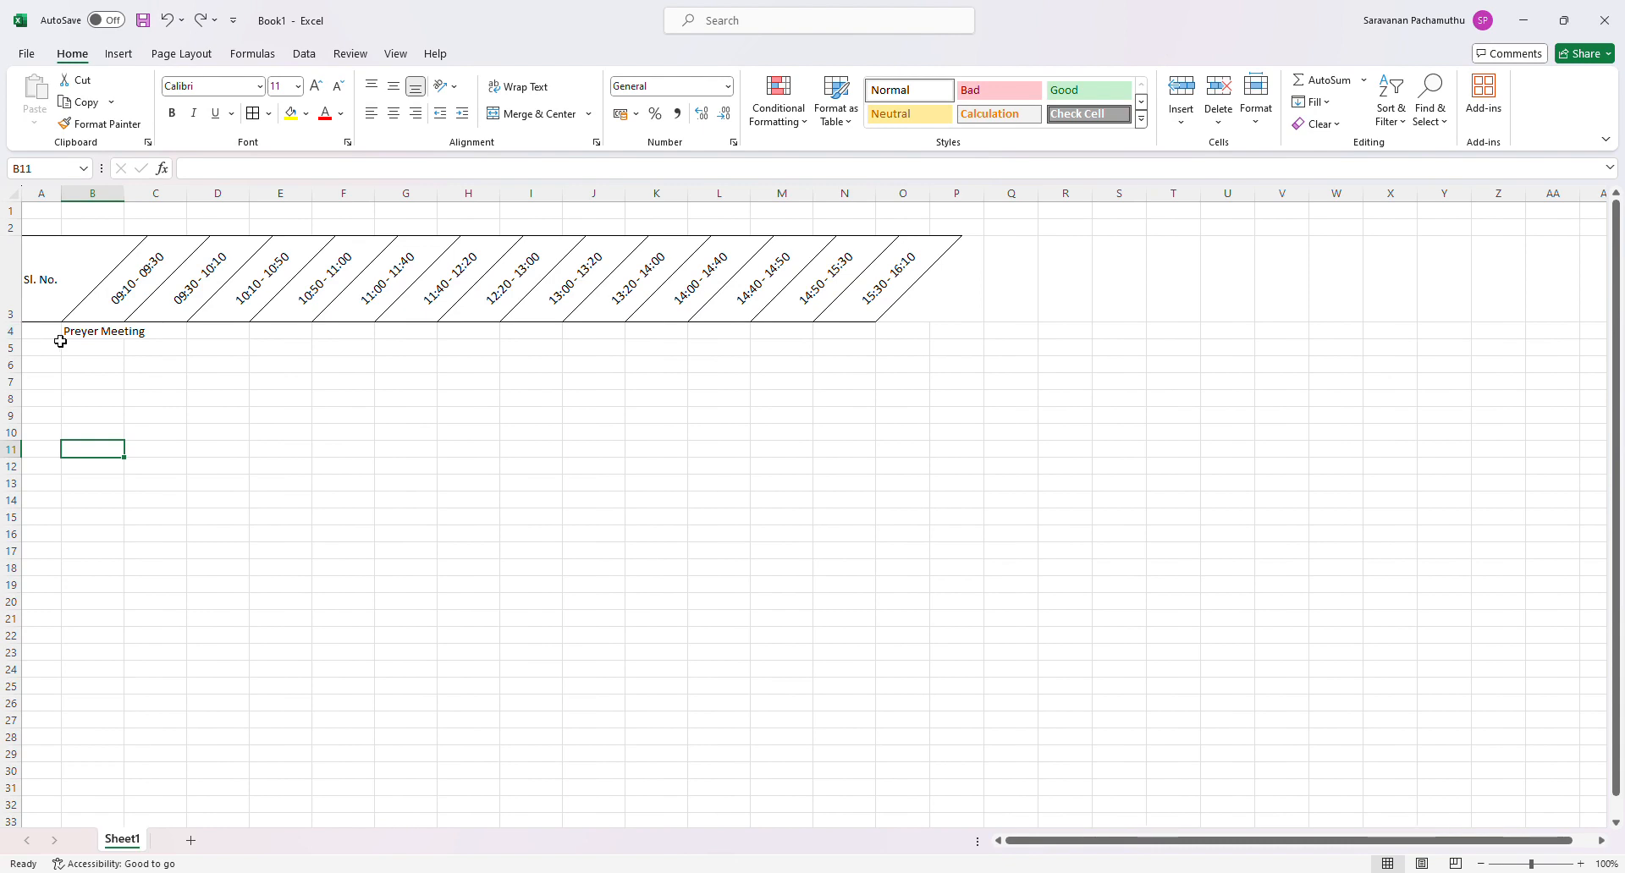
- Angle the Preyer Meeting text in B4 counterclockwise to match the time slots above
click(86, 337)
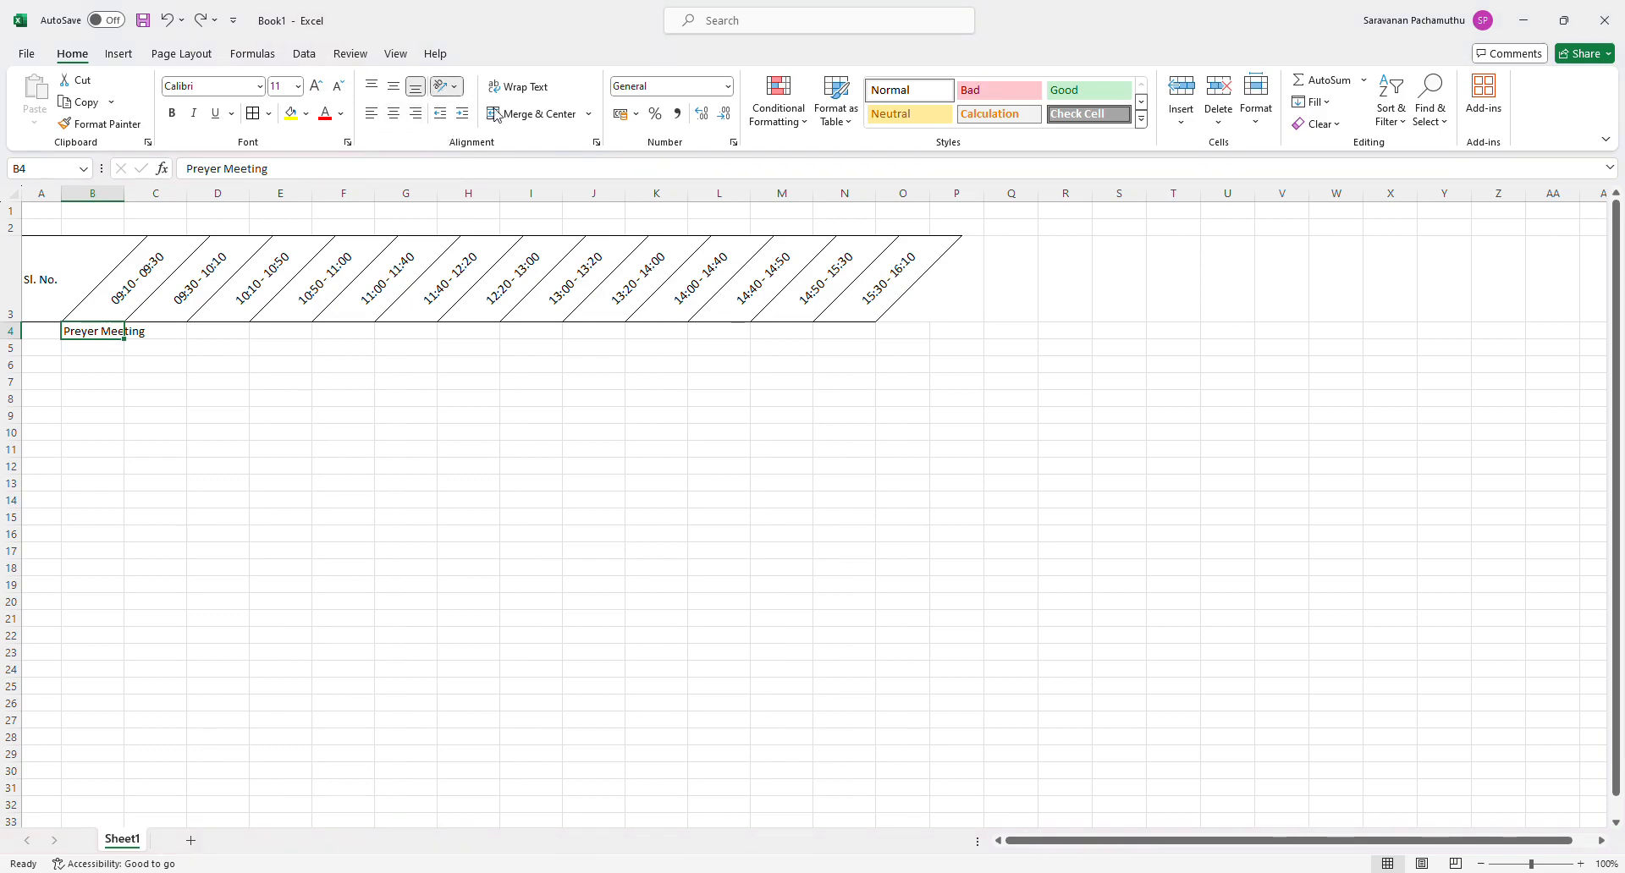
key(ctrl+y)
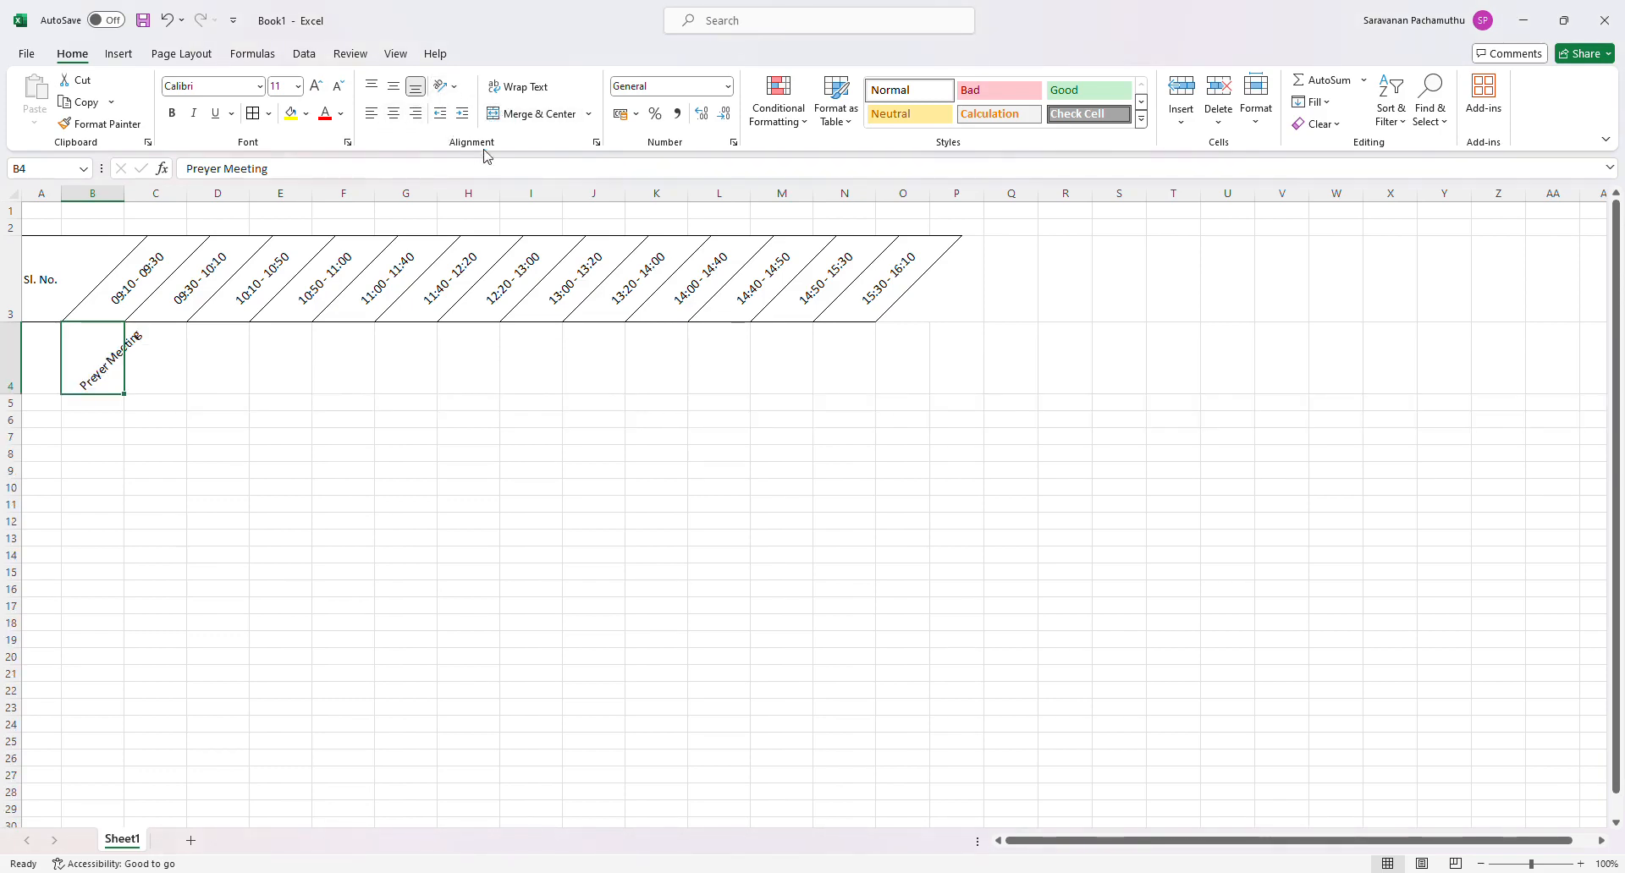
click(213, 425)
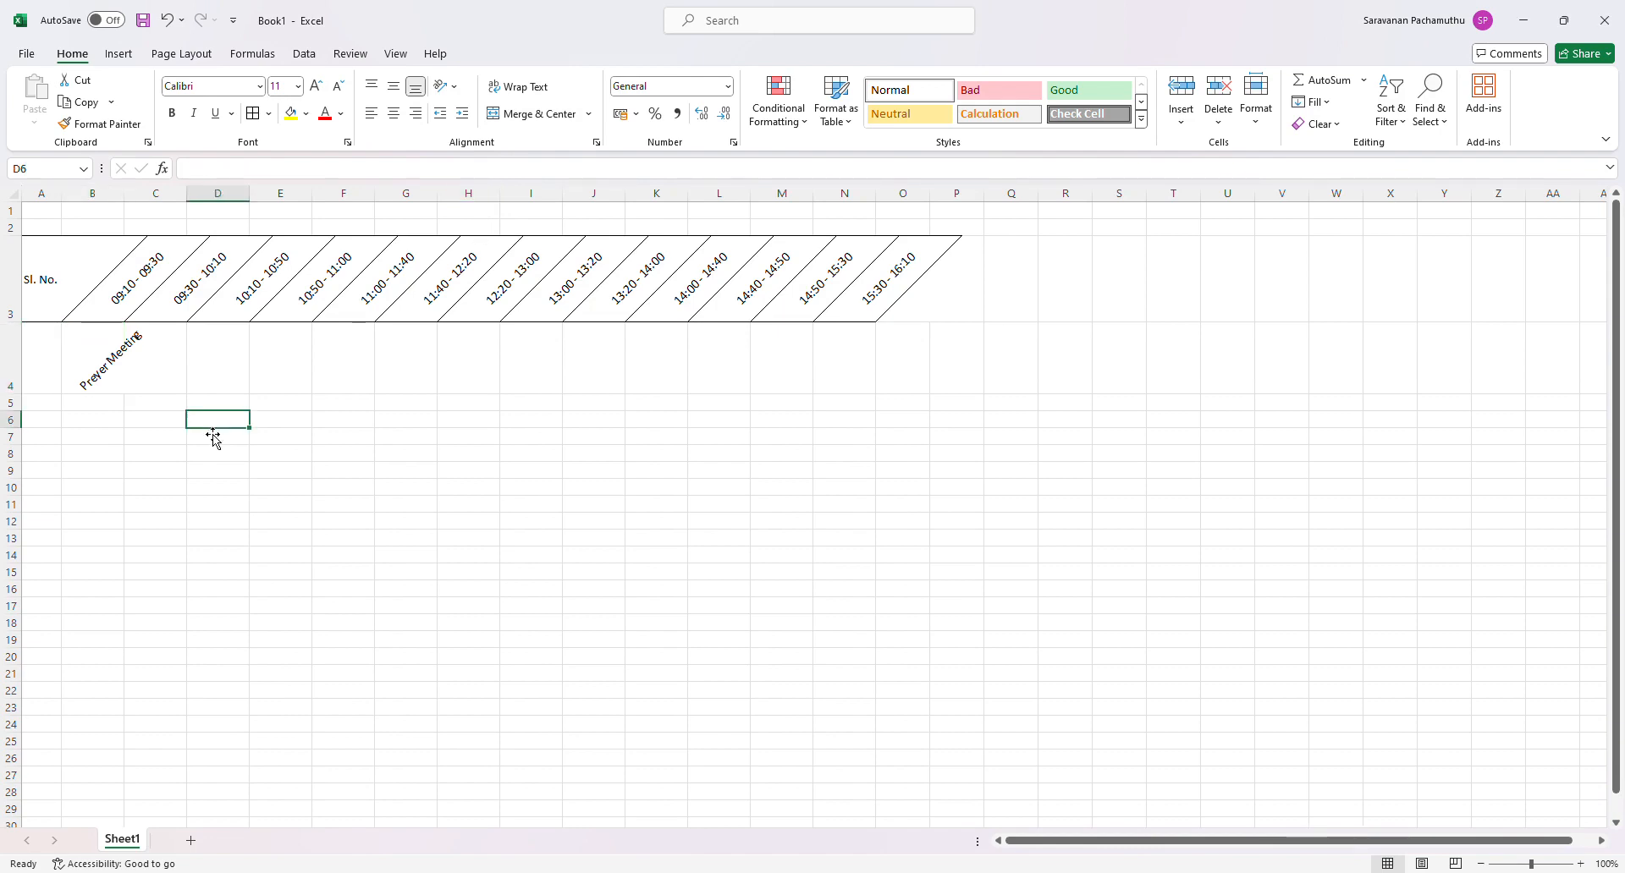
- Fill the angled Preyer Meeting entry from B4 across to N4
click(94, 385)
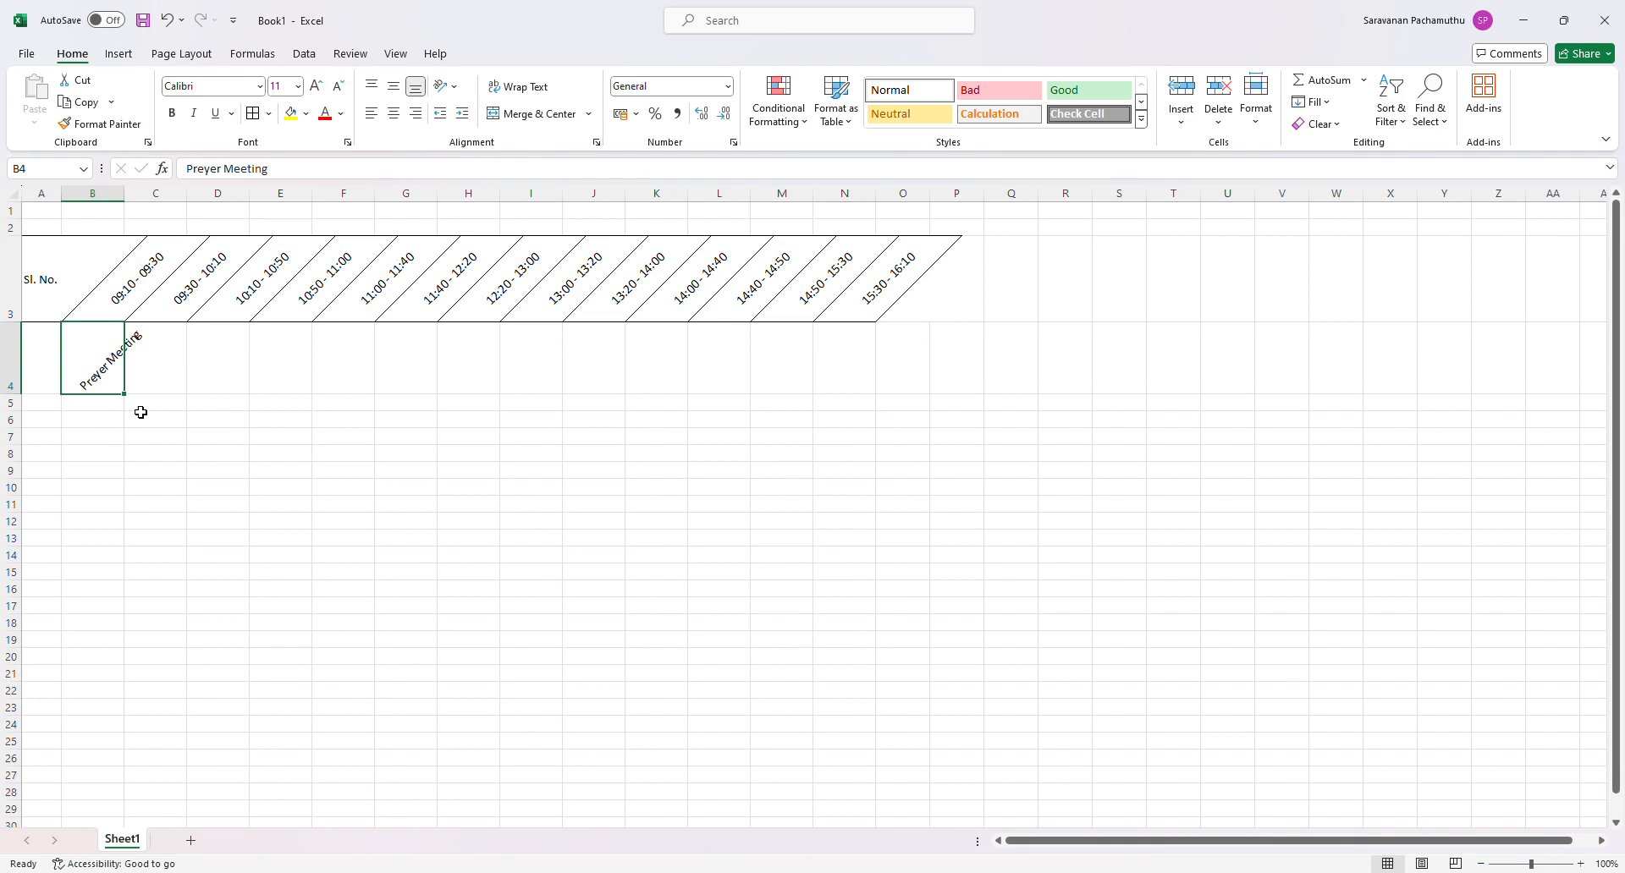
drag(127, 394, 870, 391)
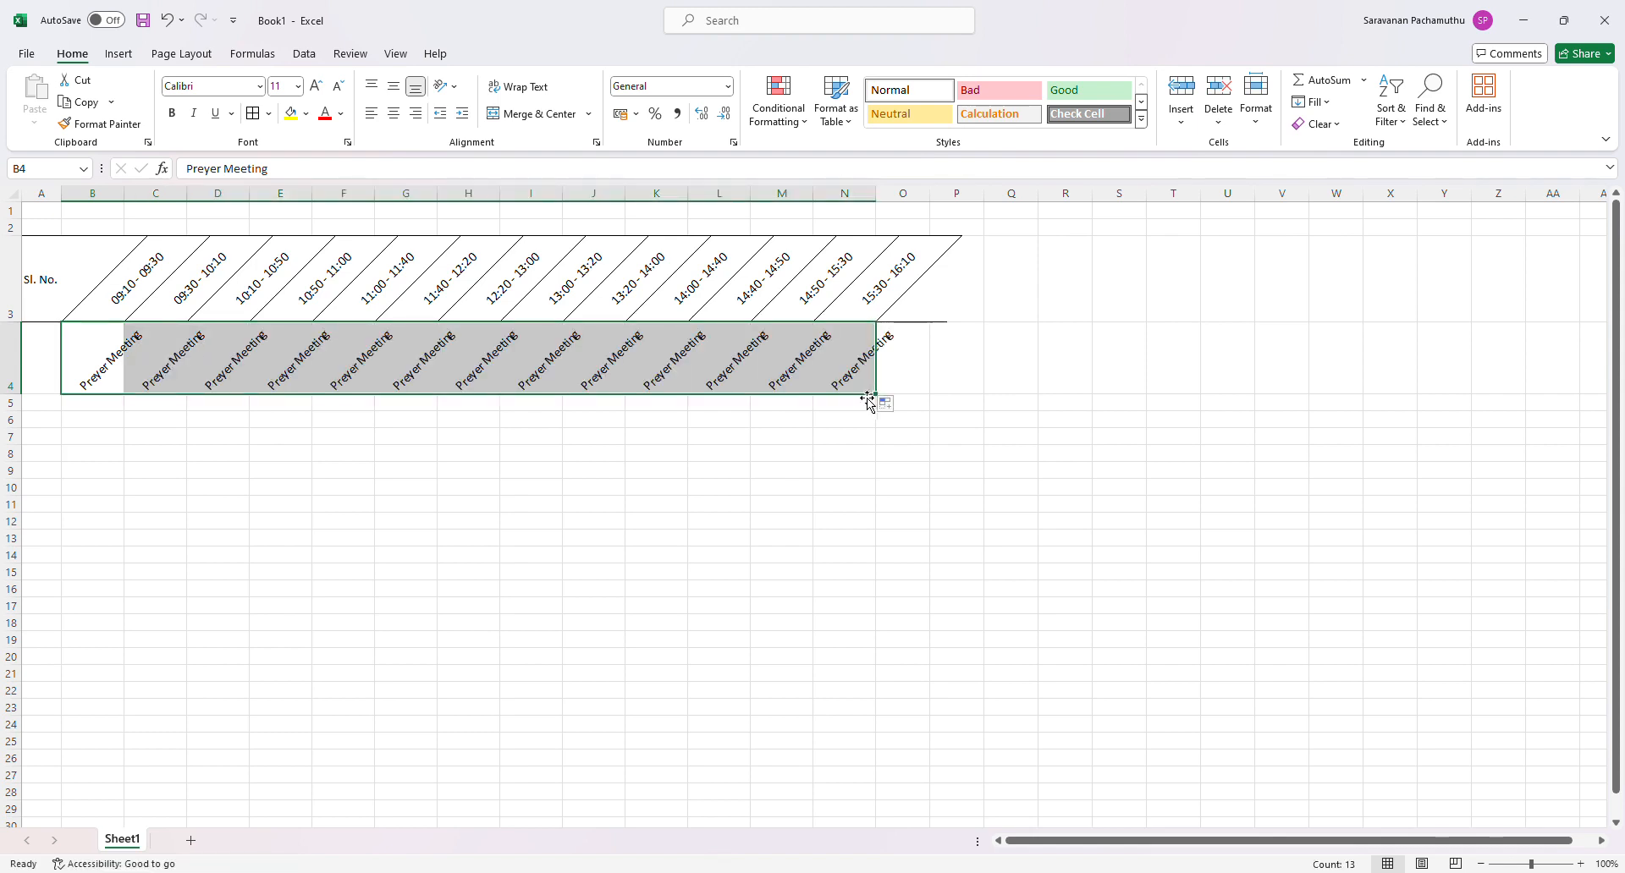
click(478, 479)
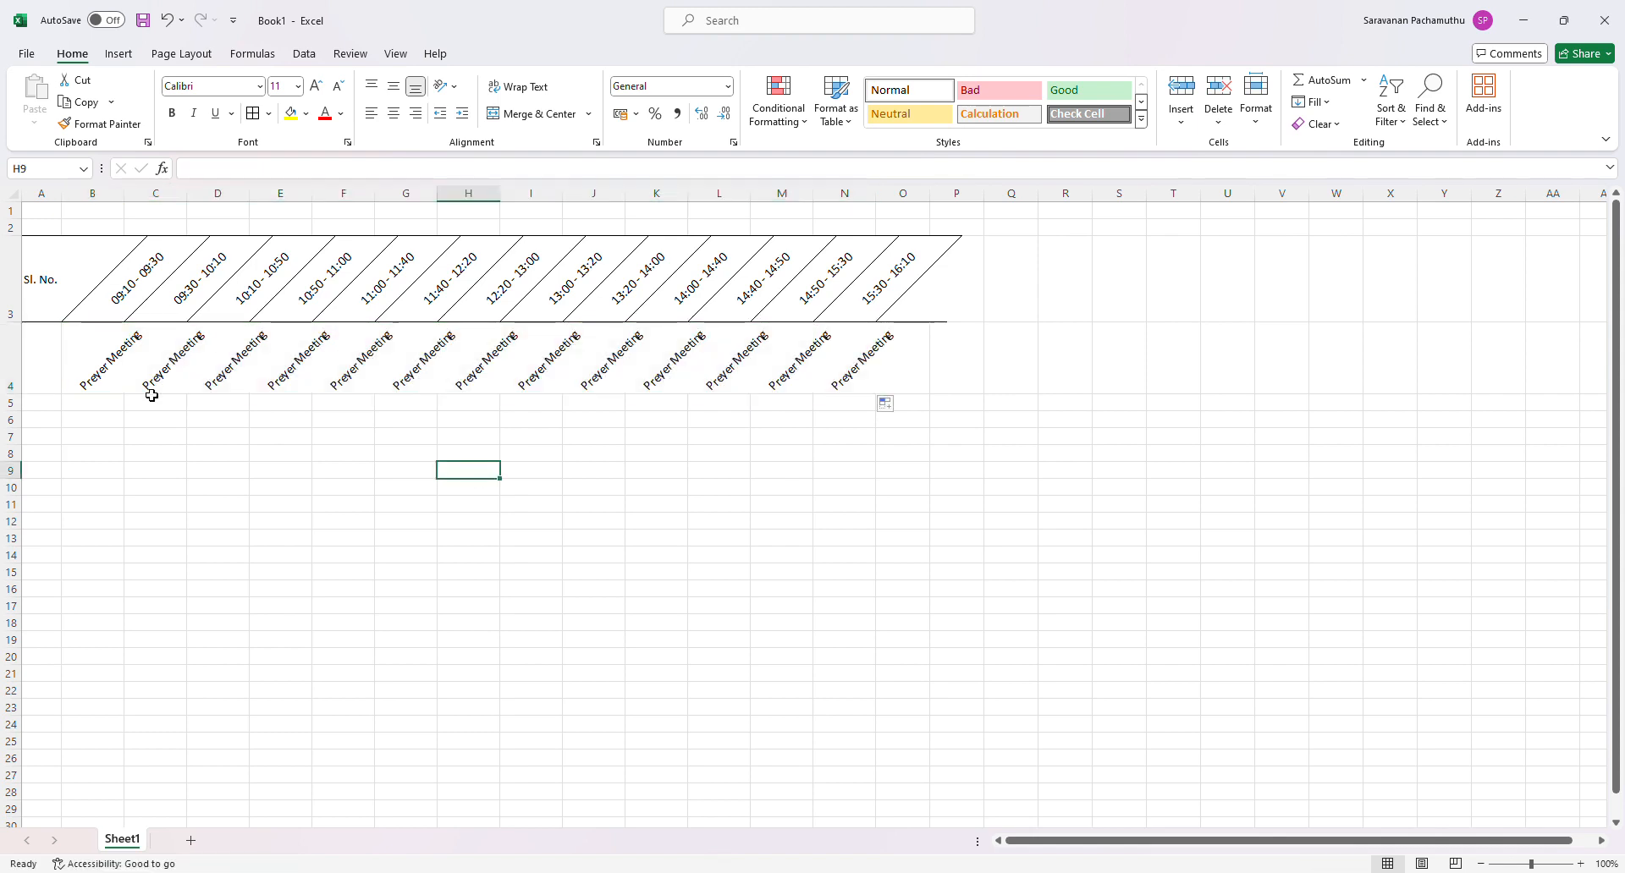
- Apply all borders to the Preyer Meeting row from A4 to O4
drag(59, 364, 897, 362)
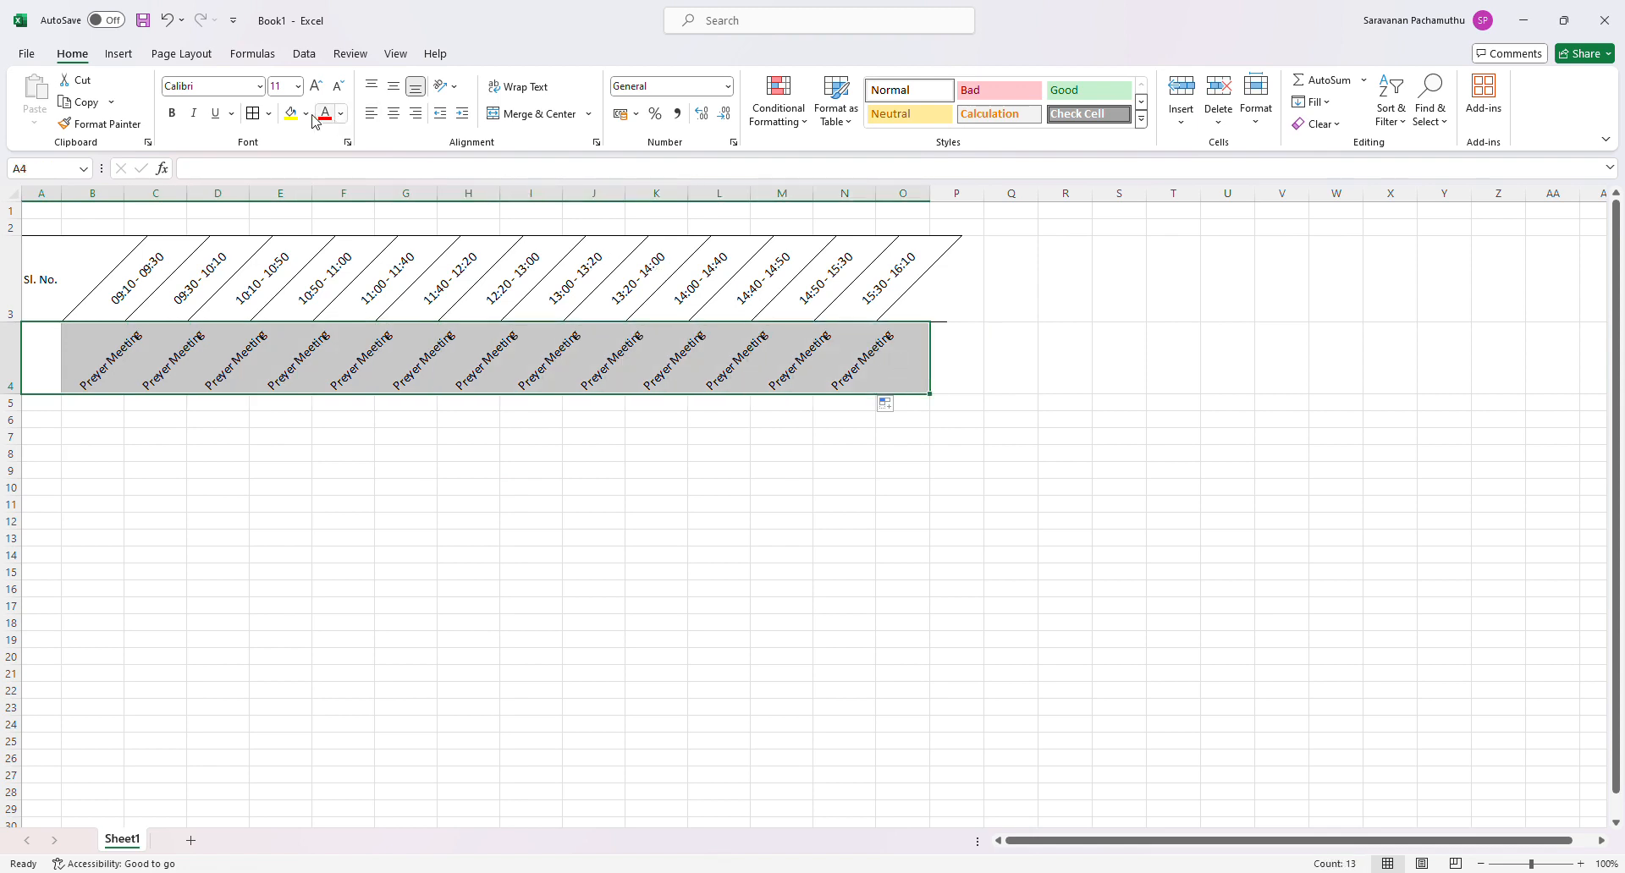
click(255, 114)
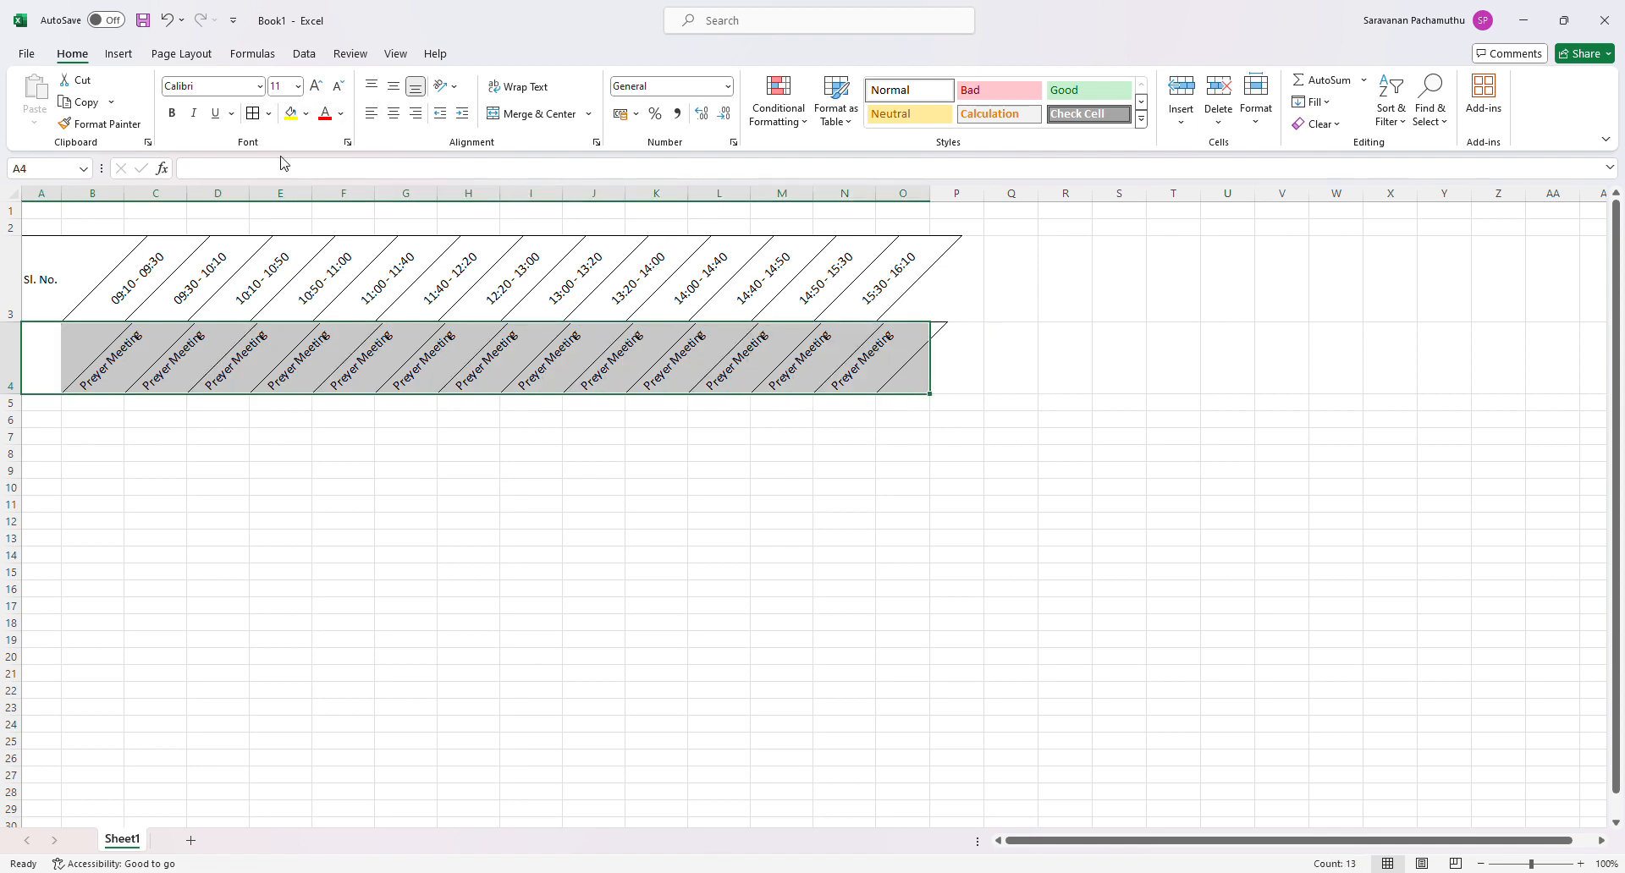
click(647, 539)
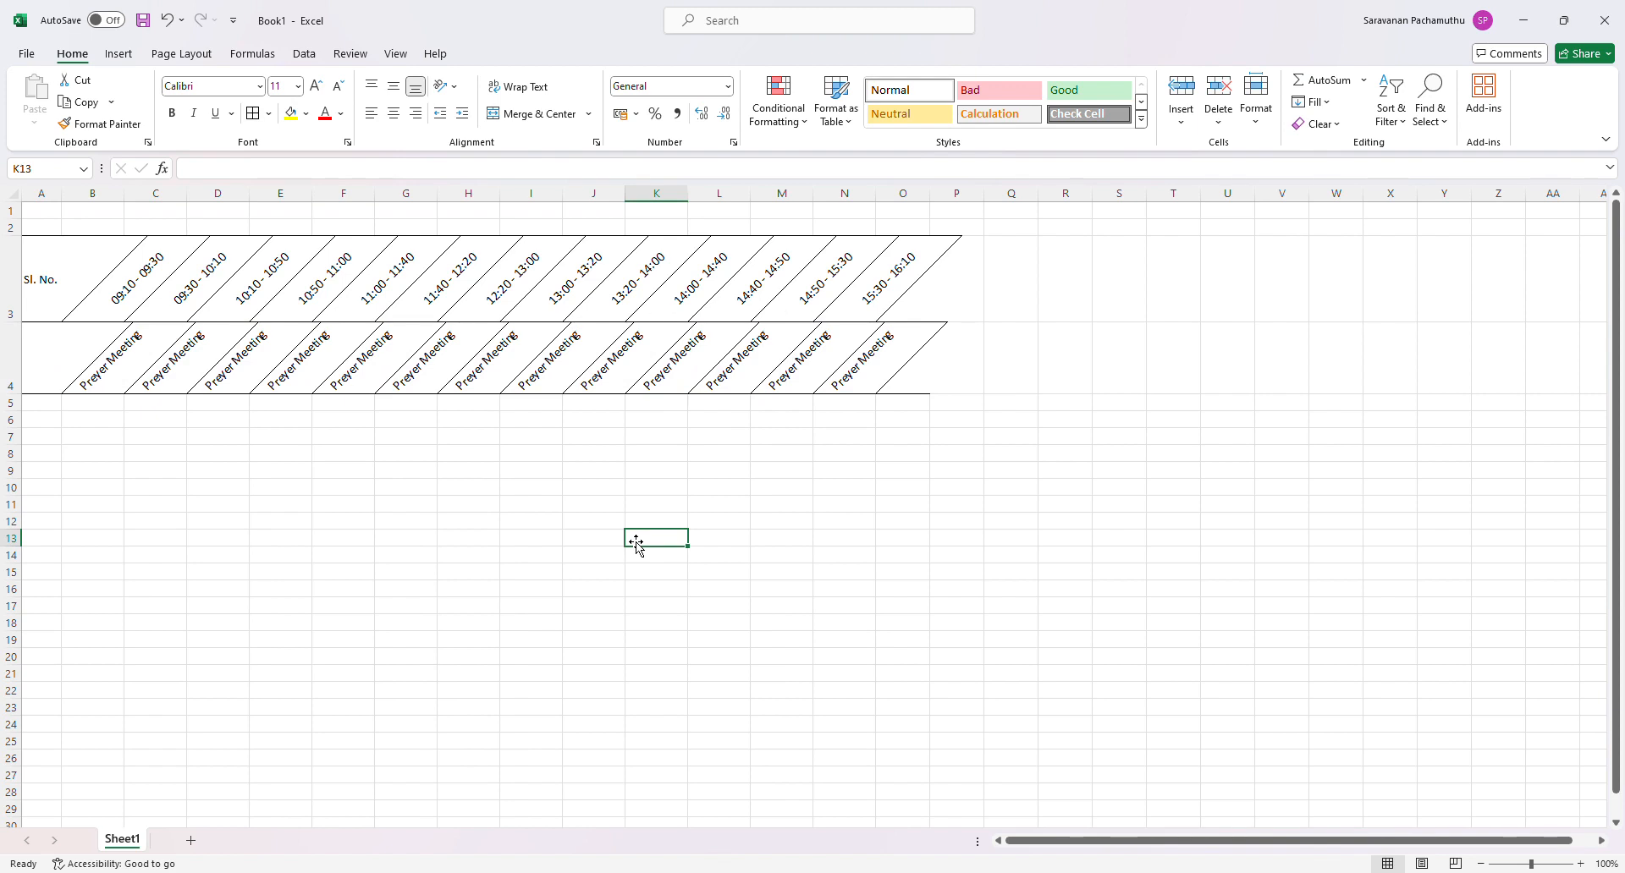
click(433, 504)
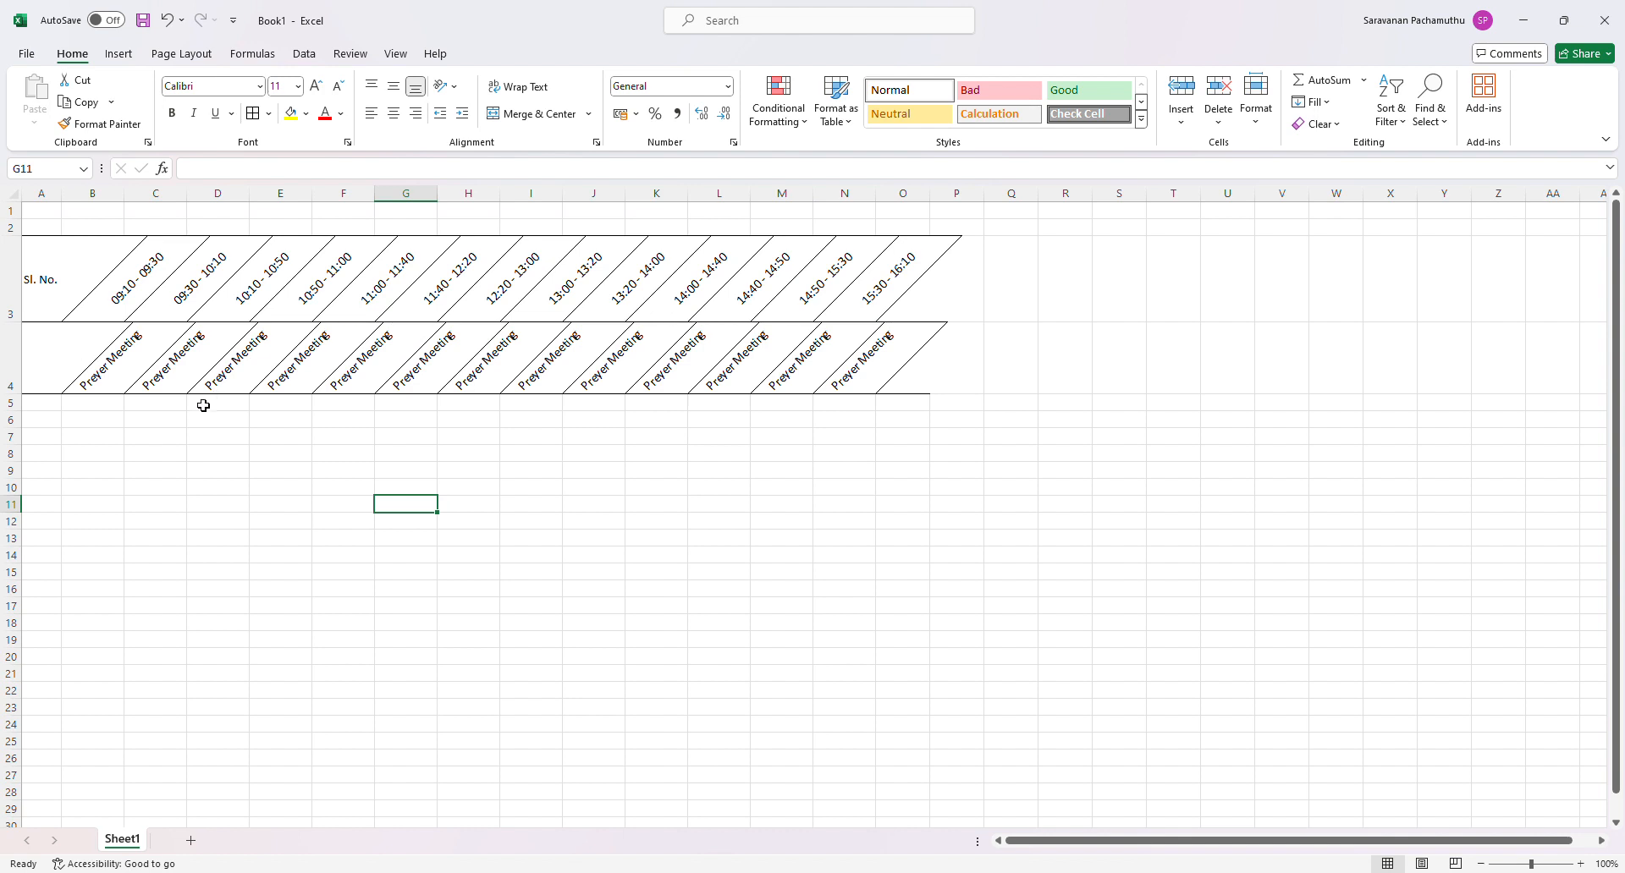
- Try moving the Preyer Meeting entry from B4 to A4, and undo the move
click(145, 382)
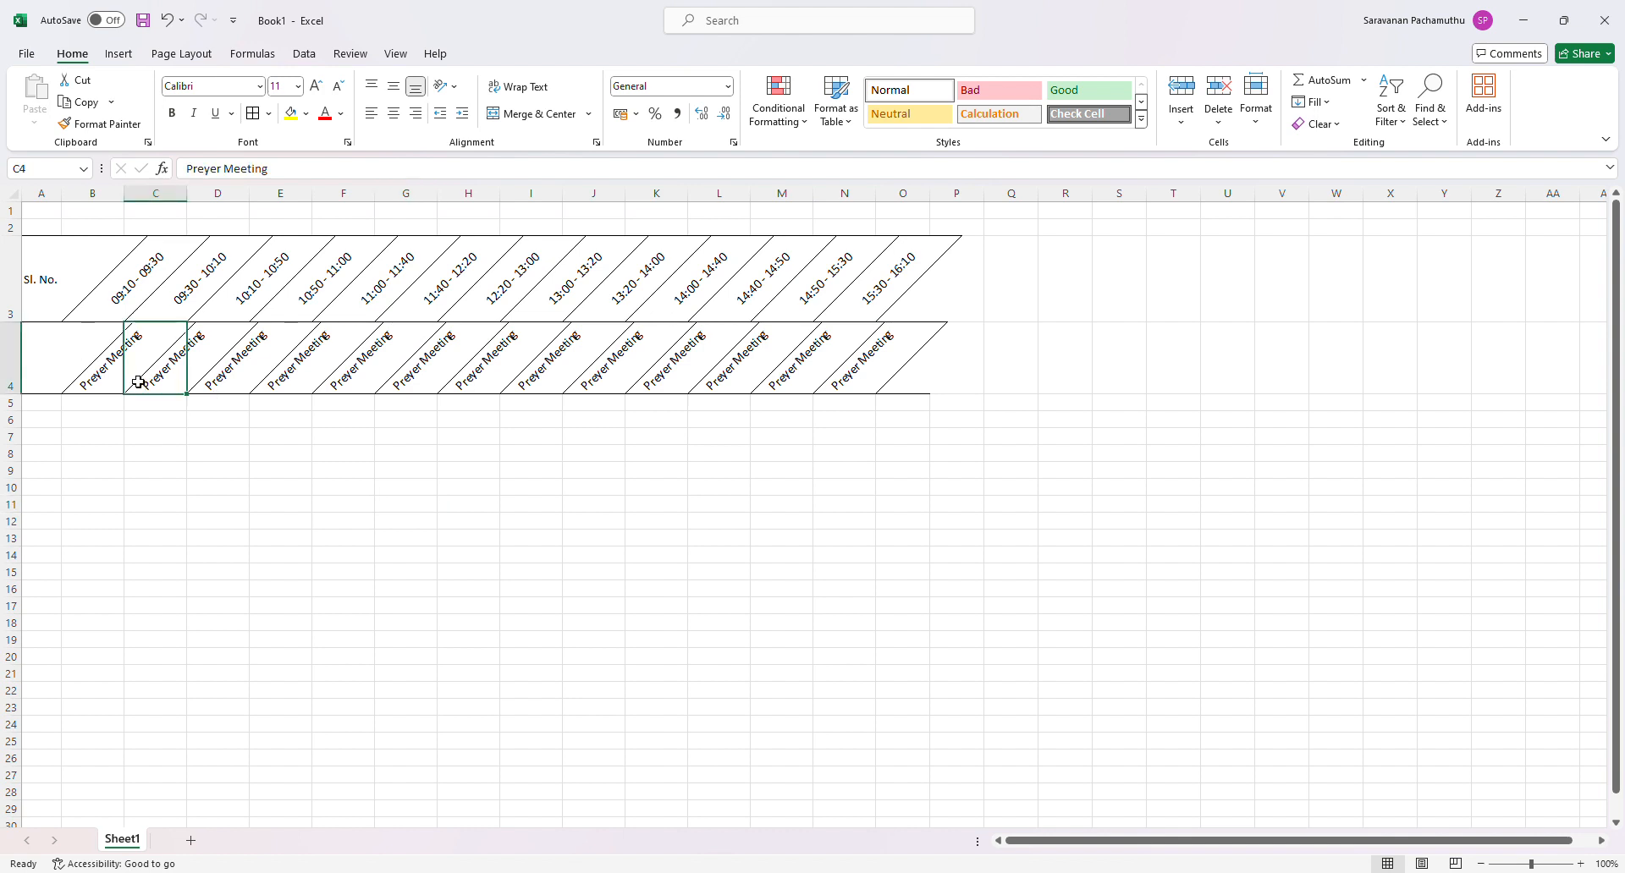
click(88, 388)
click(86, 317)
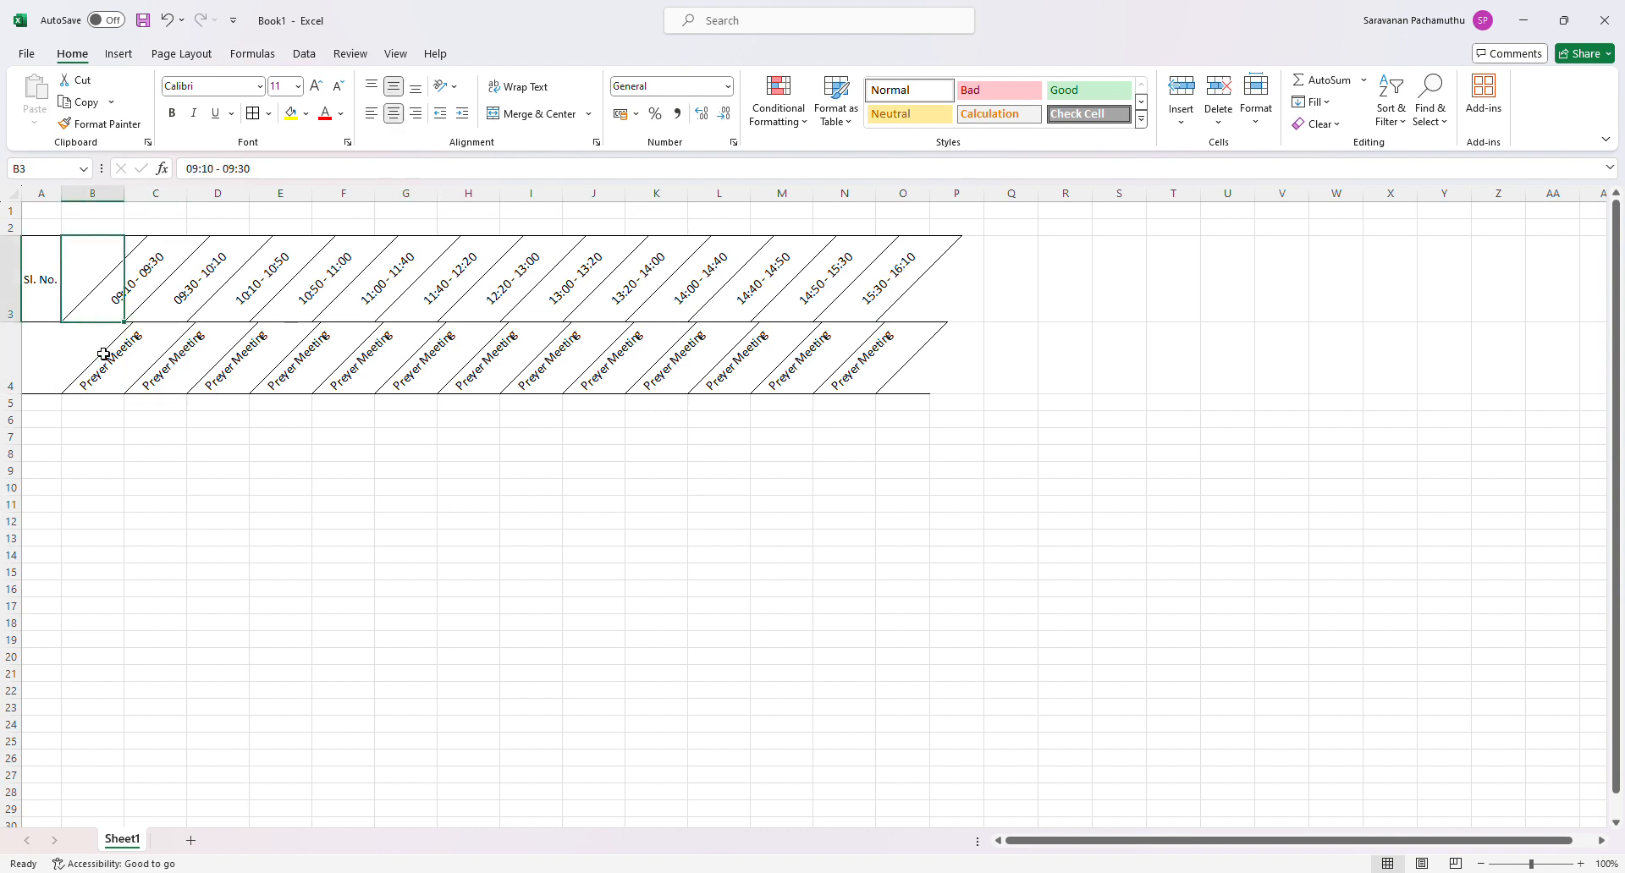
click(116, 387)
drag(62, 395, 38, 394)
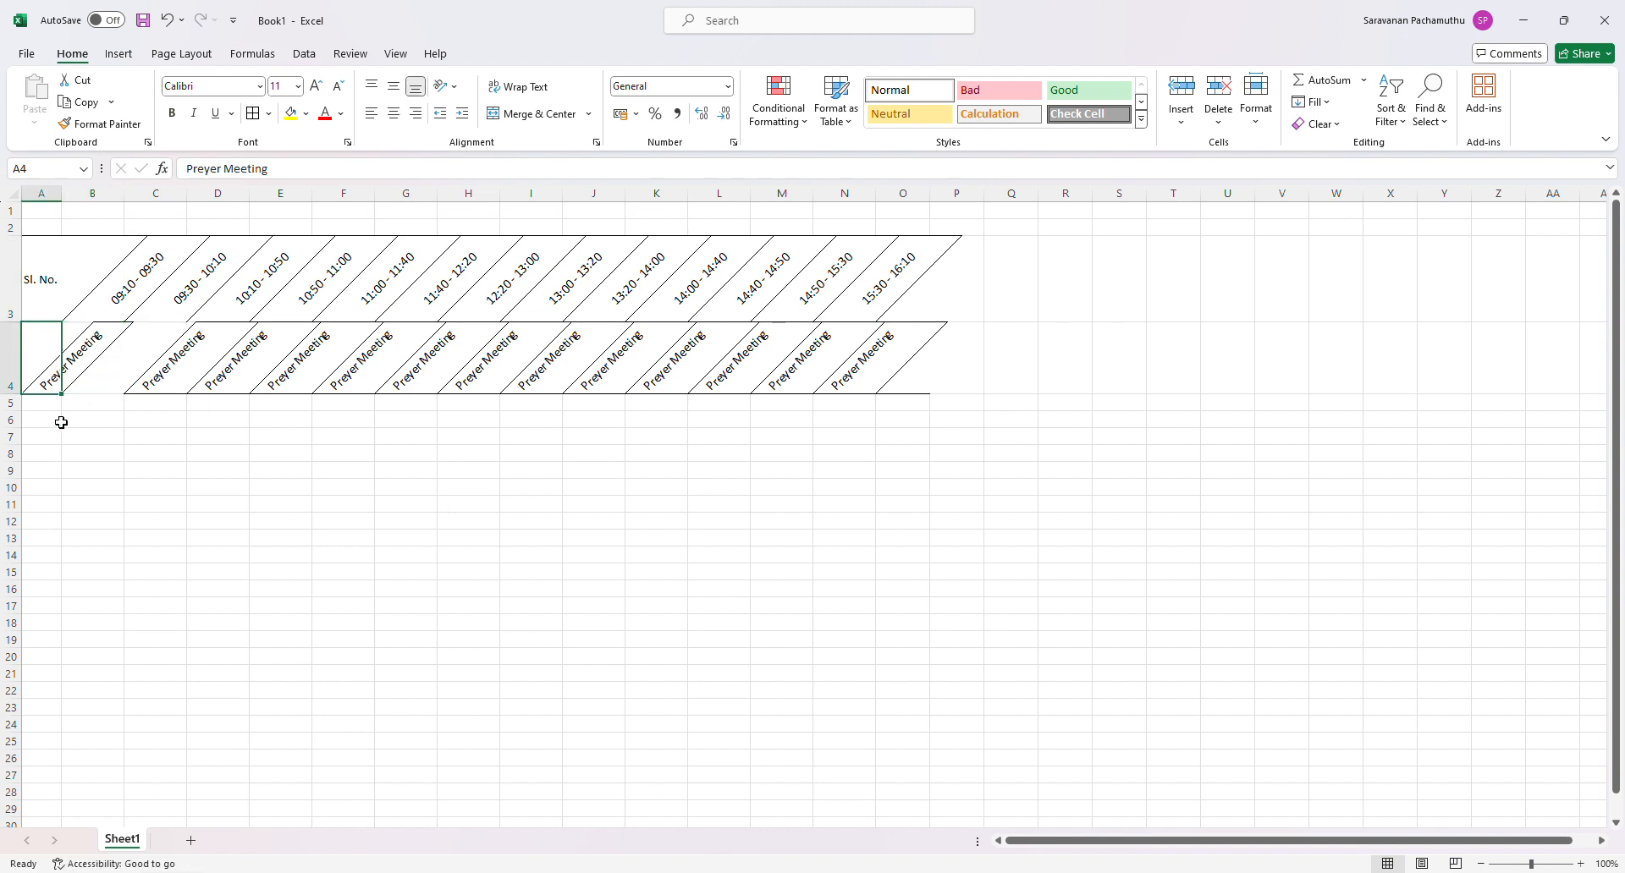
click(100, 442)
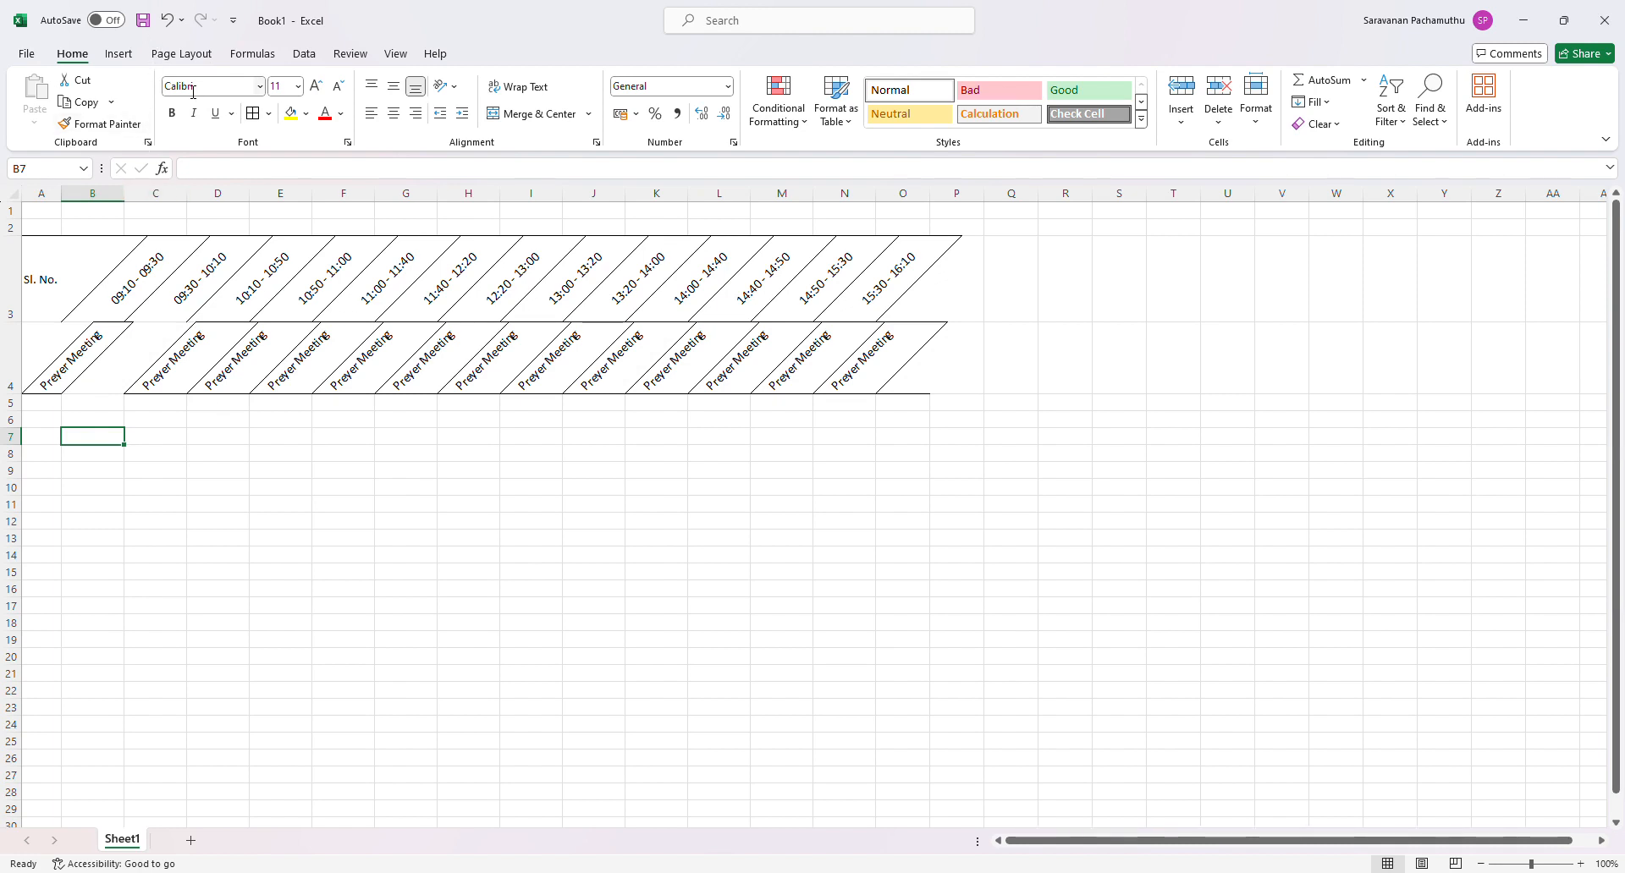
key(ctrl+z)
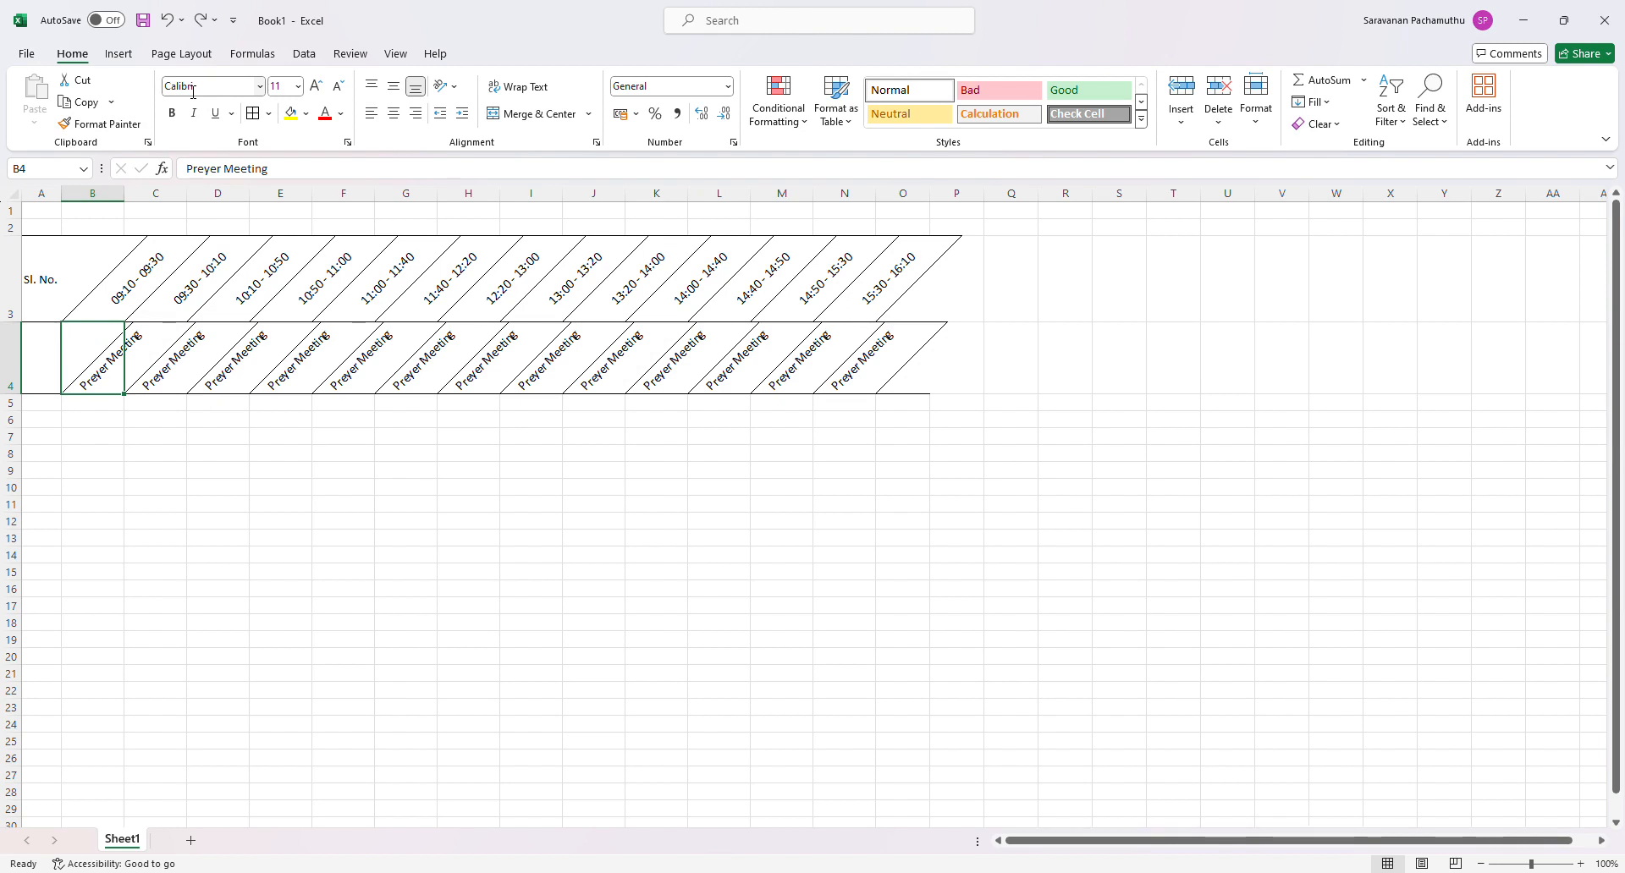
- Undo the borders on row 4 and the fill of Preyer Meeting across to N4
key(ctrl+z)
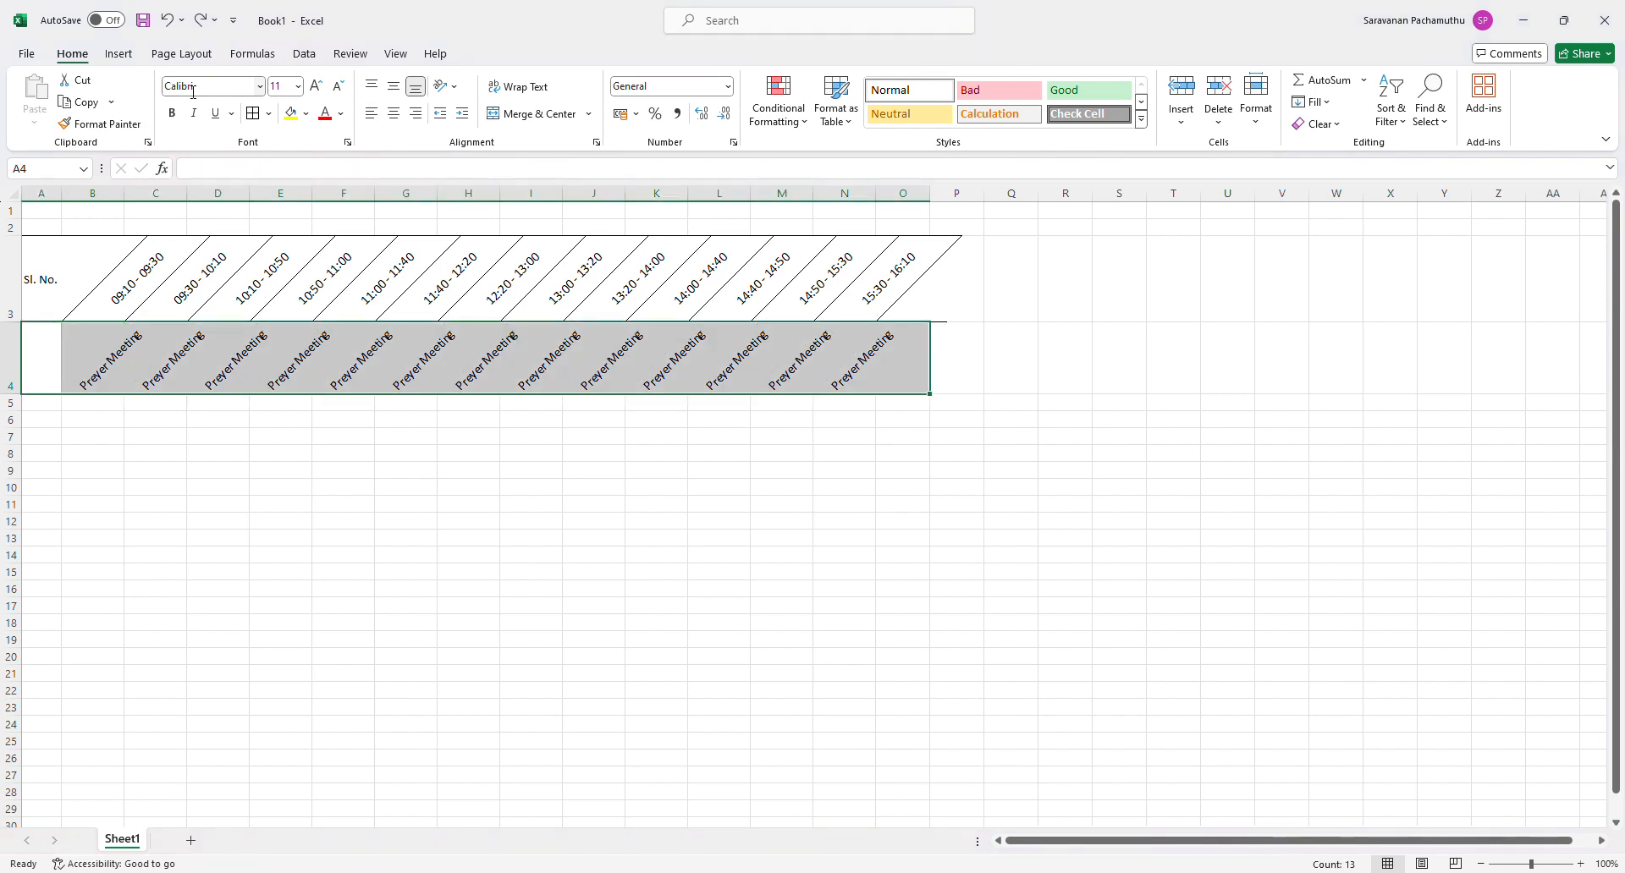
click(531, 575)
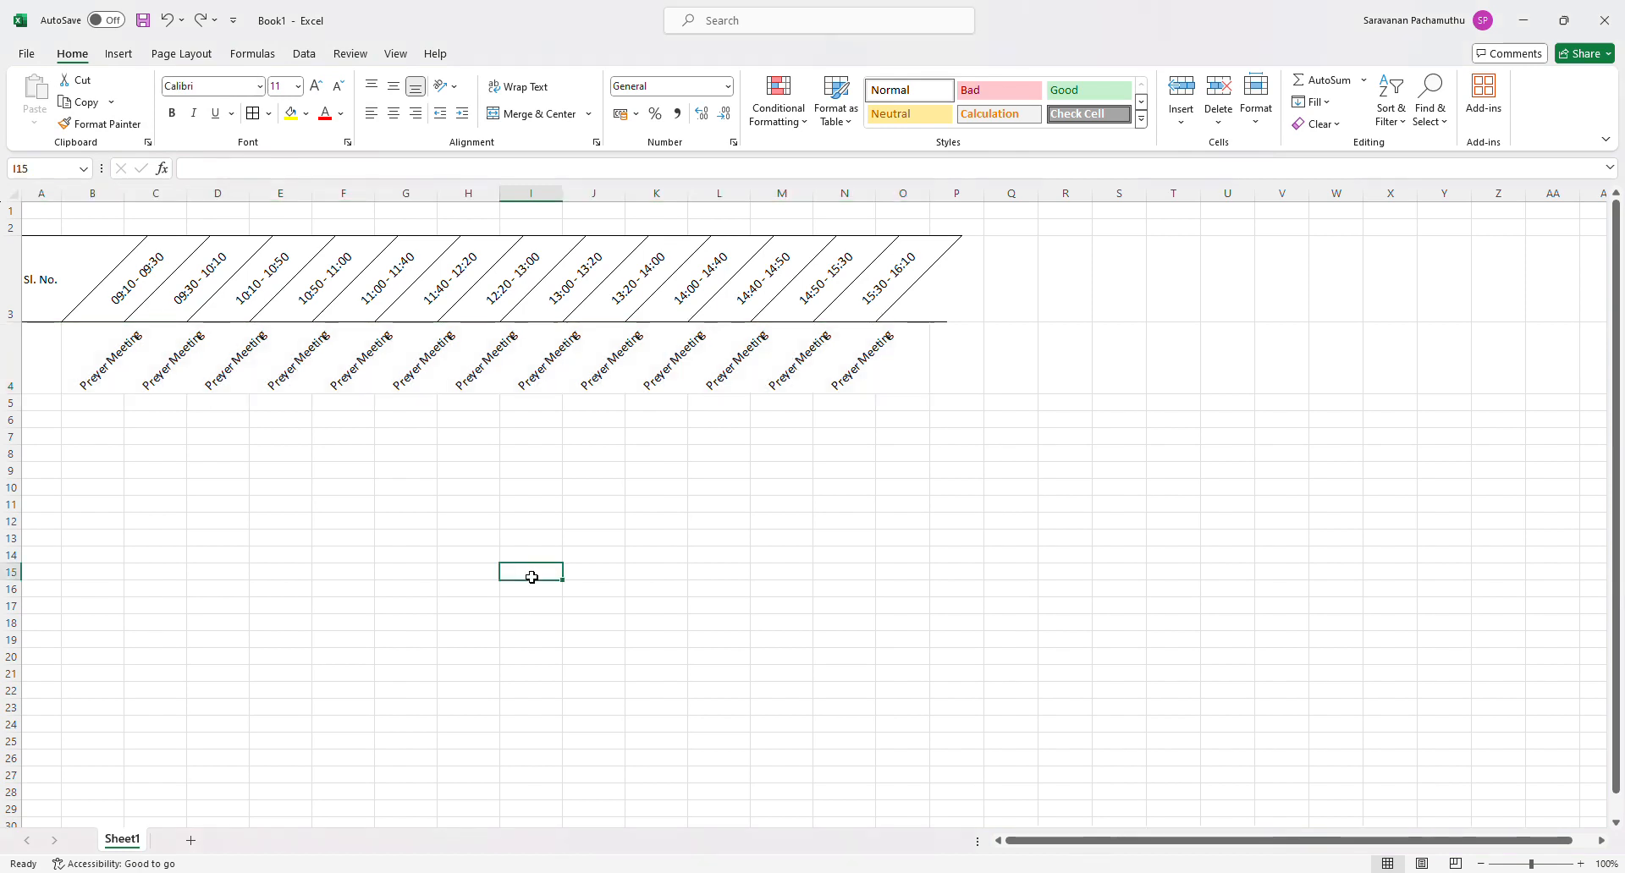
key(ctrl+z)
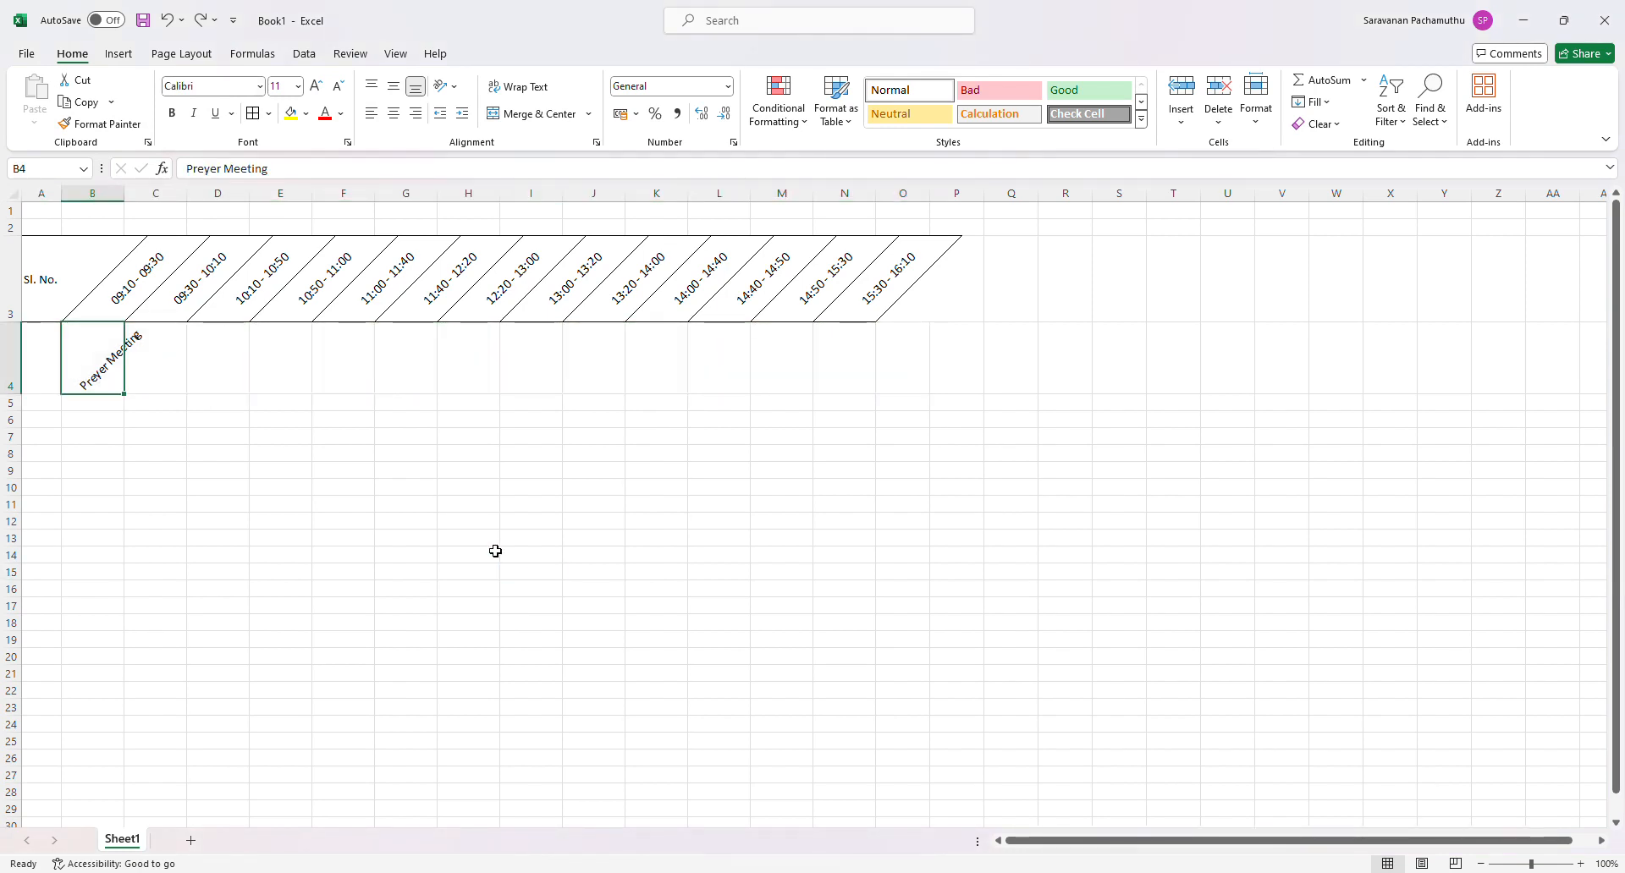
click(178, 484)
- Apply borders to B4 and try different vertical and horizontal alignments on its Preyer Meeting text
click(99, 391)
key(ctrl+y)
click(396, 88)
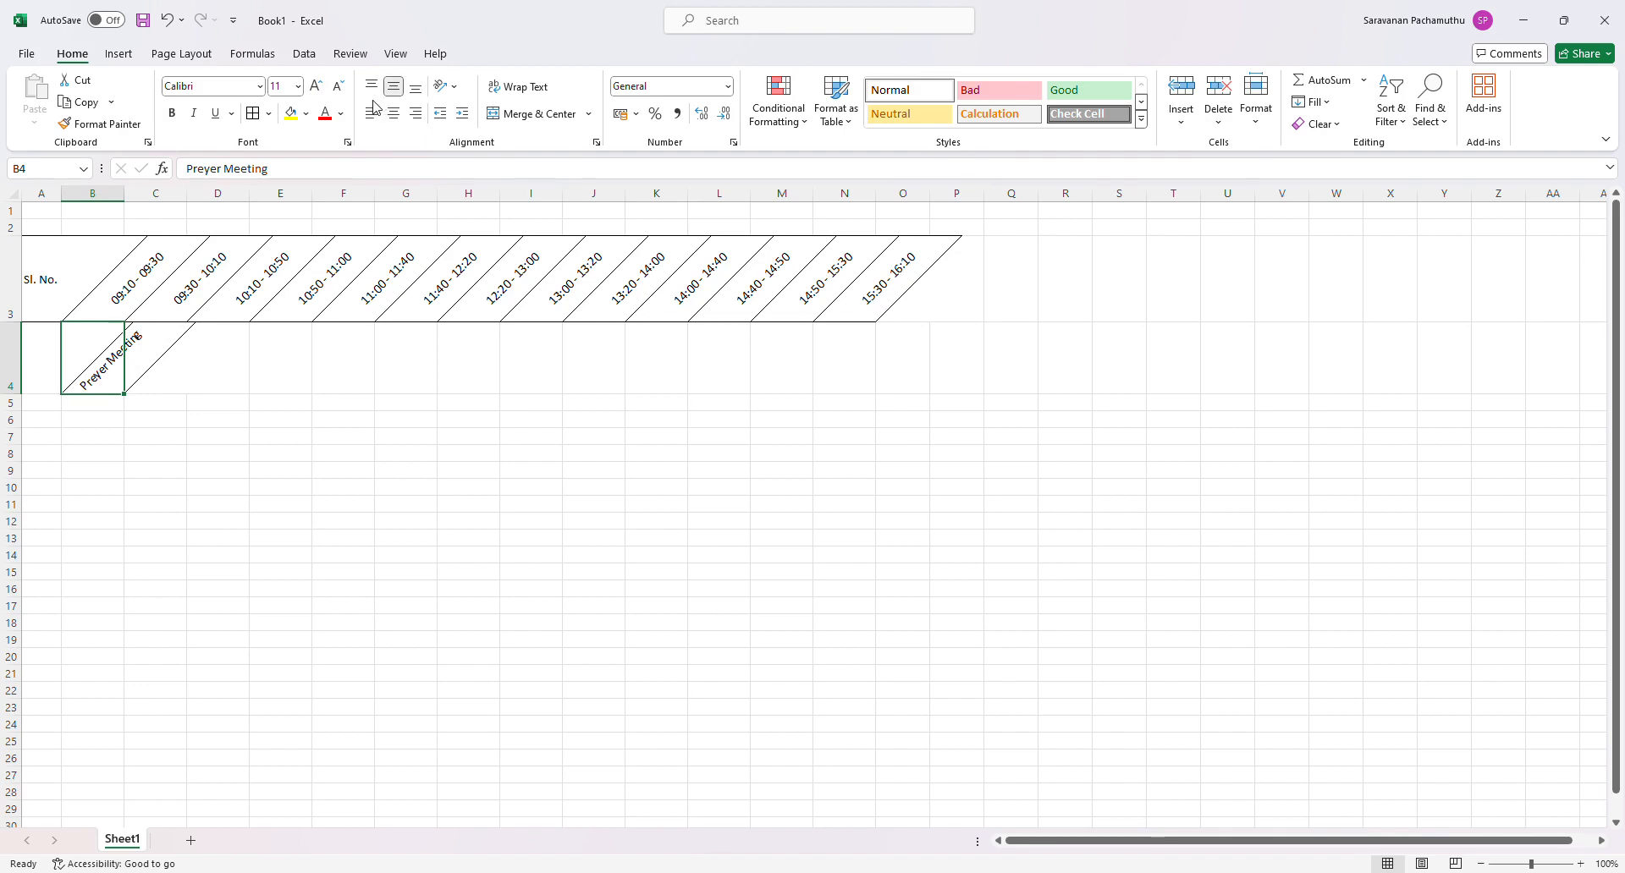
click(371, 88)
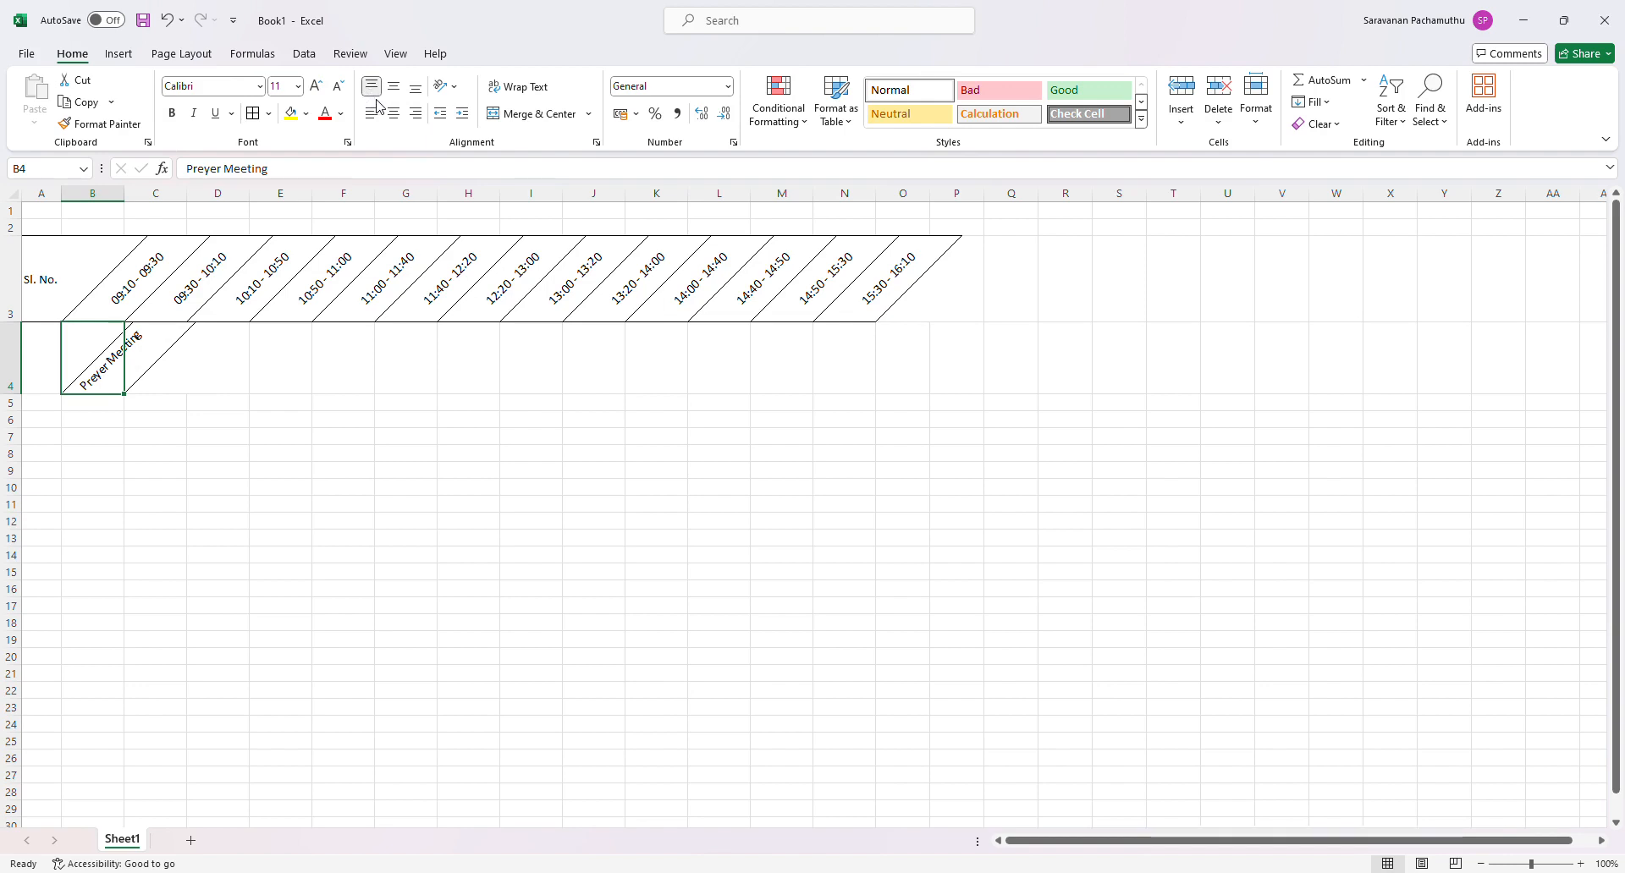
click(415, 88)
click(393, 115)
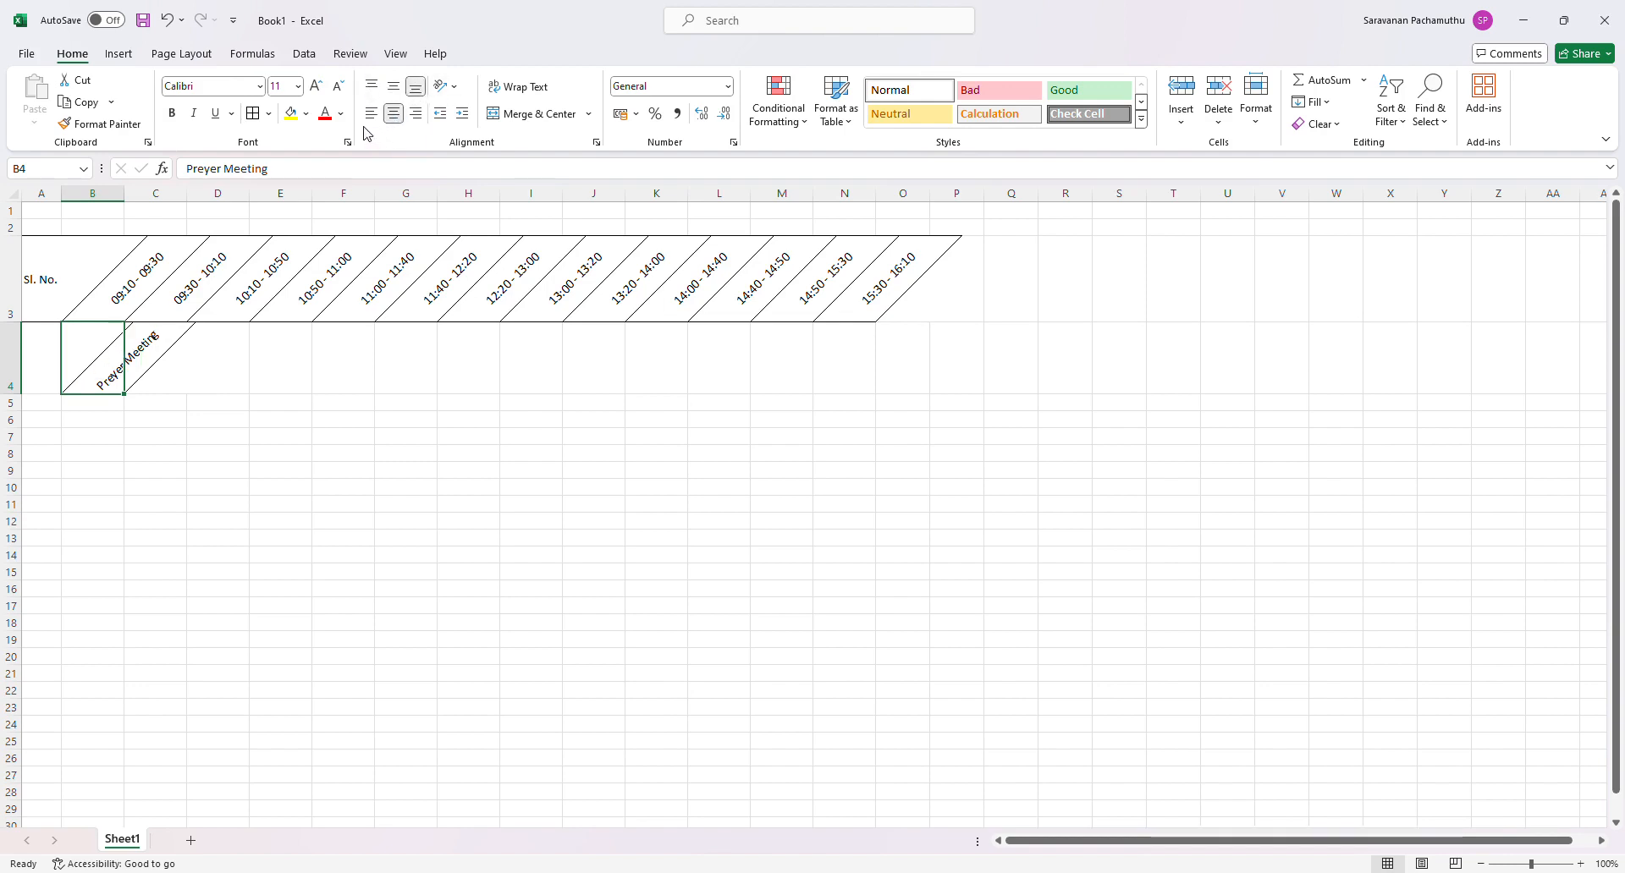
click(372, 115)
click(277, 390)
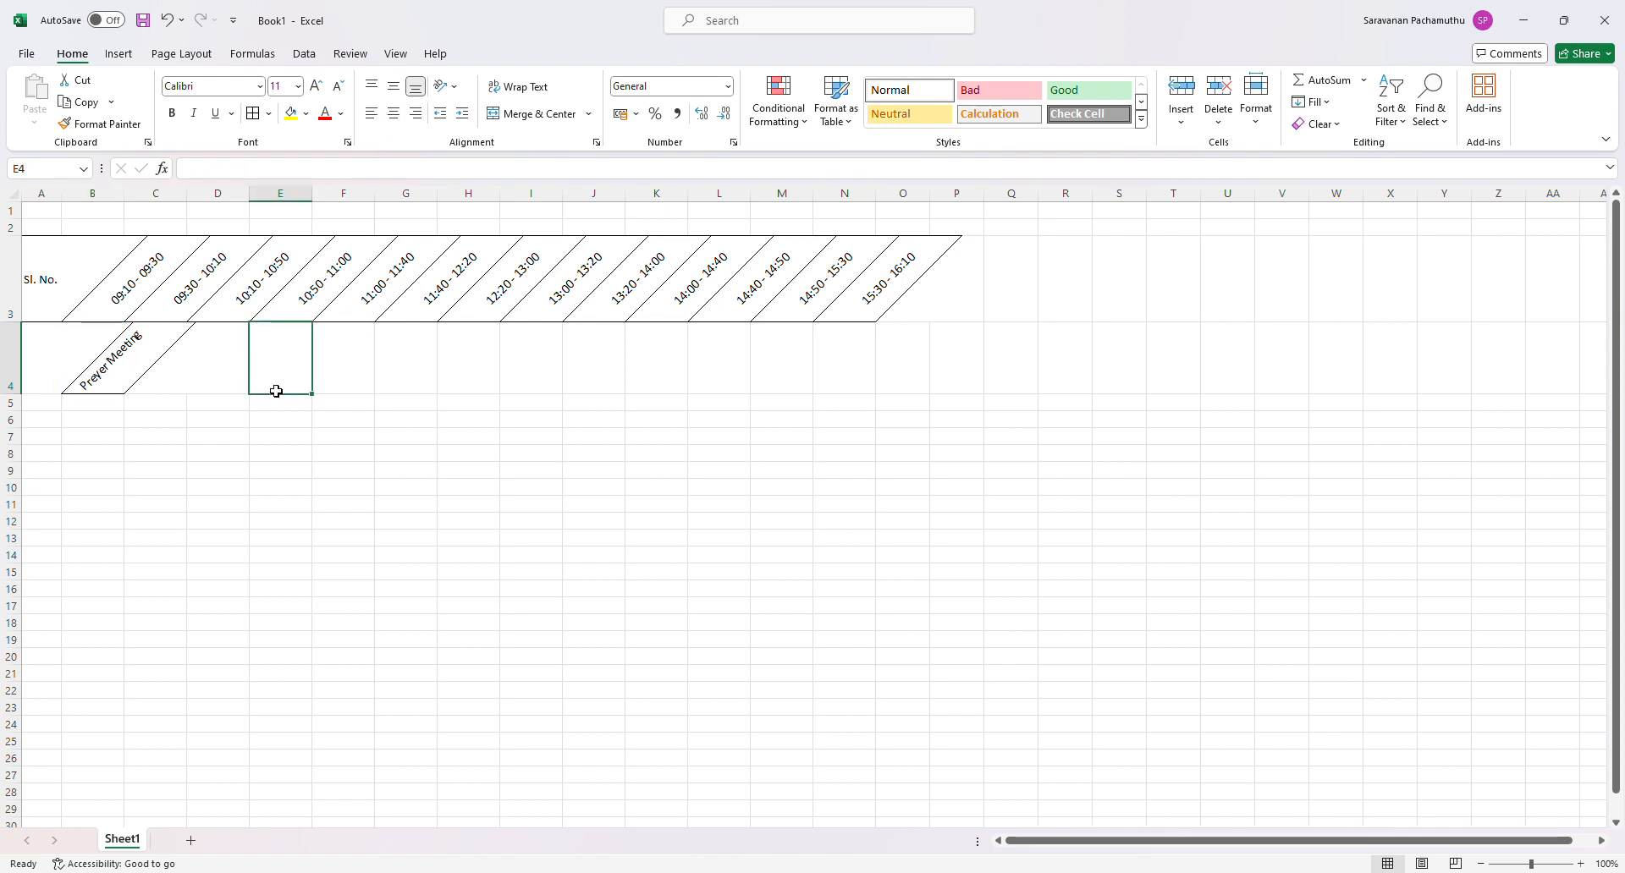
- Undo the alignment, border and angle formatting of B4, and autofit column B's width to the Preyer Meeting entry
click(167, 22)
click(166, 22)
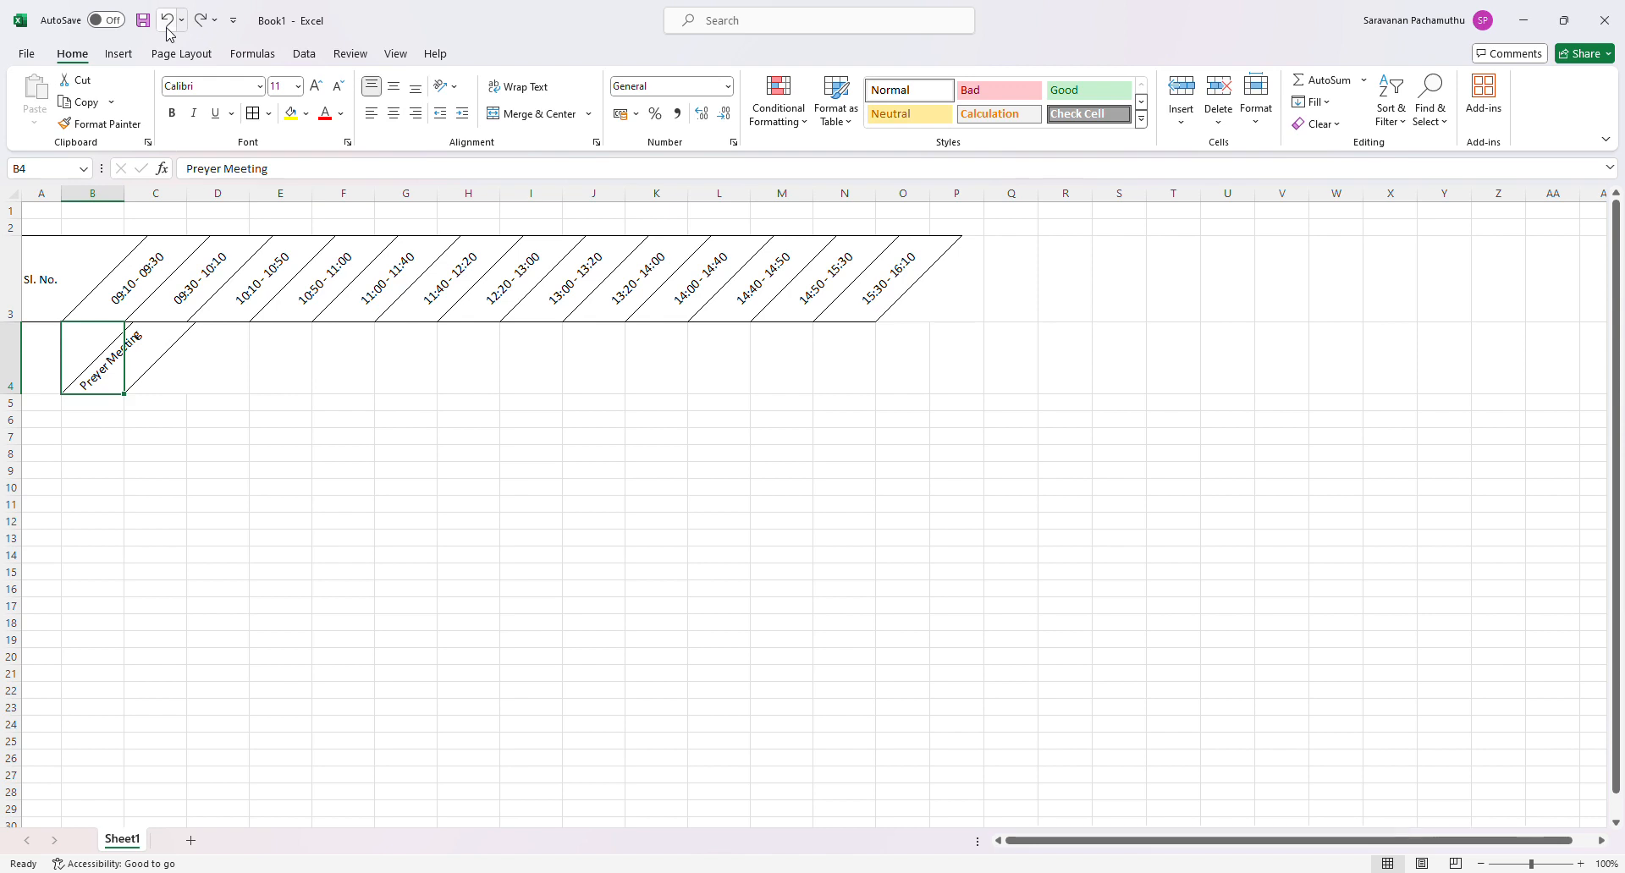
click(167, 26)
click(168, 25)
click(168, 25)
click(150, 433)
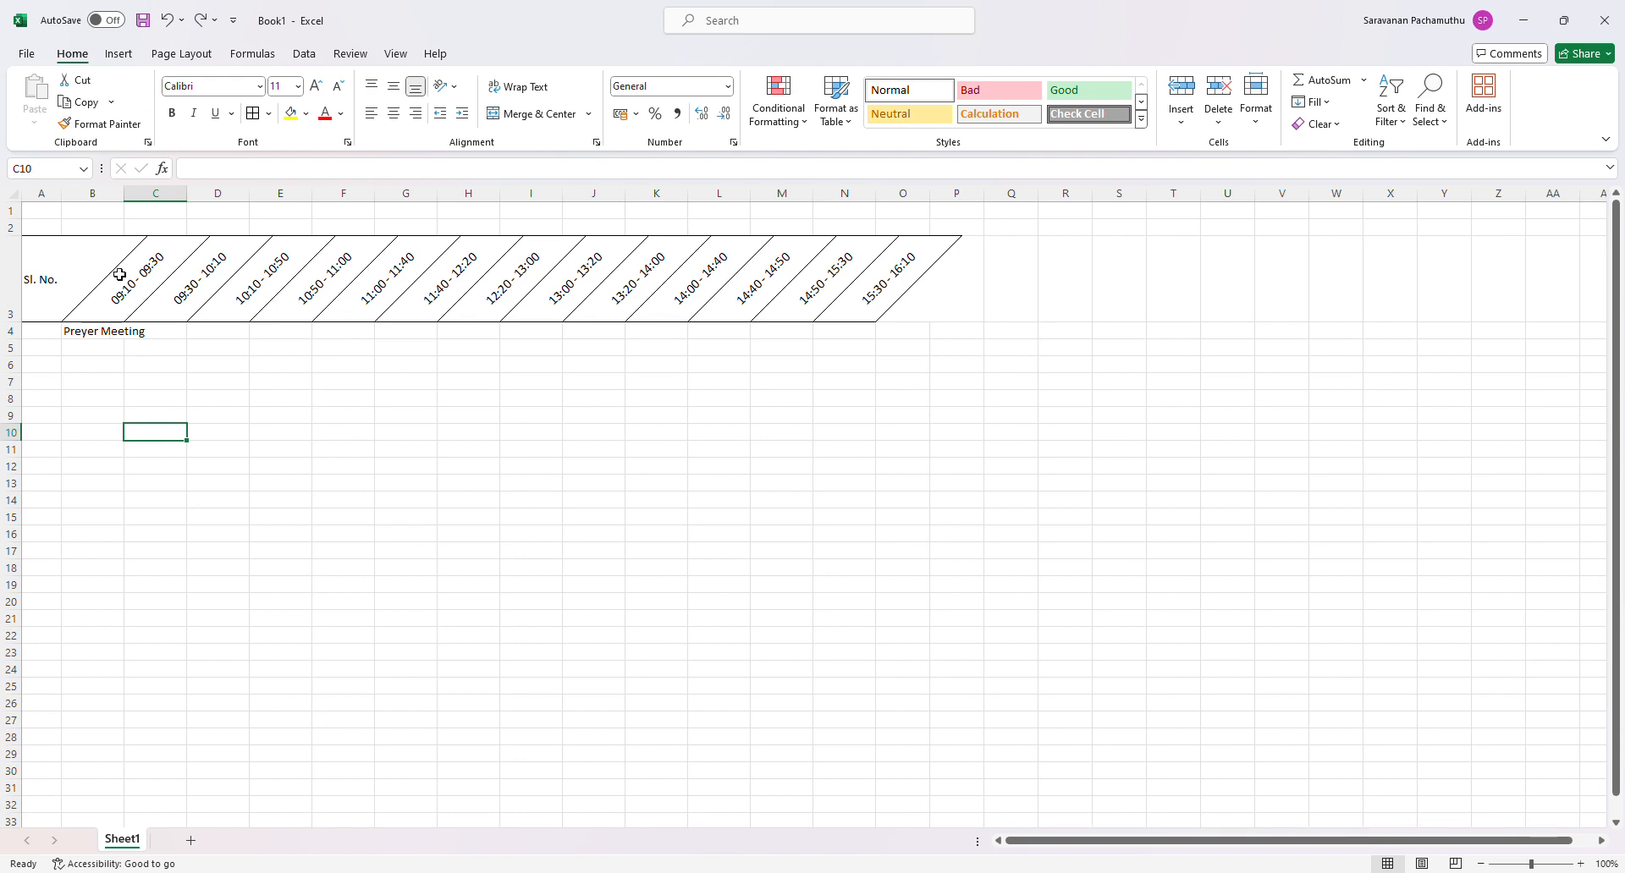
double_click(132, 199)
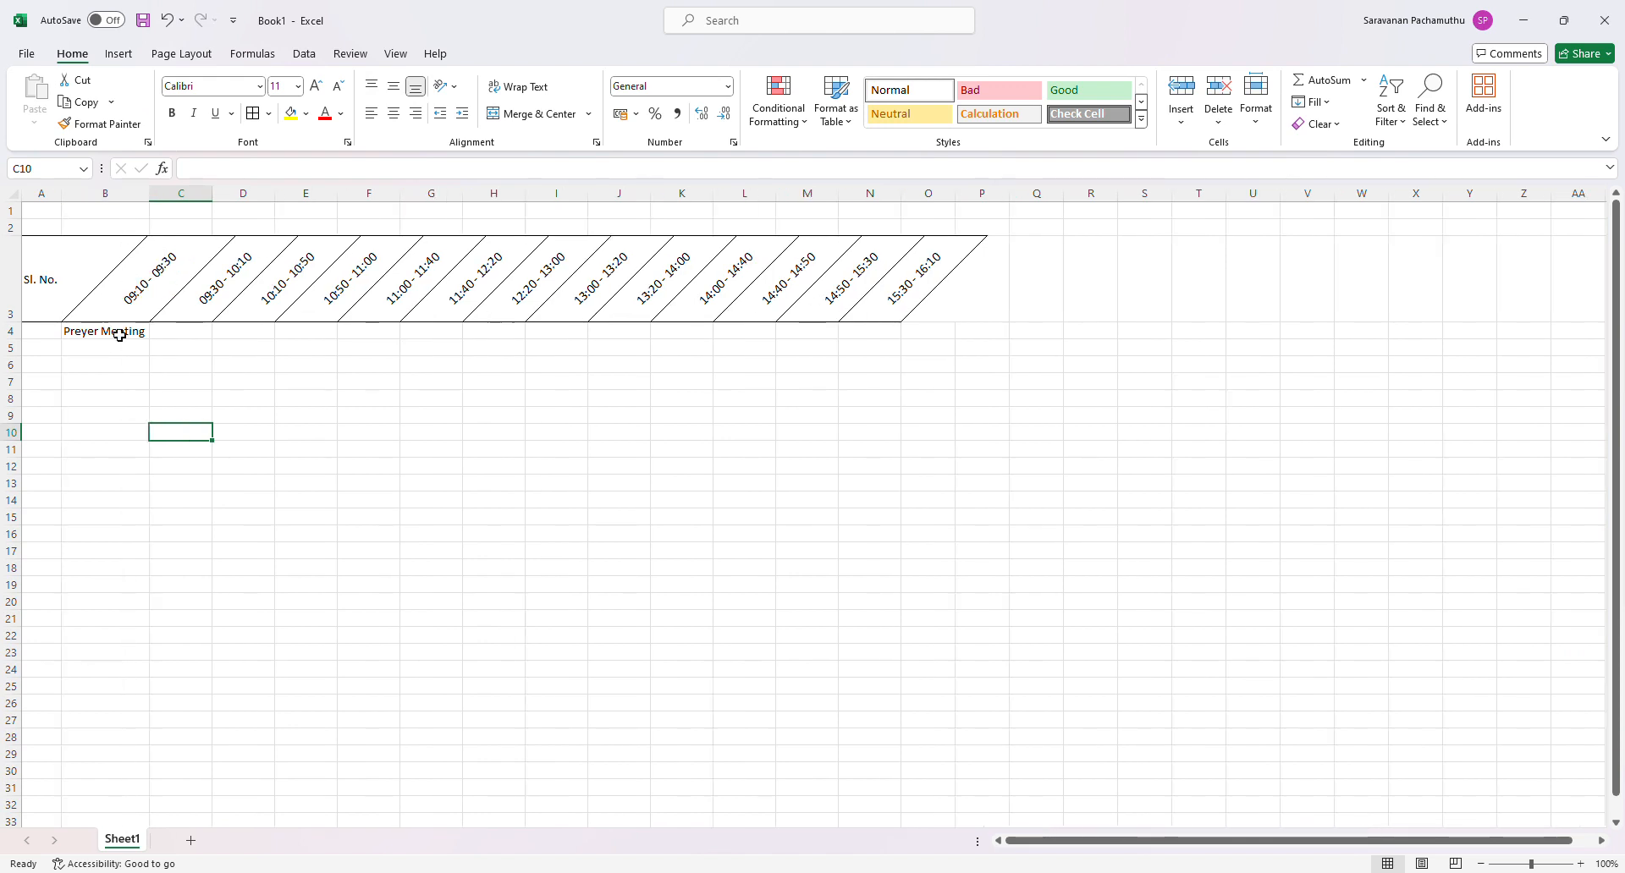
- Enter 1 St Period in C4 and fill the series across to D4
click(154, 333)
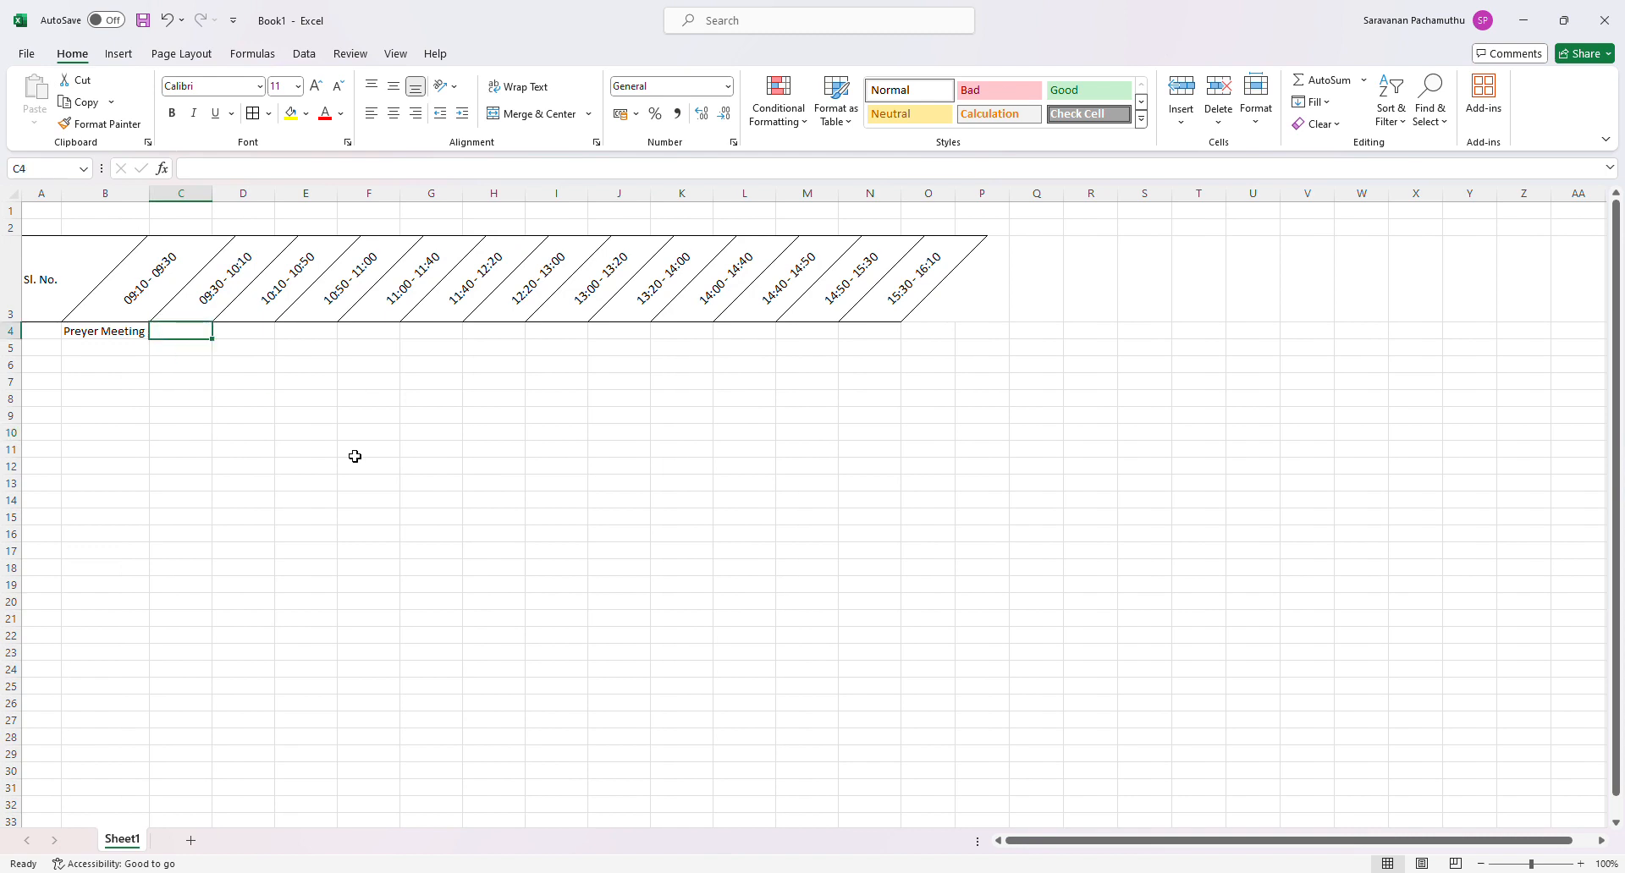
text(1)
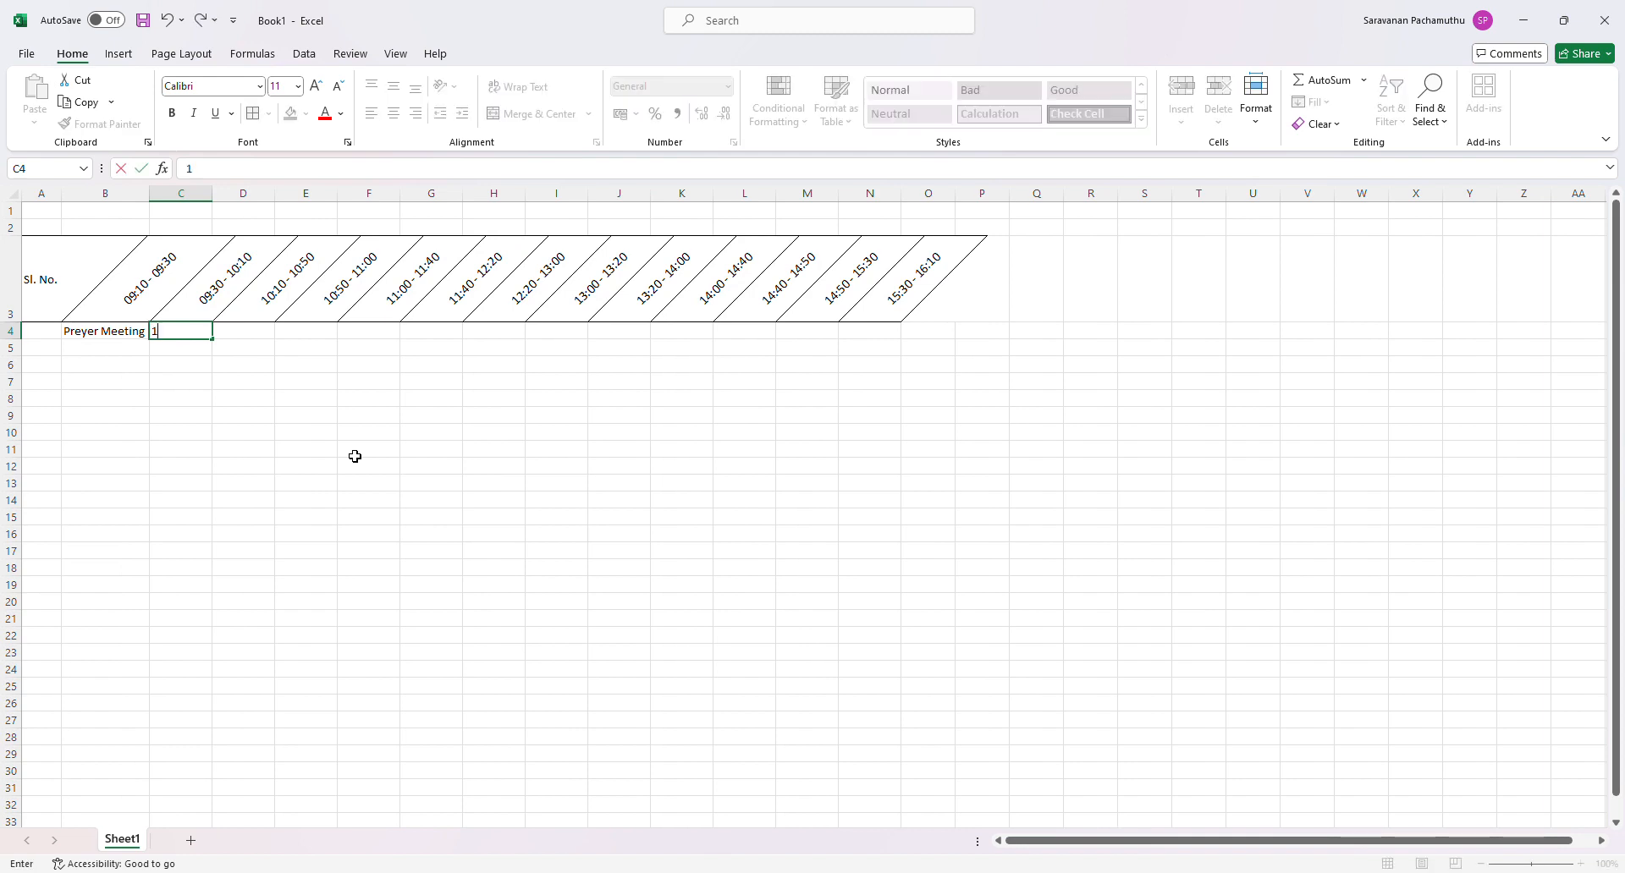
text( St Period)
click(277, 428)
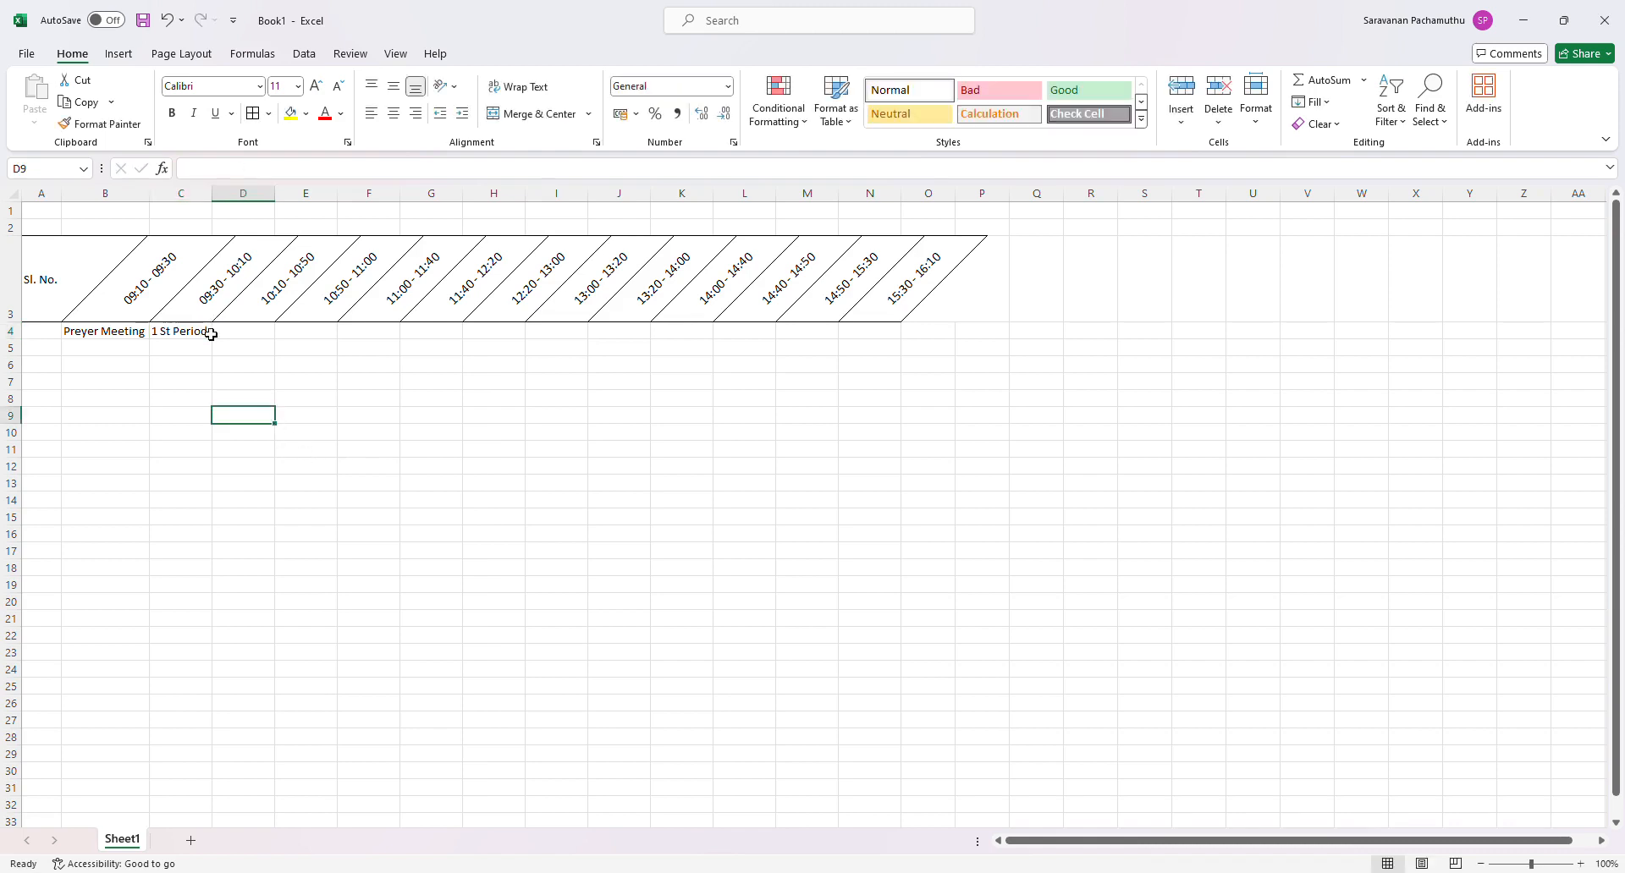
click(208, 332)
drag(212, 340, 269, 352)
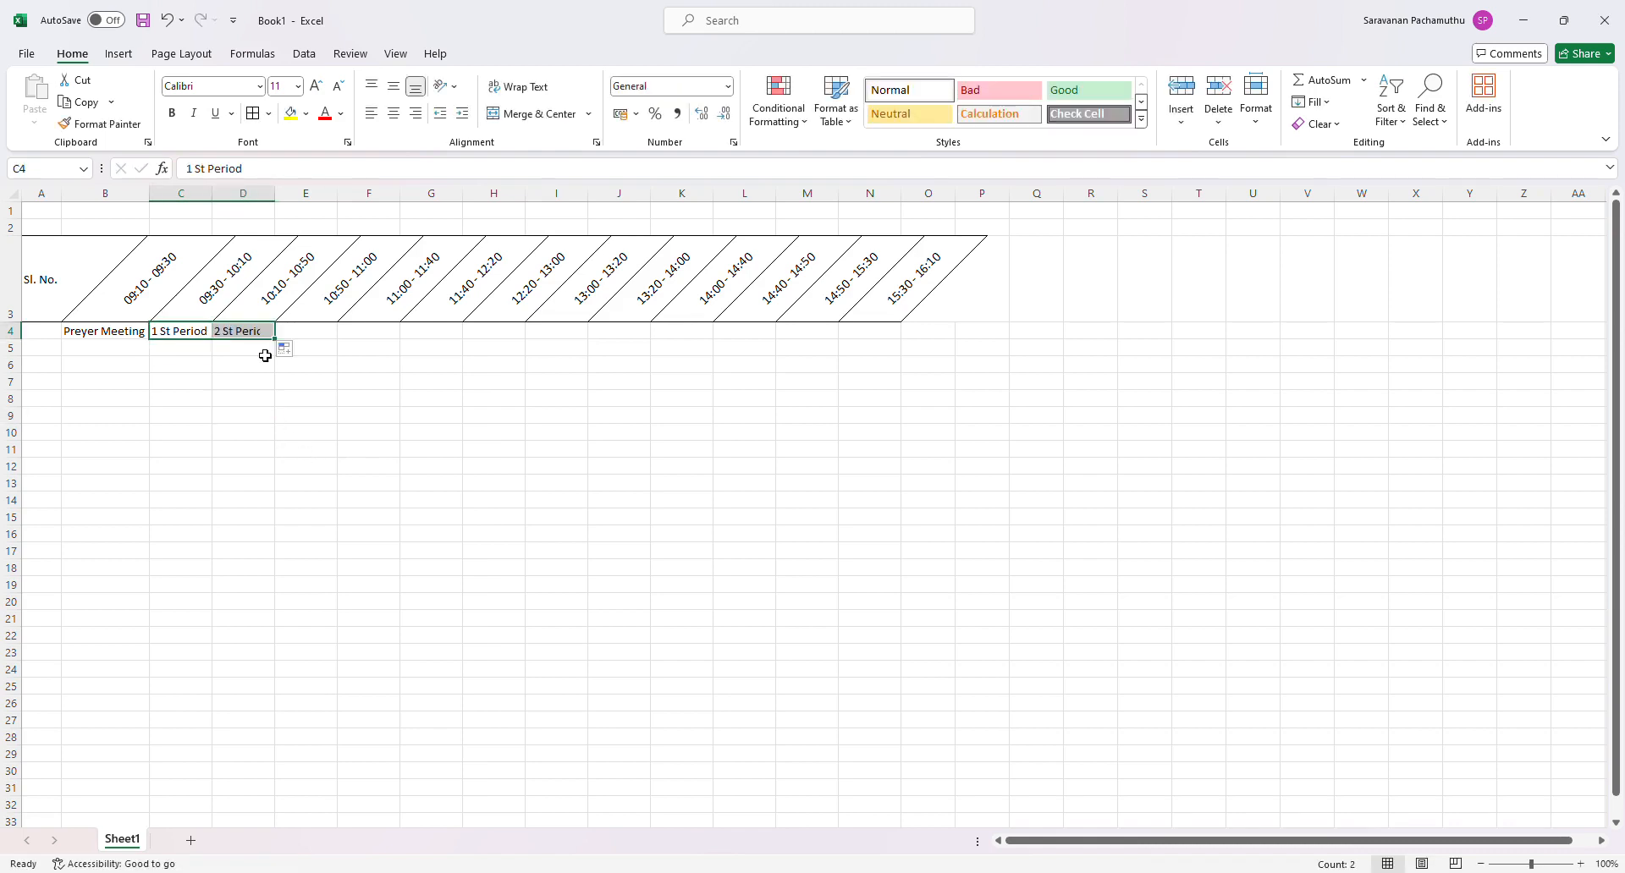
- Enter Morning Intervel in E4
click(303, 337)
text(M)
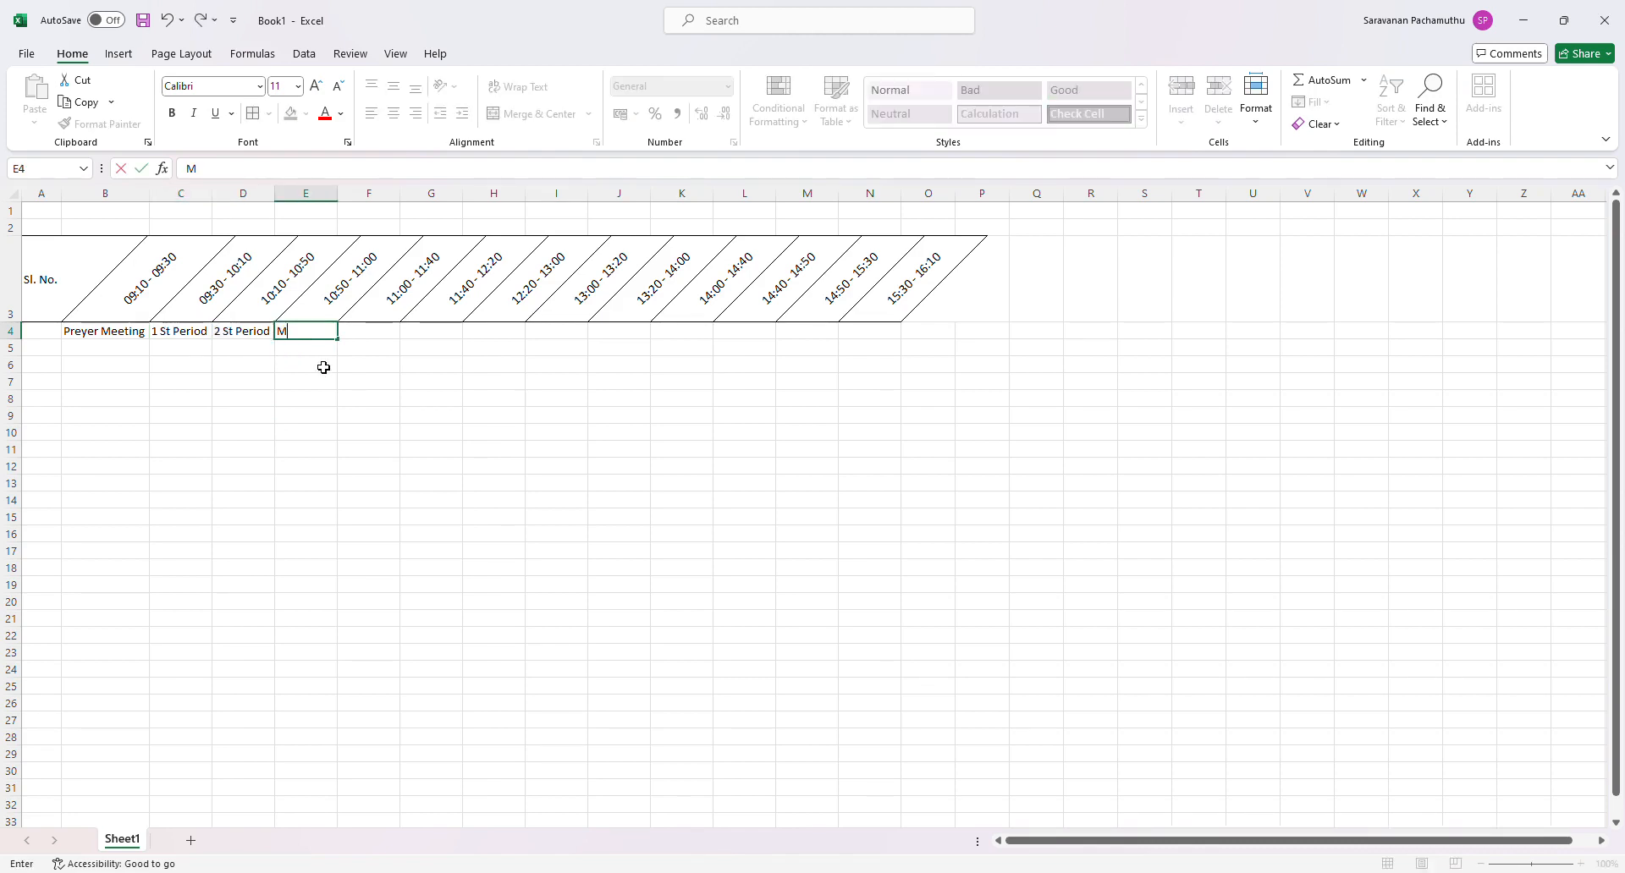
text(orning Intervel)
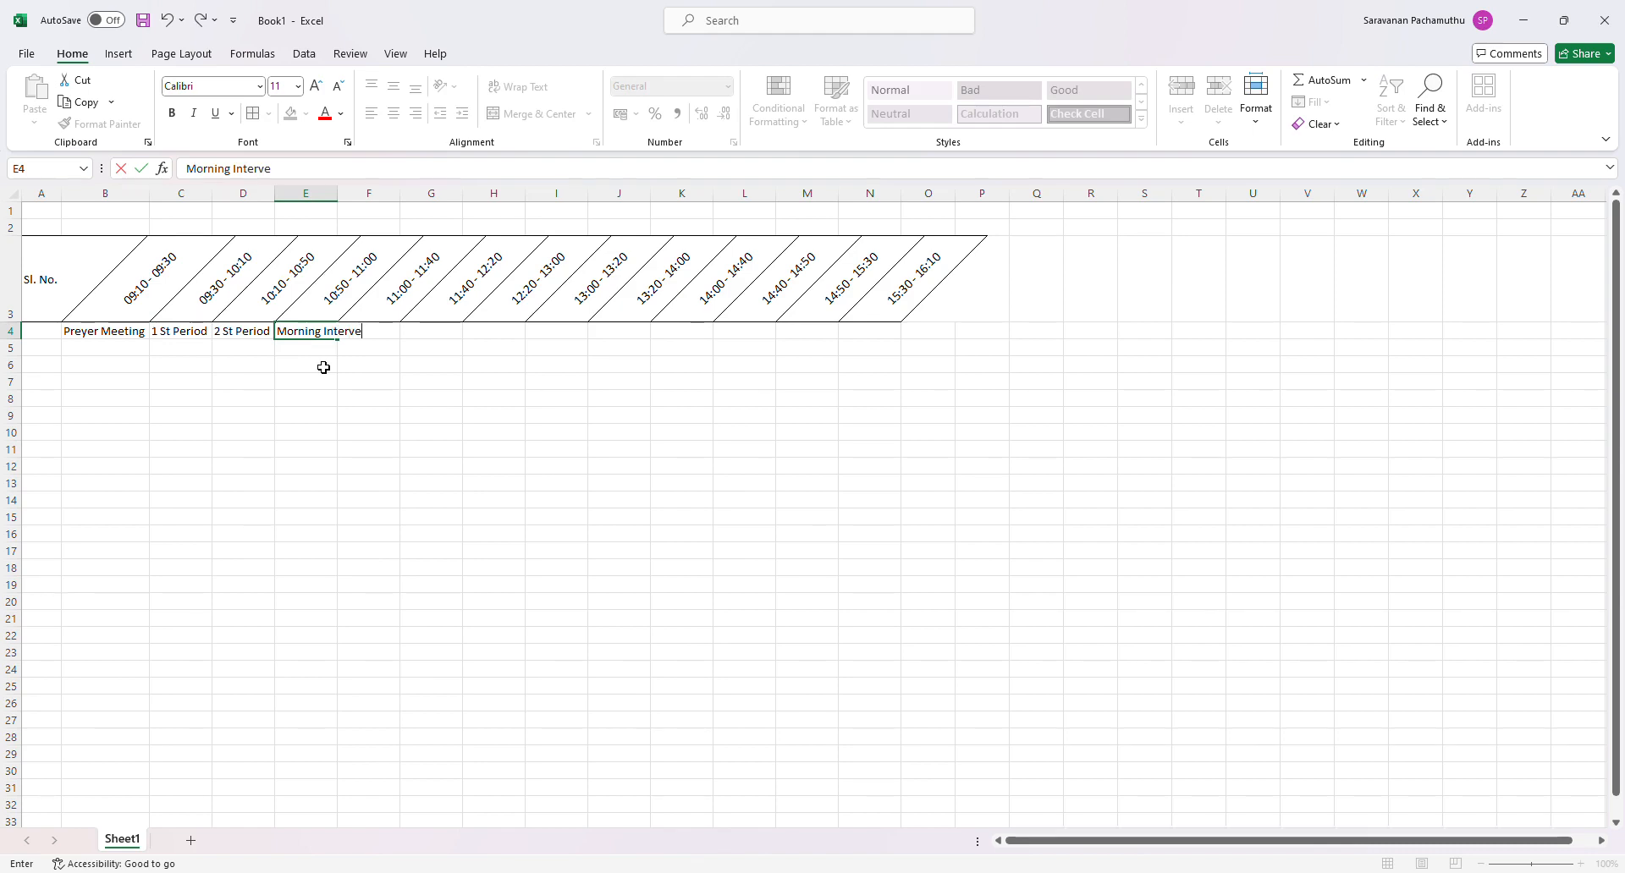
click(370, 418)
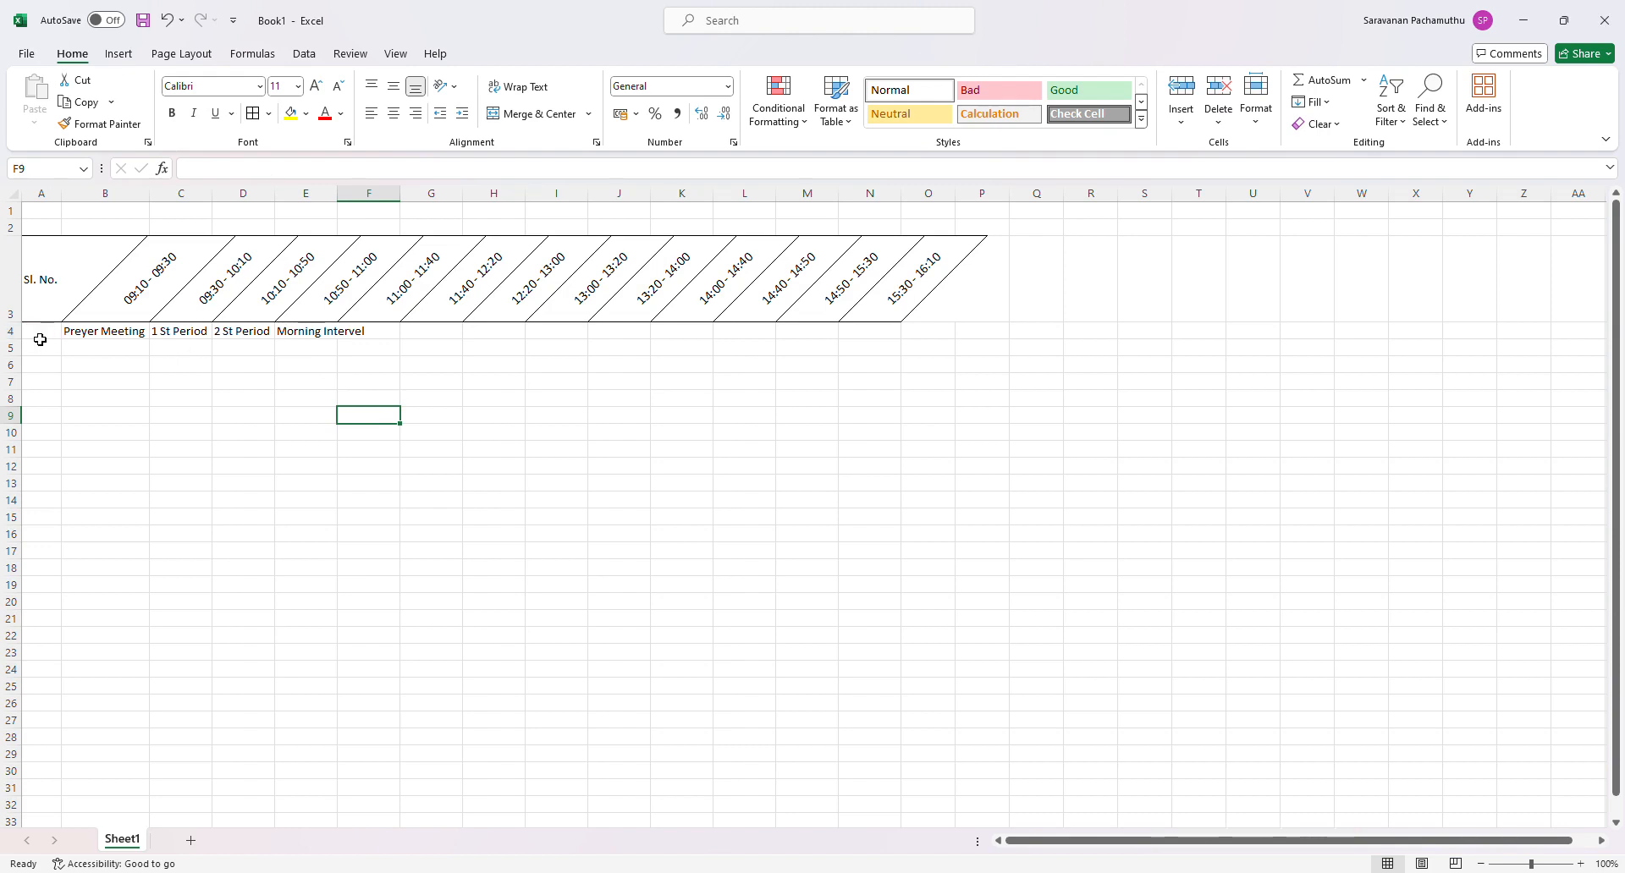
- Wrap the text in all of row 4 and center it vertically and horizontally
click(12, 331)
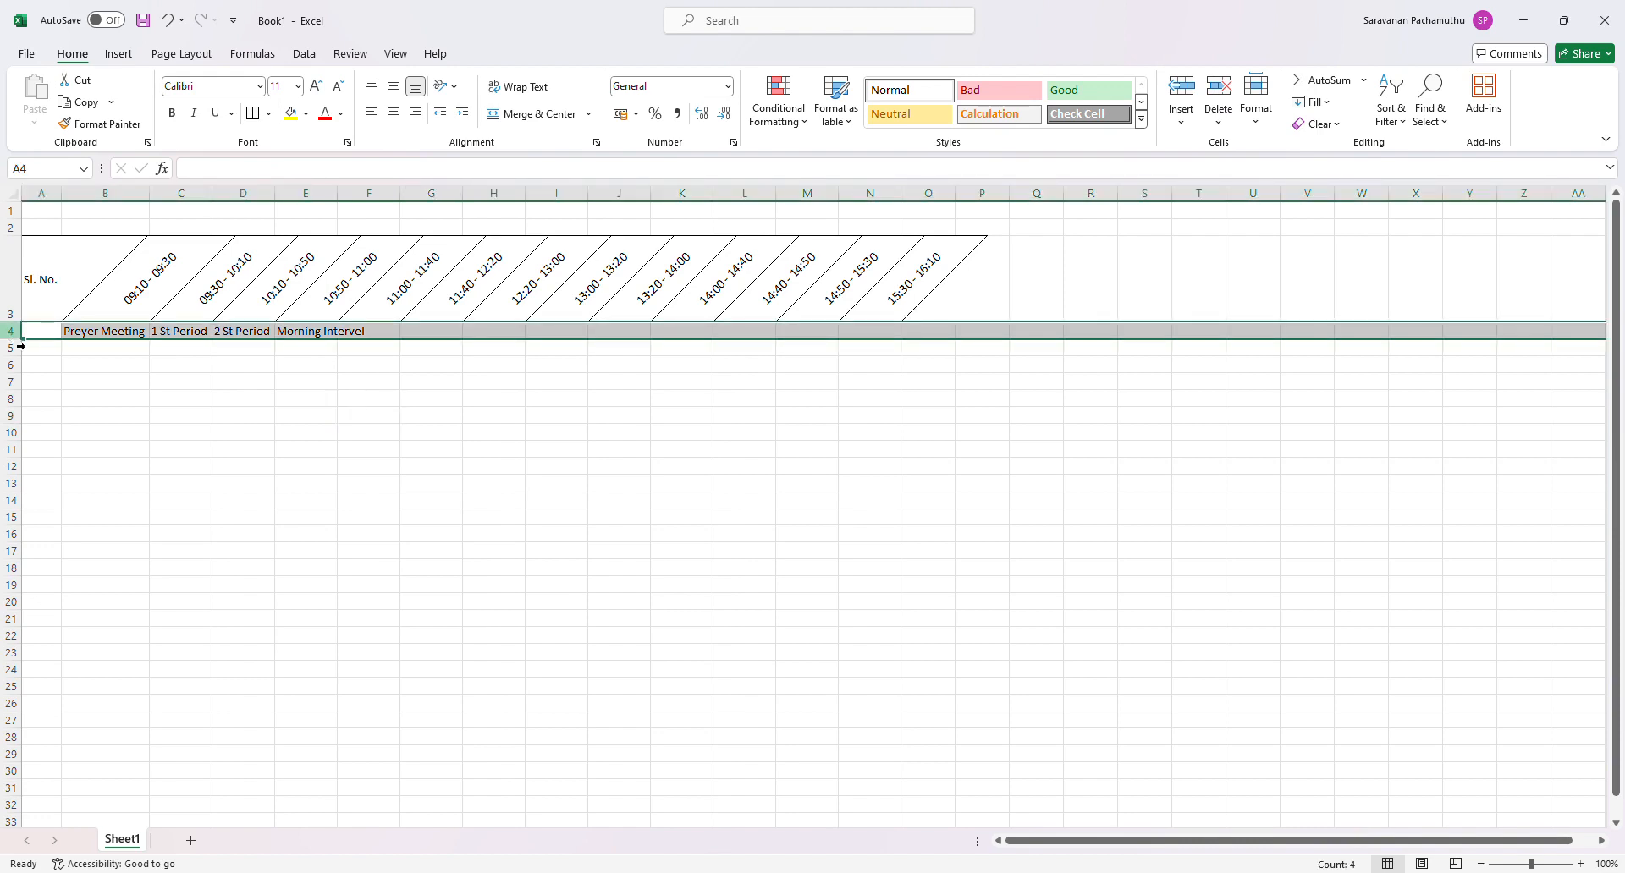
click(524, 88)
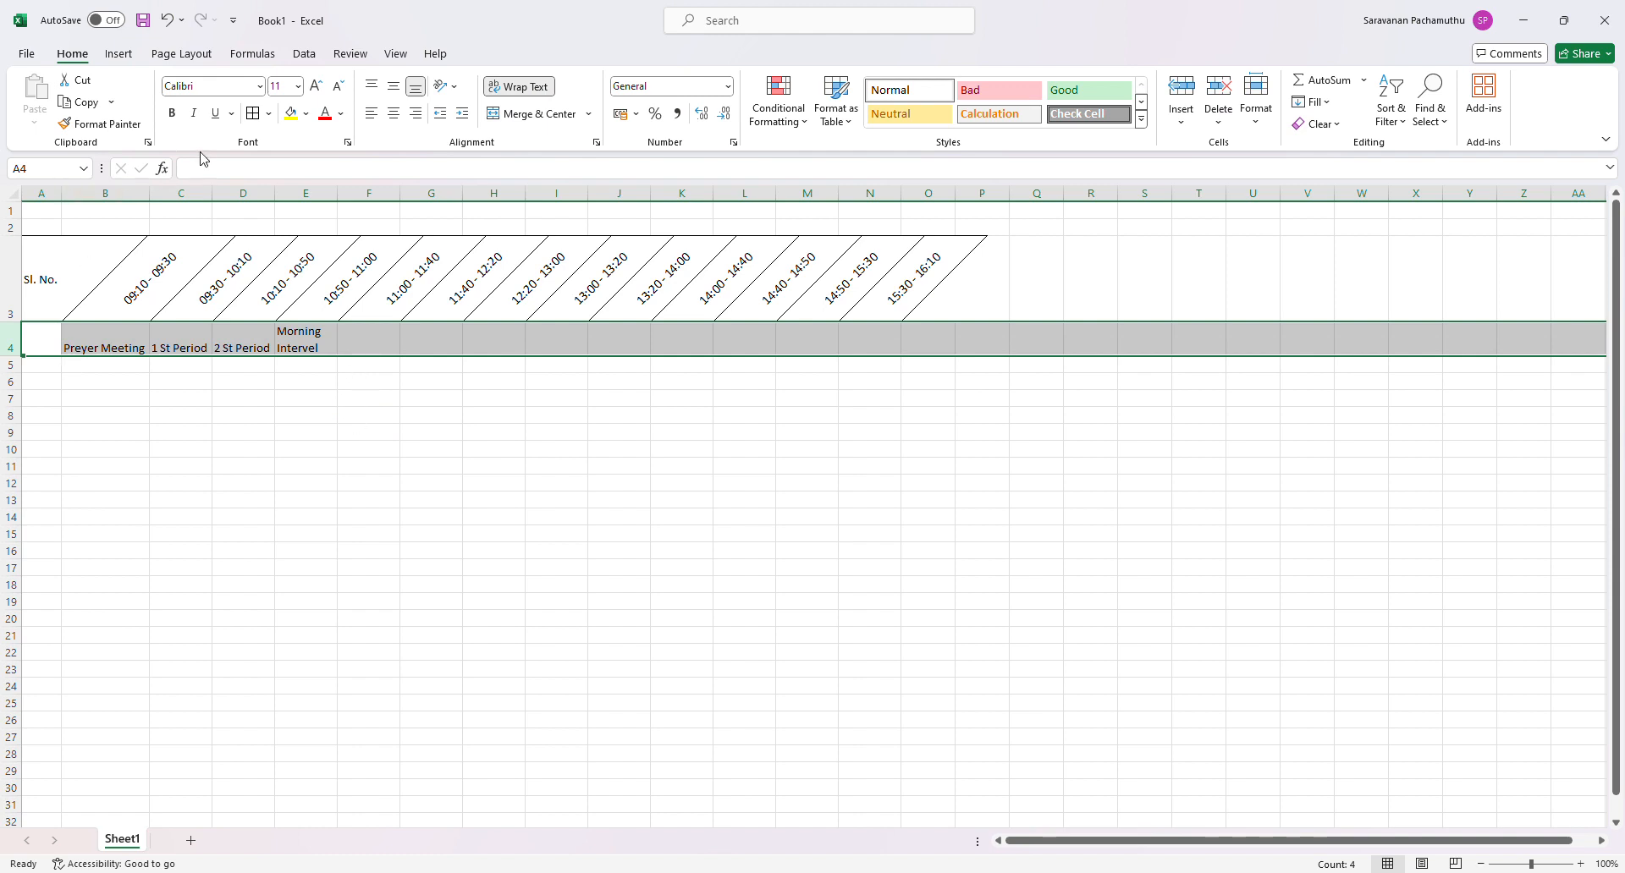
click(395, 87)
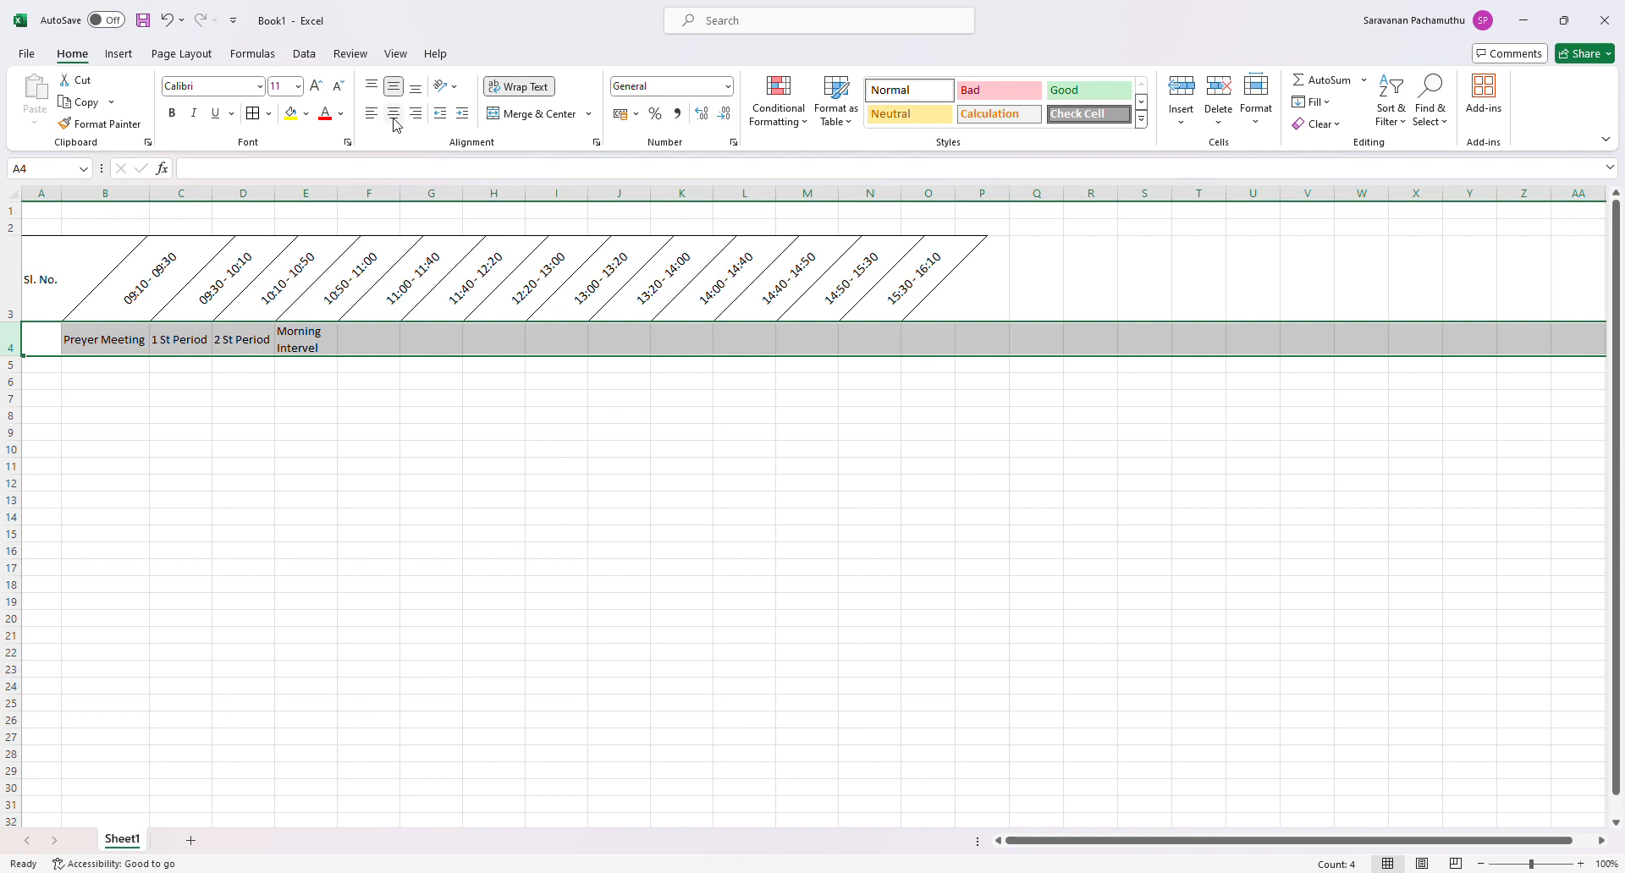
click(395, 119)
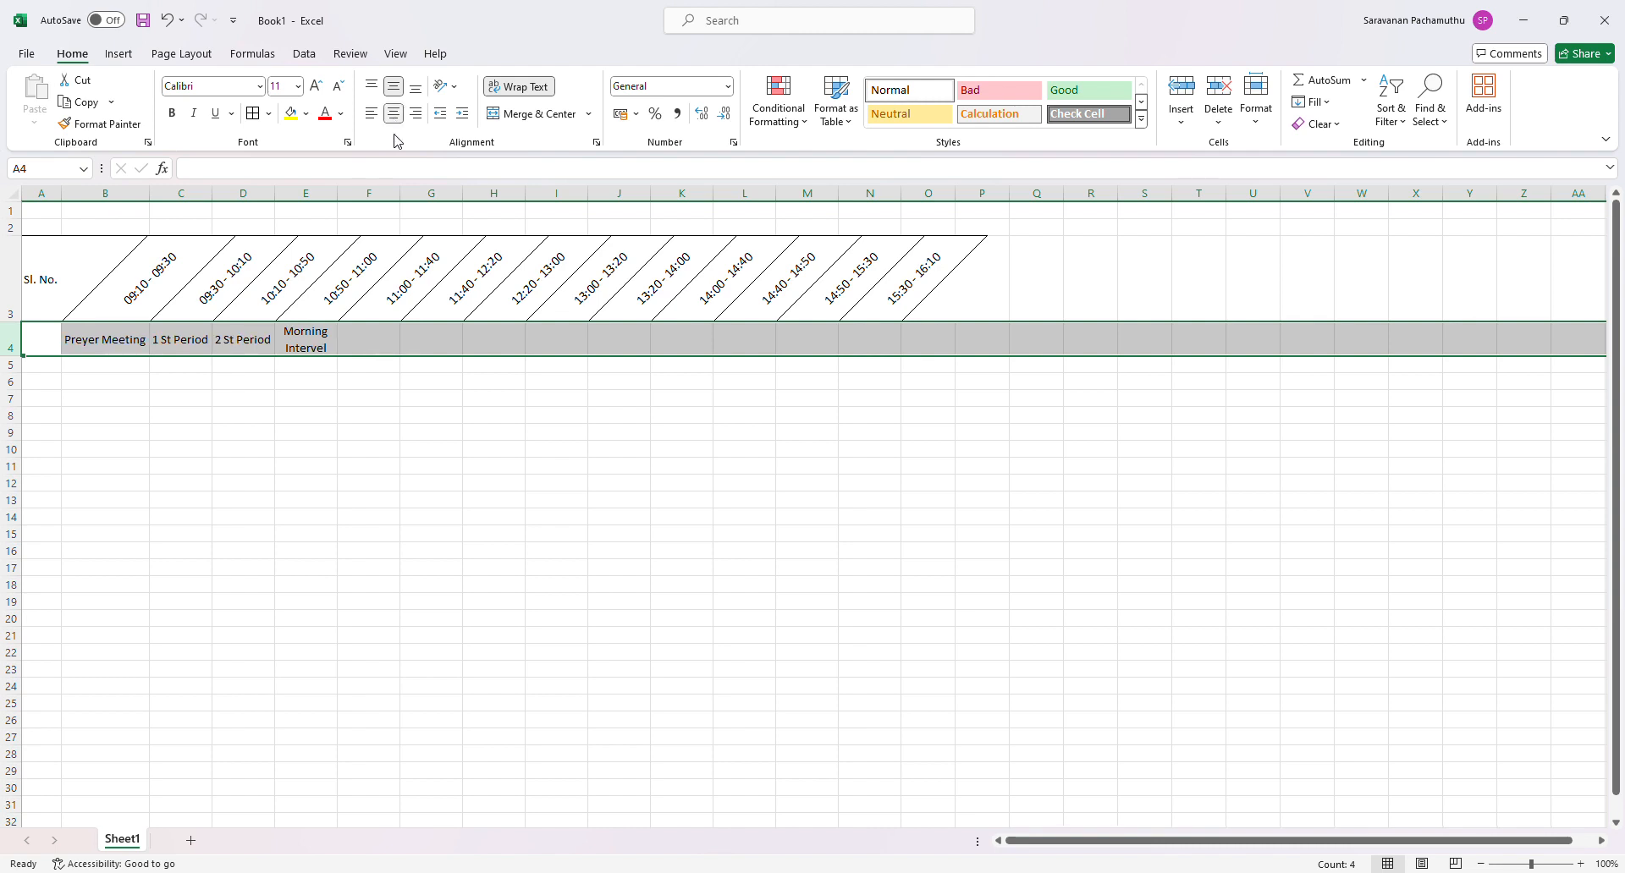
click(453, 468)
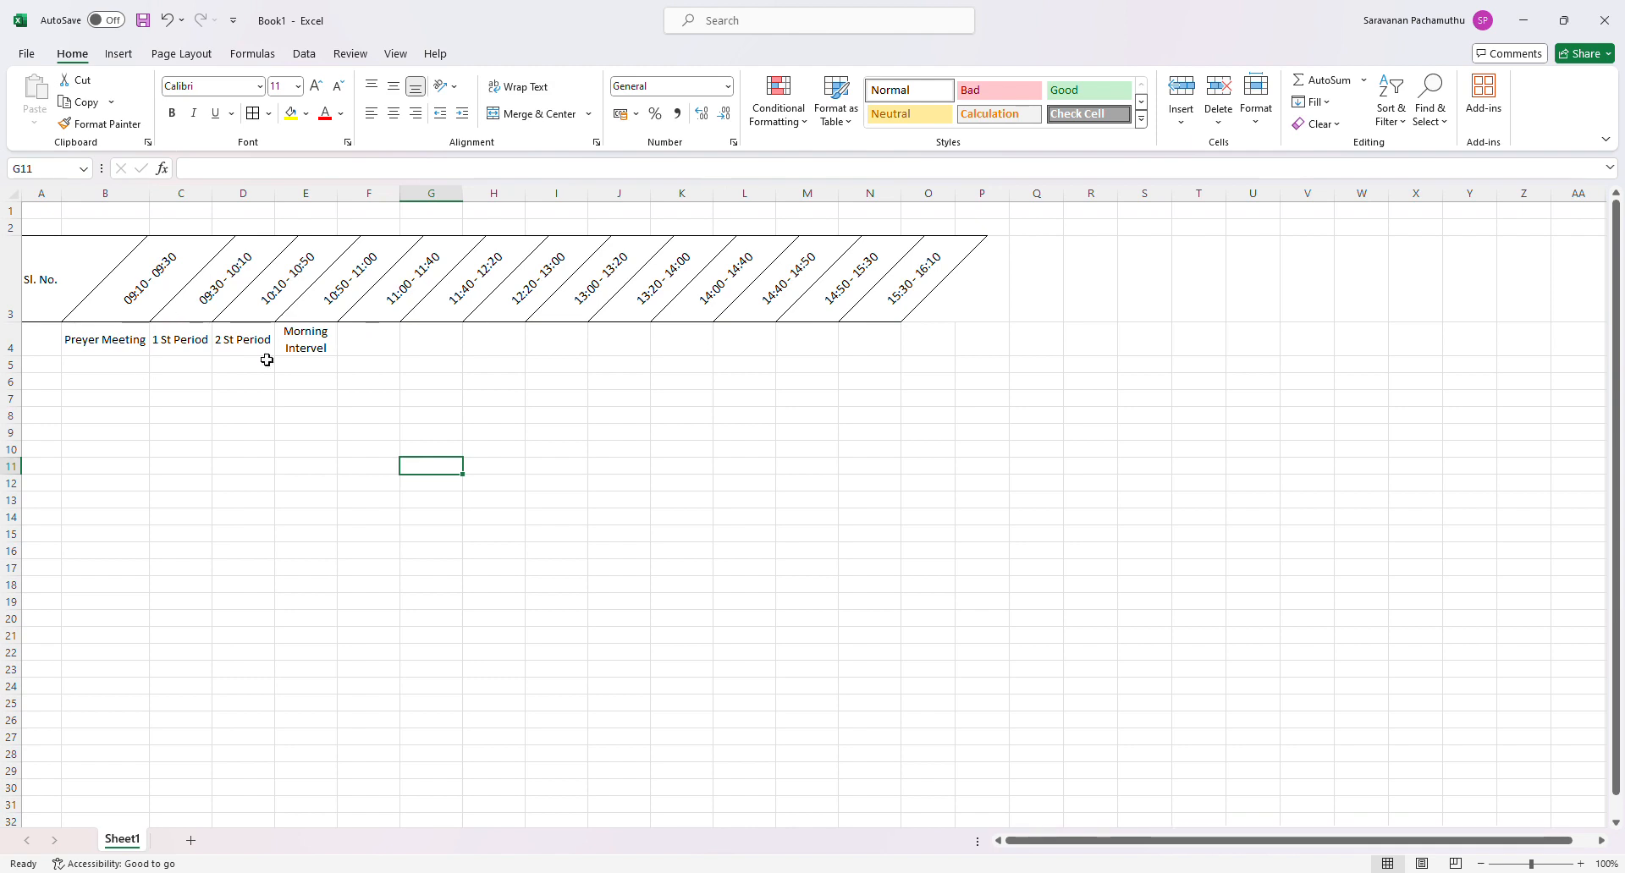
- Enter 3rd Period in F4 and fill the series across to G4
click(391, 345)
text(3)
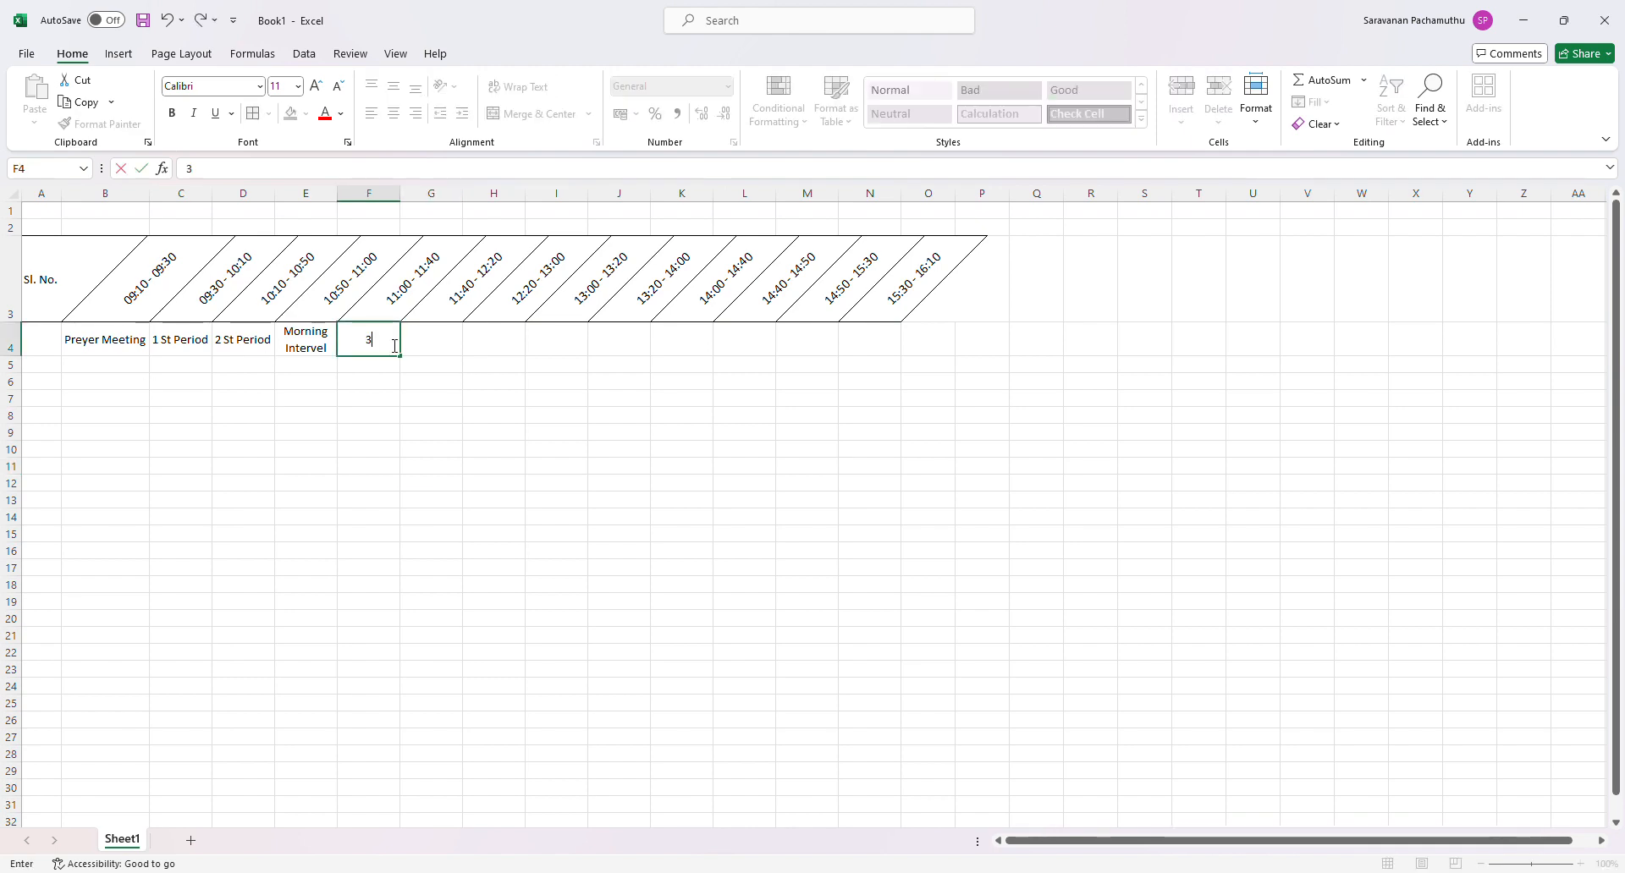
text(rd Period)
drag(401, 356, 479, 364)
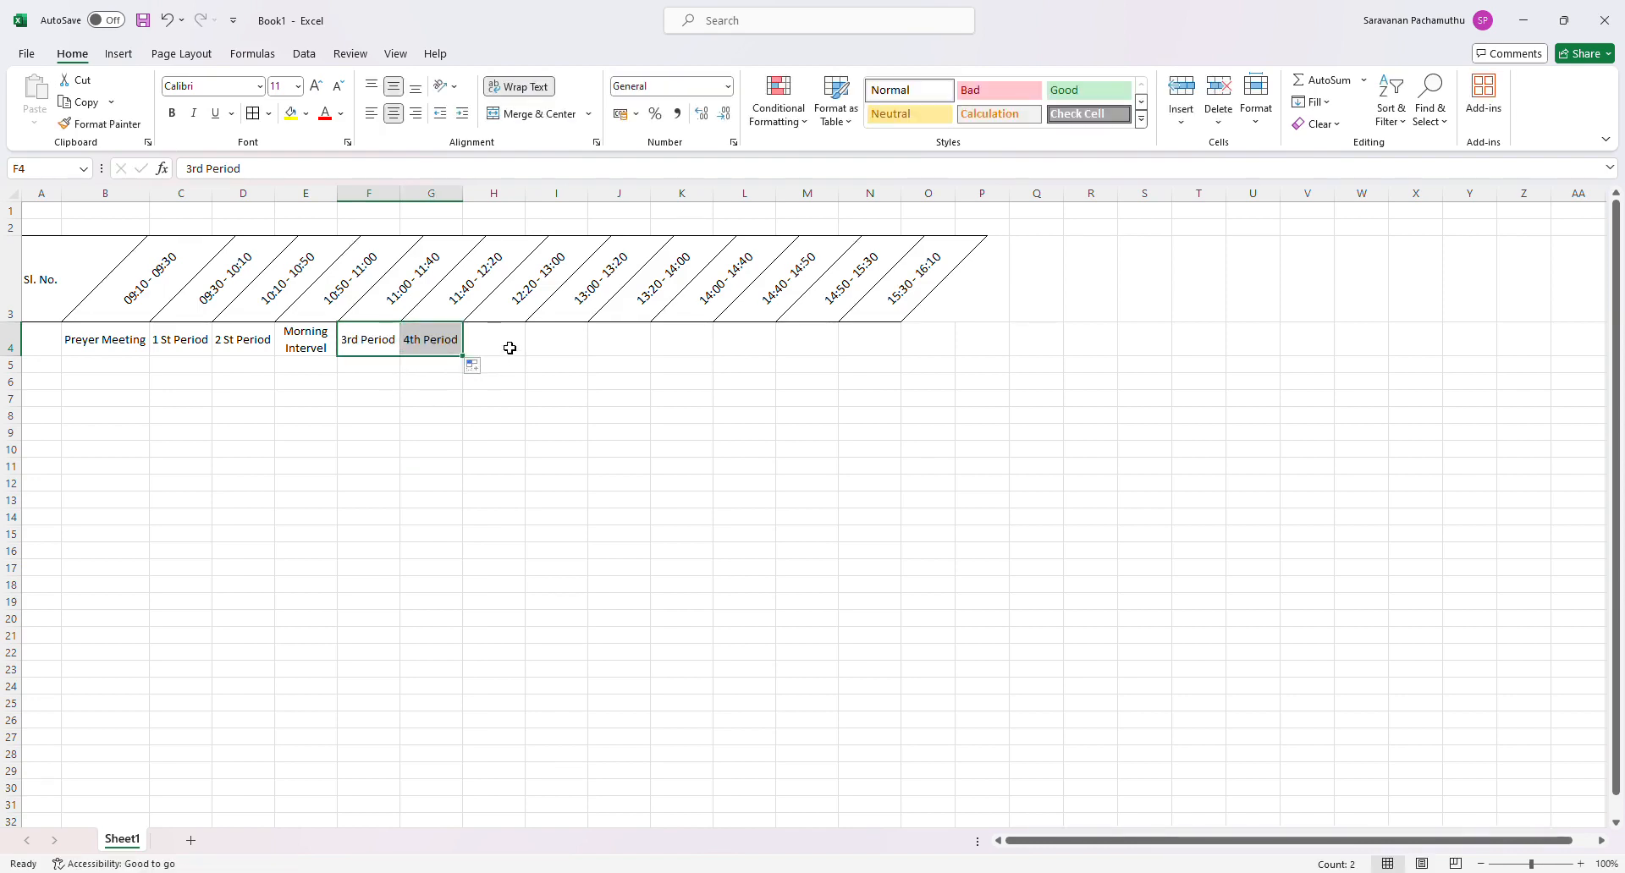
- Enter Lunch Intervel in H4
click(509, 346)
text(L)
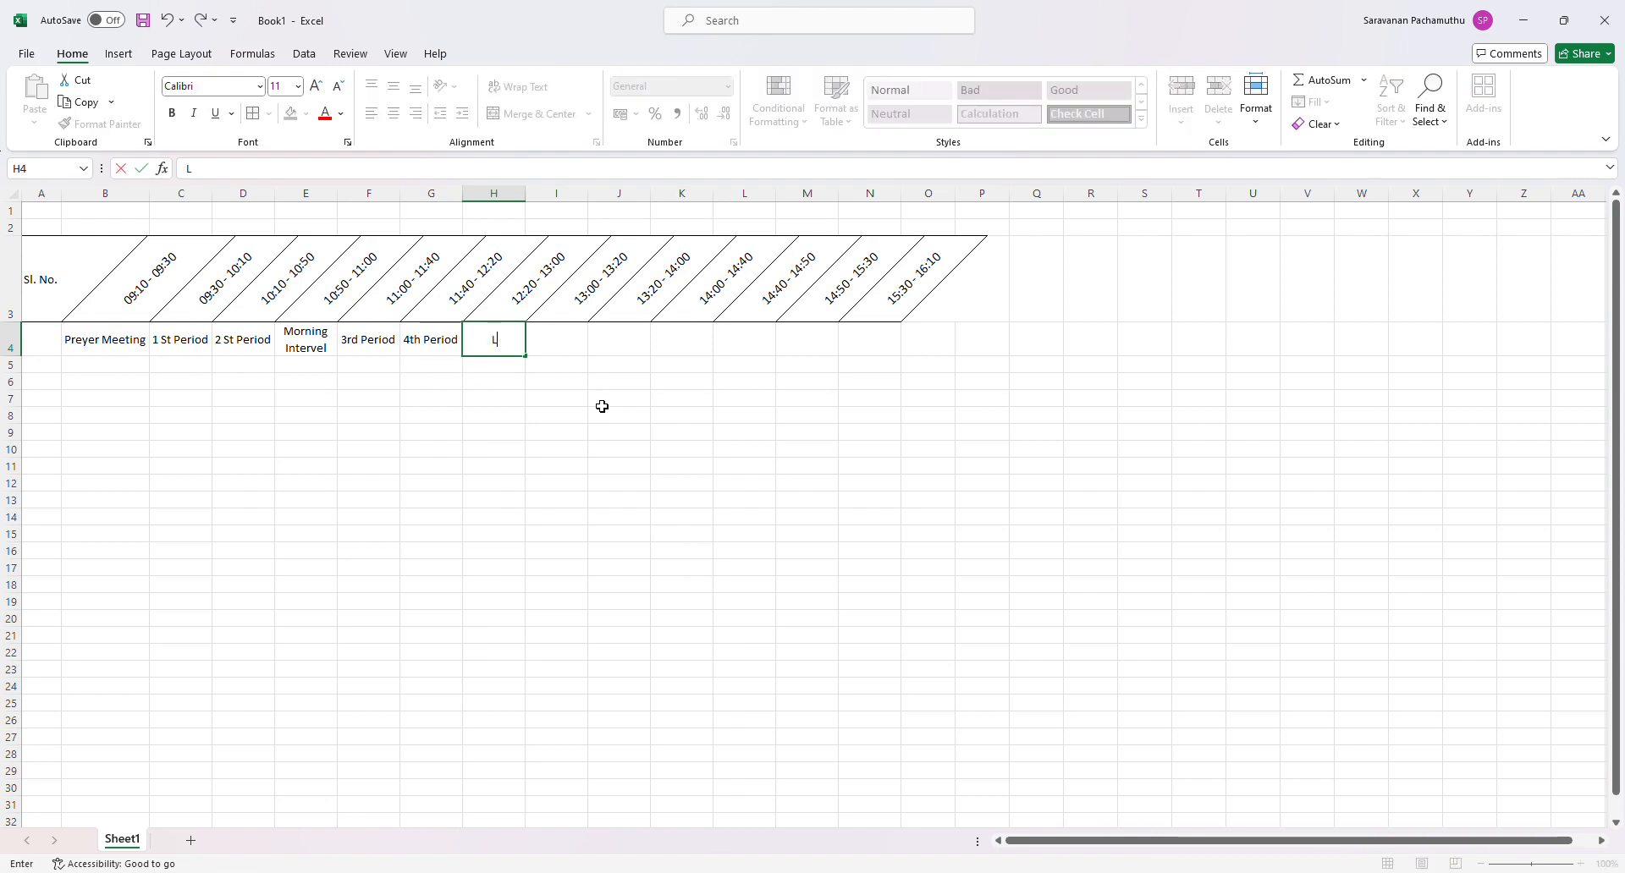
text(unch Intervel)
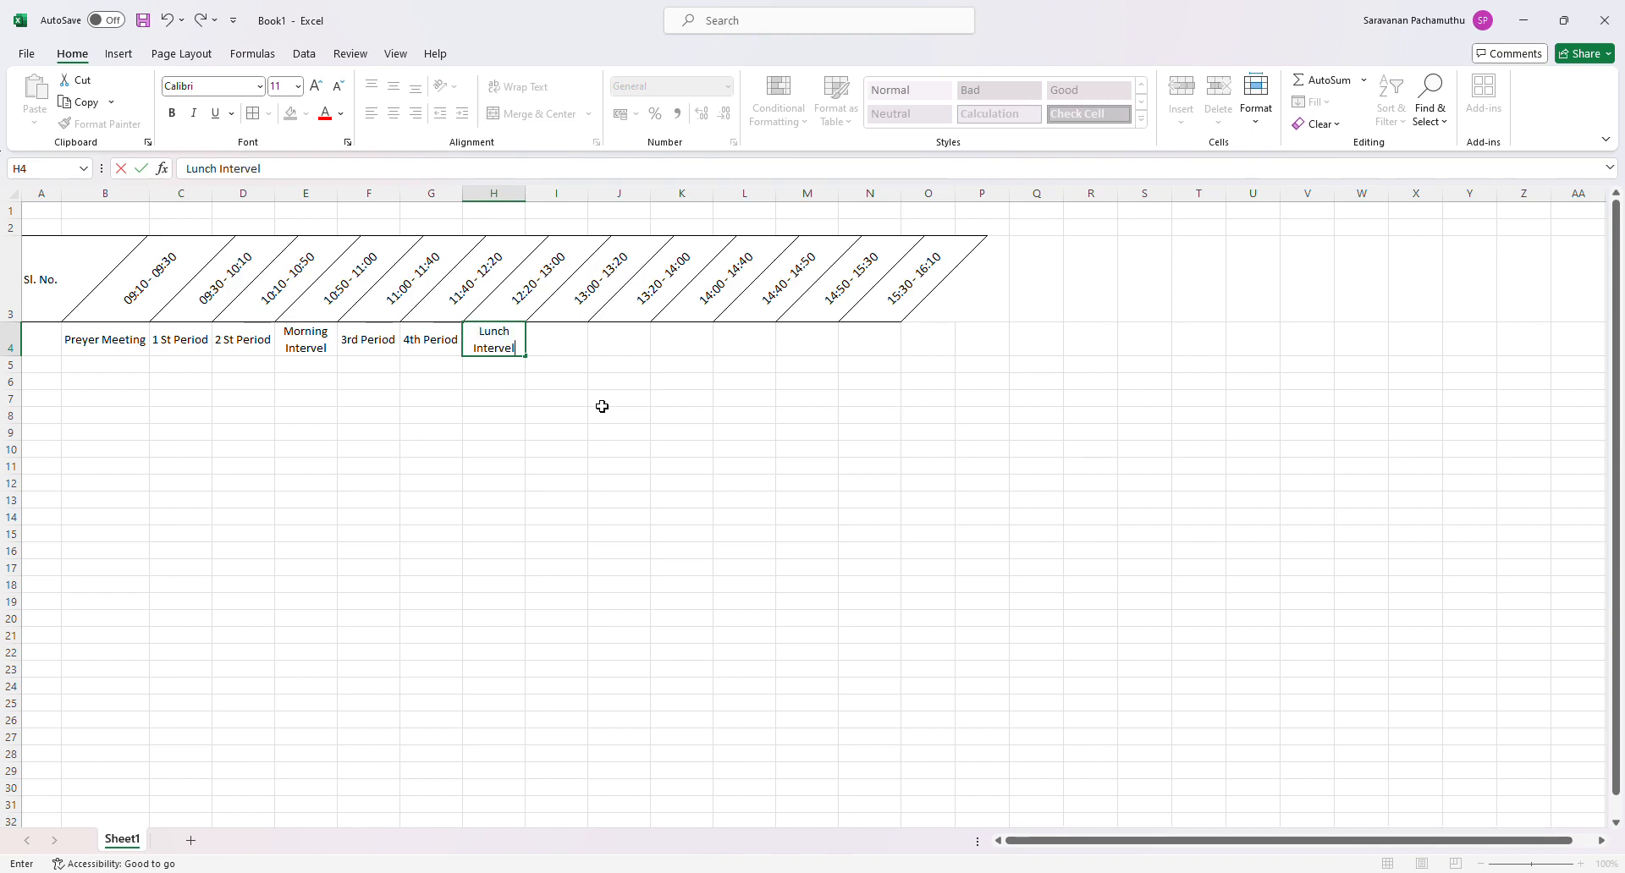
key(Tab)
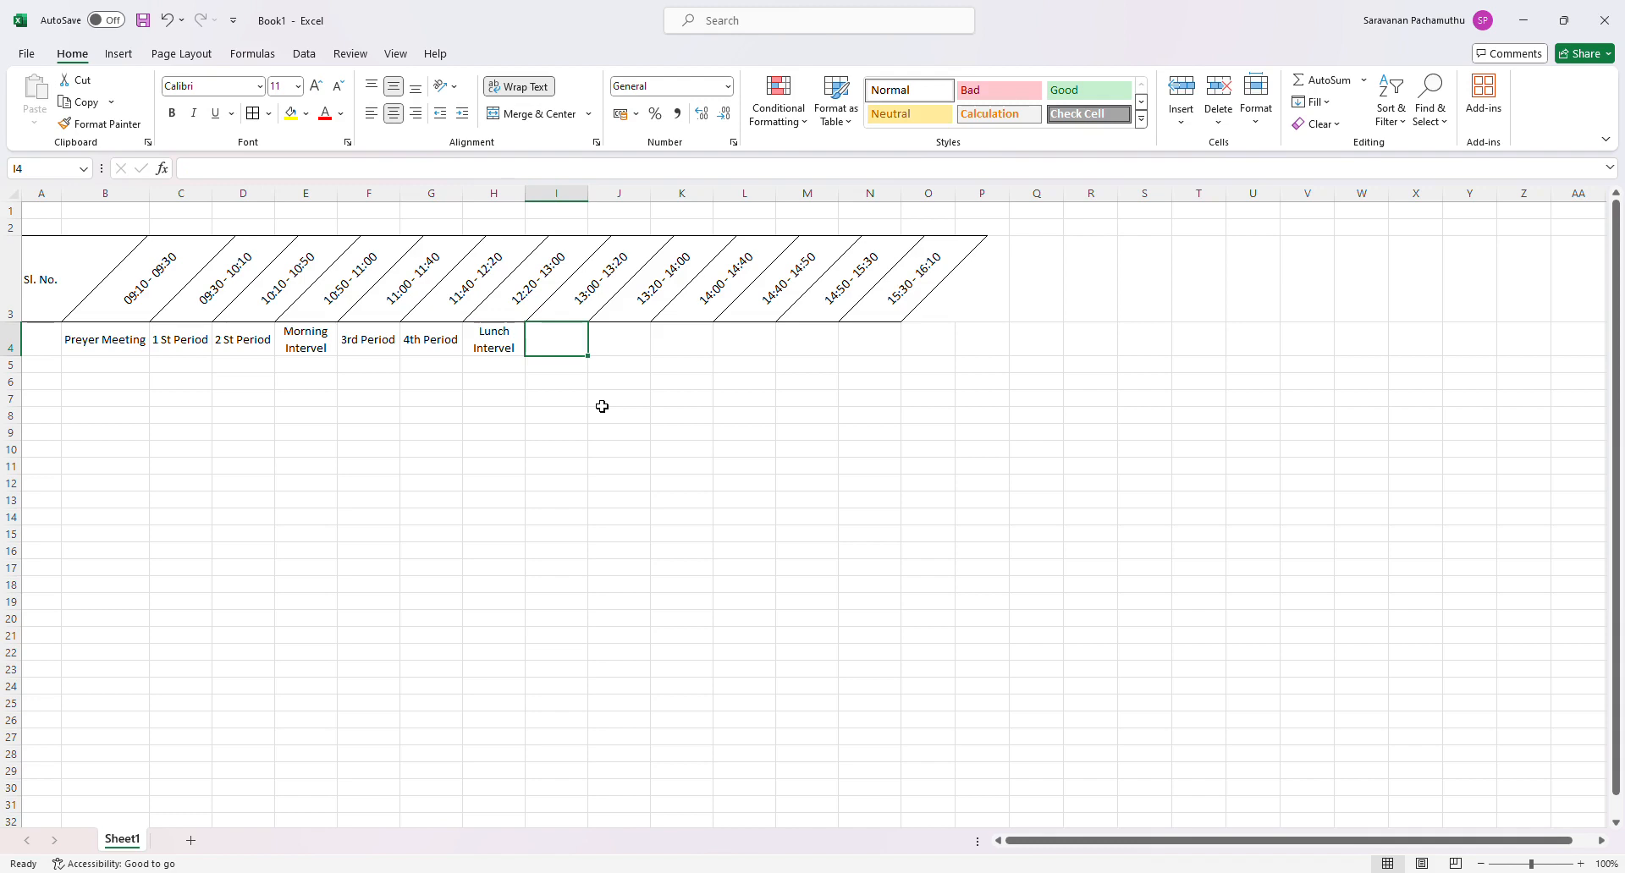
- Enter News Paper Reading in I4
text(N)
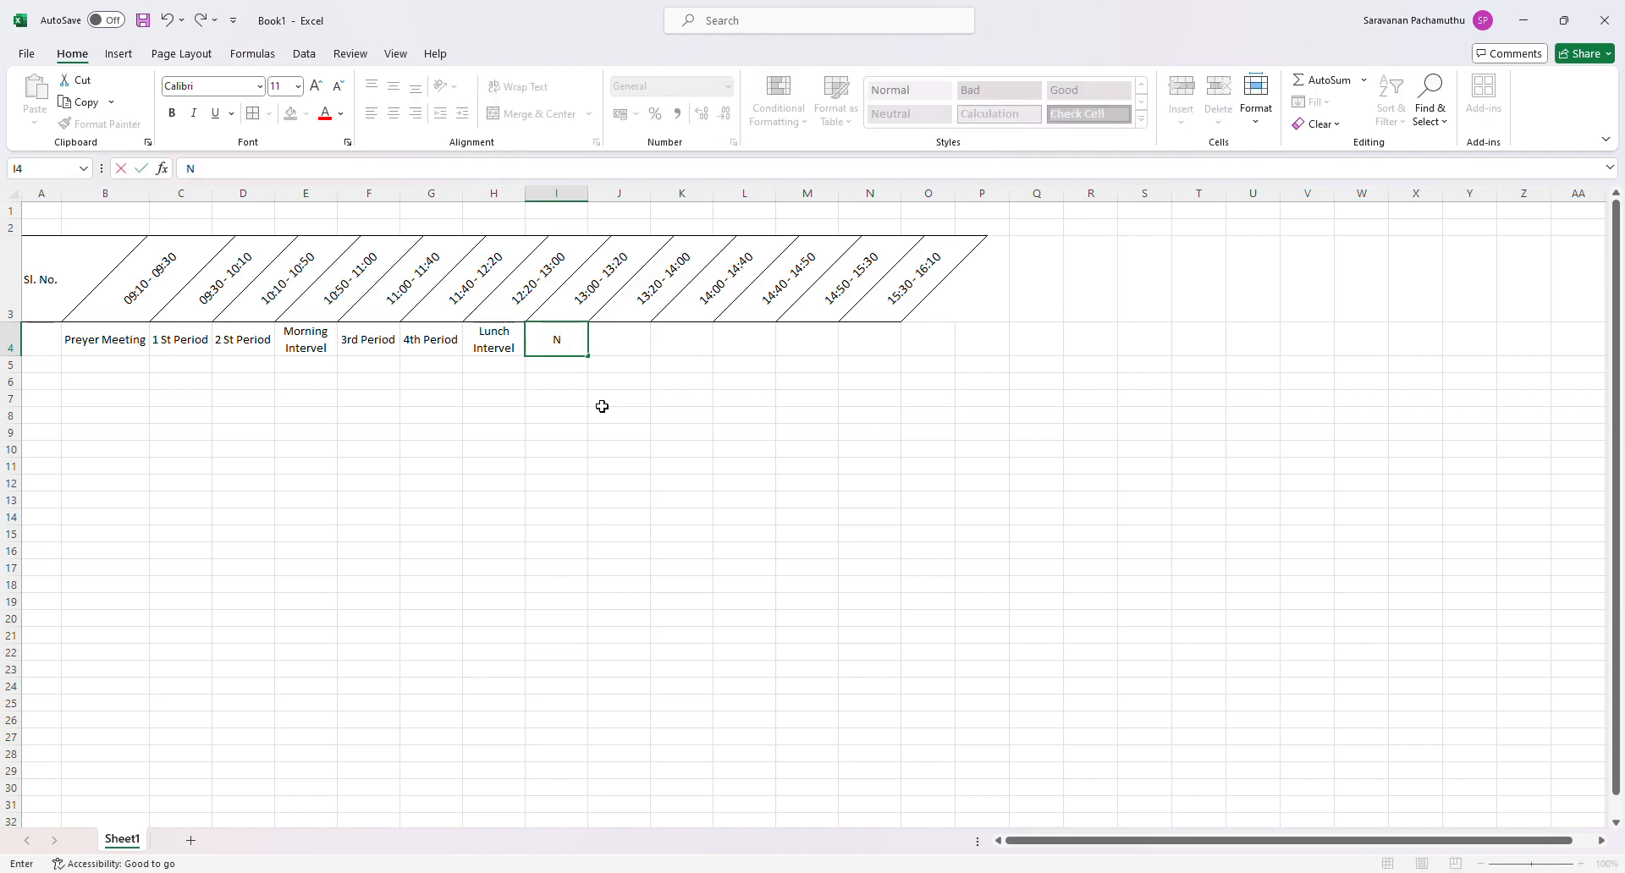
text(ews Pa)
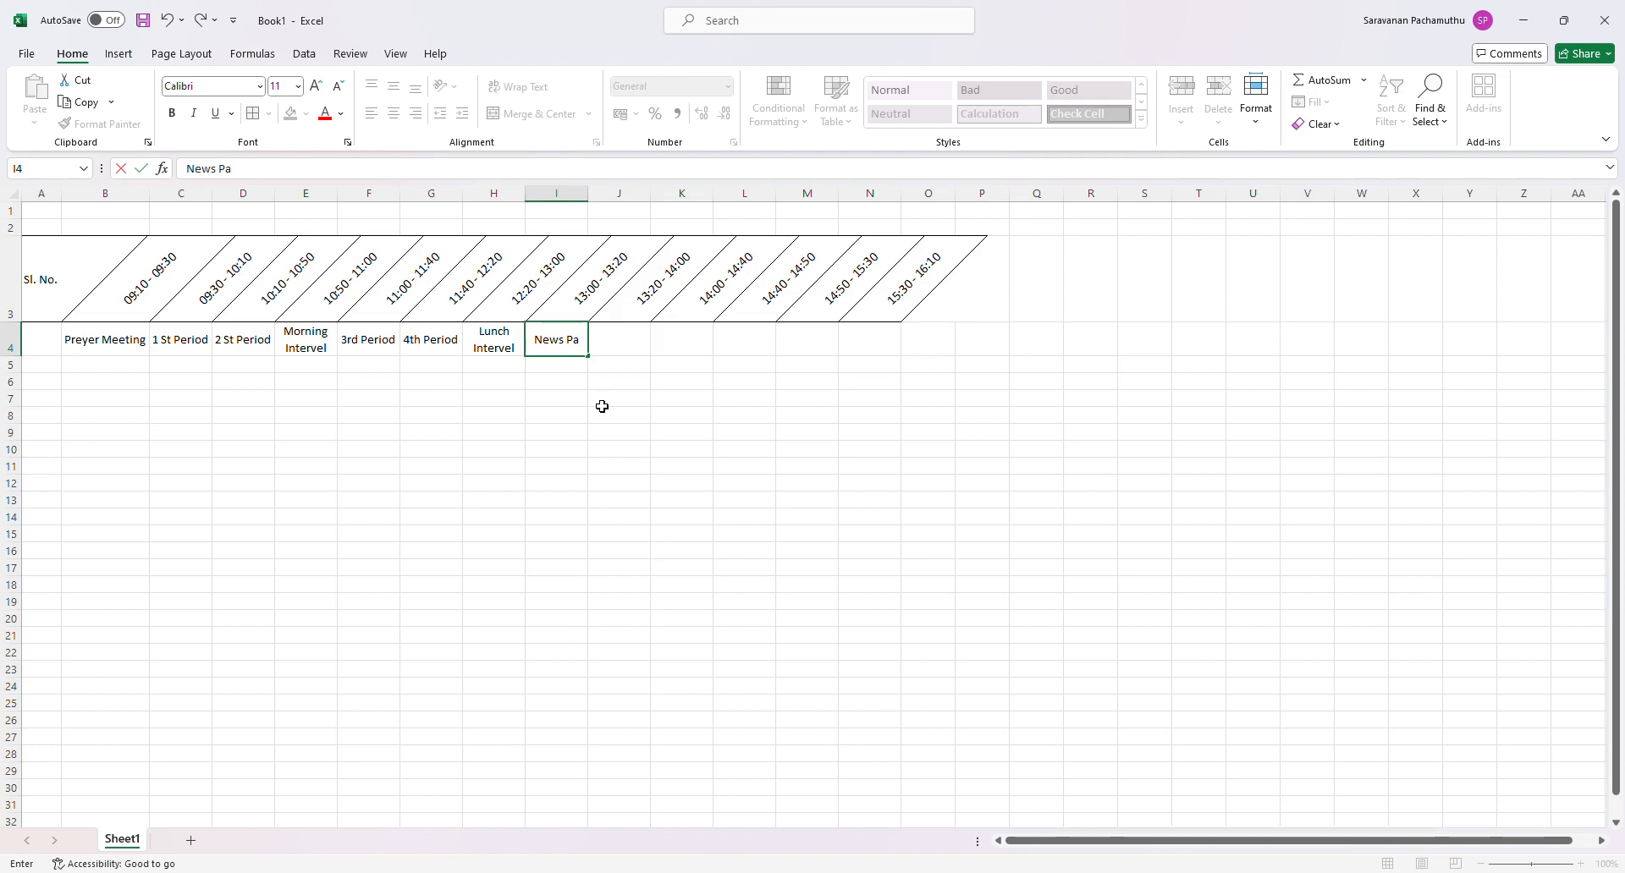
text(per Reading)
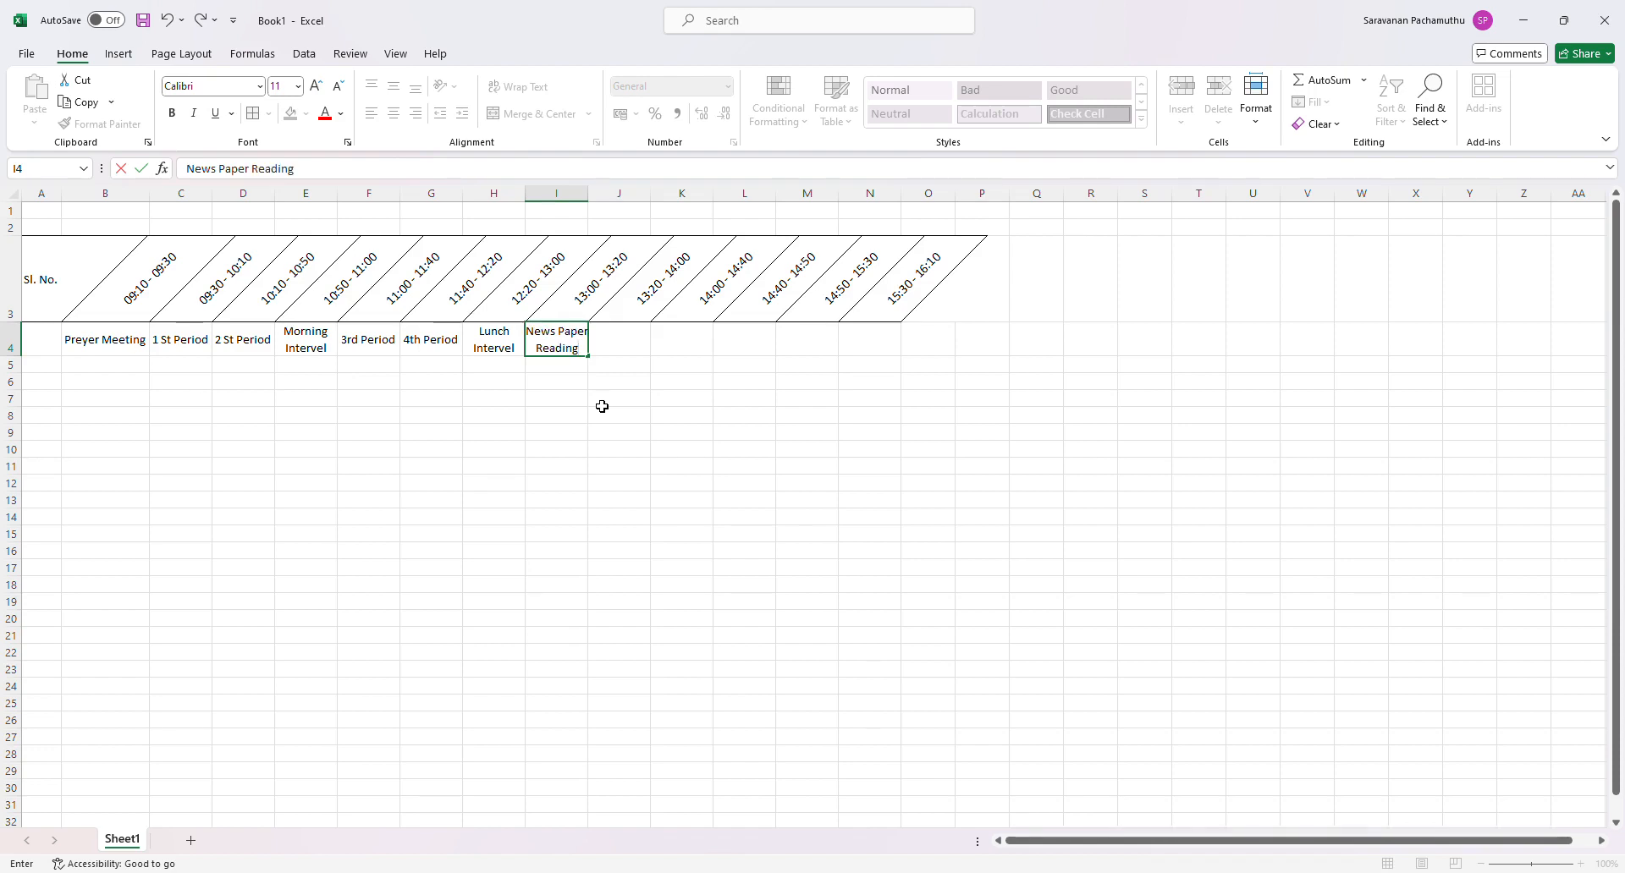
key(Tab)
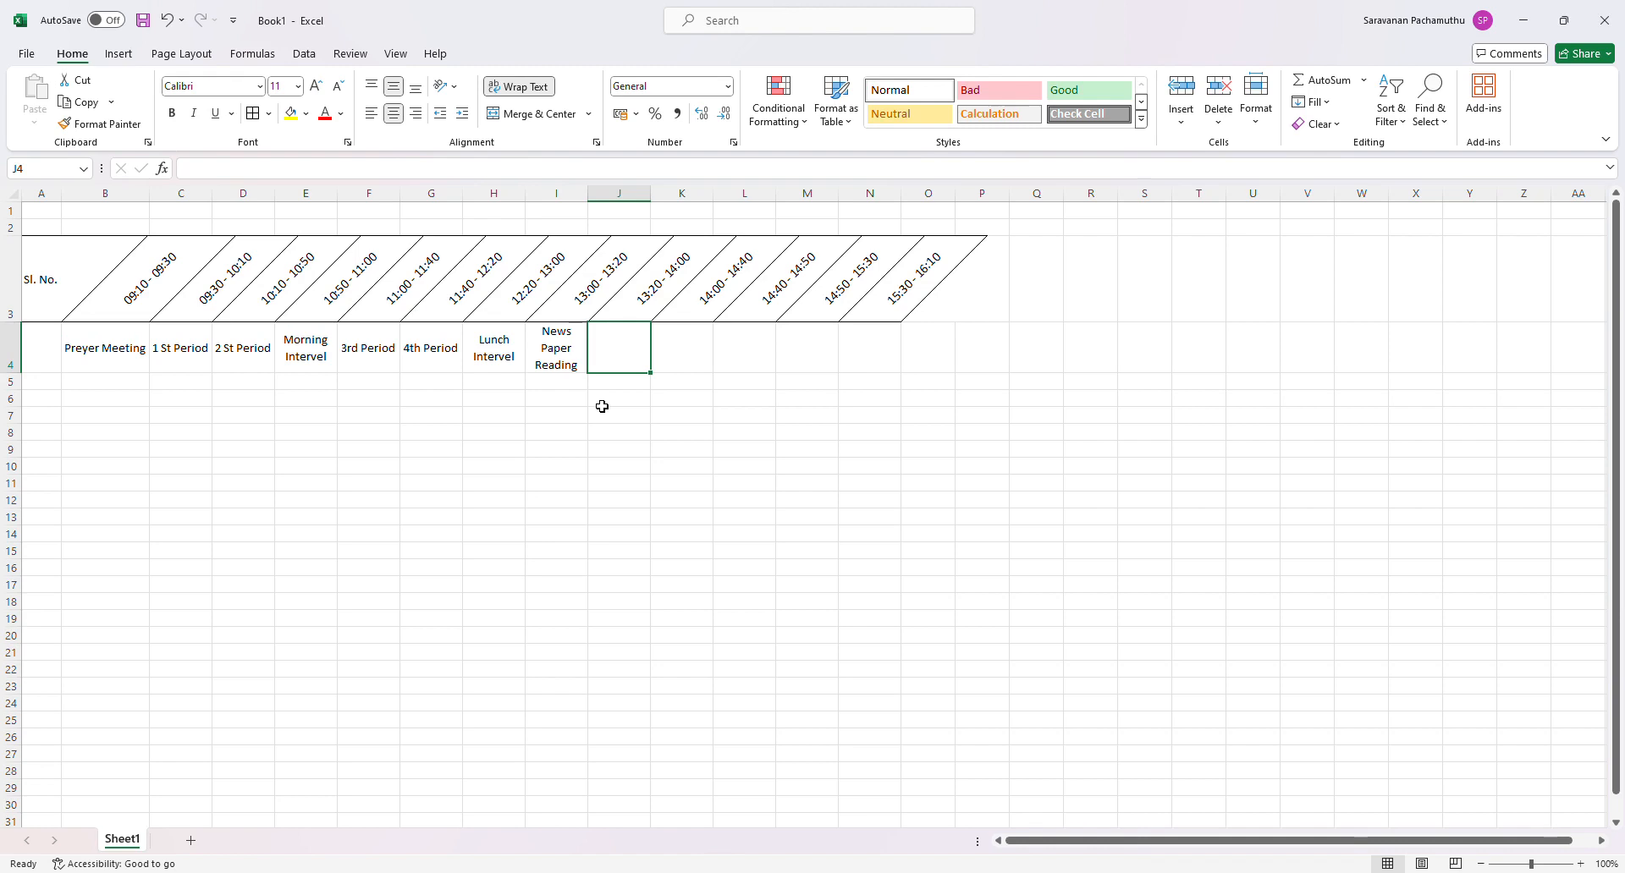
- Enter 5th Period in J4 and fill the series across to K4
text(5th)
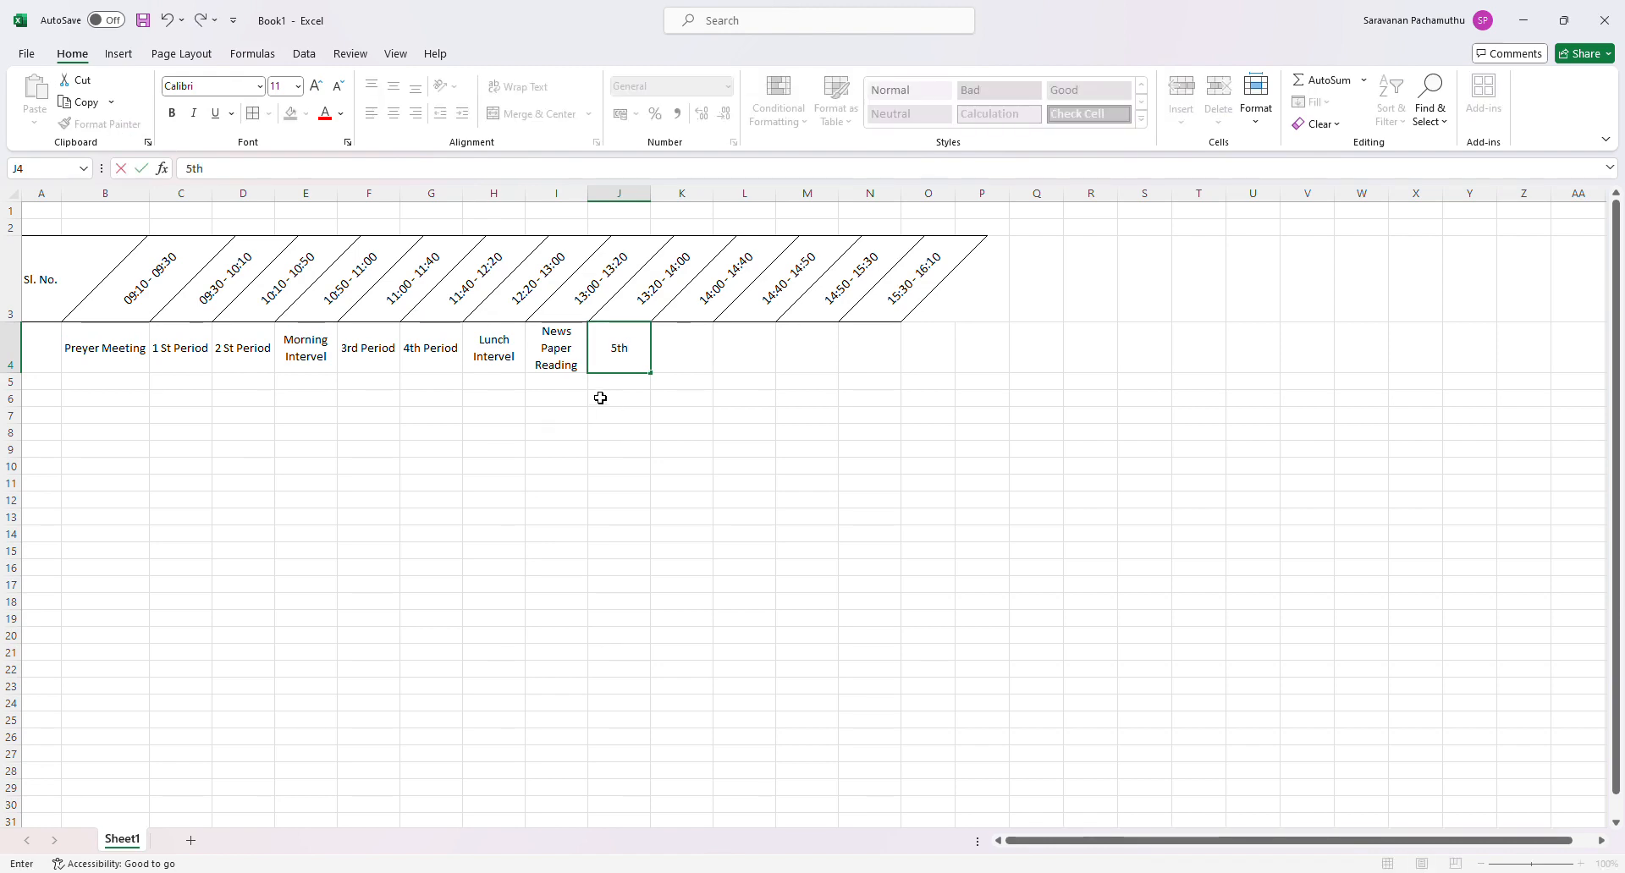
text( Period)
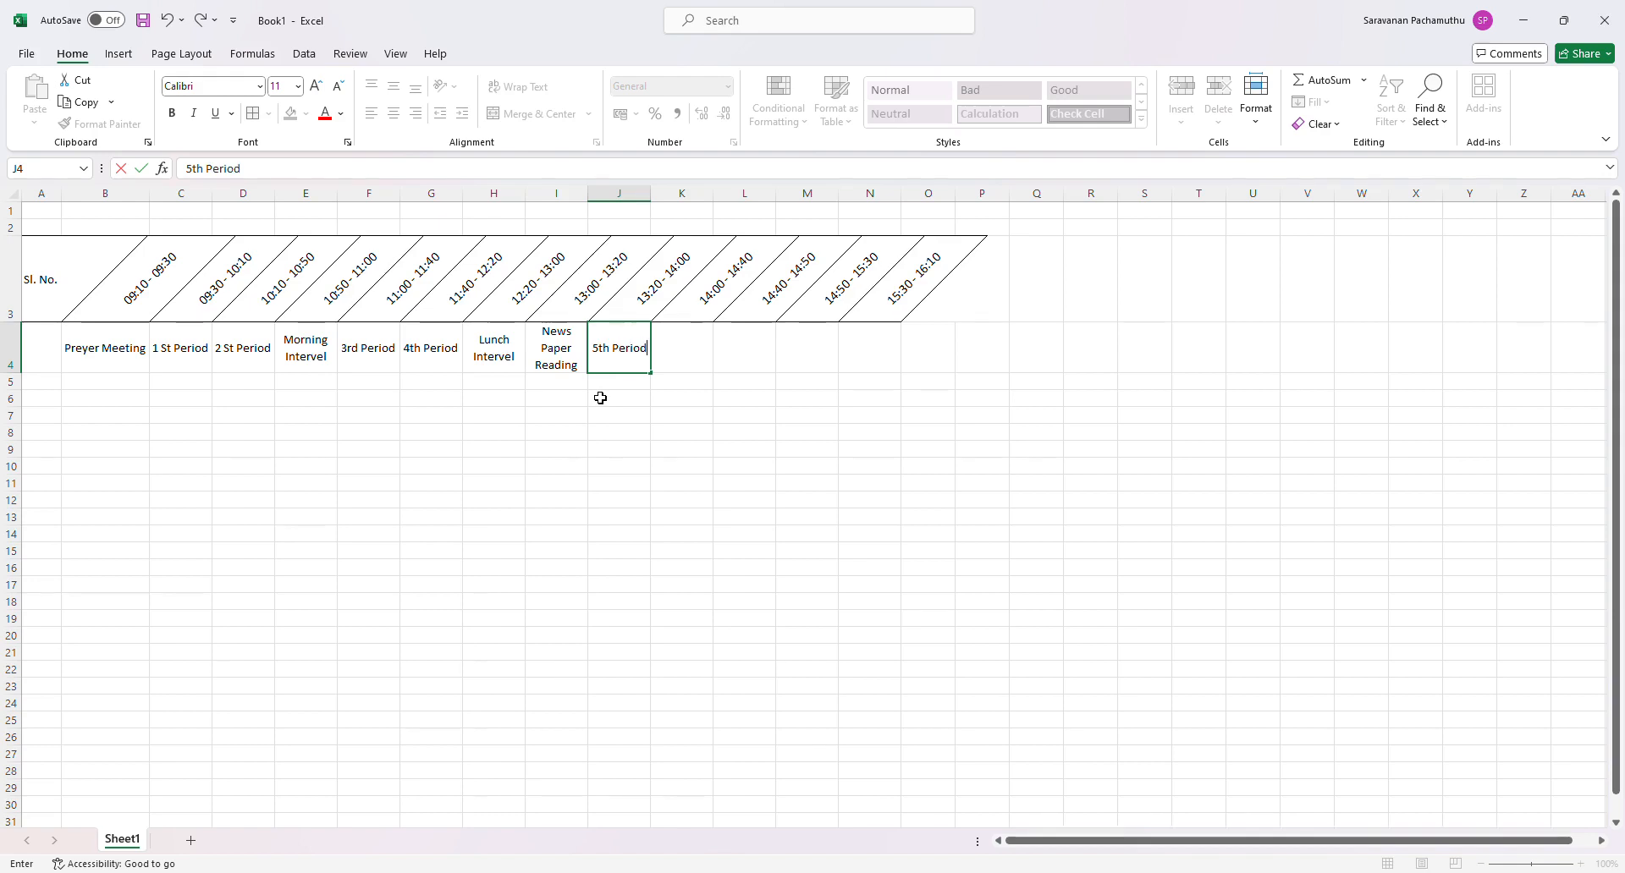
key(Tab)
click(617, 351)
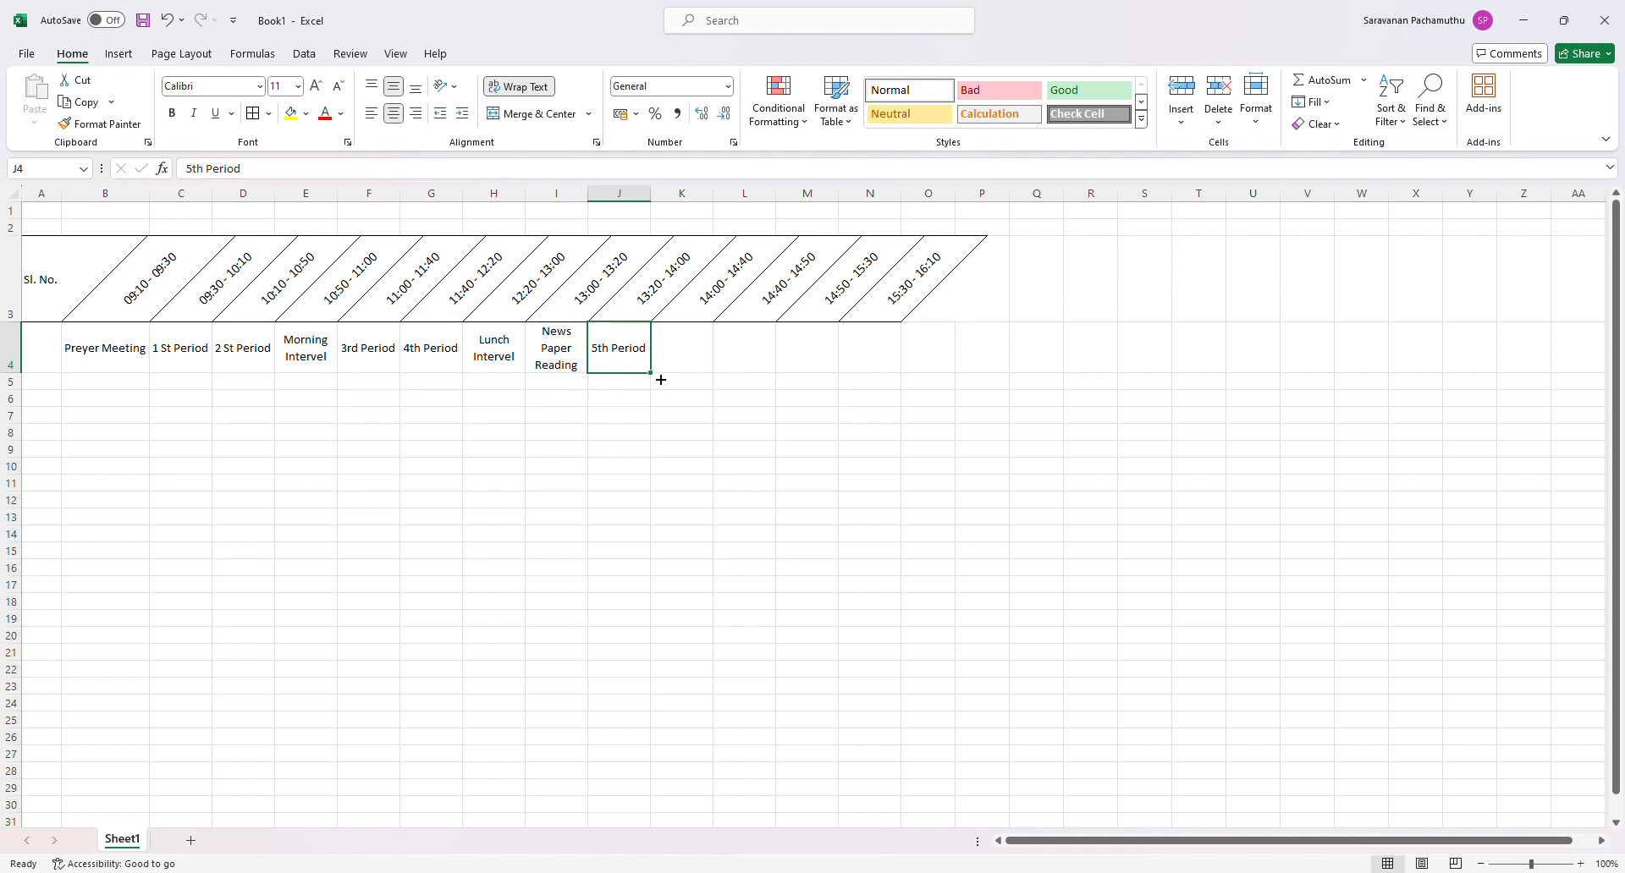
drag(653, 375, 693, 386)
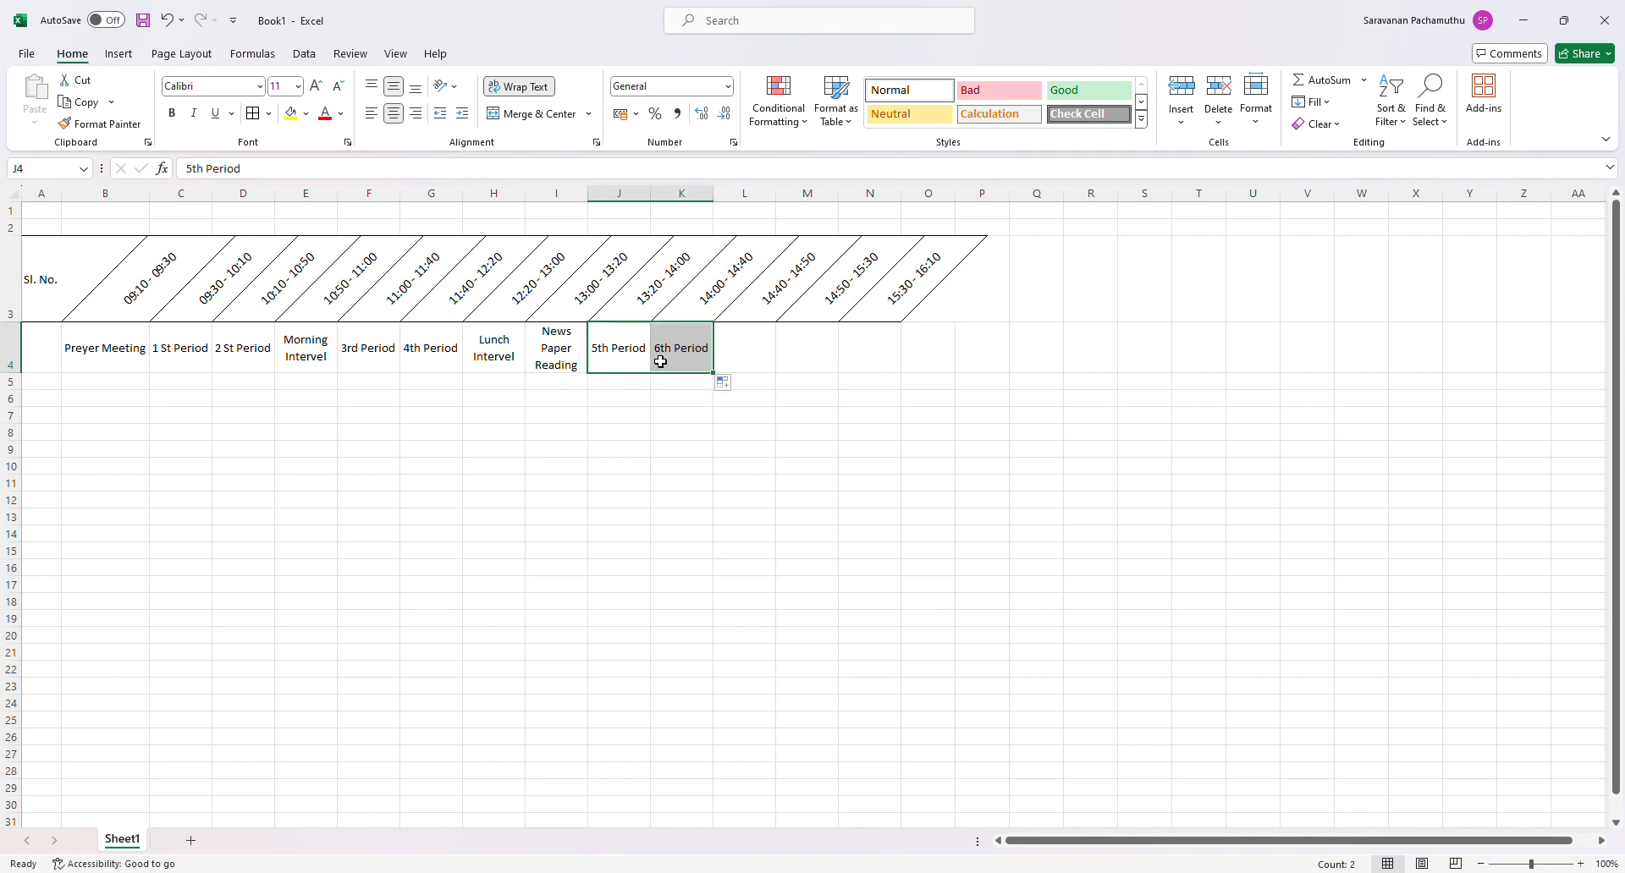
- Enter Evening Intervel in L4
click(766, 368)
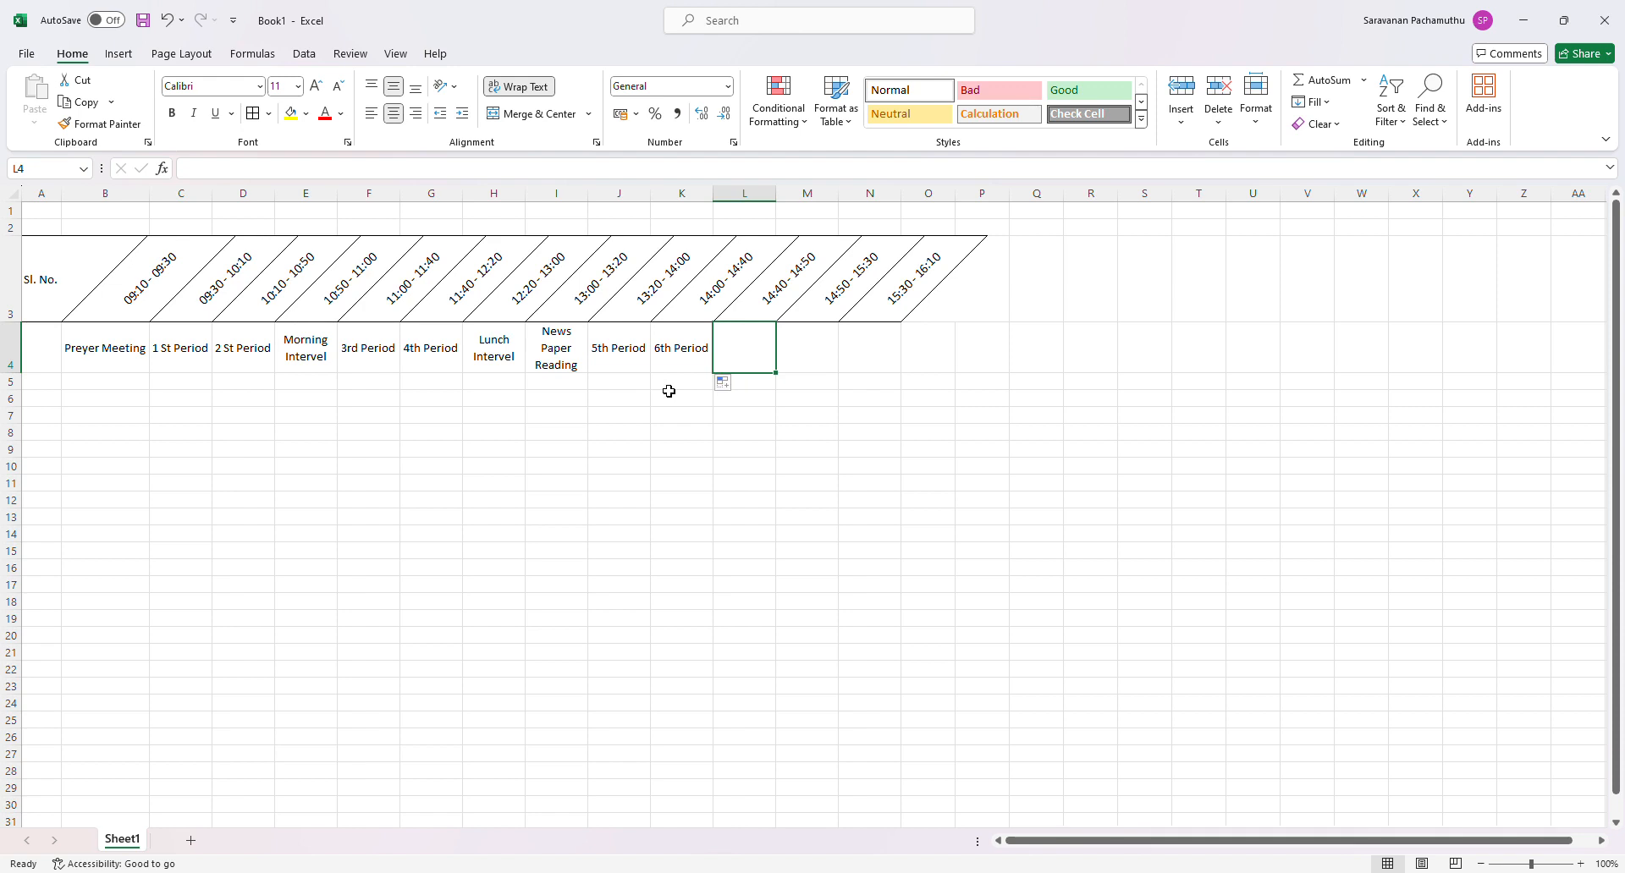
text(E)
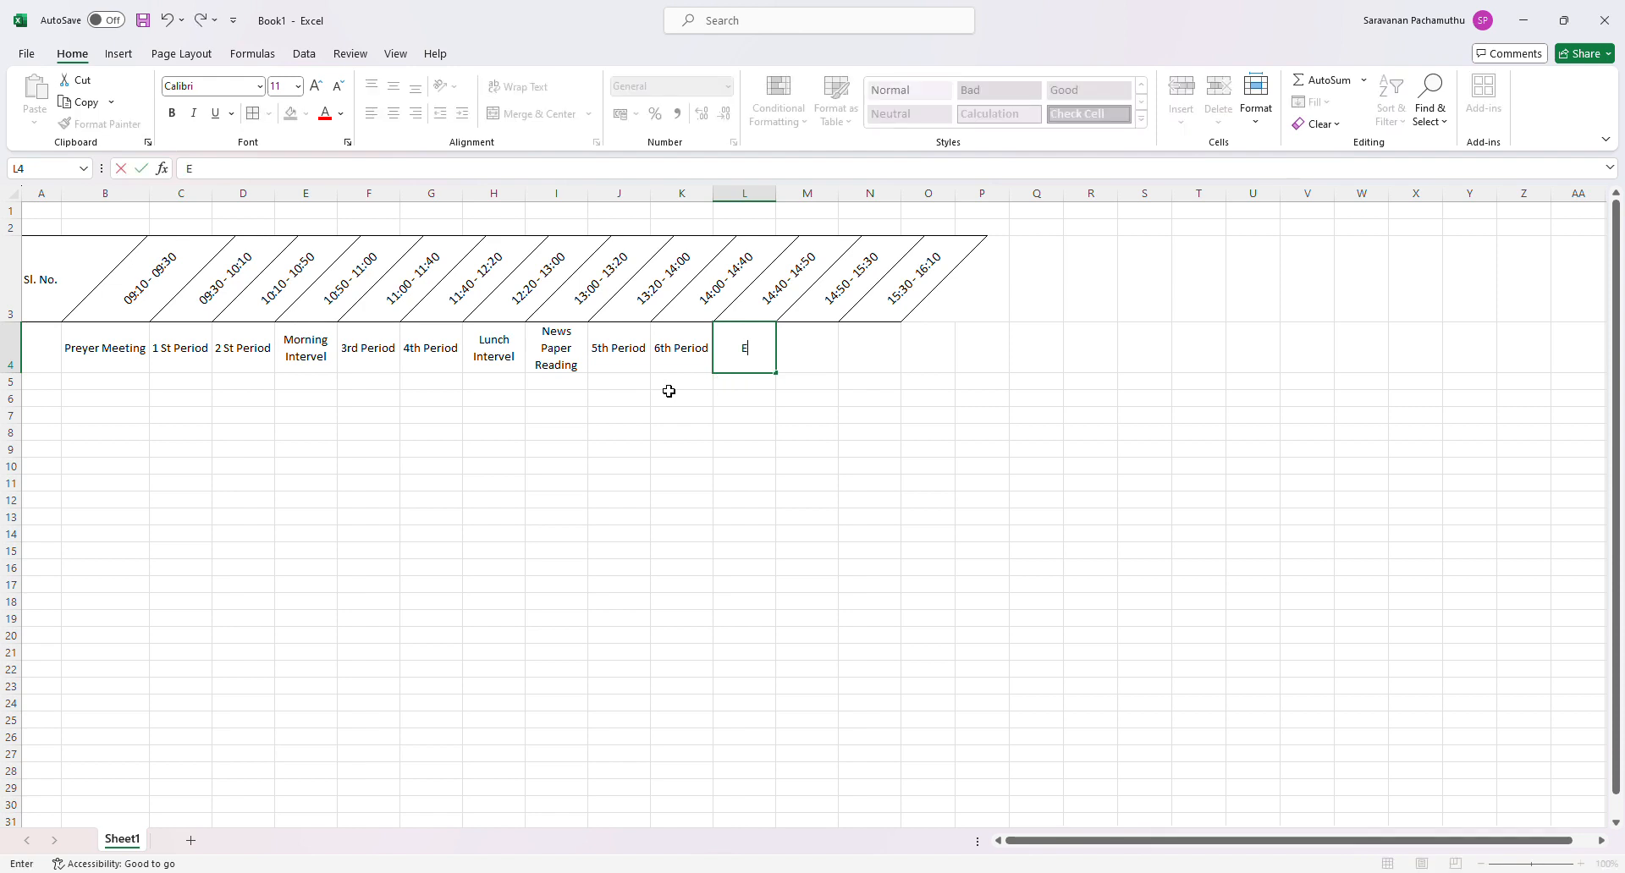
text(vening Intervel)
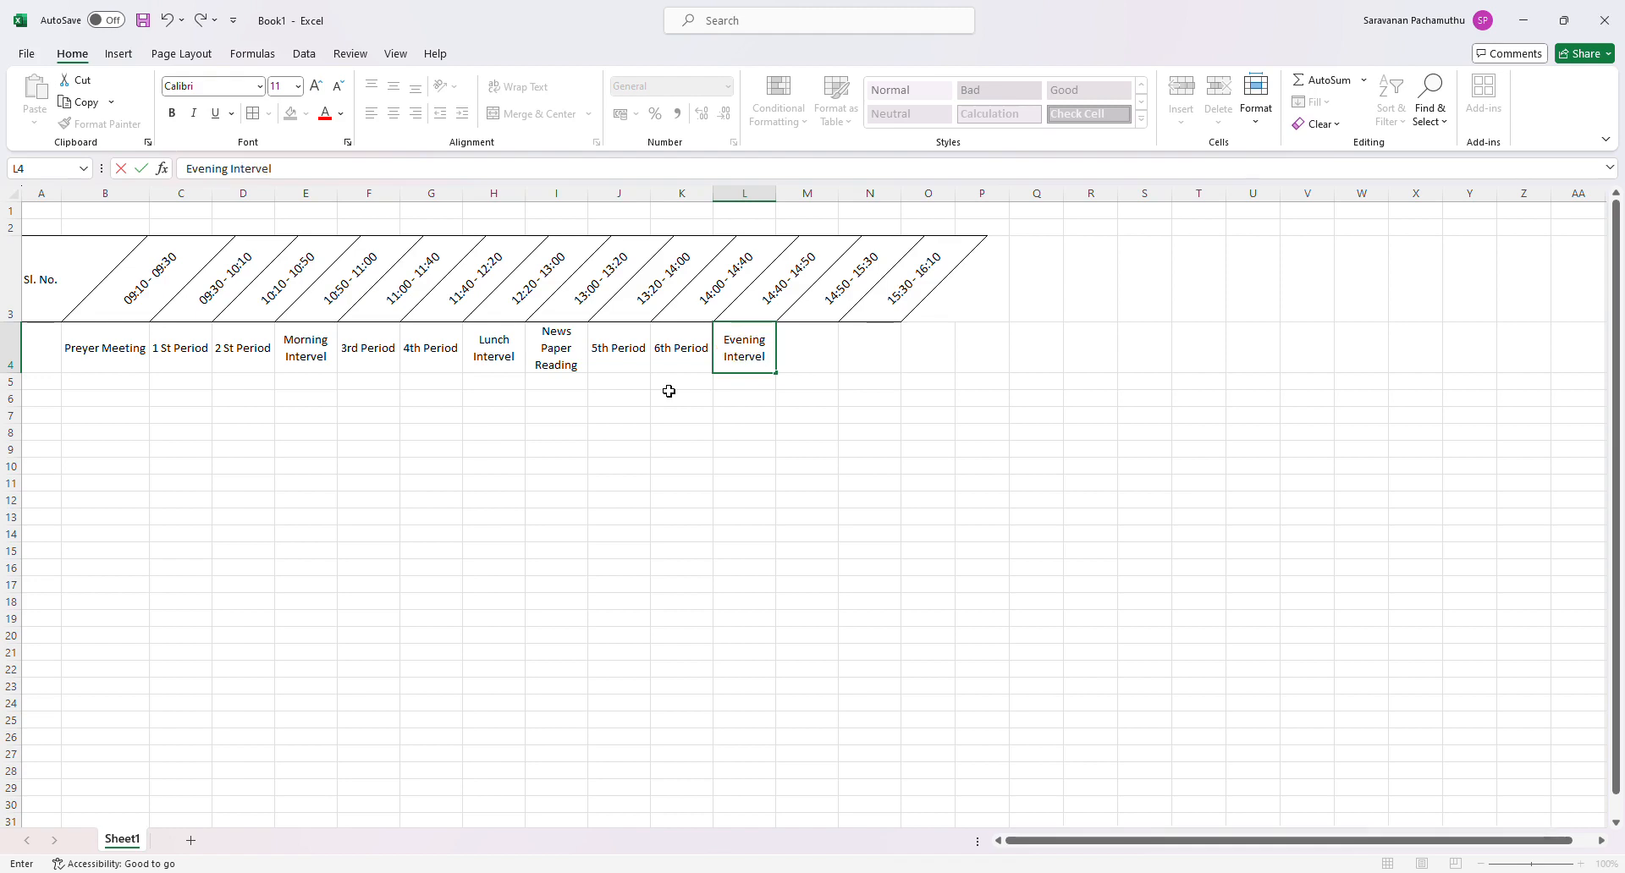
key(Tab)
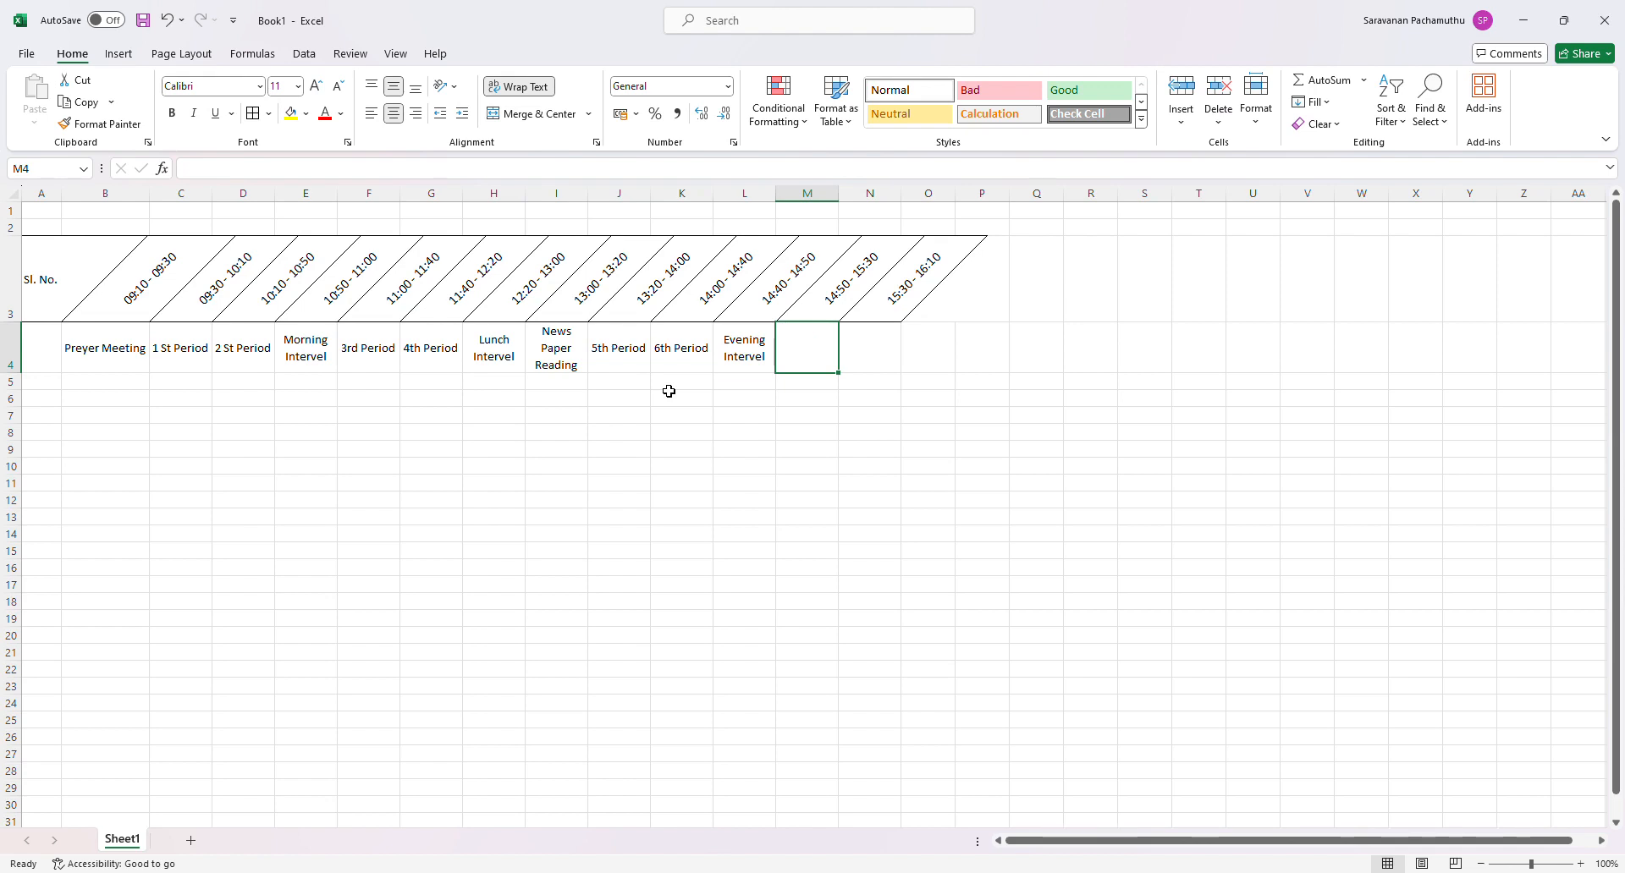
- Copy the 6th Period label from K4 into M4
click(676, 369)
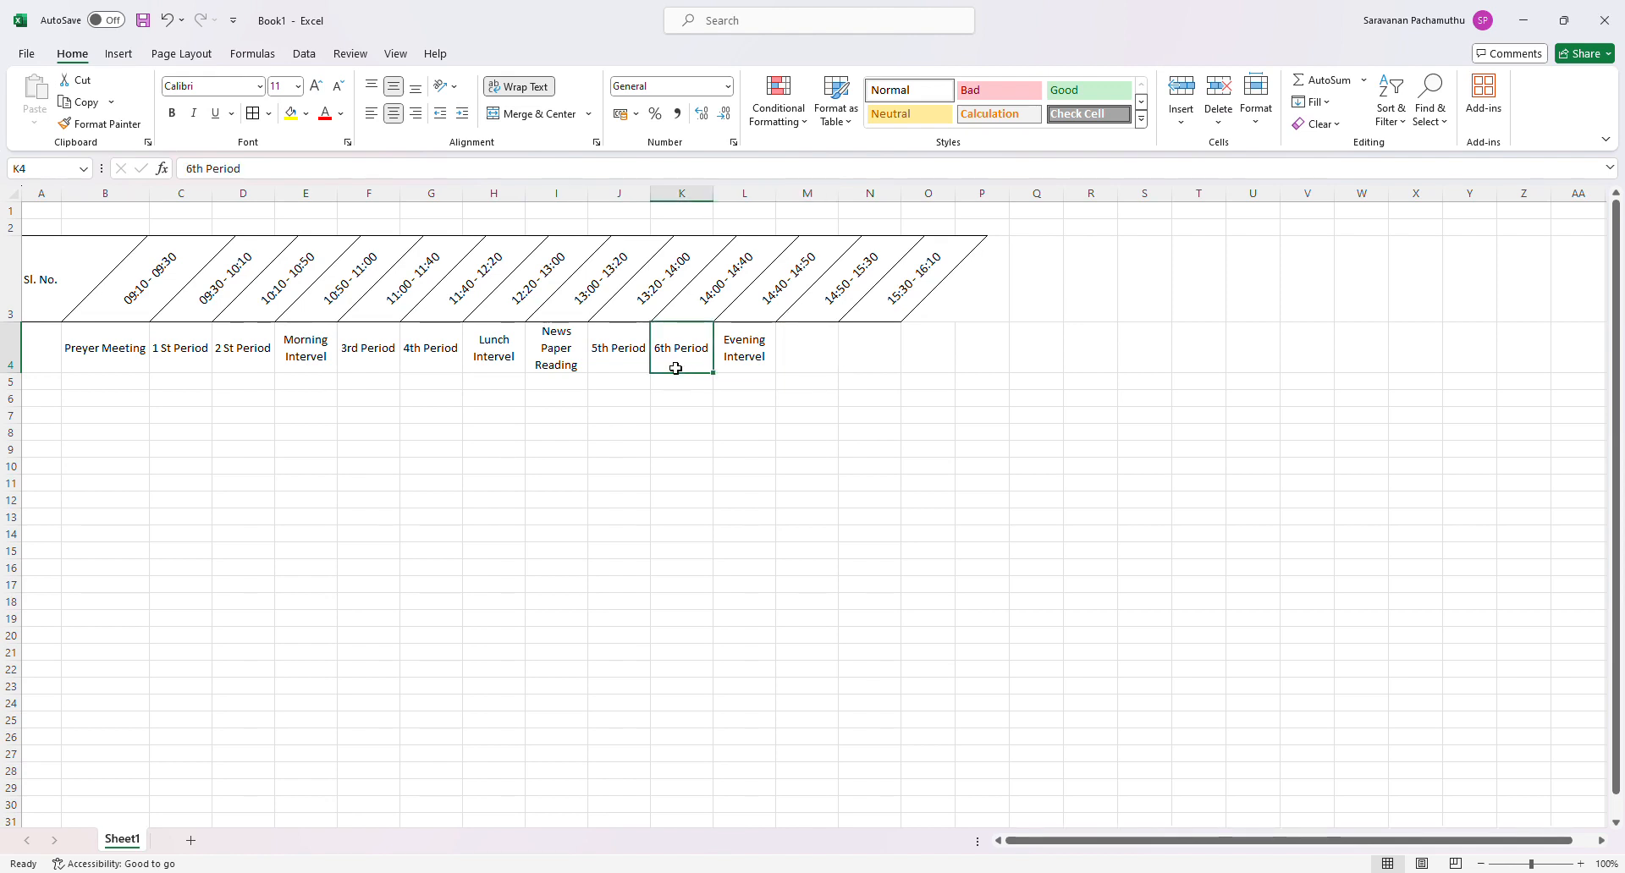
key(ctrl+c)
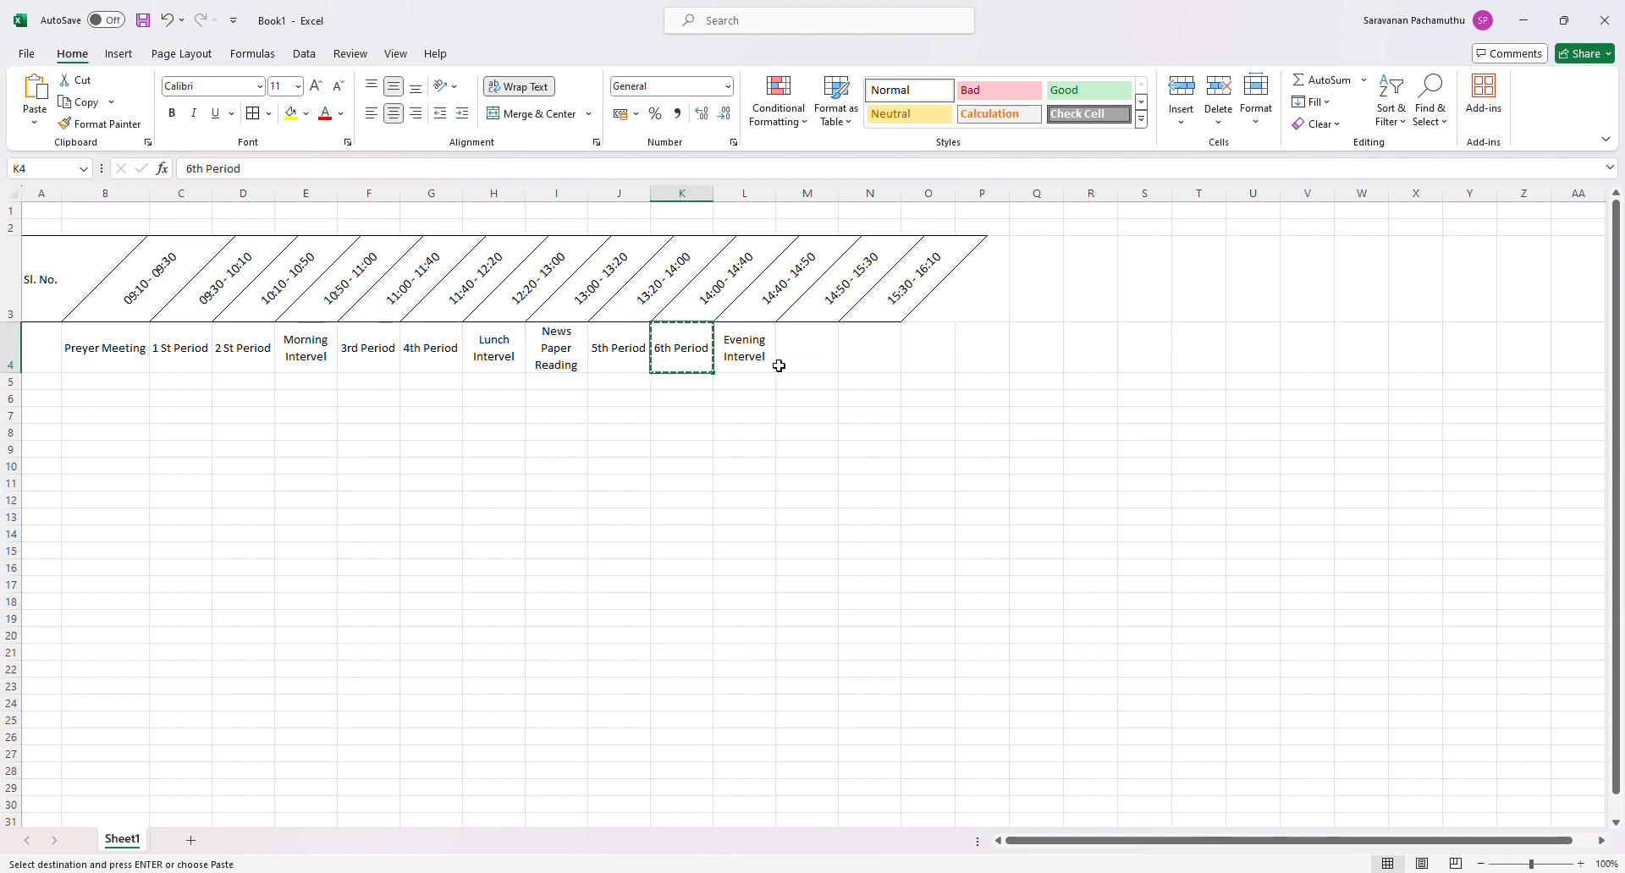
click(819, 363)
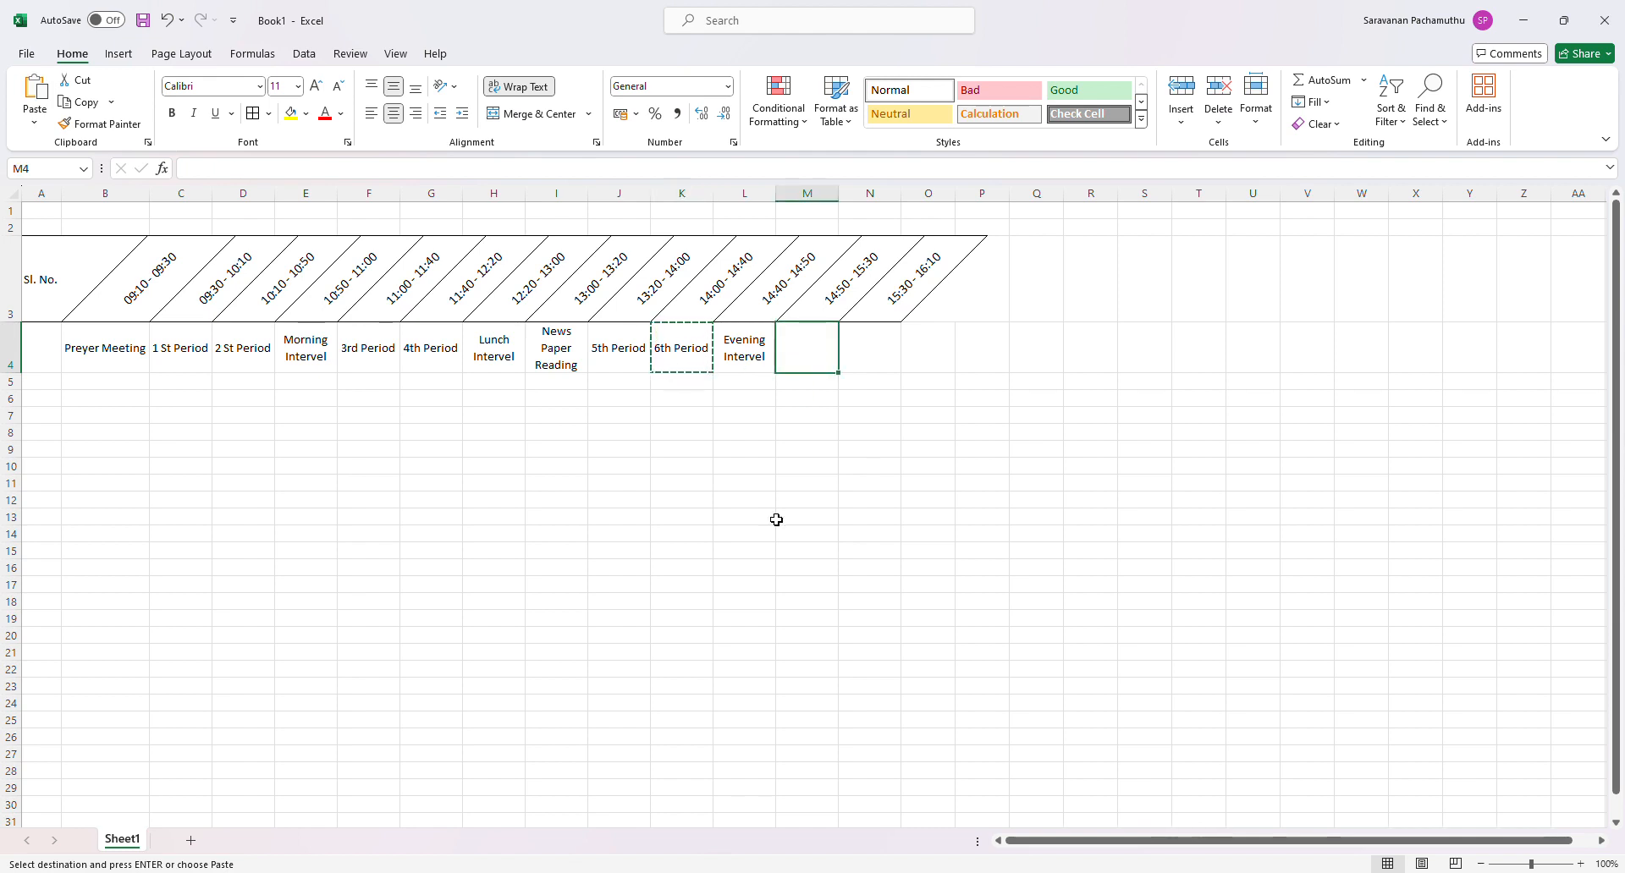
key(ctrl+v)
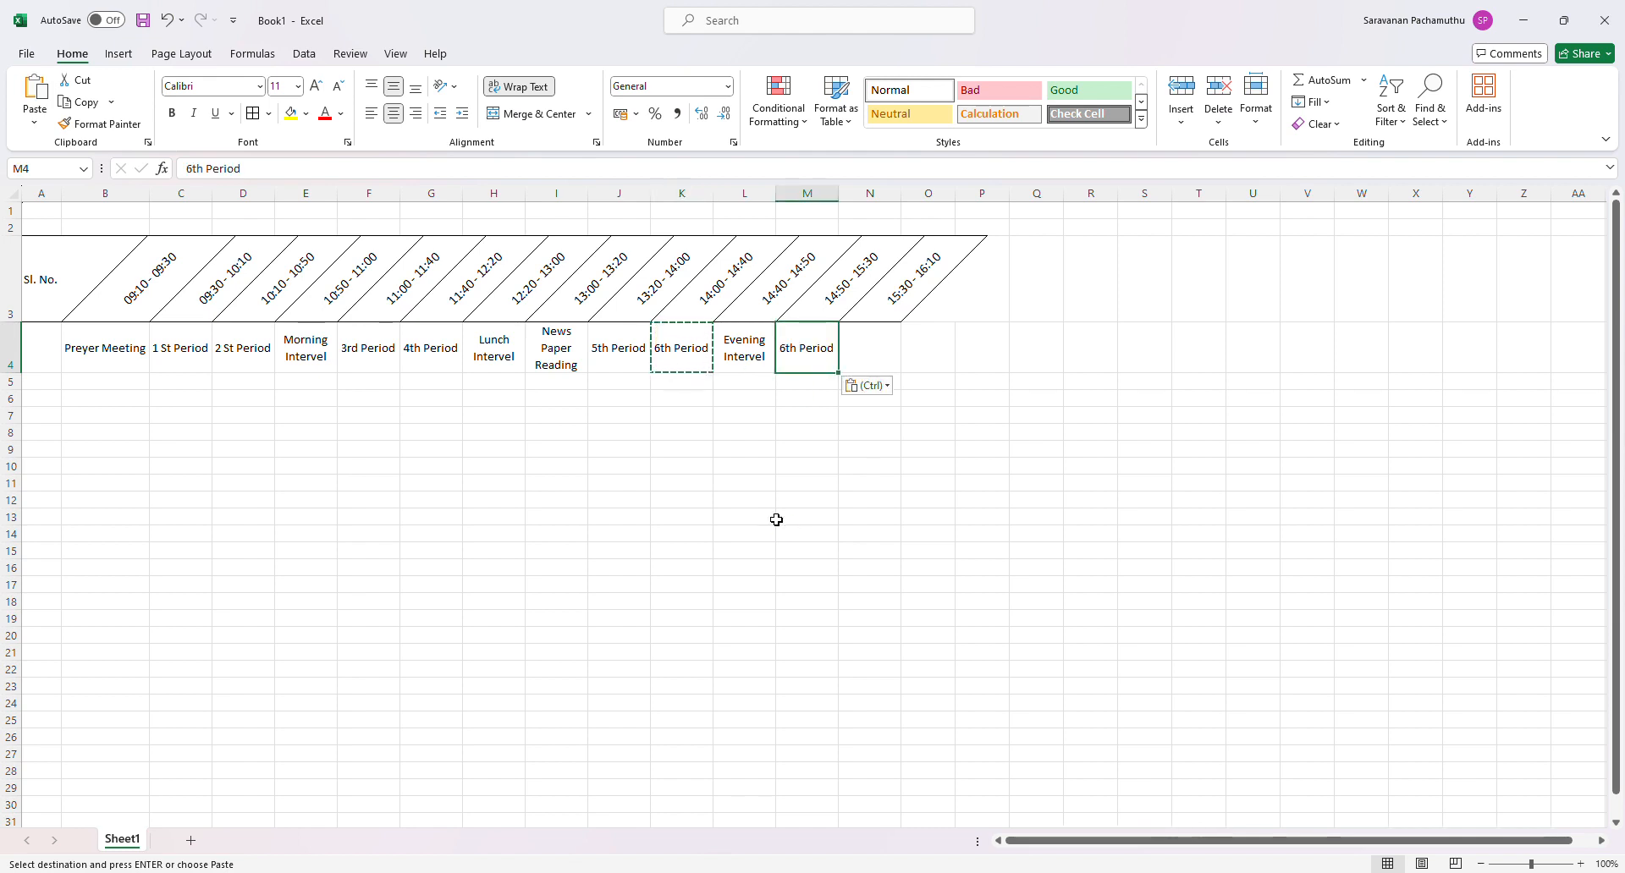
- Change the label in M4 to 7th Period and fill the series across to N4
double_click(794, 351)
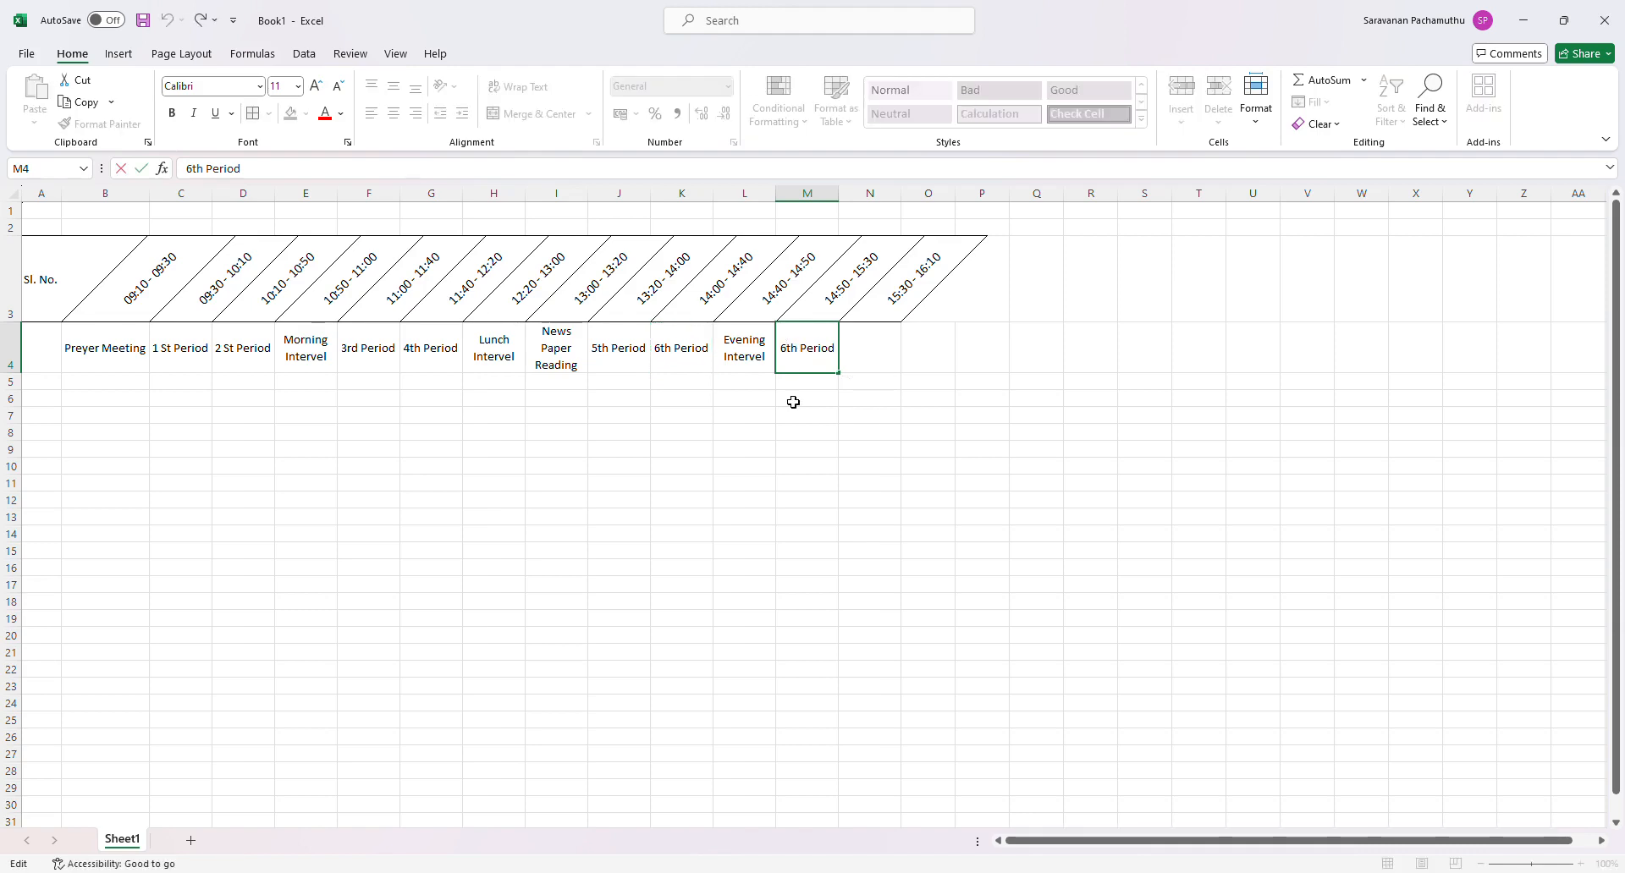
key(BackSpace)
text(7)
drag(846, 379, 892, 381)
click(1005, 430)
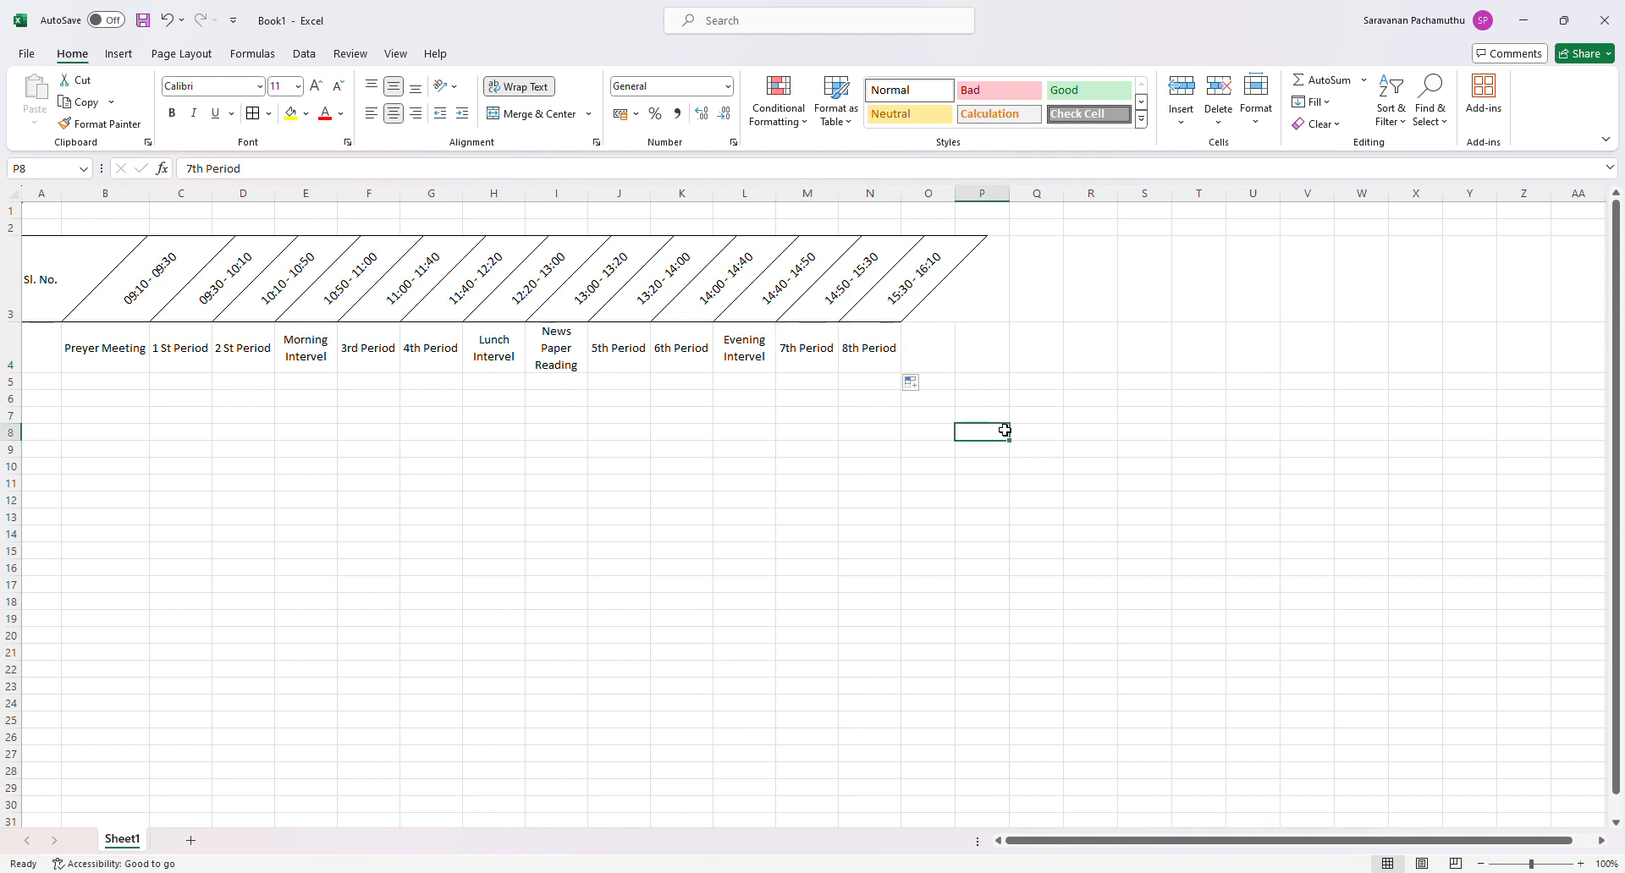
- Correct C4 to 1St Period without the space after the number and refill the series into D4
click(168, 356)
double_click(168, 355)
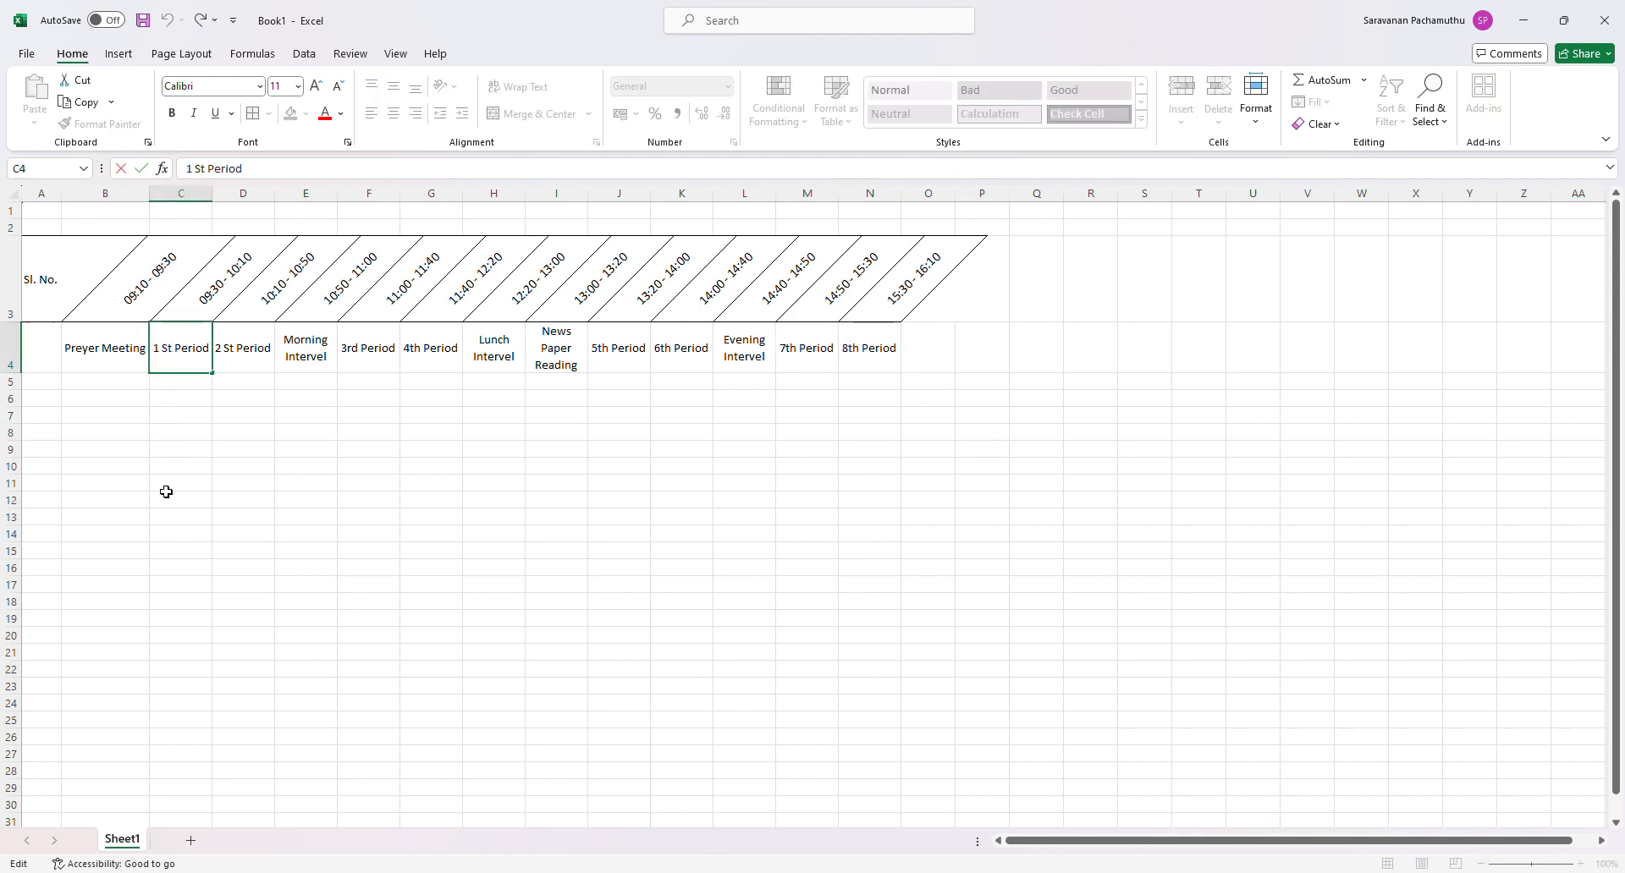
key(BackSpace)
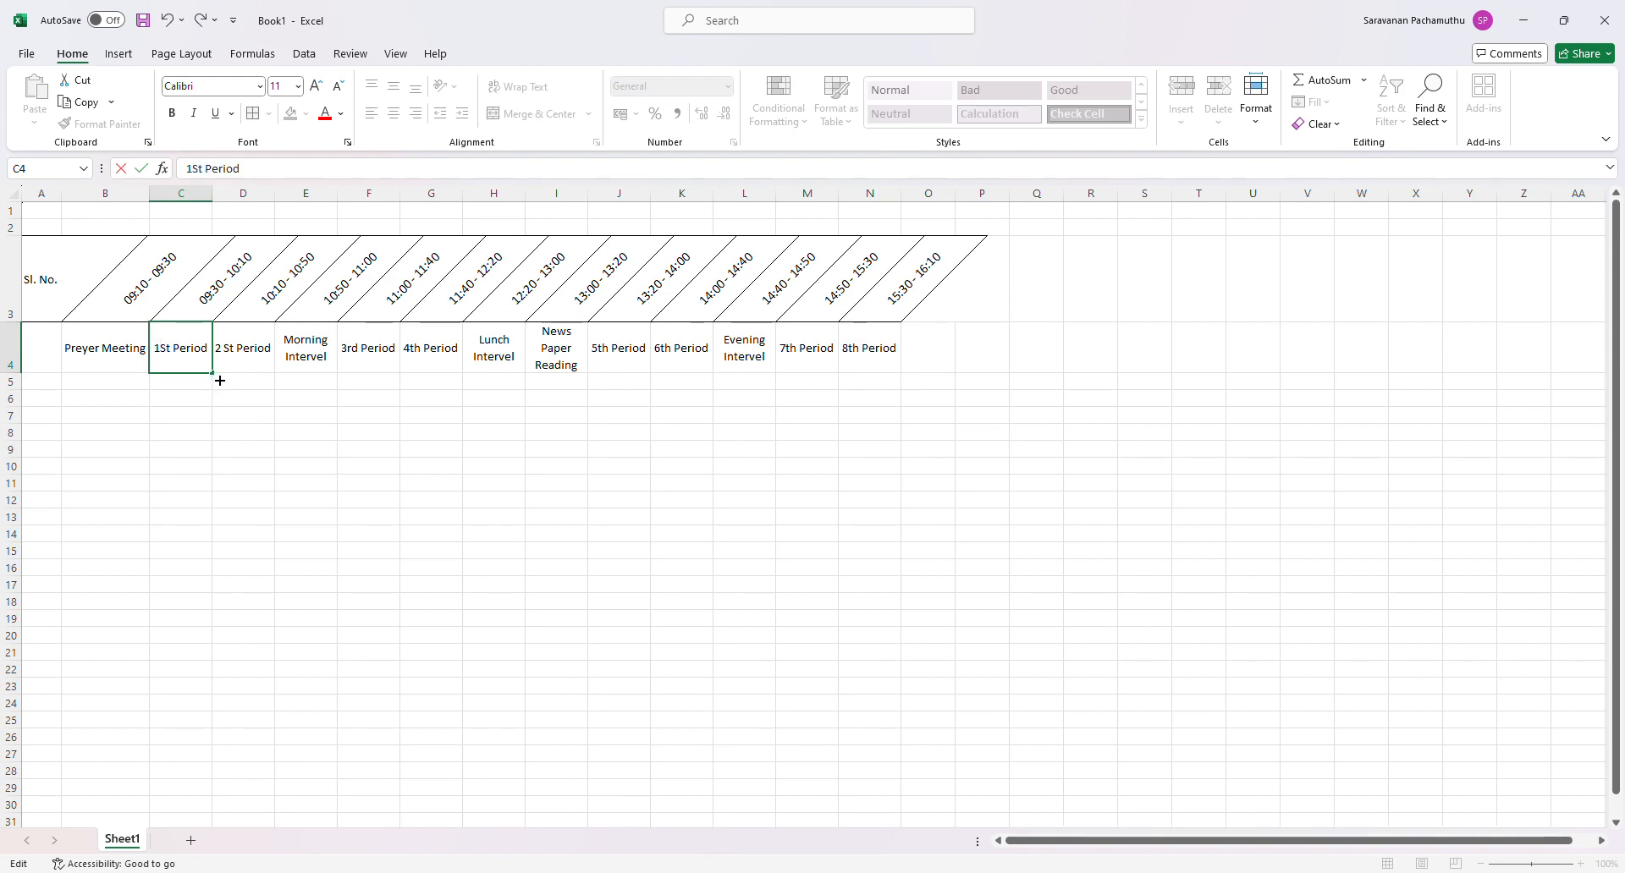
drag(219, 381, 273, 396)
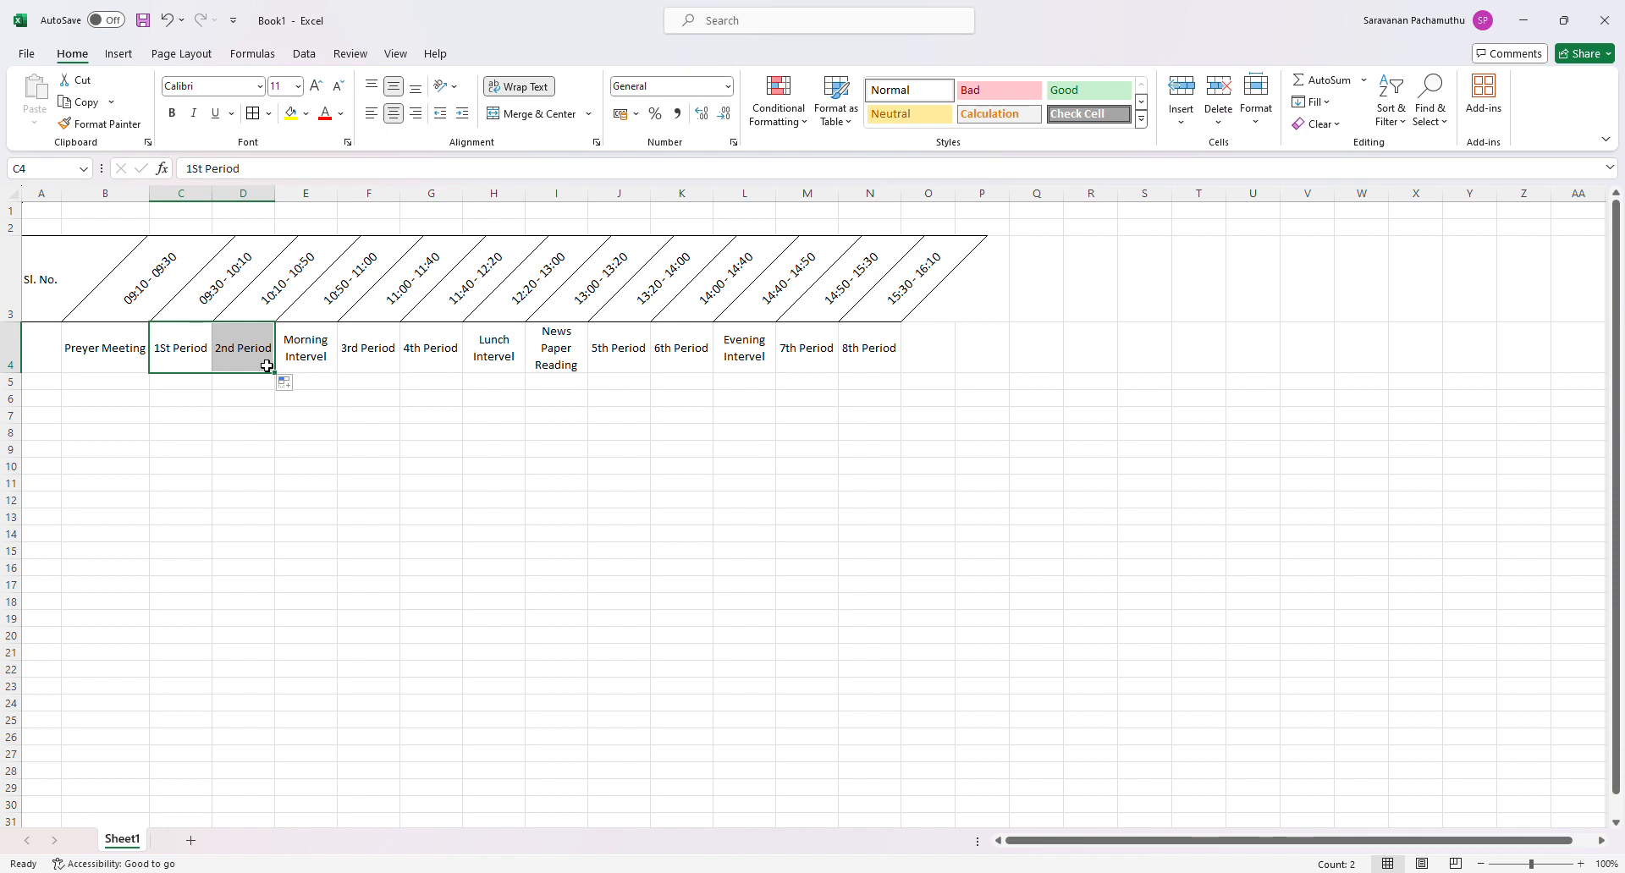
click(228, 432)
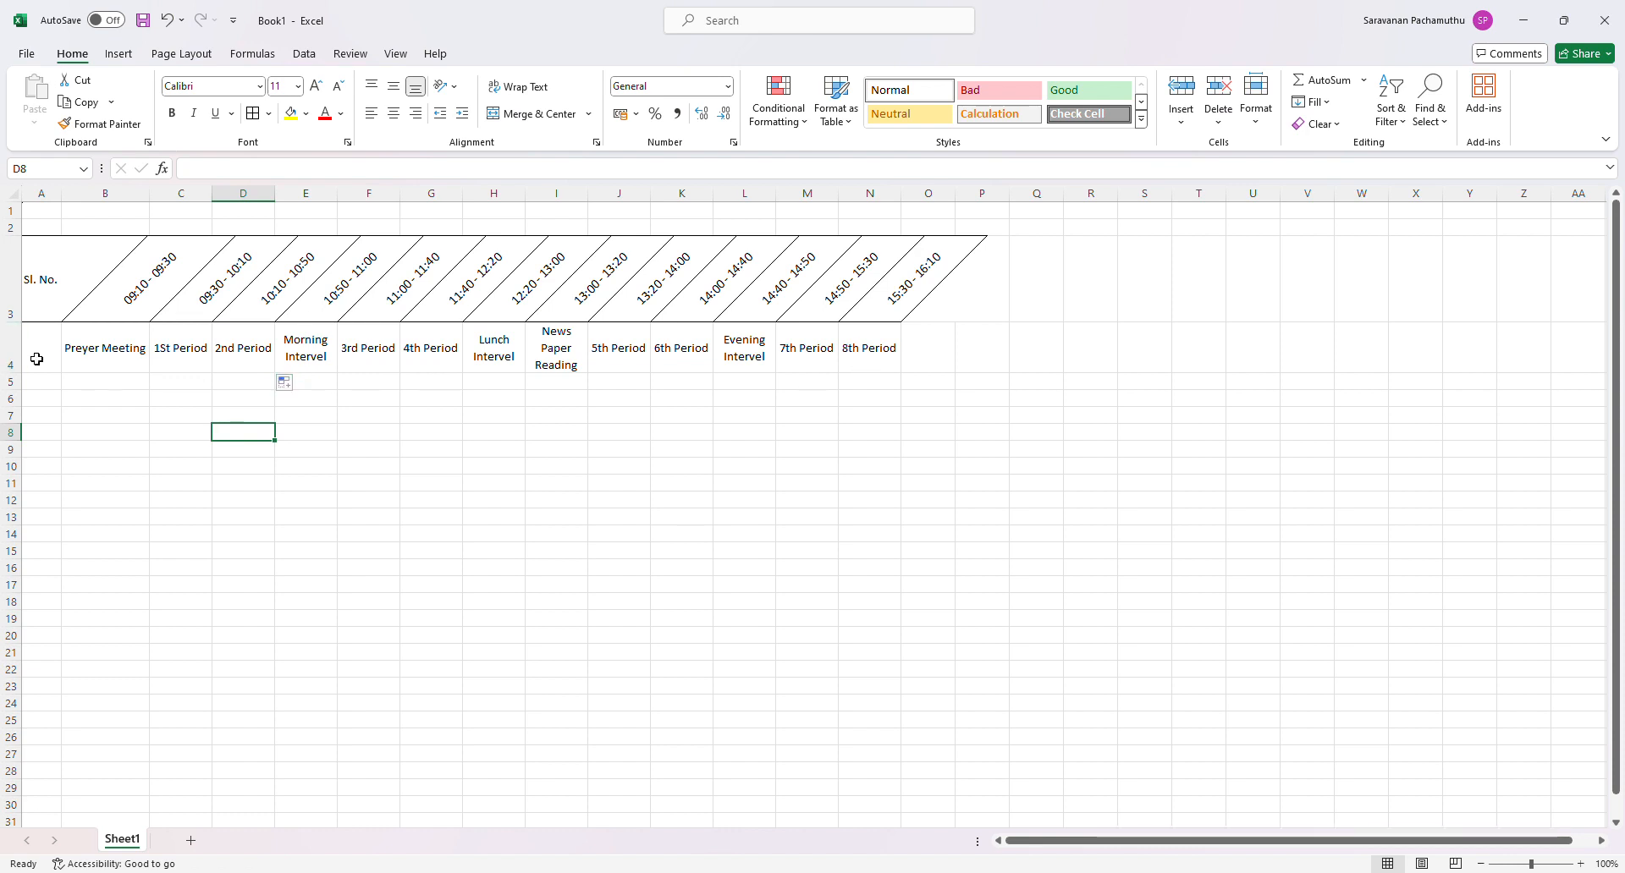
- Apply all borders to the period name cells A4:N4
drag(37, 359, 849, 362)
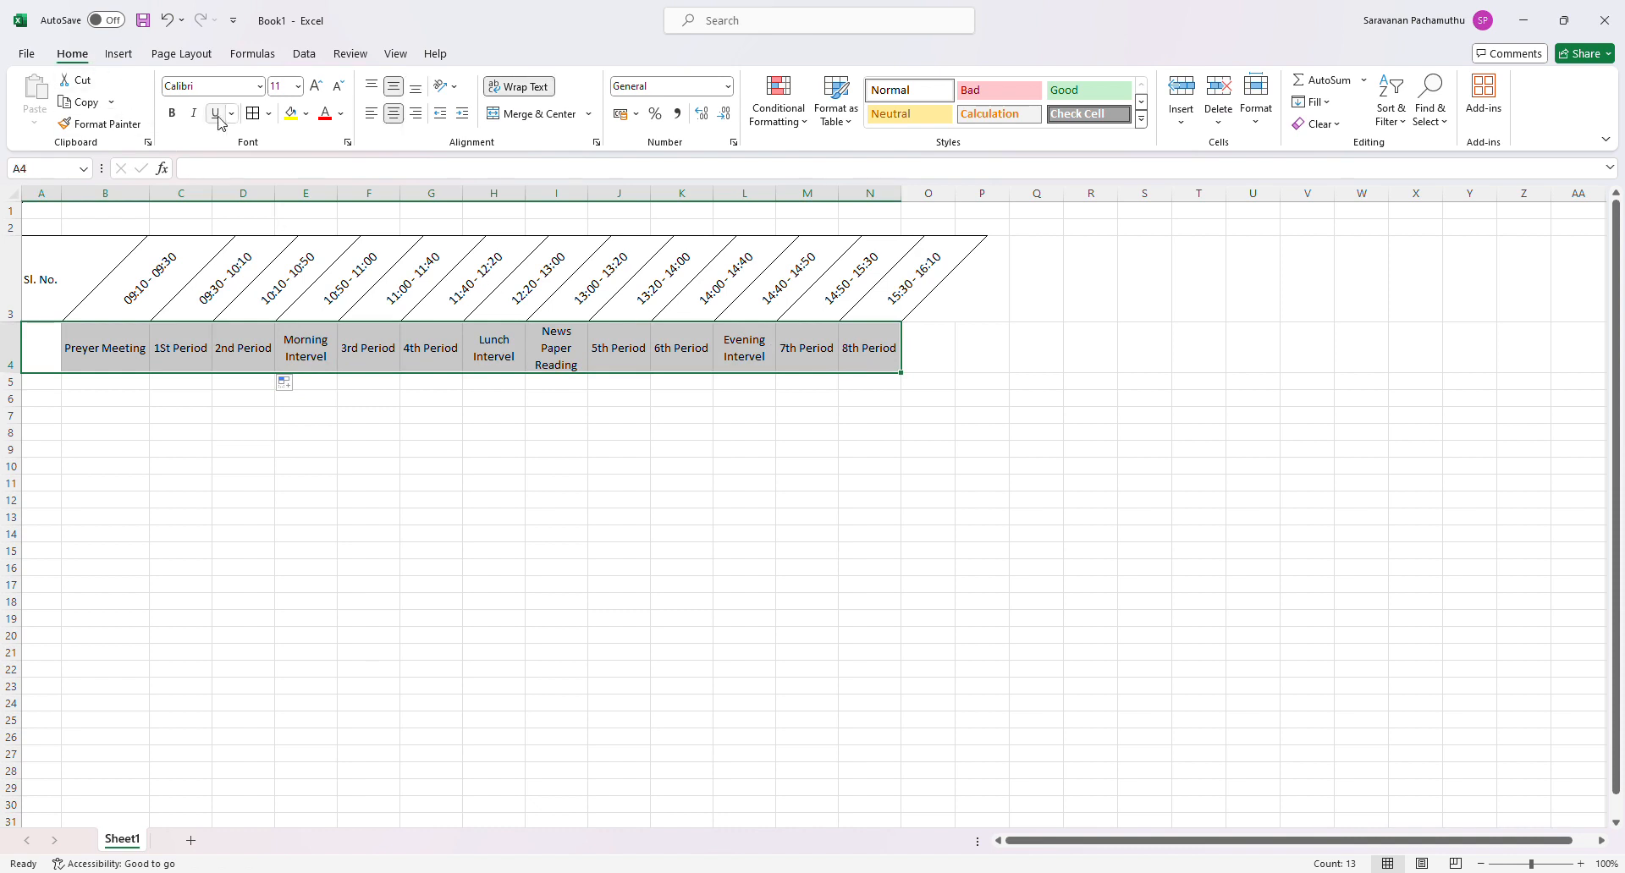
click(253, 113)
click(300, 490)
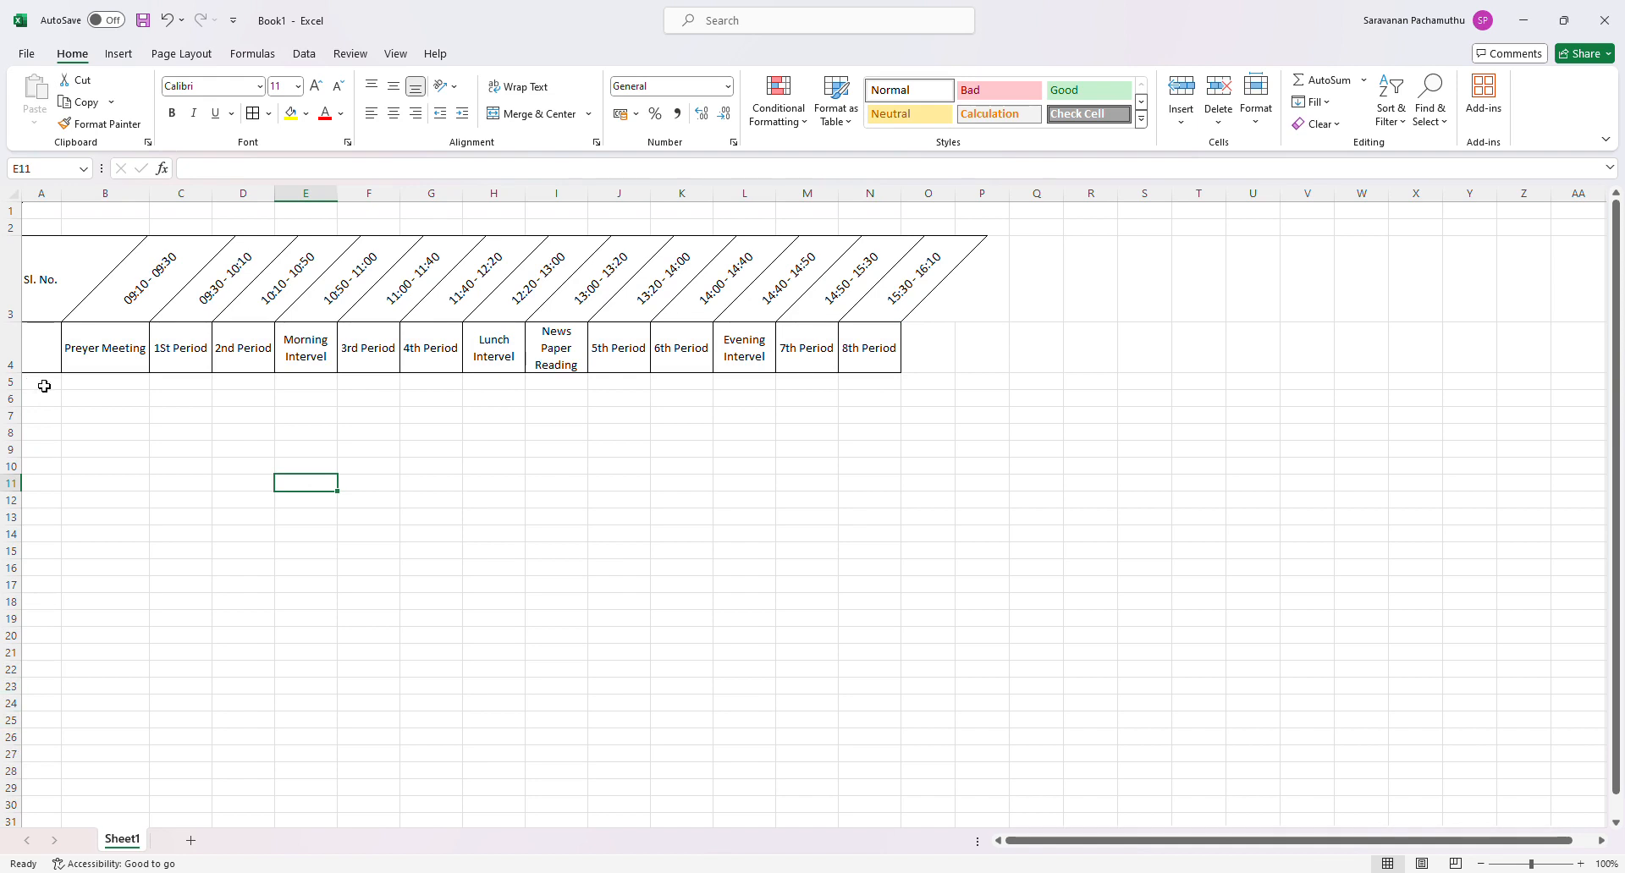
- Merge and center the Sl. No. heading across A3:A4
click(43, 299)
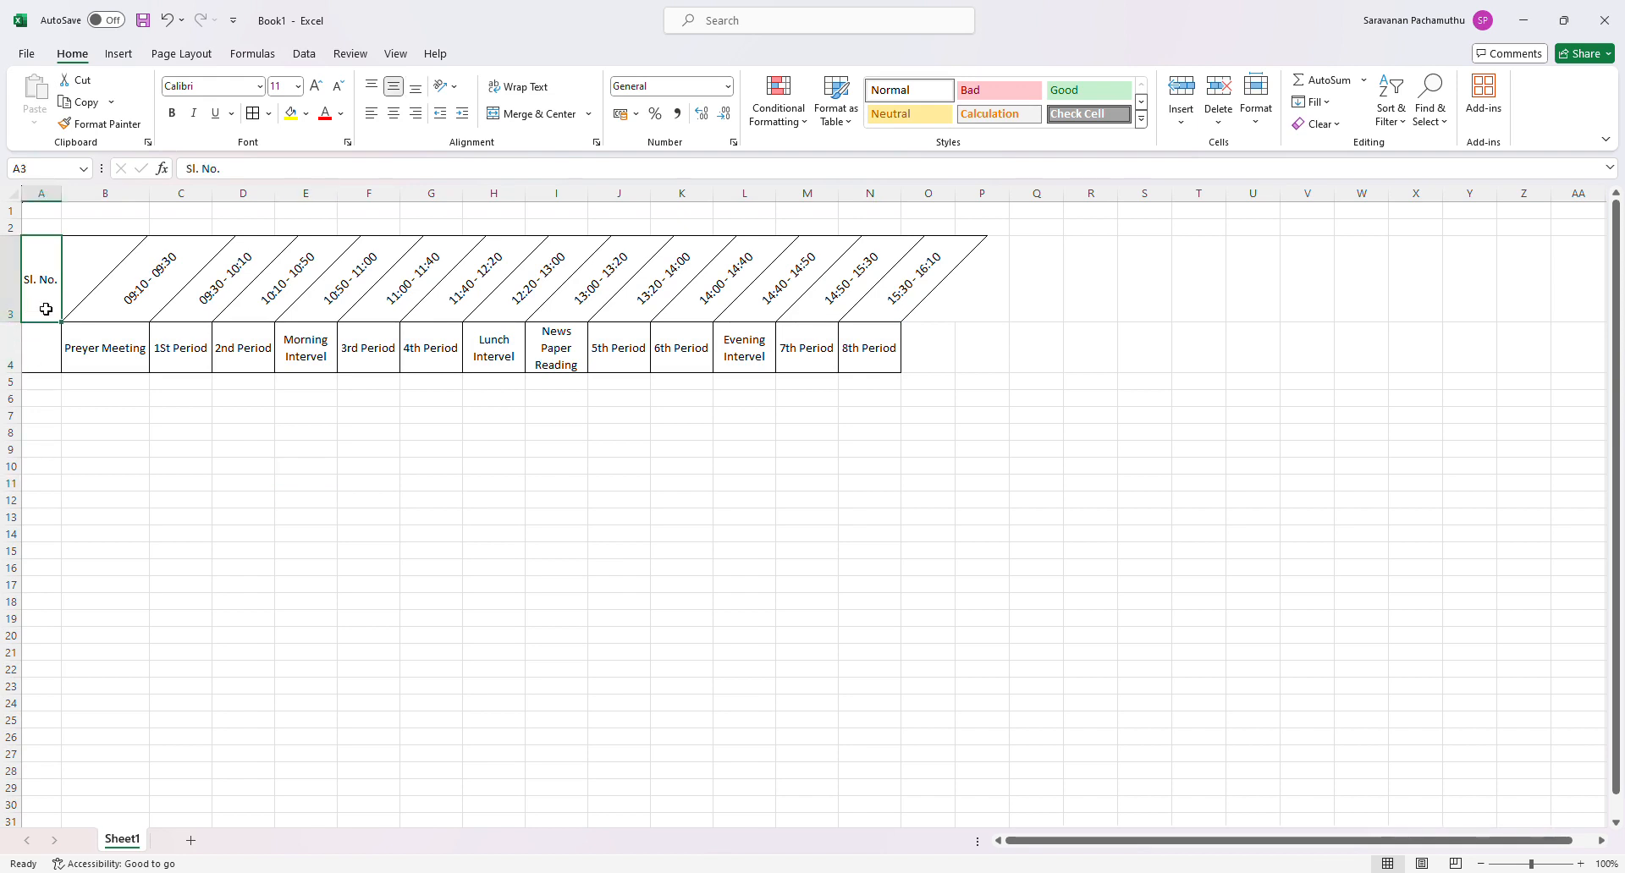
drag(46, 309, 46, 338)
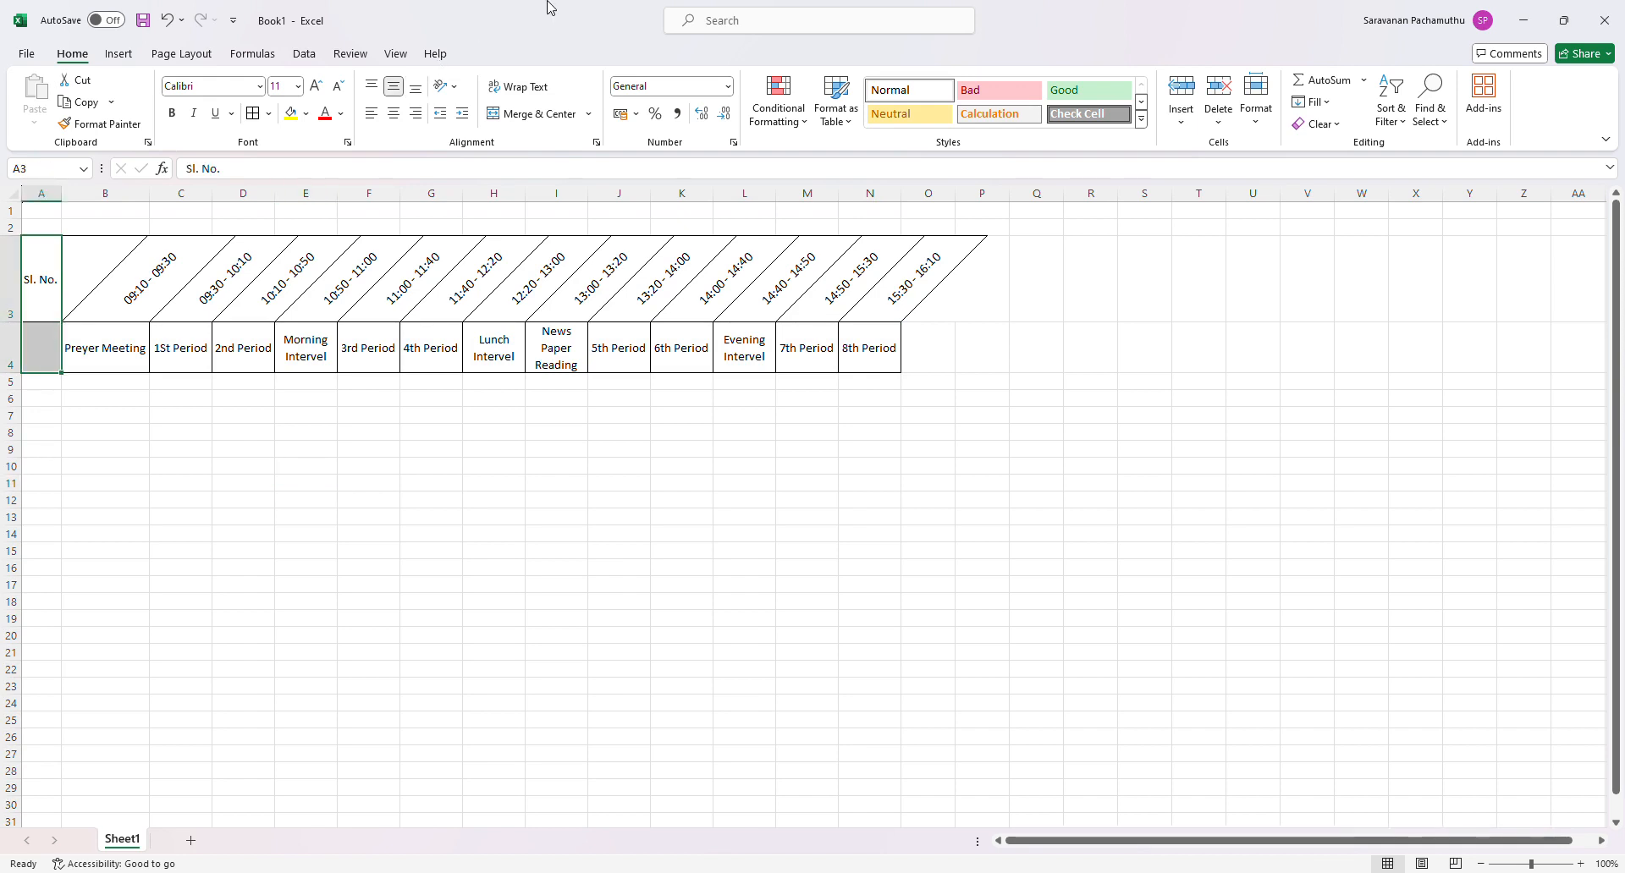
click(529, 116)
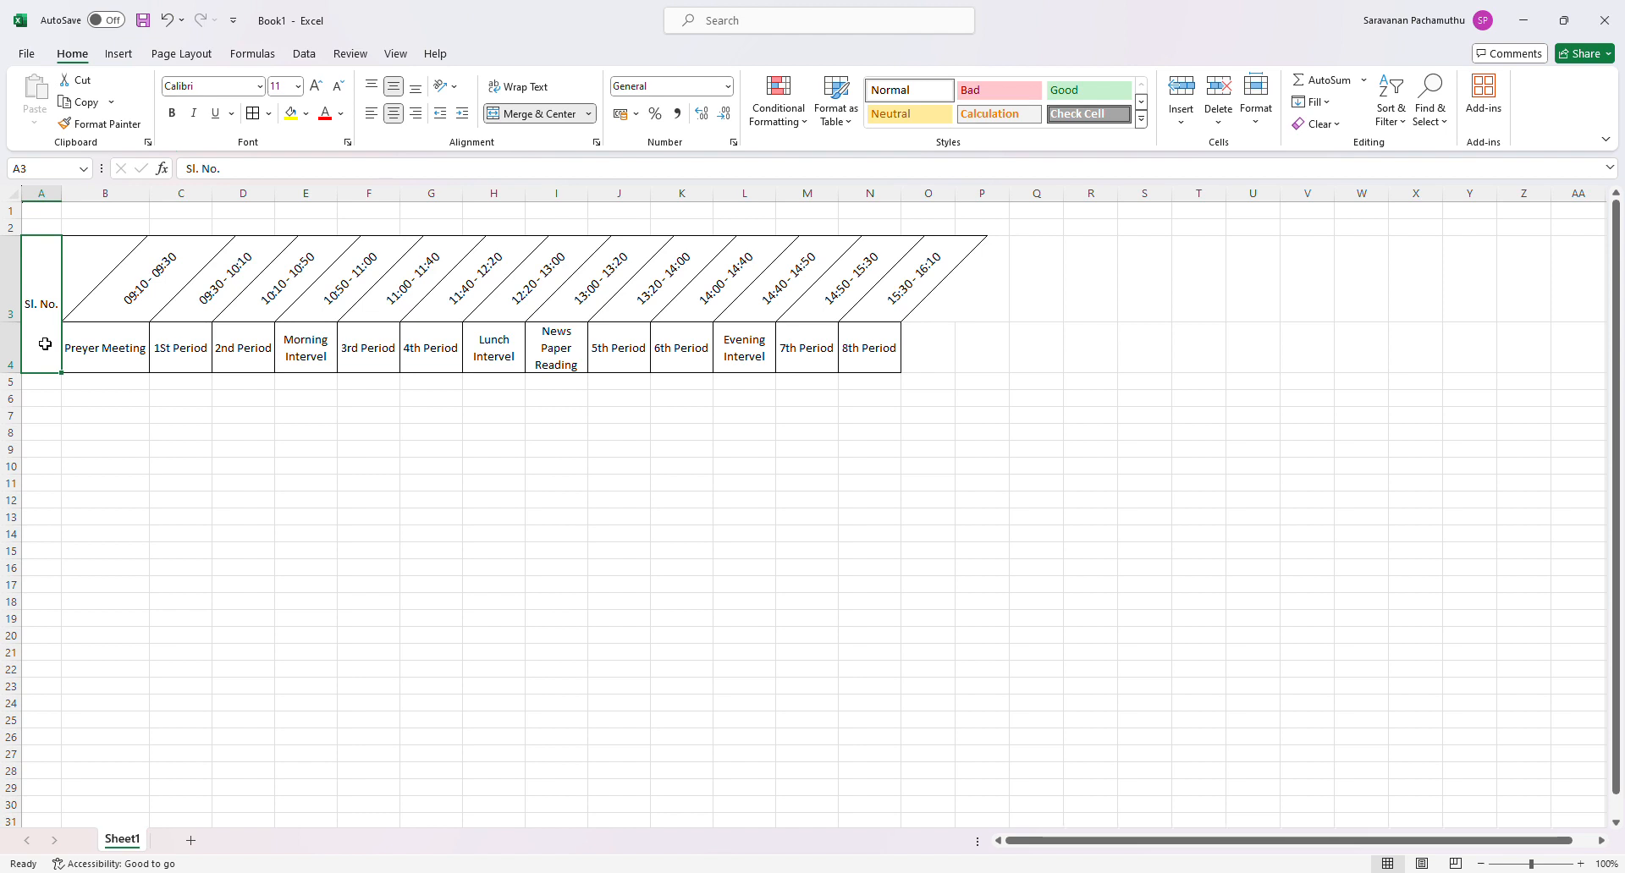
- Insert a blank column between the Sl. No. column and the Preyer Meeting column
click(137, 196)
key(ctrl+shift+plus)
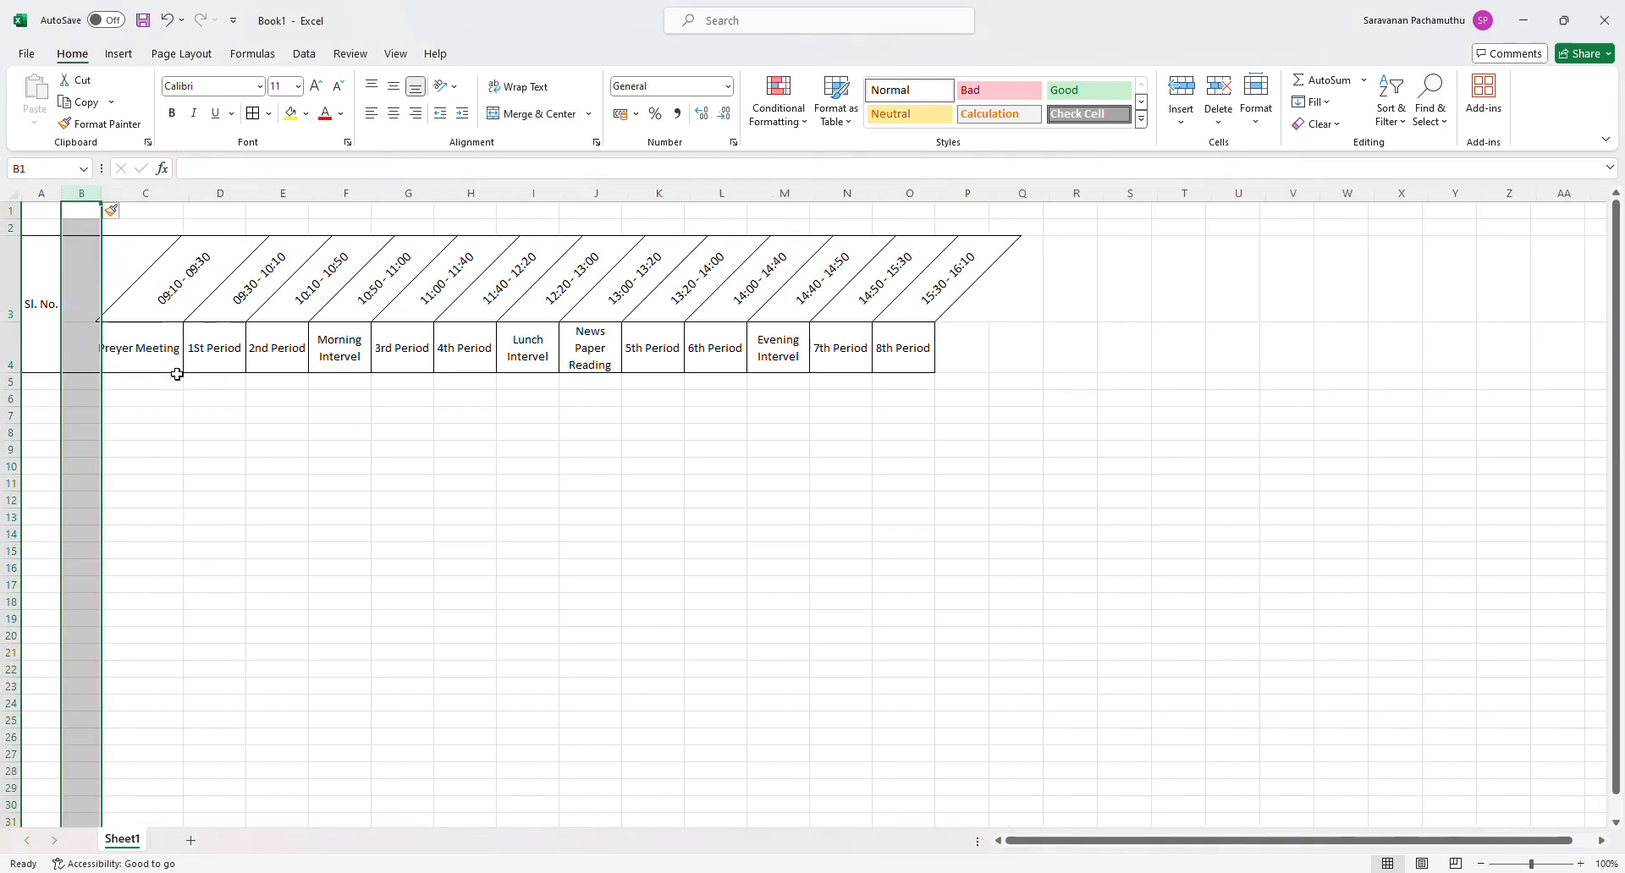
click(364, 503)
- Enter the row headings Timing in B3 and Period in B4
click(87, 302)
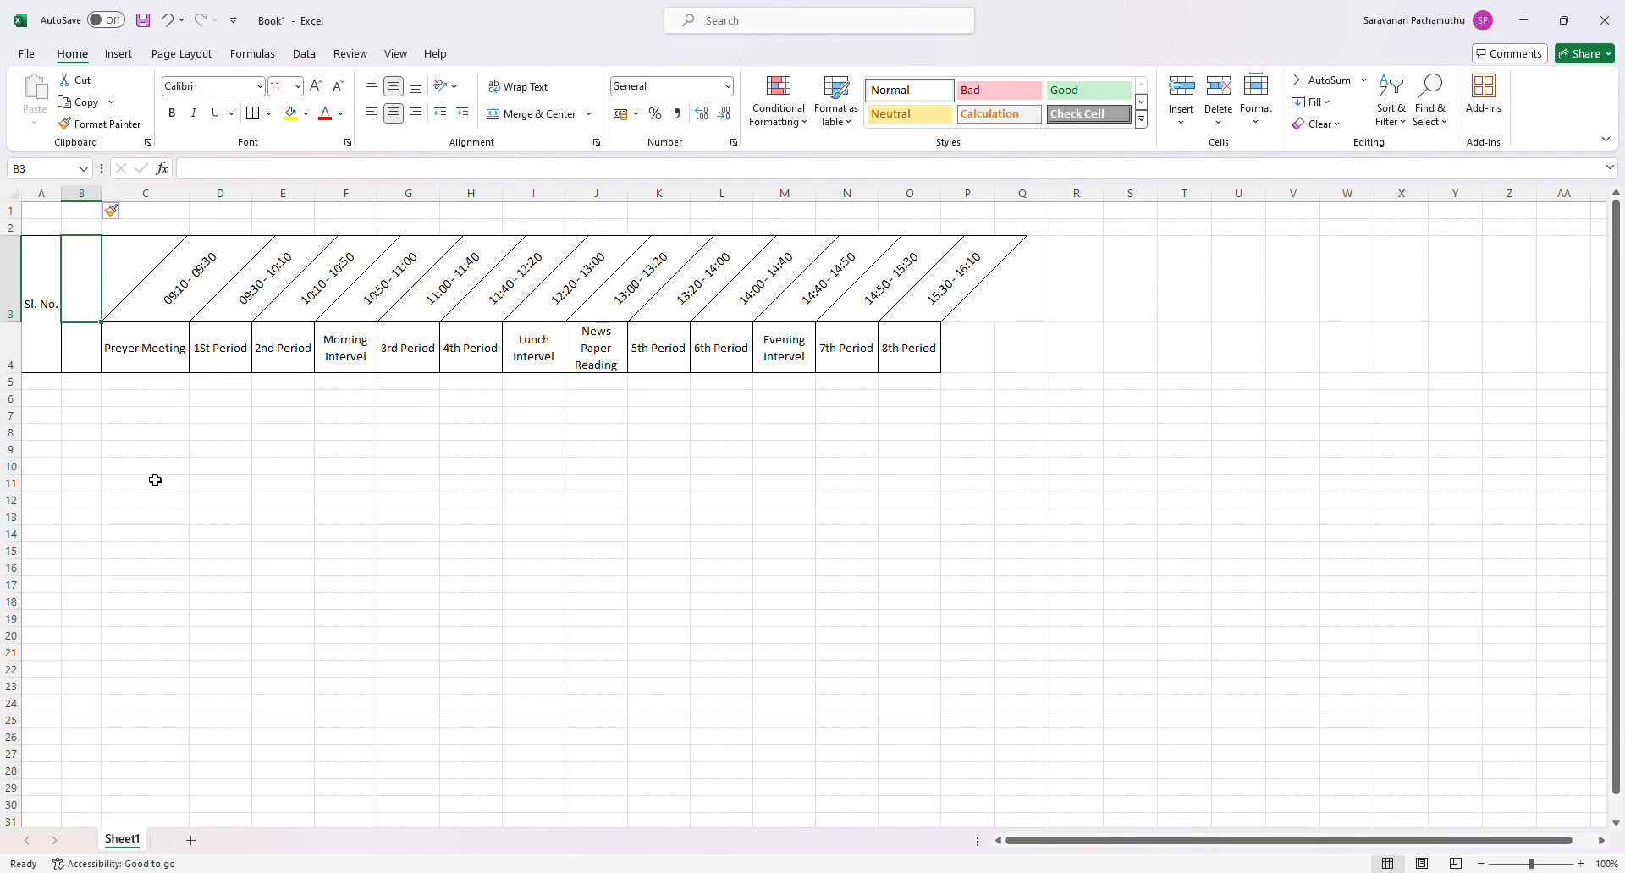
text(Tim)
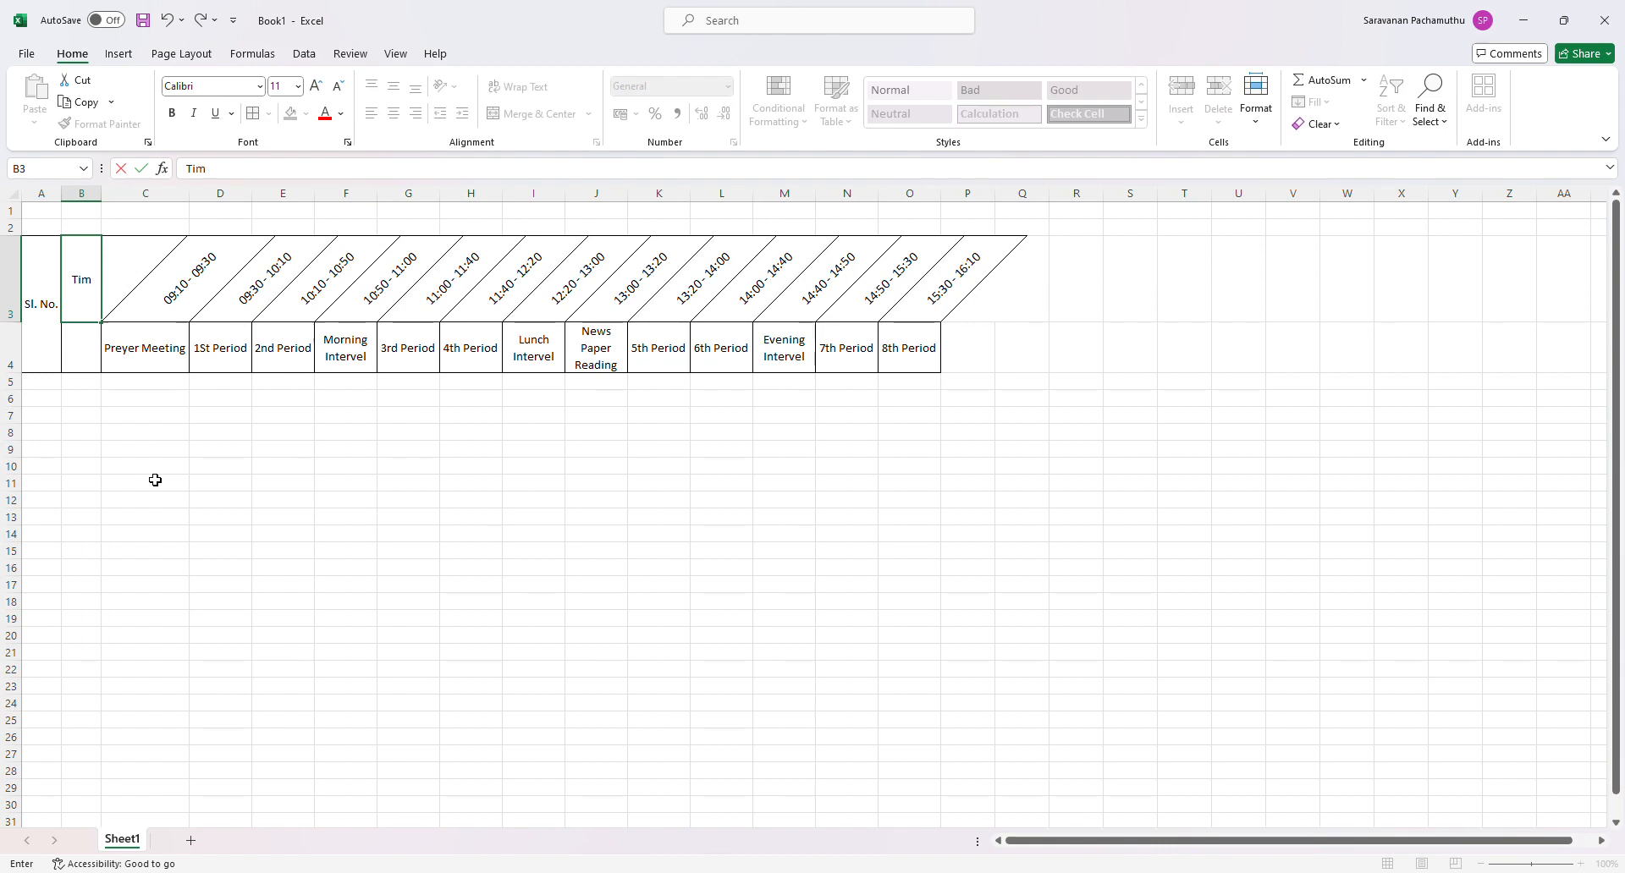
text(ing)
key(Return)
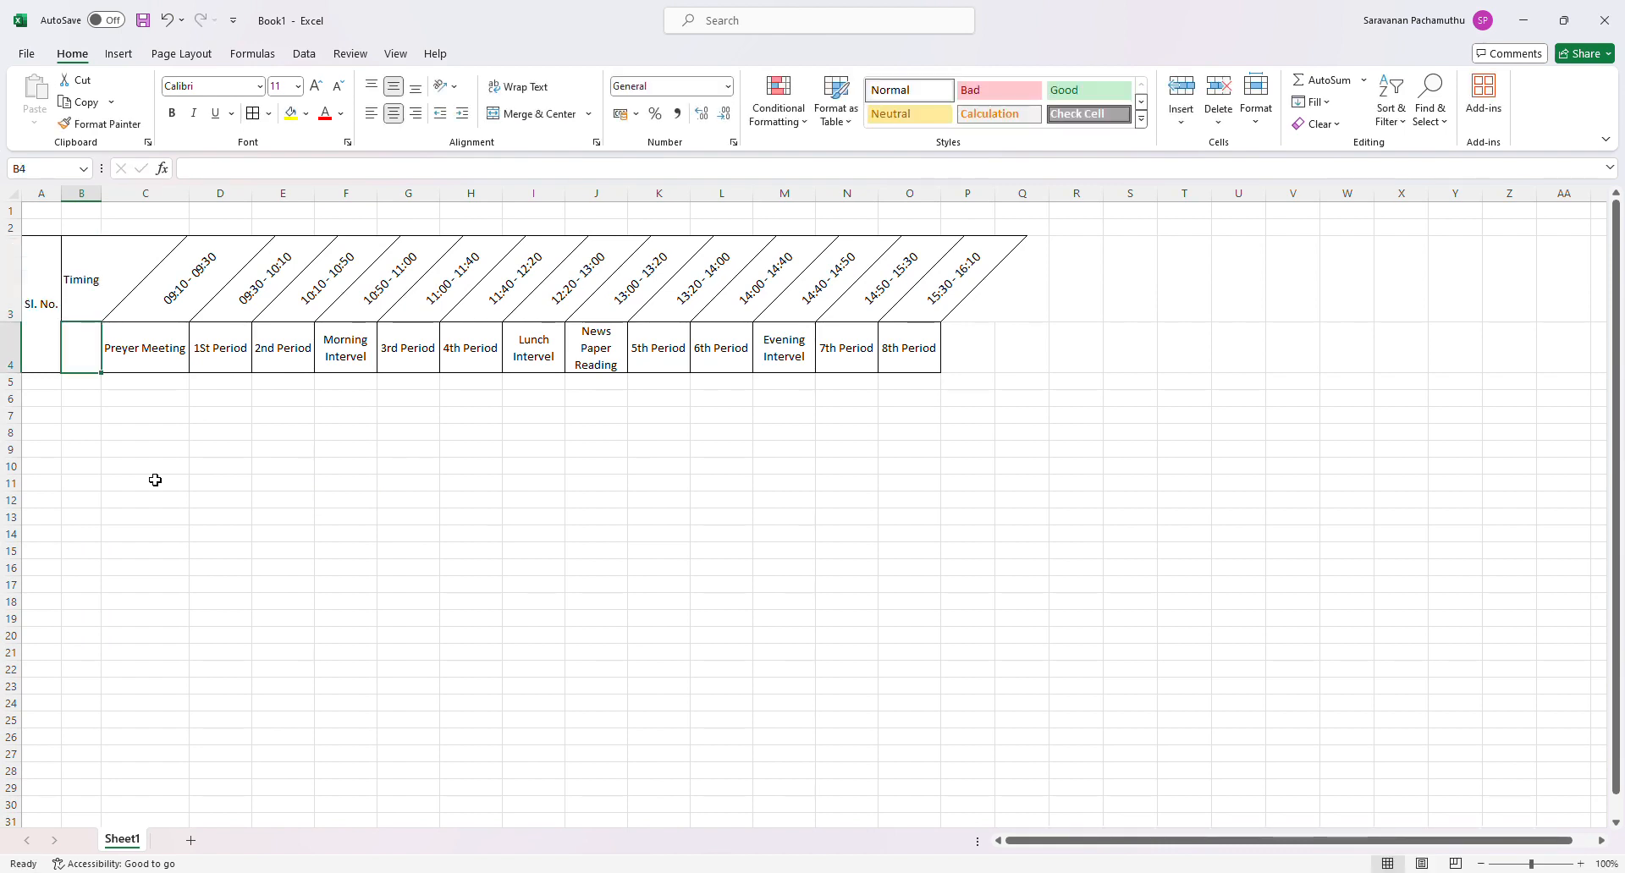
text(P)
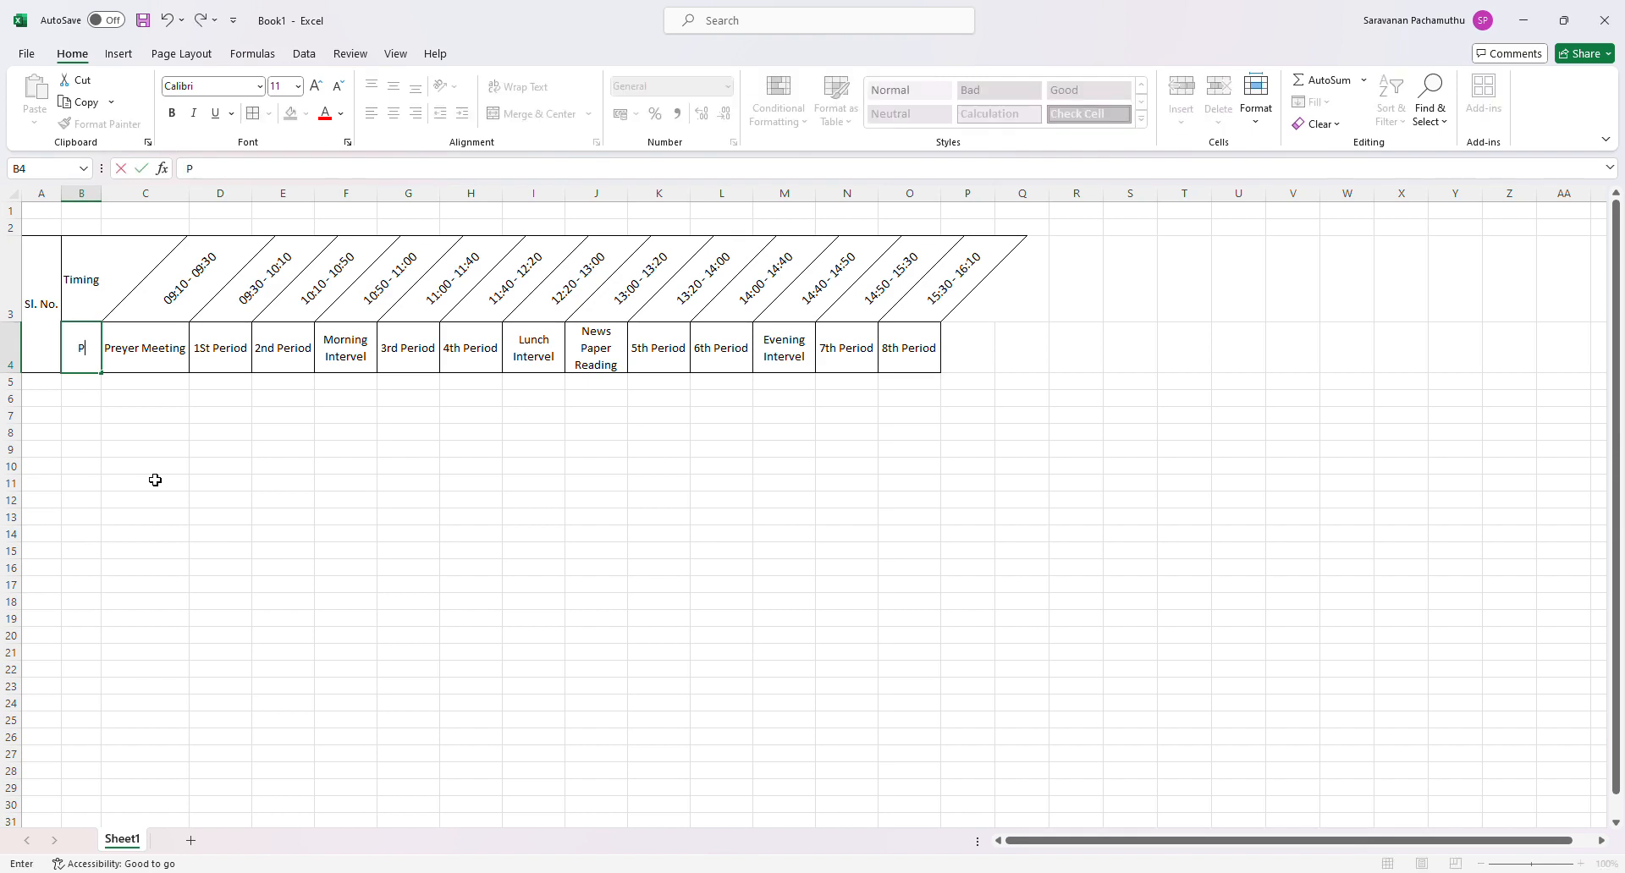
text(eriod)
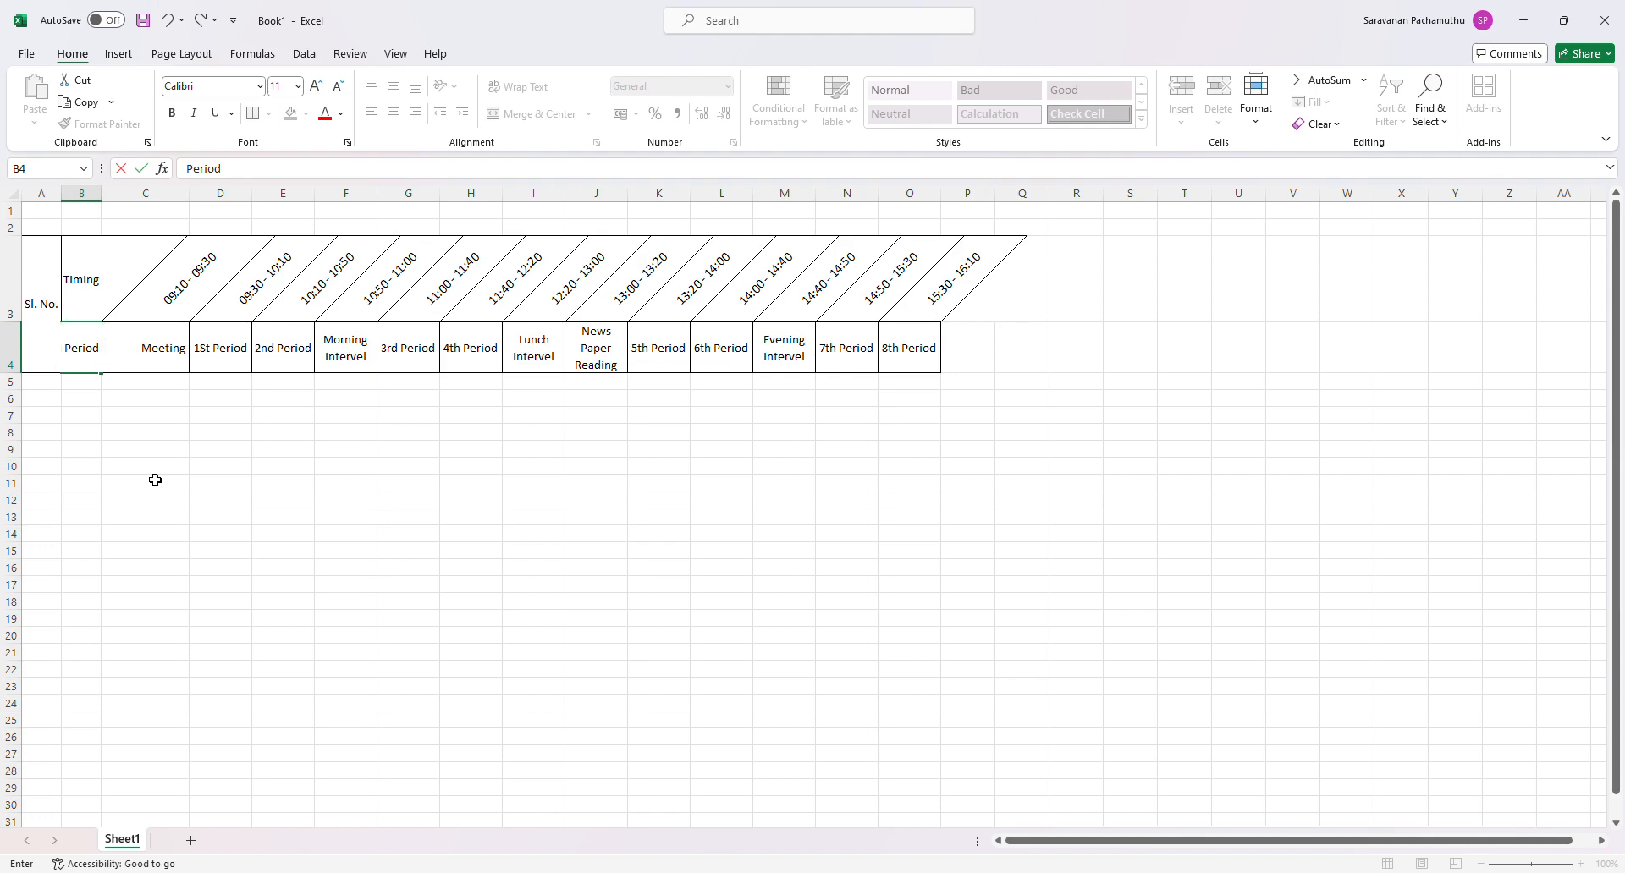
key(Return)
- Apply all borders to the Timing and Period heading cells B3:B4
drag(84, 283, 87, 345)
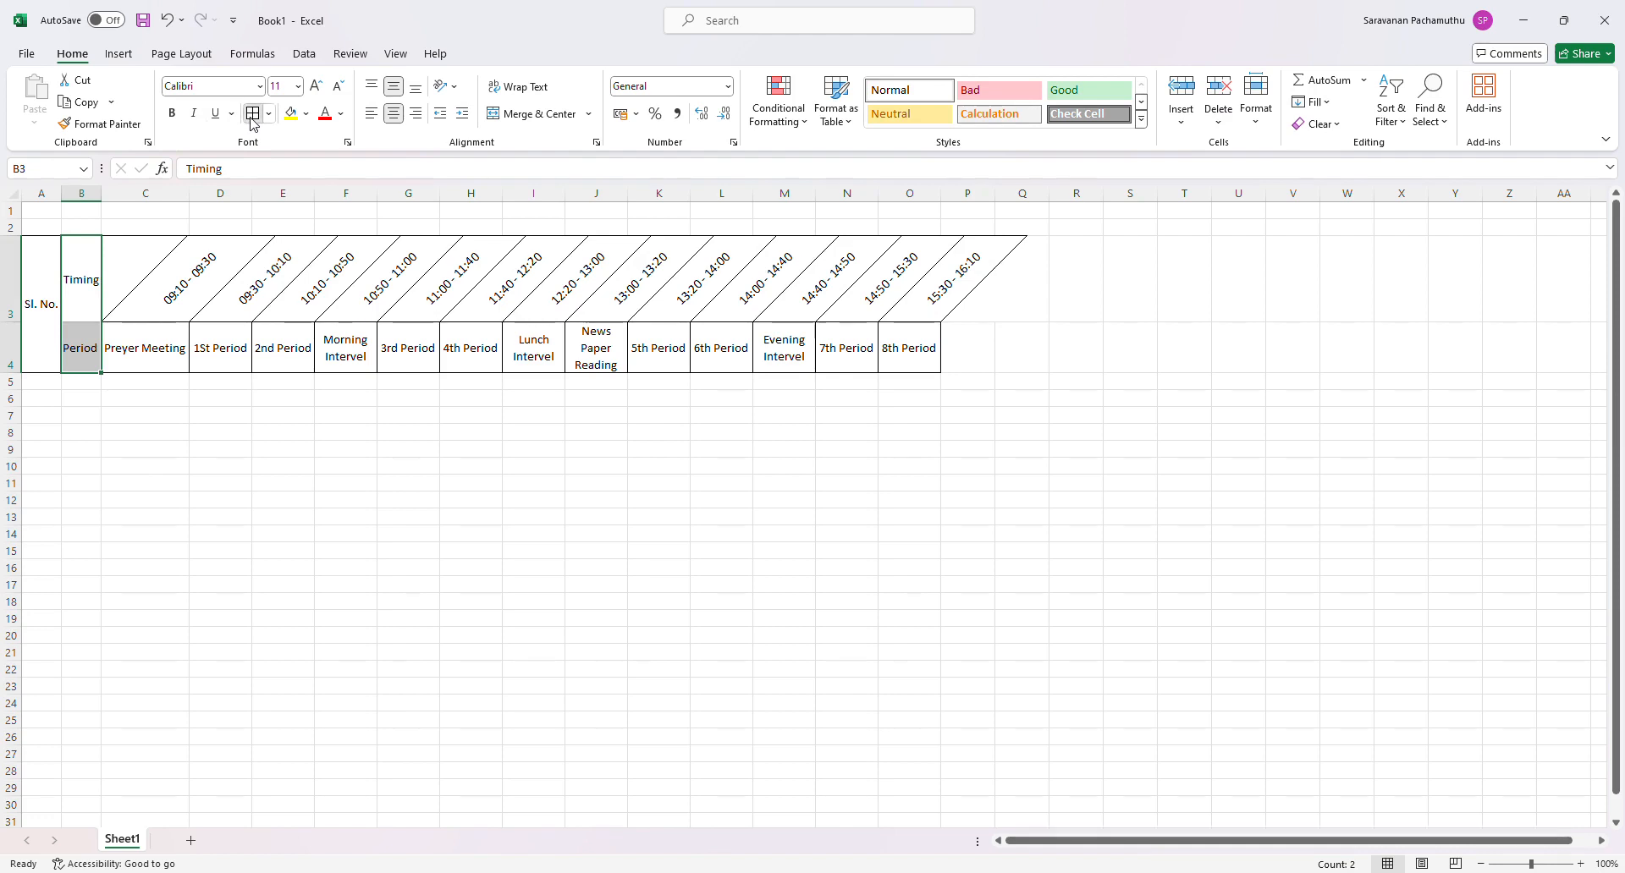
click(307, 558)
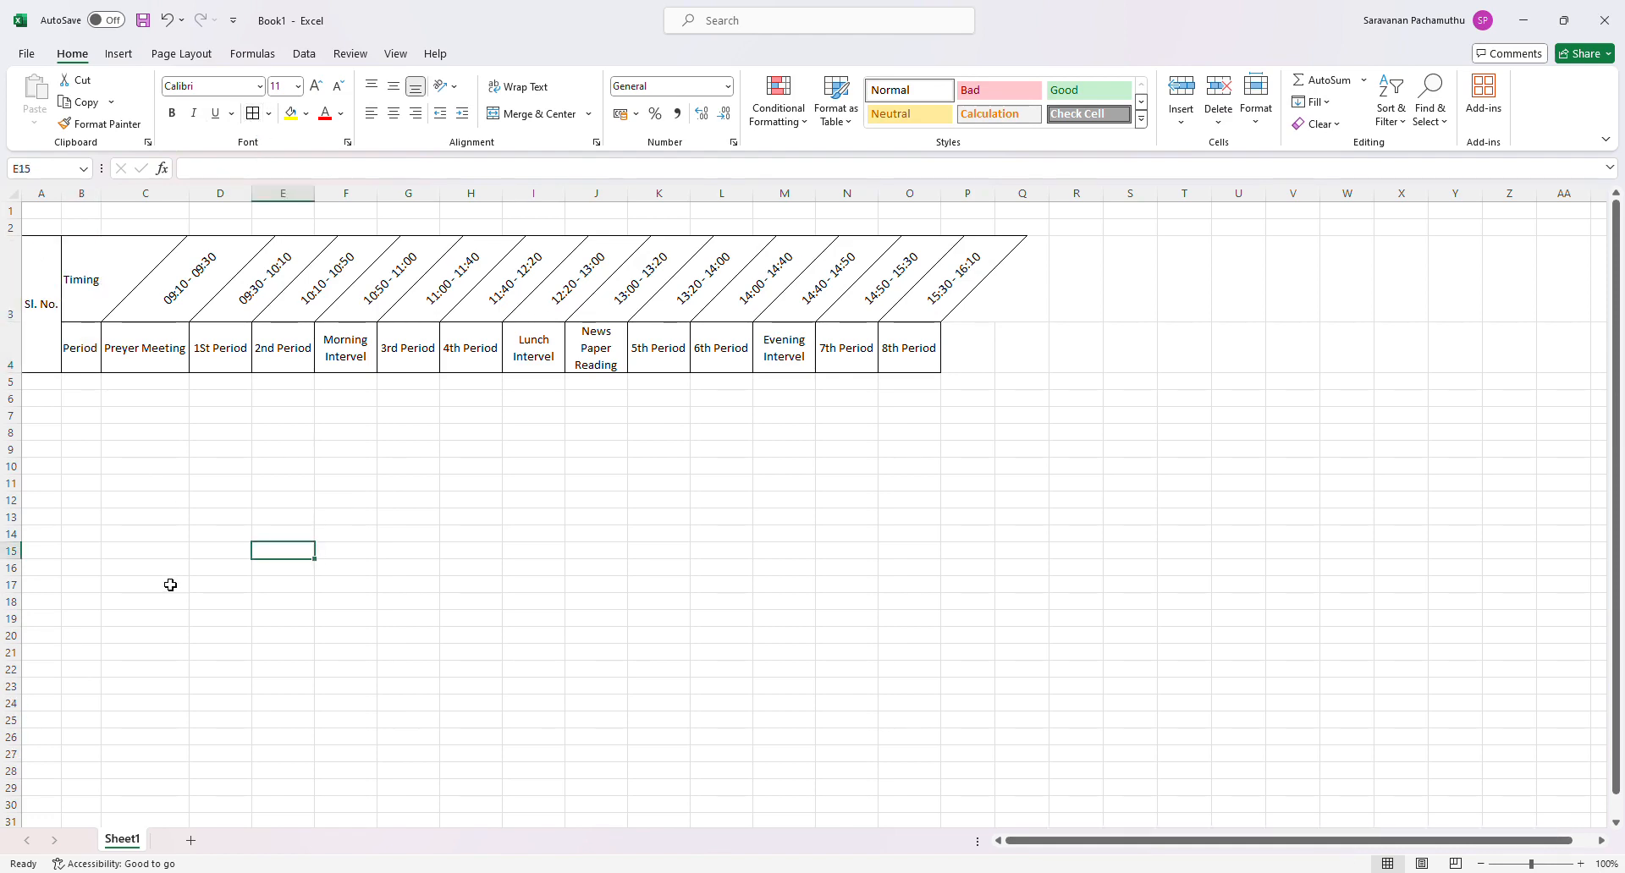
- Widen column B slightly so the Timing and Period headings have more room
click(273, 484)
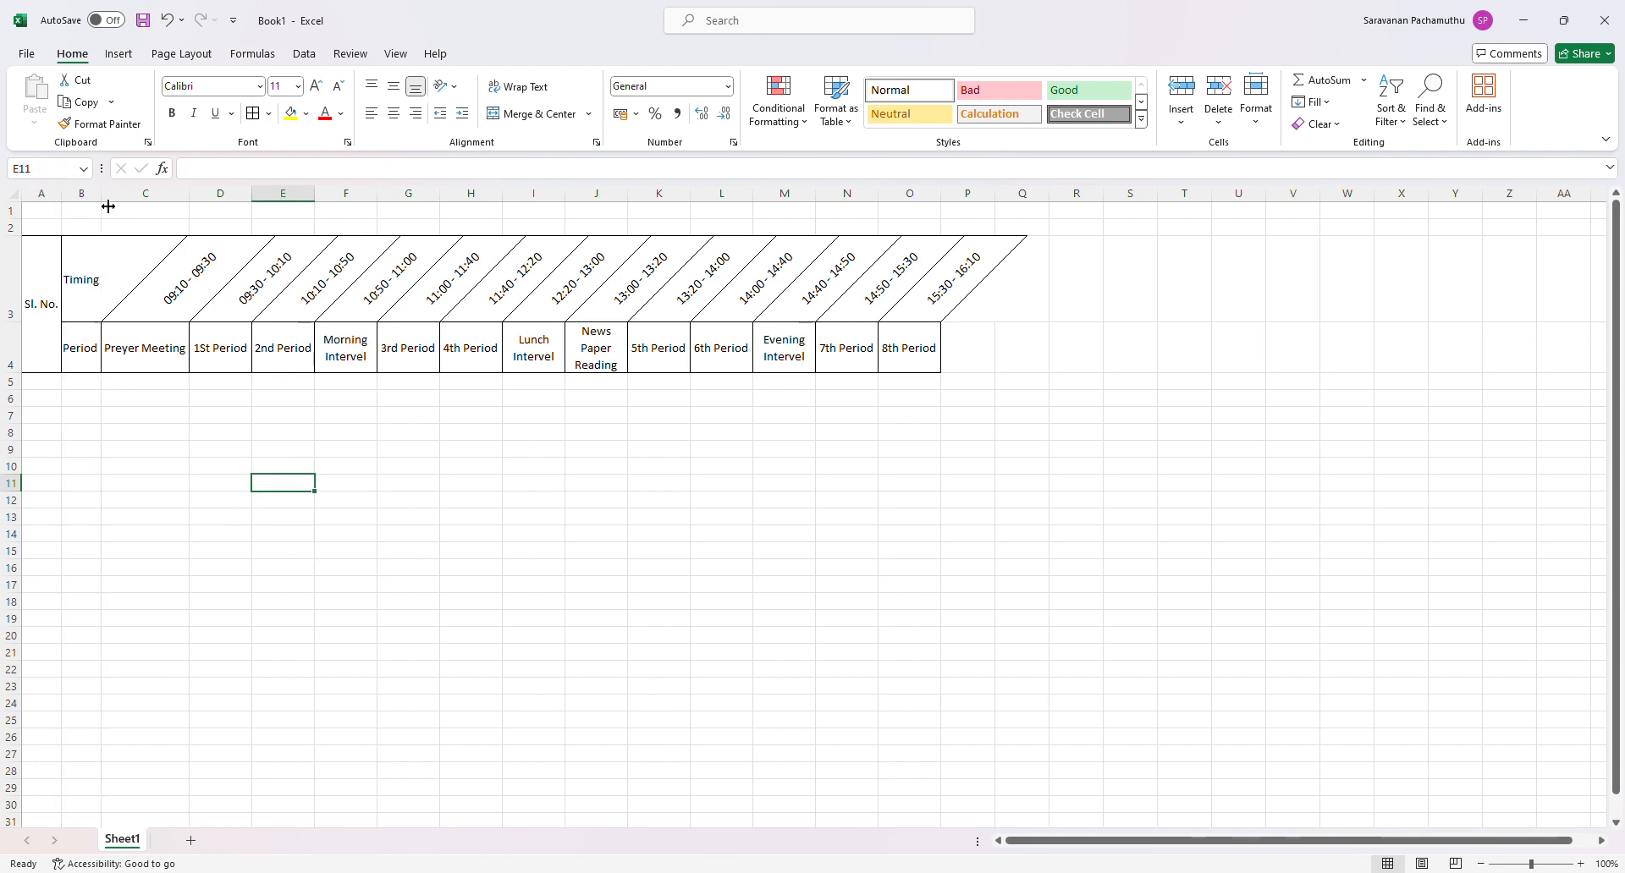
drag(105, 199, 109, 206)
click(98, 449)
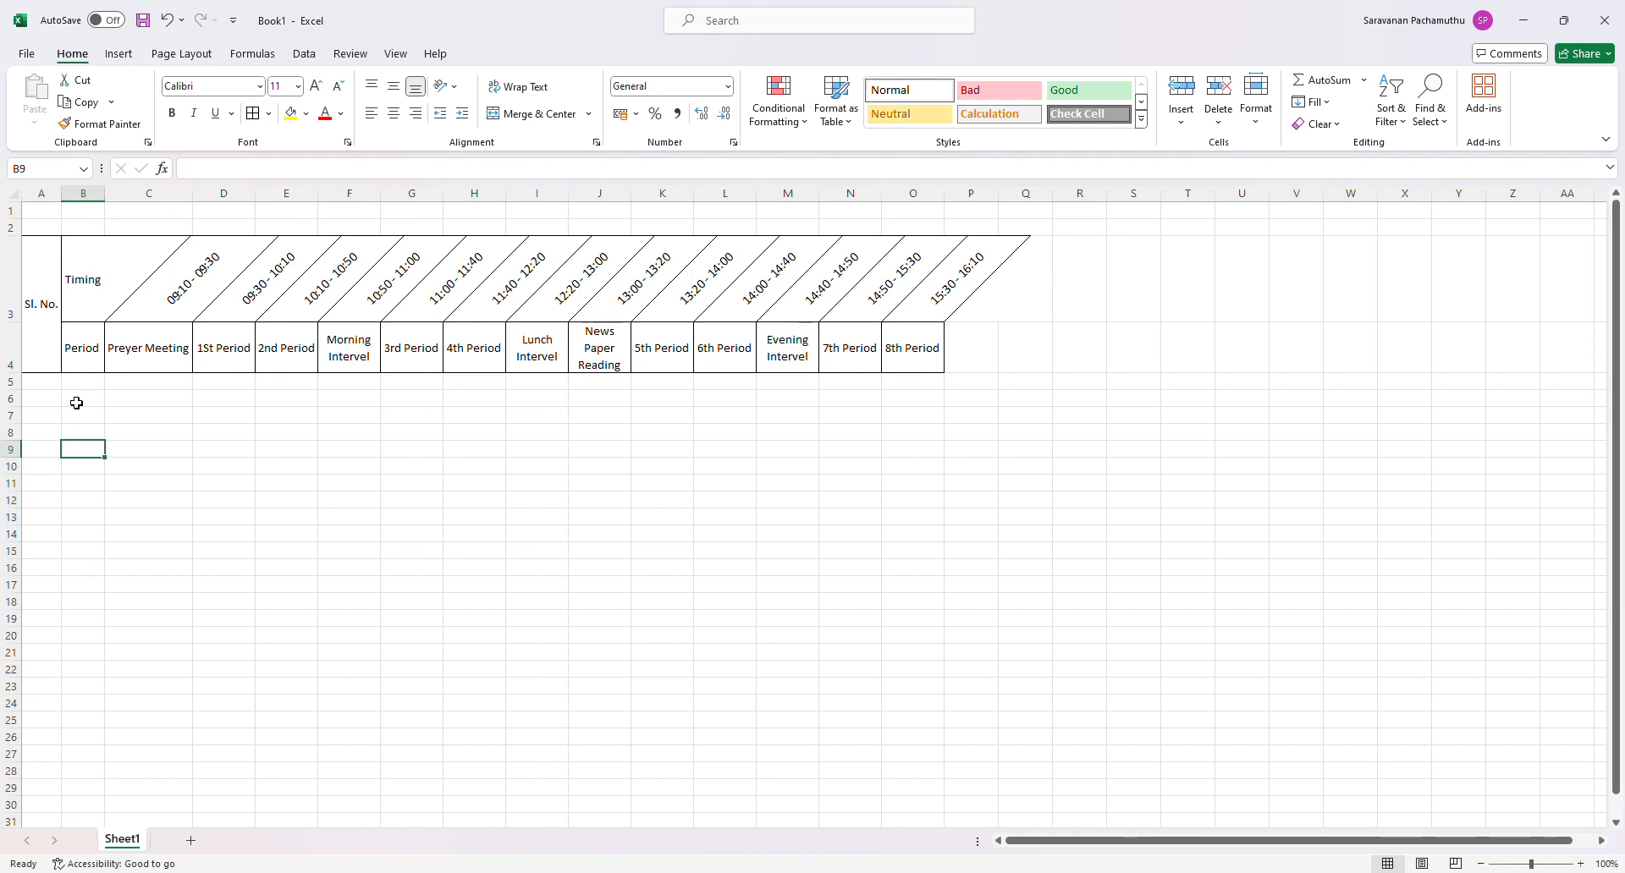
- Enter the serial numbers 1, 2 and 3 in cells A5 to A7
click(38, 382)
text(1)
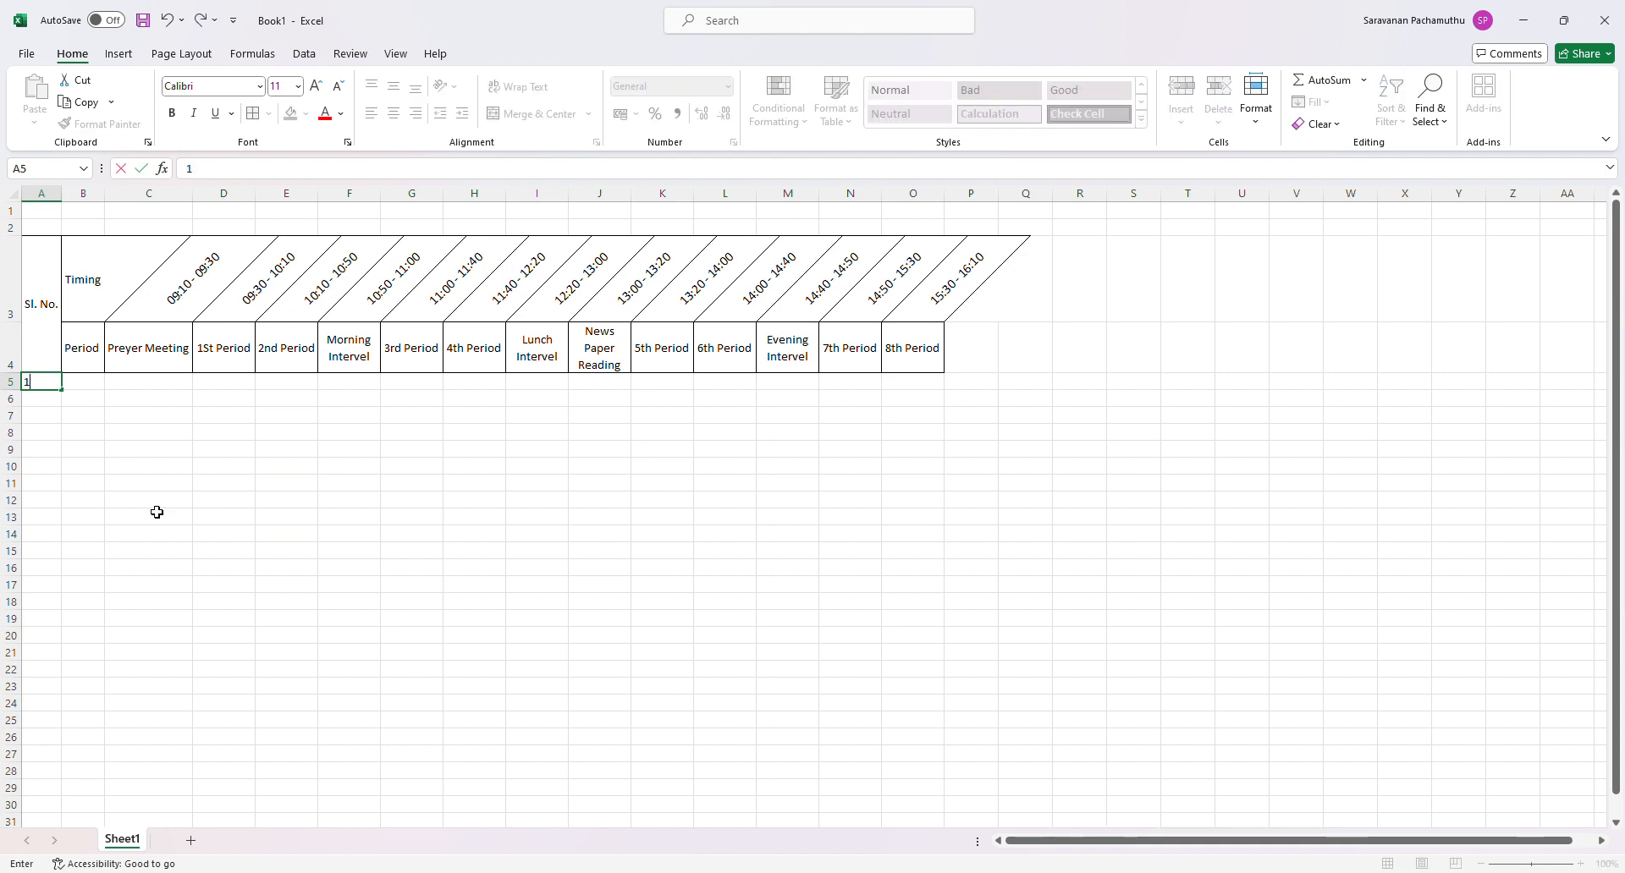
key(Return)
text(2)
key(Return)
text(3)
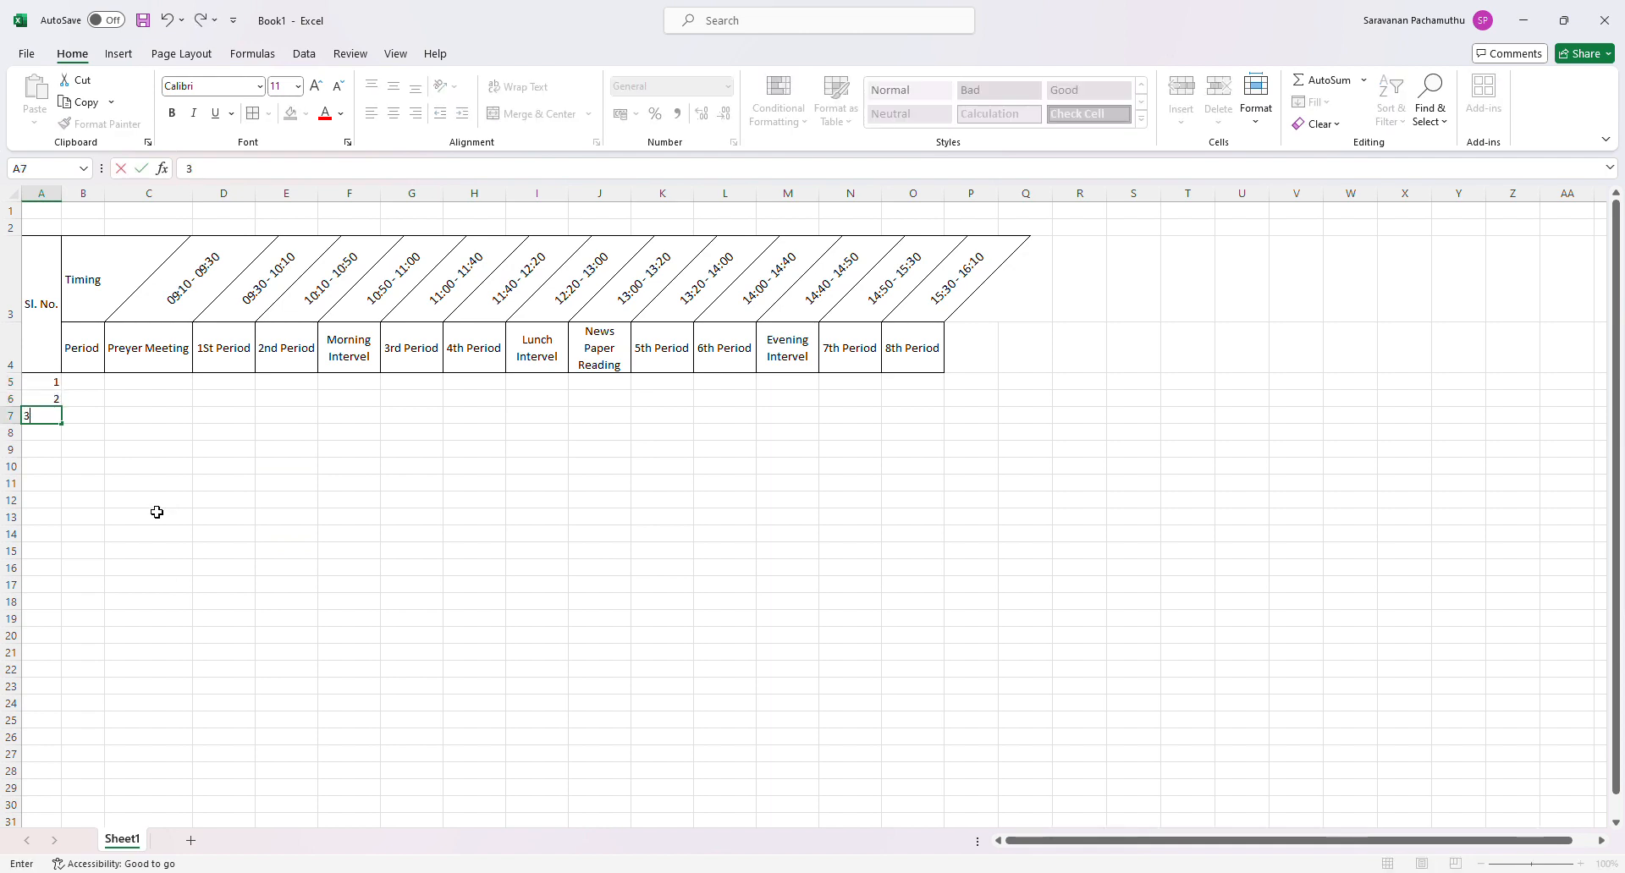
key(Return)
- Center the serial numbers in A5:A7 horizontally and vertically, and fill the series down to 5 in A9
drag(33, 382, 42, 415)
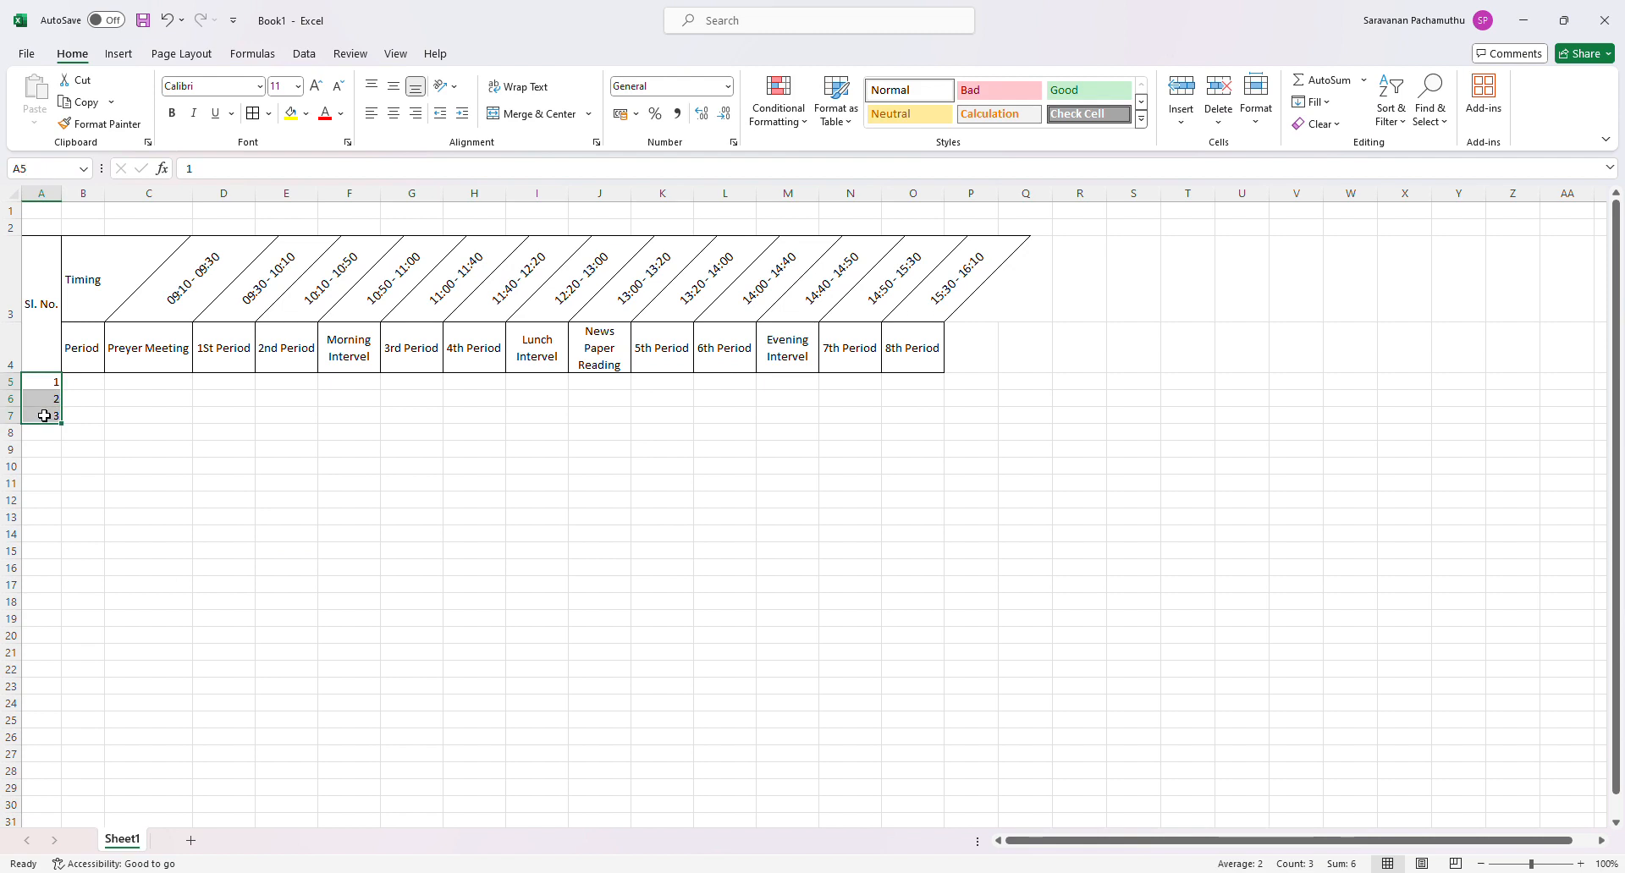
click(394, 87)
click(393, 114)
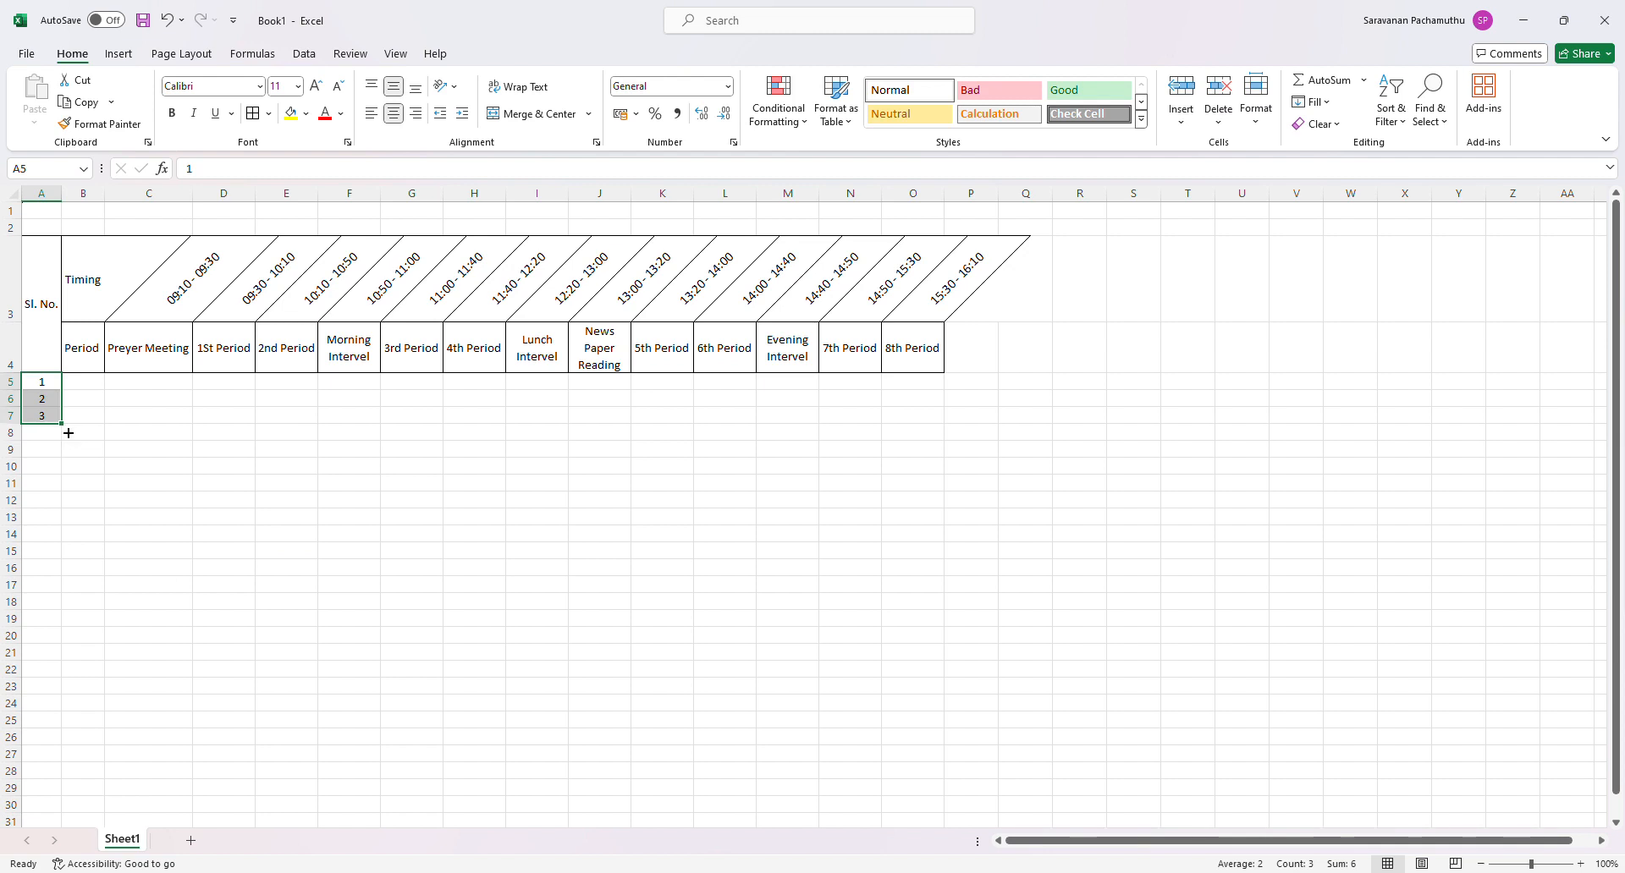
drag(63, 430, 67, 464)
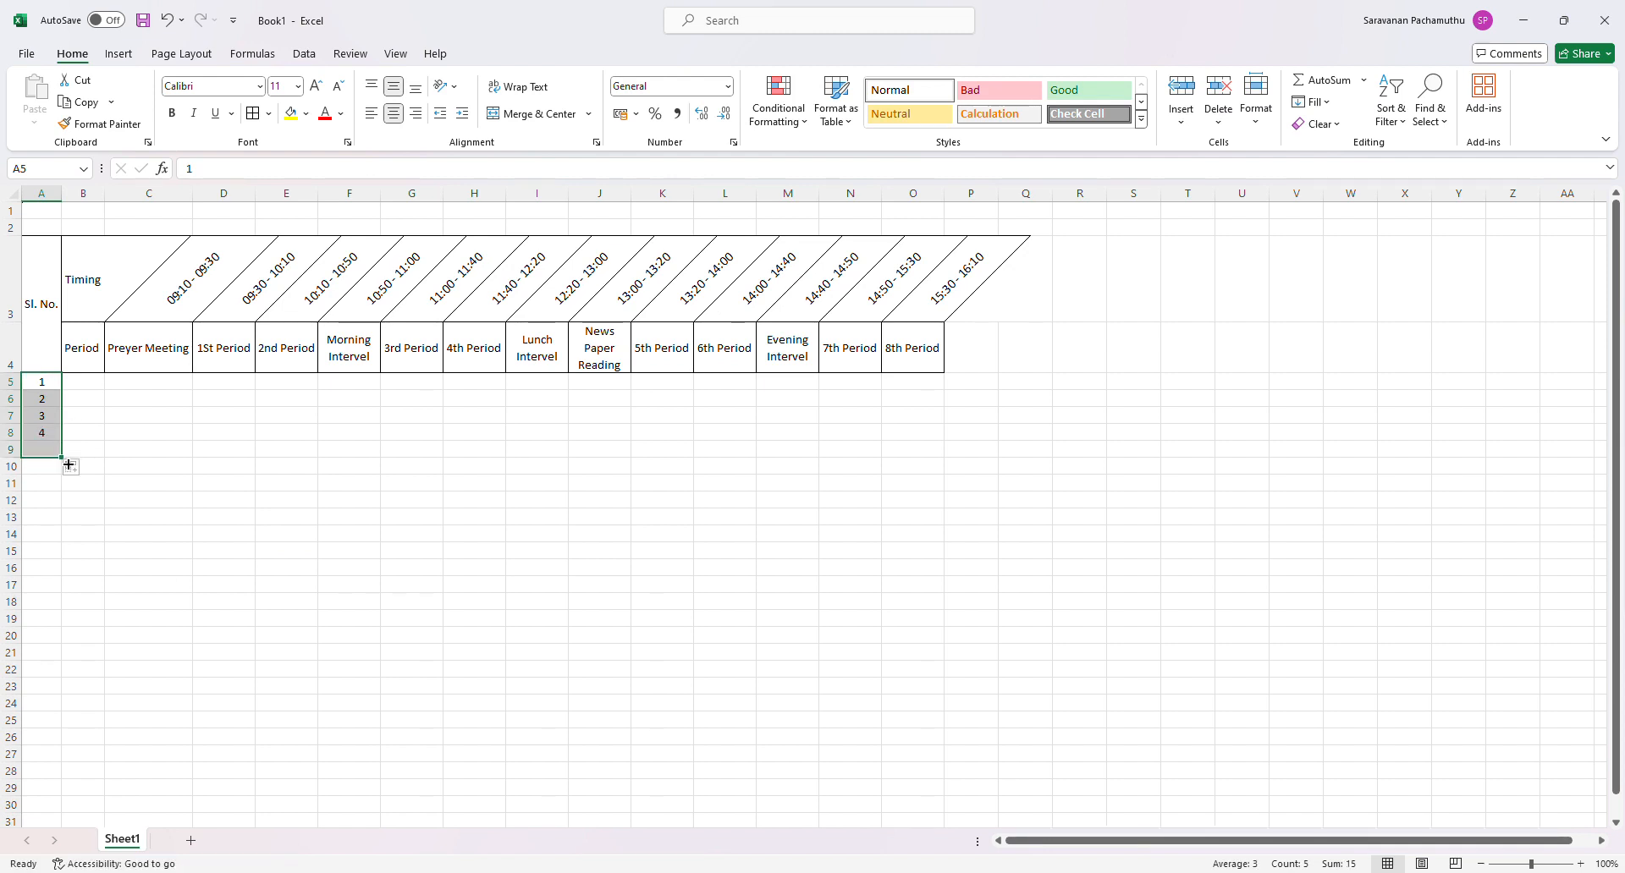
click(259, 487)
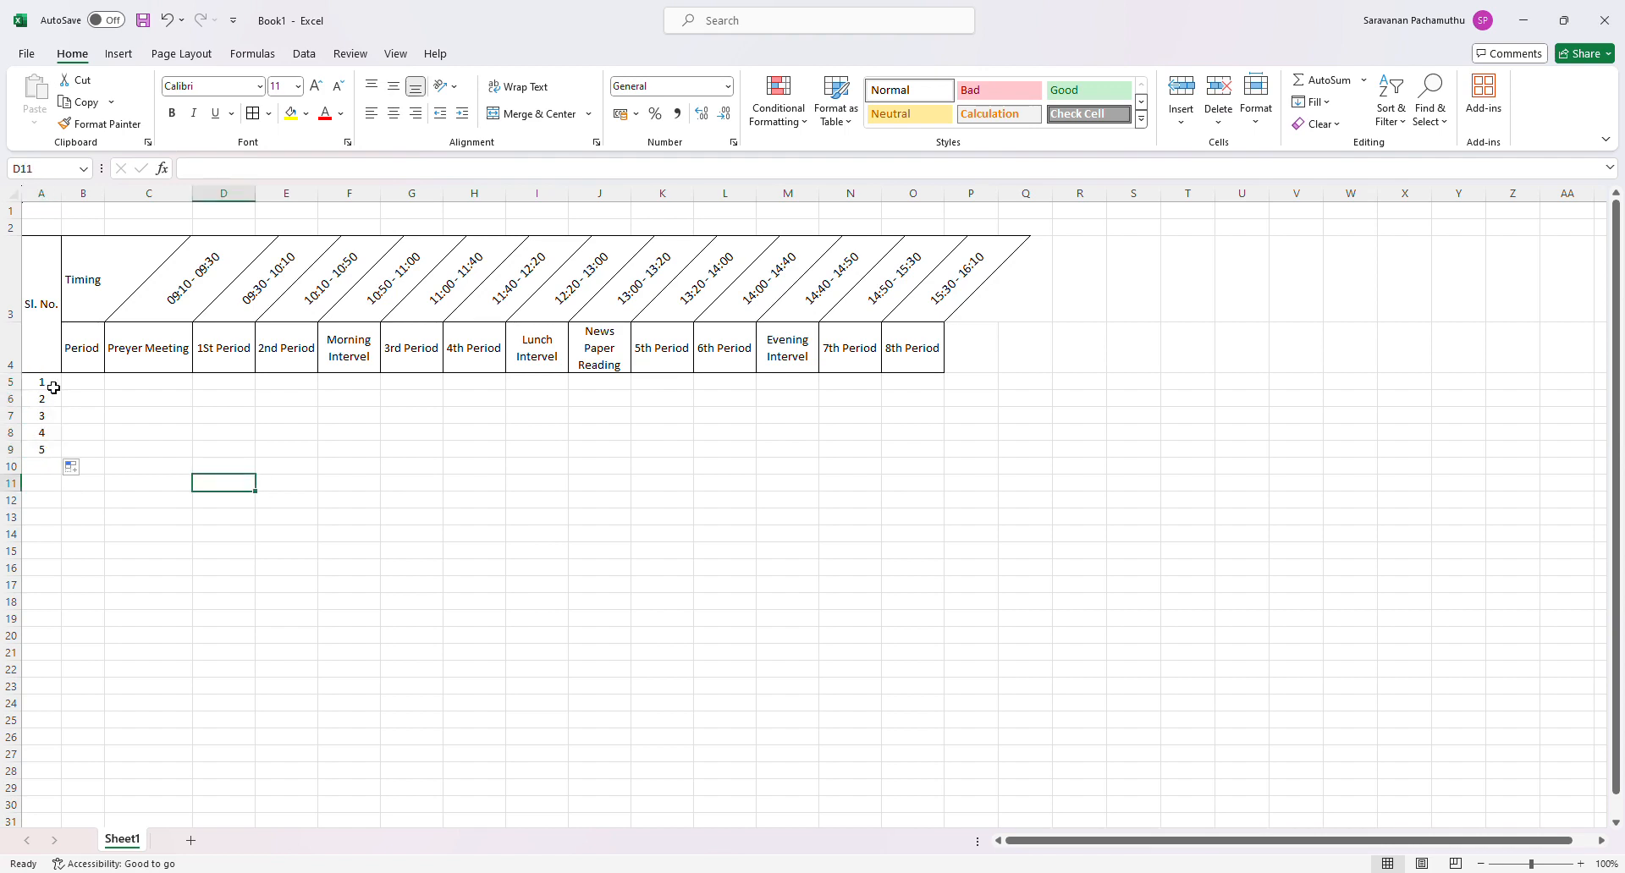
- Apply all borders to the timetable body cells A5:O9
drag(53, 387, 940, 449)
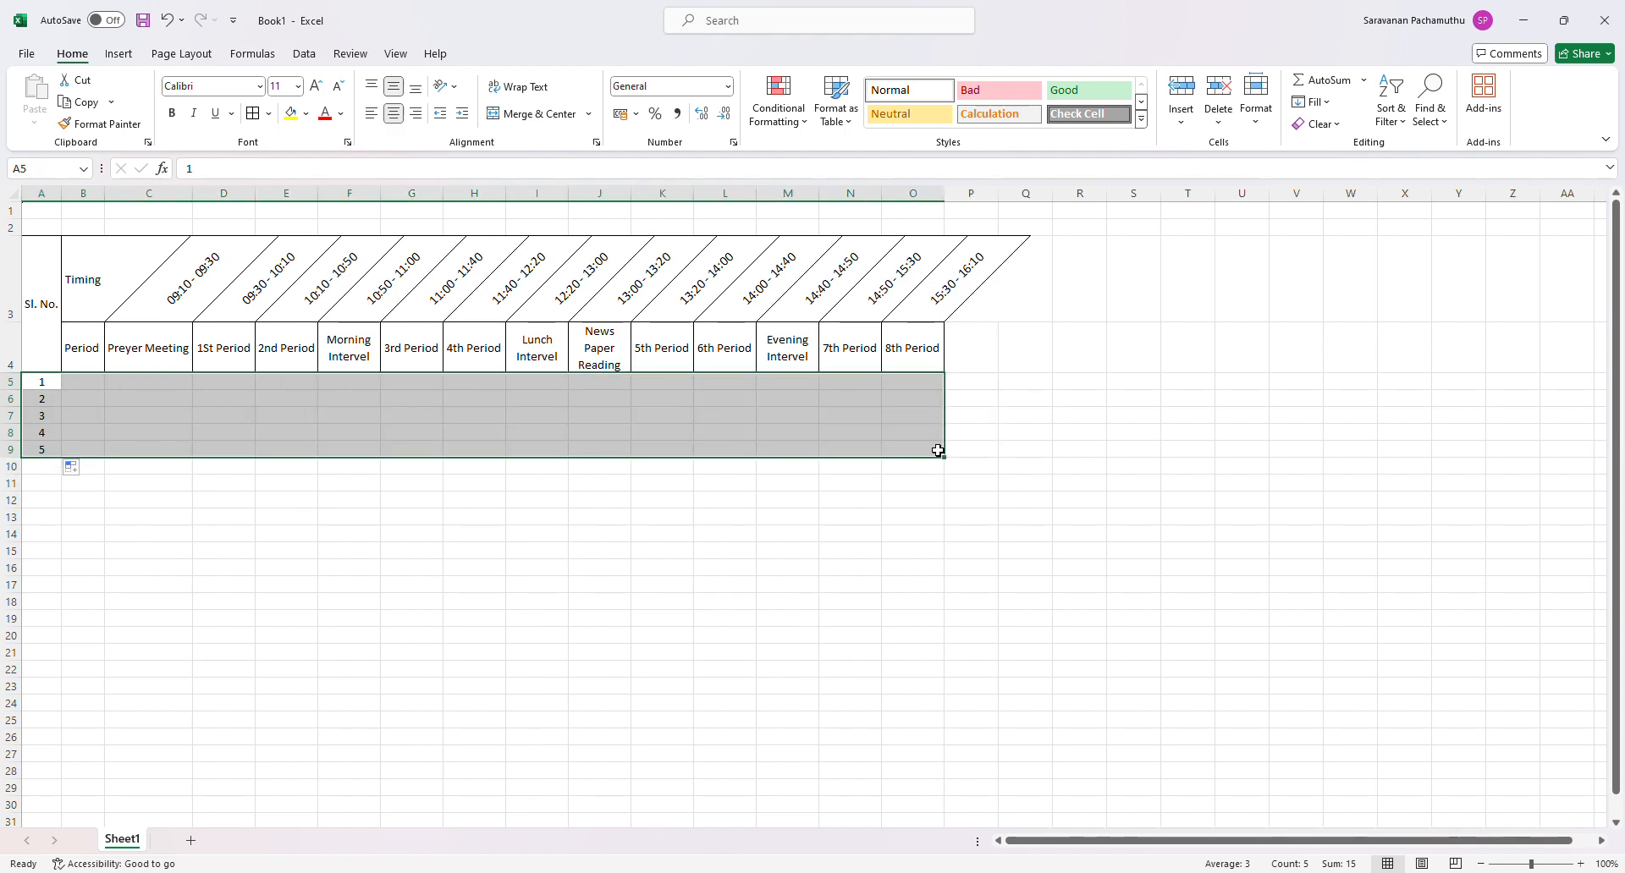
click(253, 112)
click(536, 517)
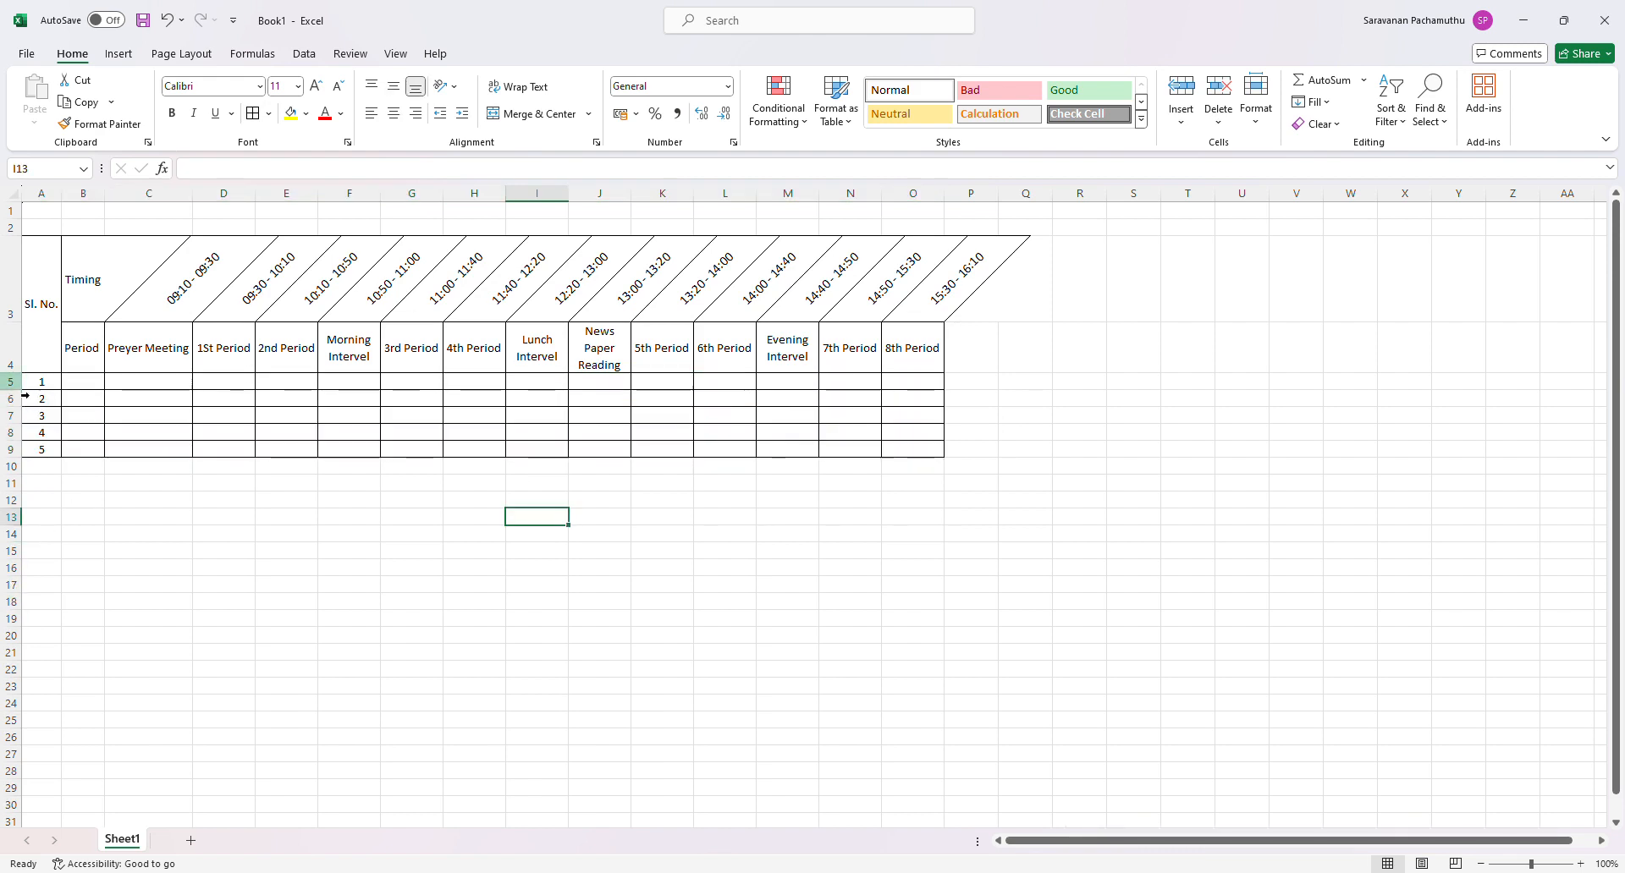
- Select the five numbered timetable rows, 5 to 9
drag(25, 381, 21, 449)
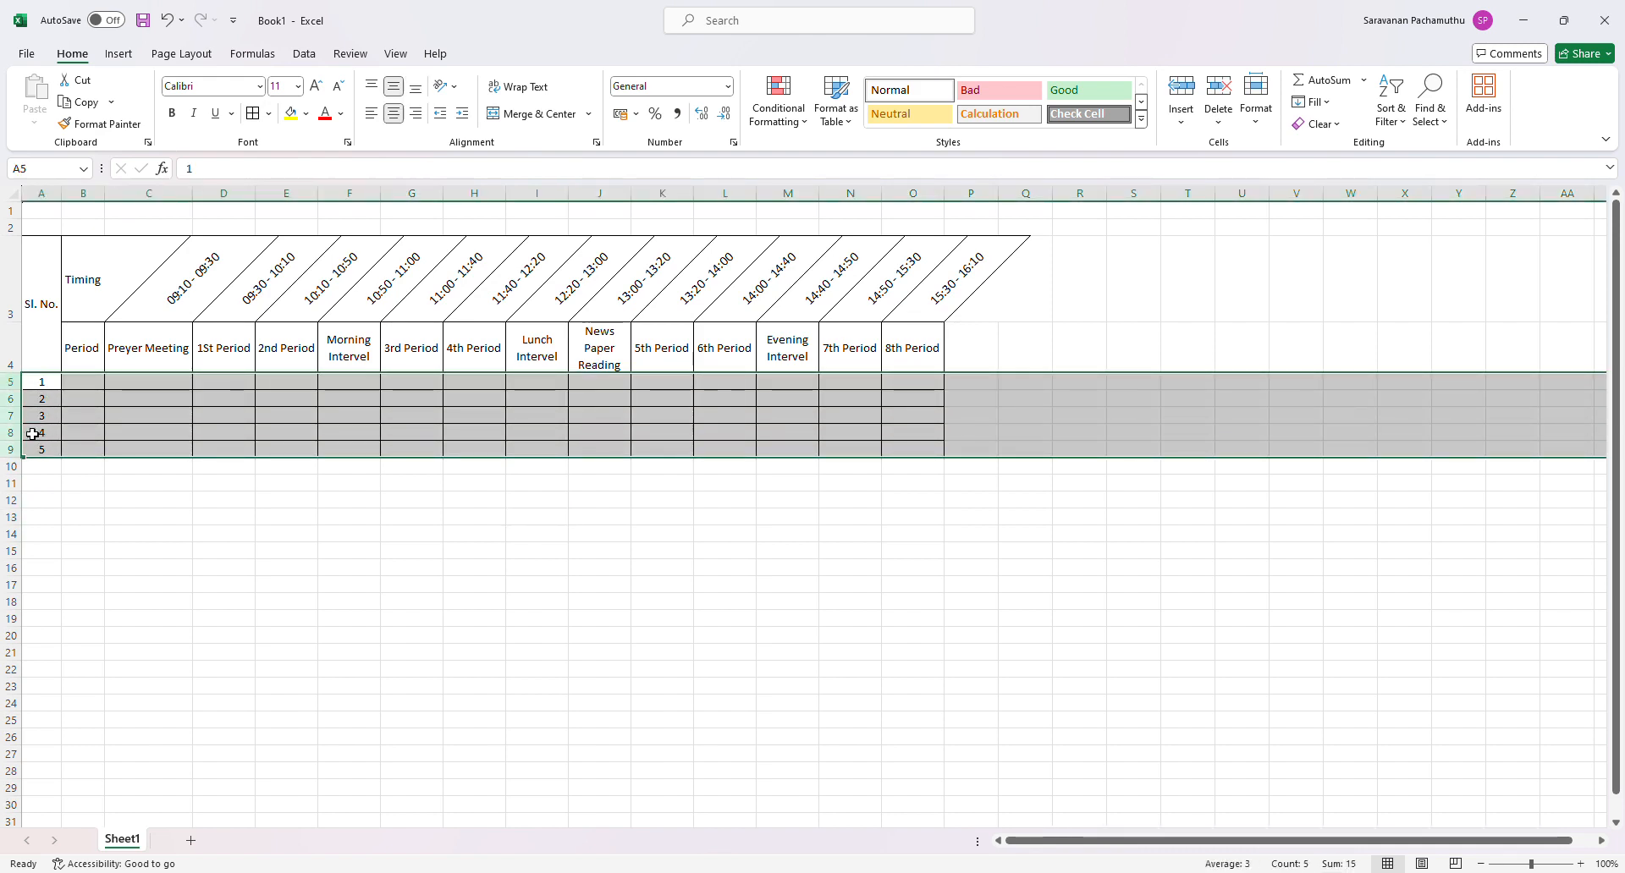
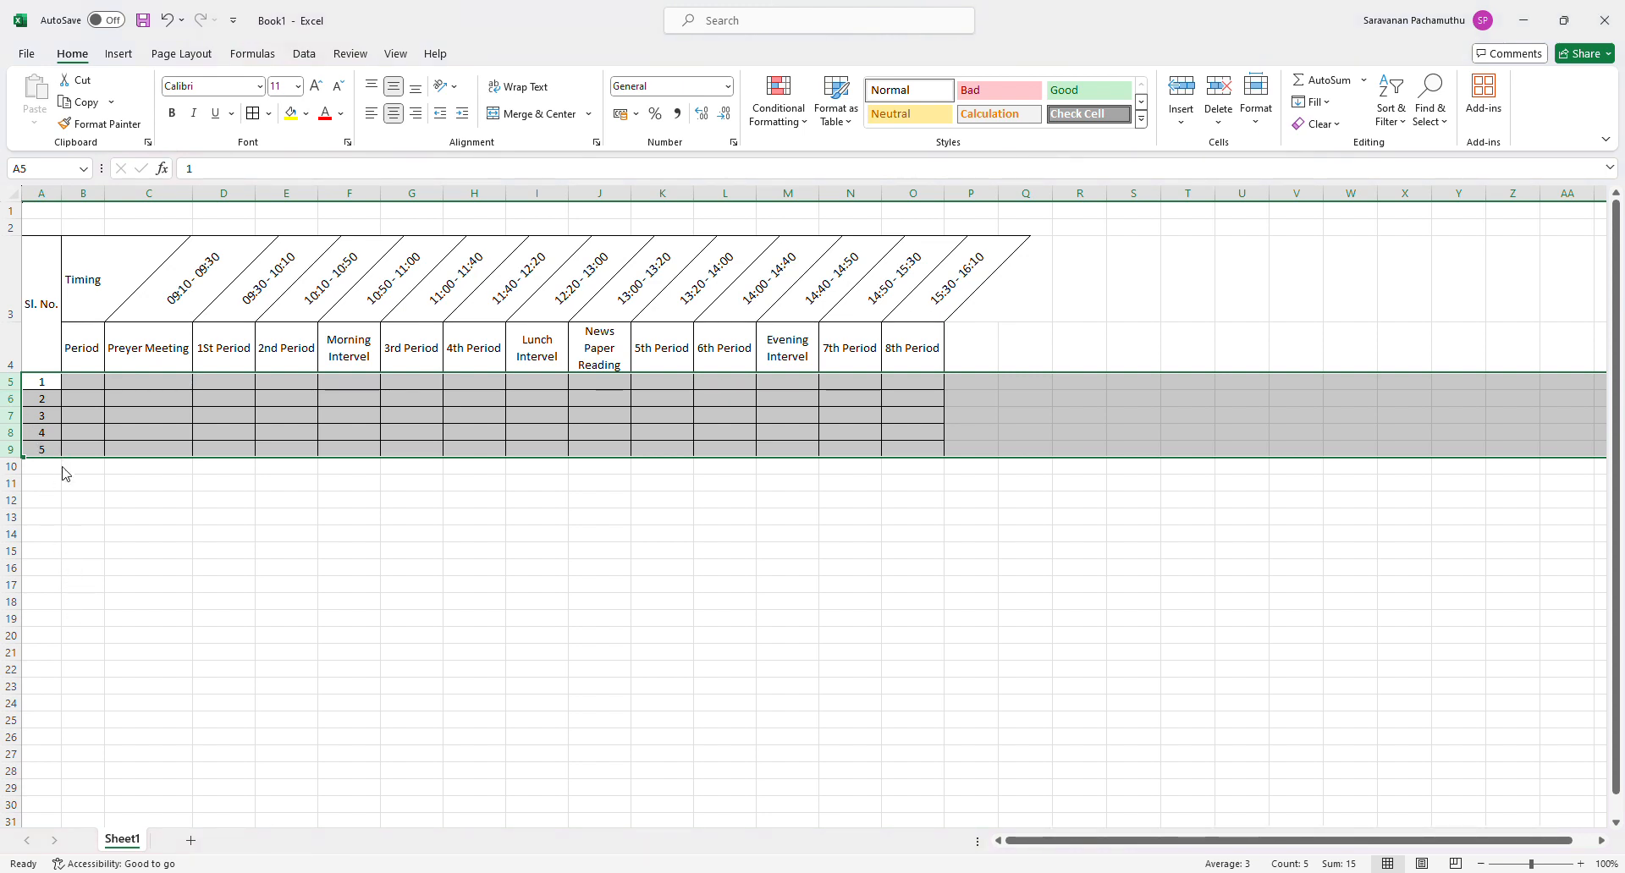
- Increase the row height of timetable rows 5 to 9 to about three times the default height
key(ctrl+1)
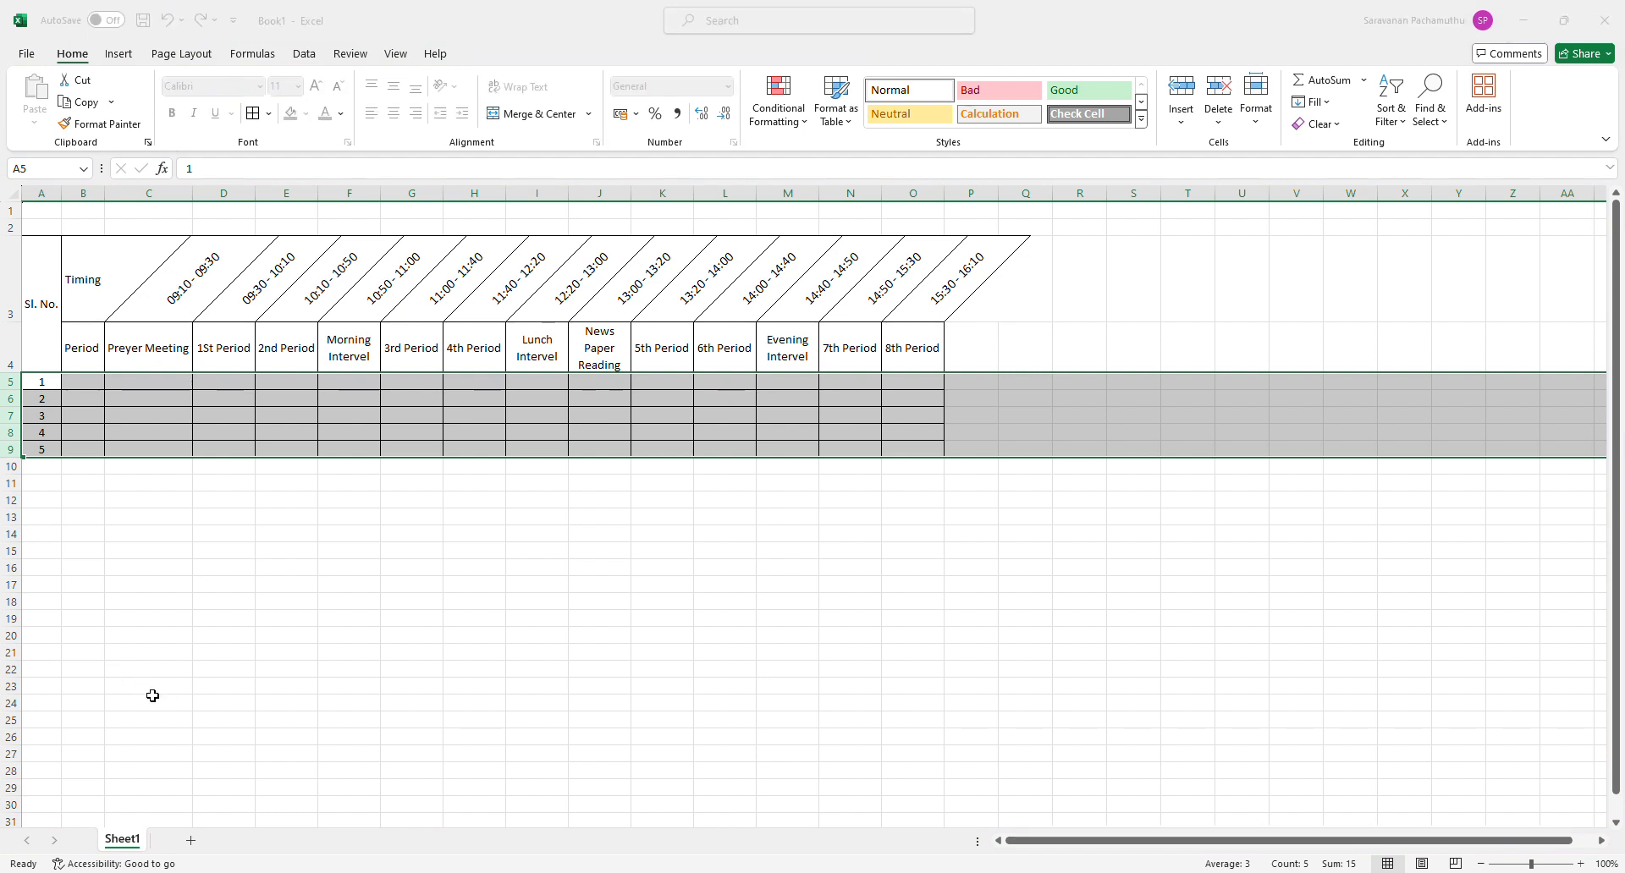
key(Return)
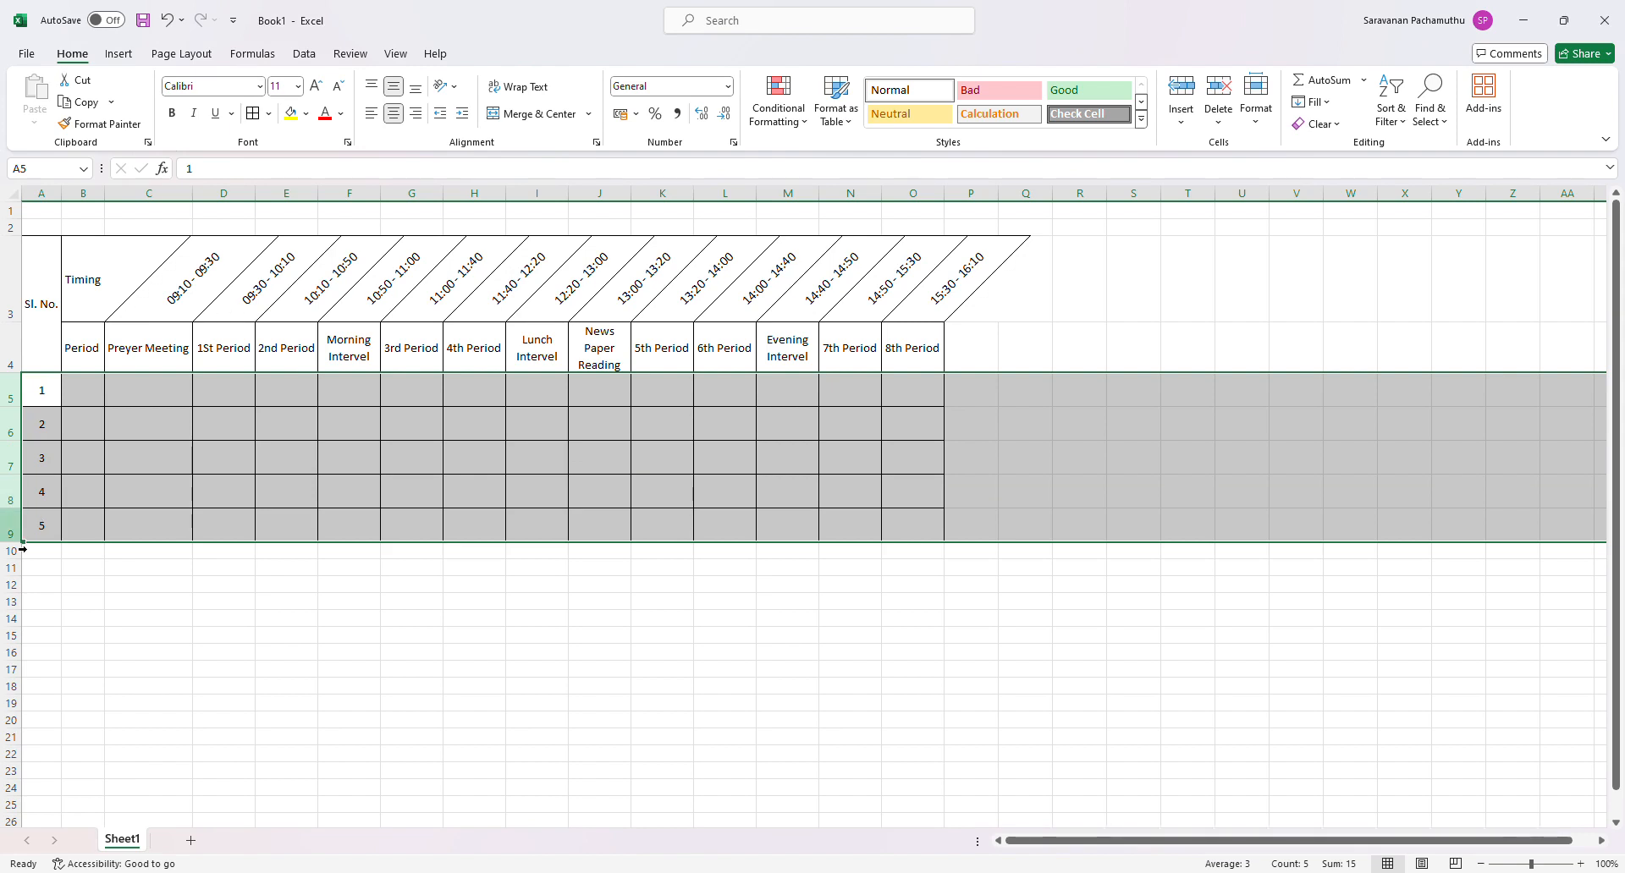
click(85, 802)
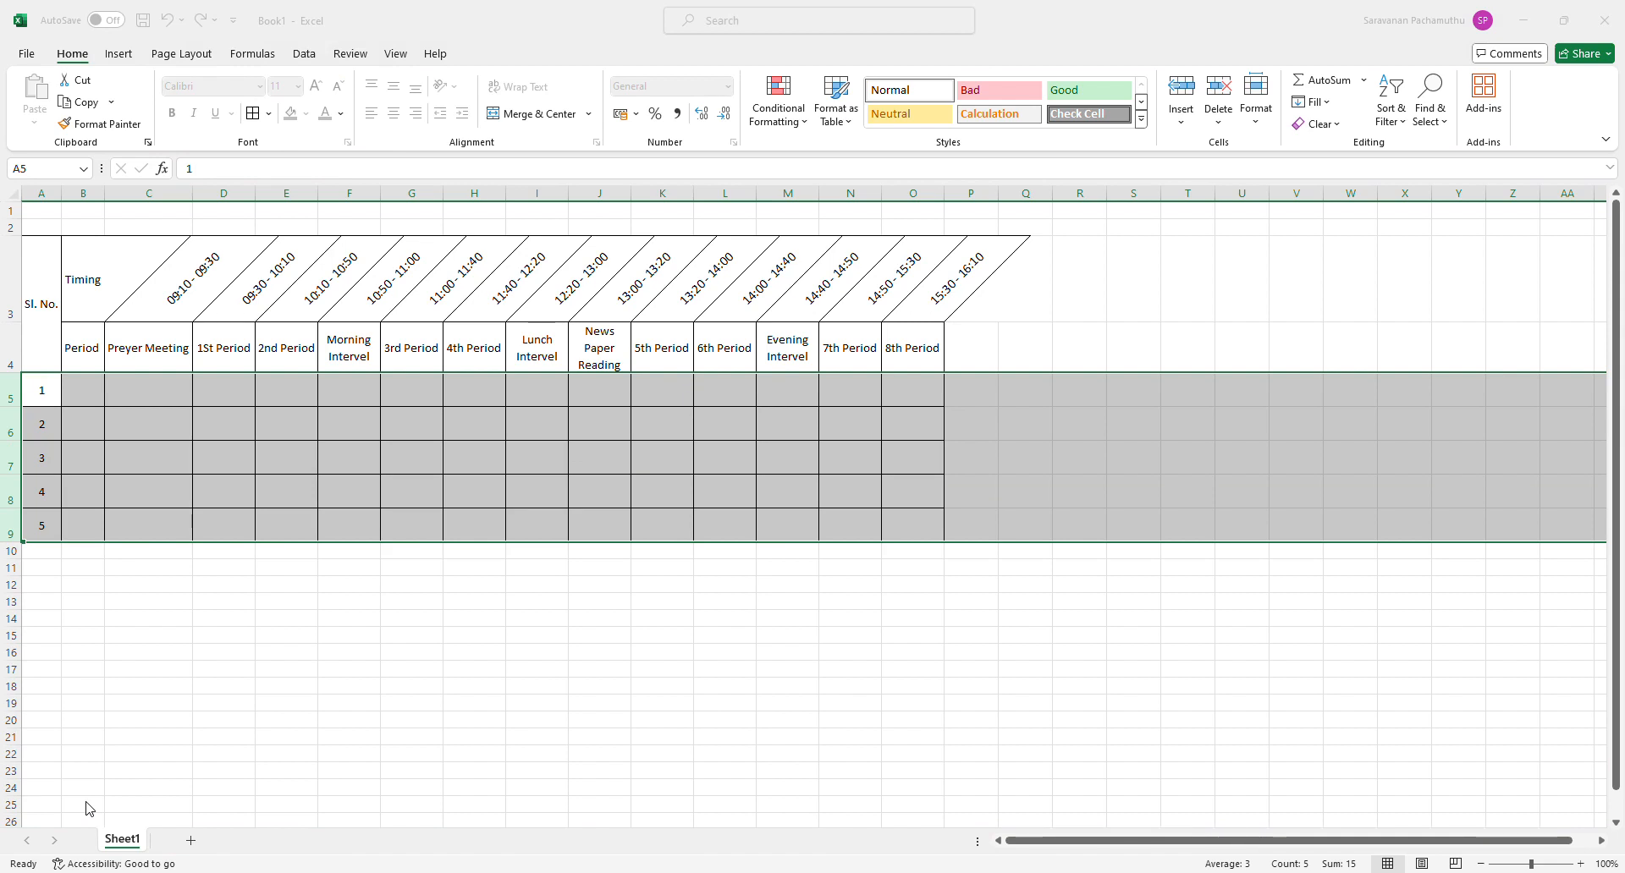
key(Return)
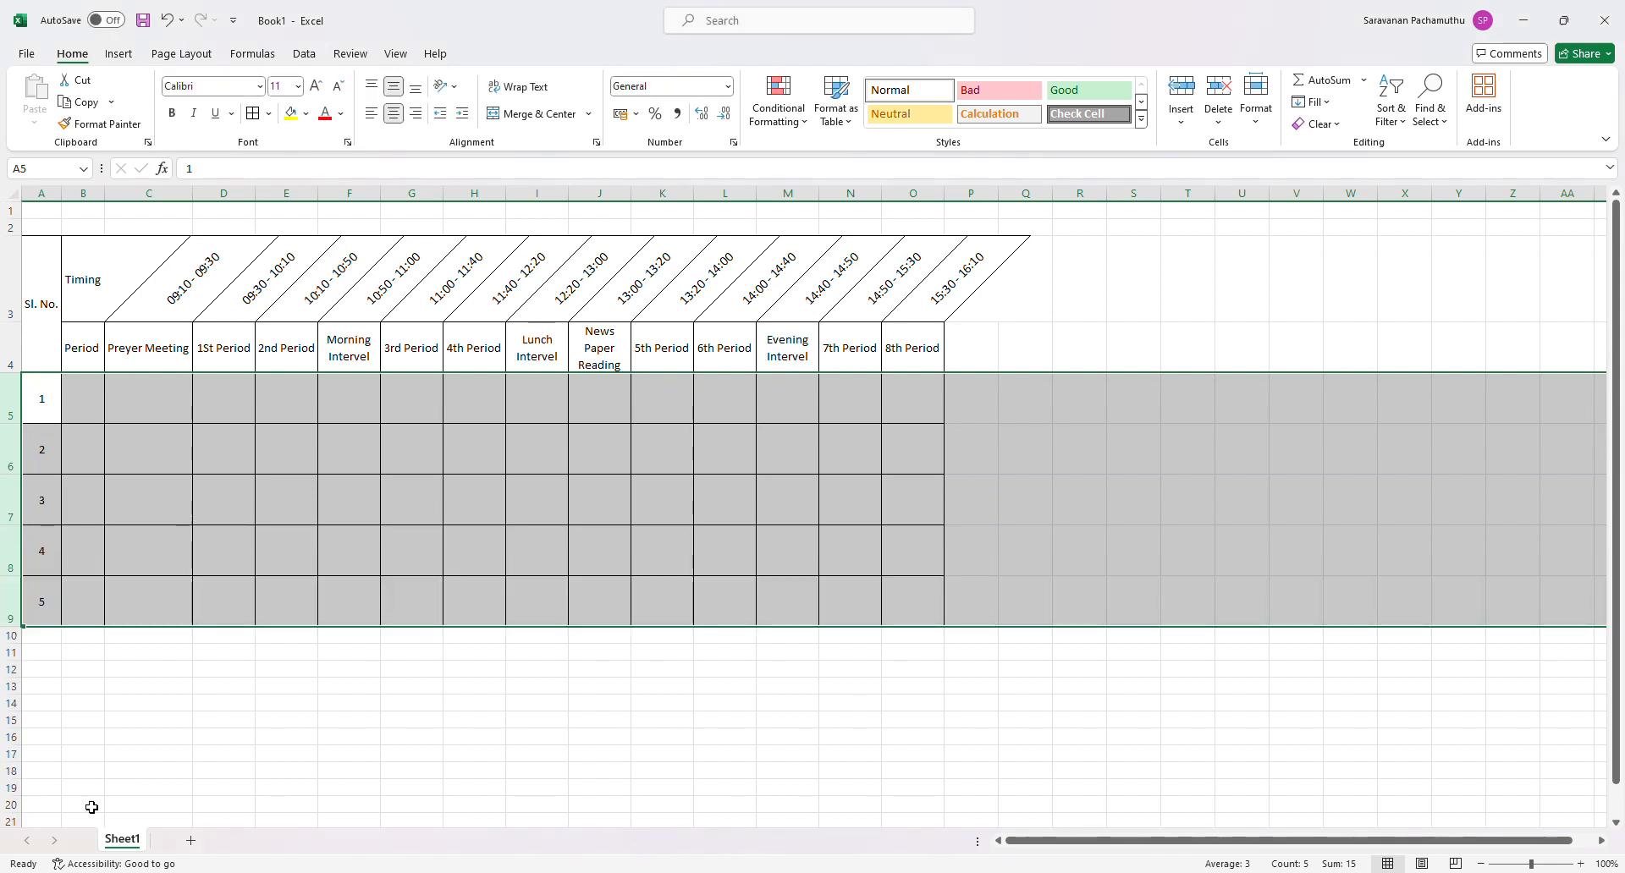
click(438, 551)
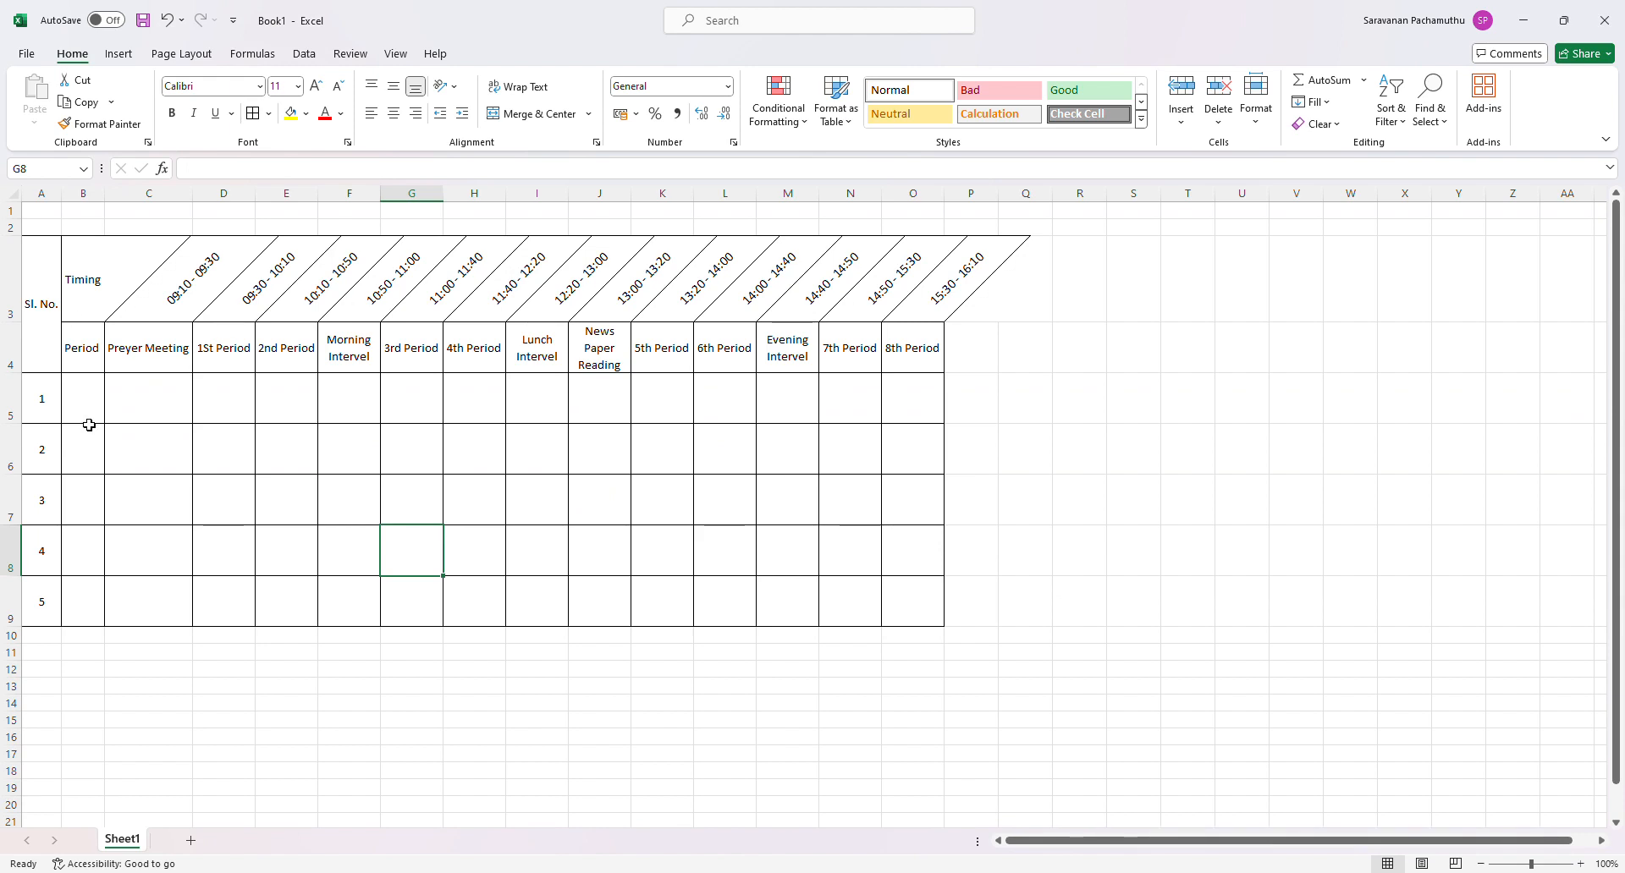
- Enter Monday in cell B5, centered horizontally and vertically, and fit column B to its content
click(89, 422)
text(Mo)
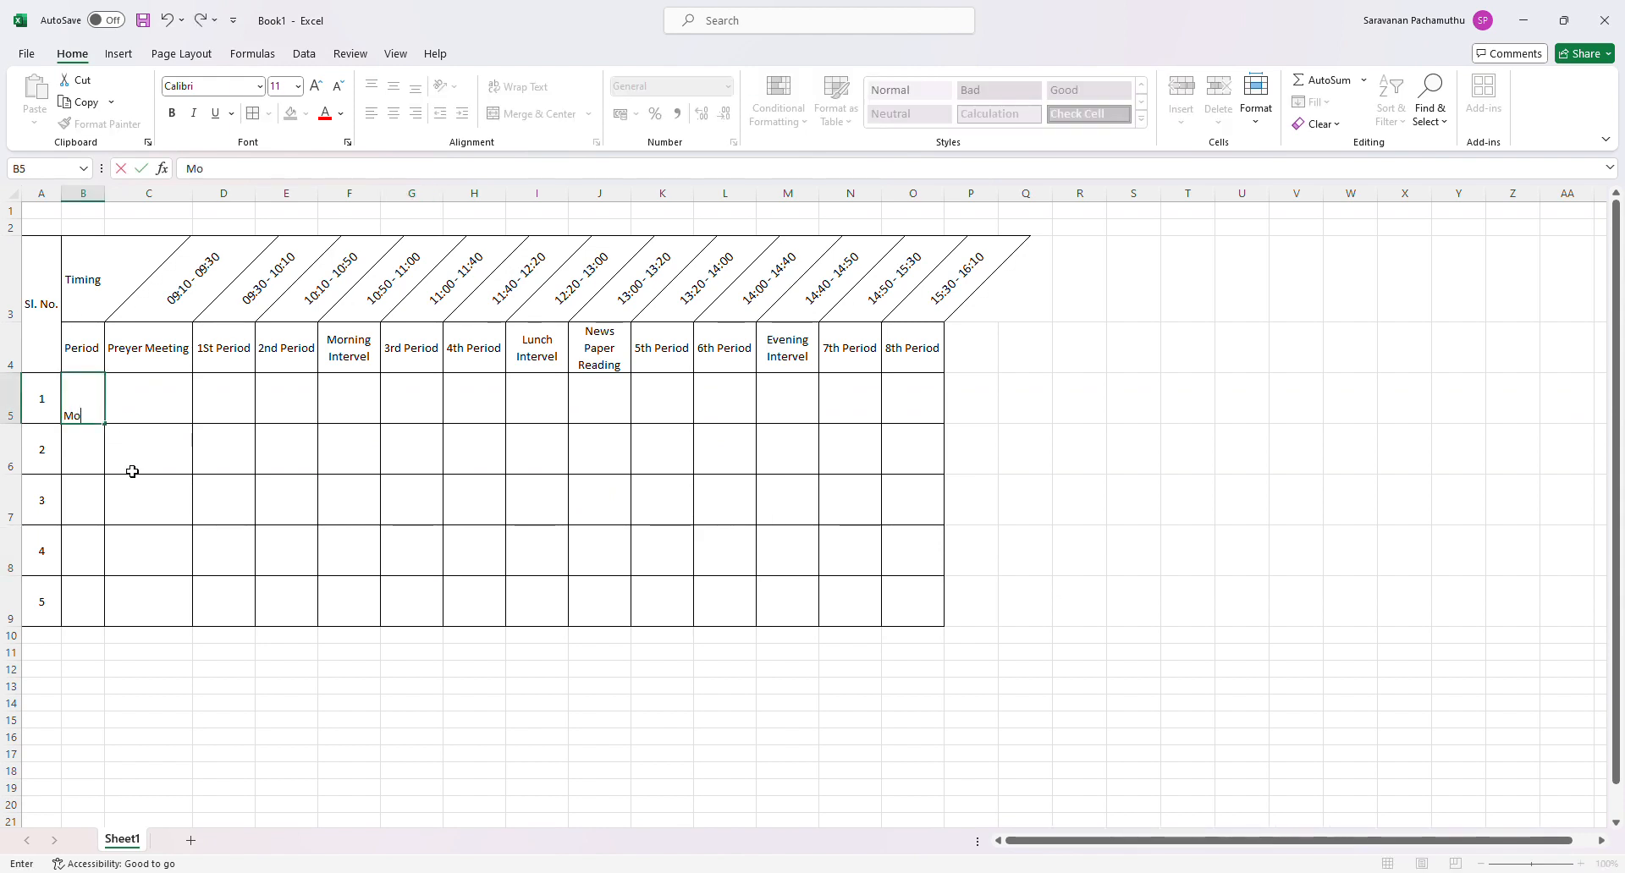
text(nday)
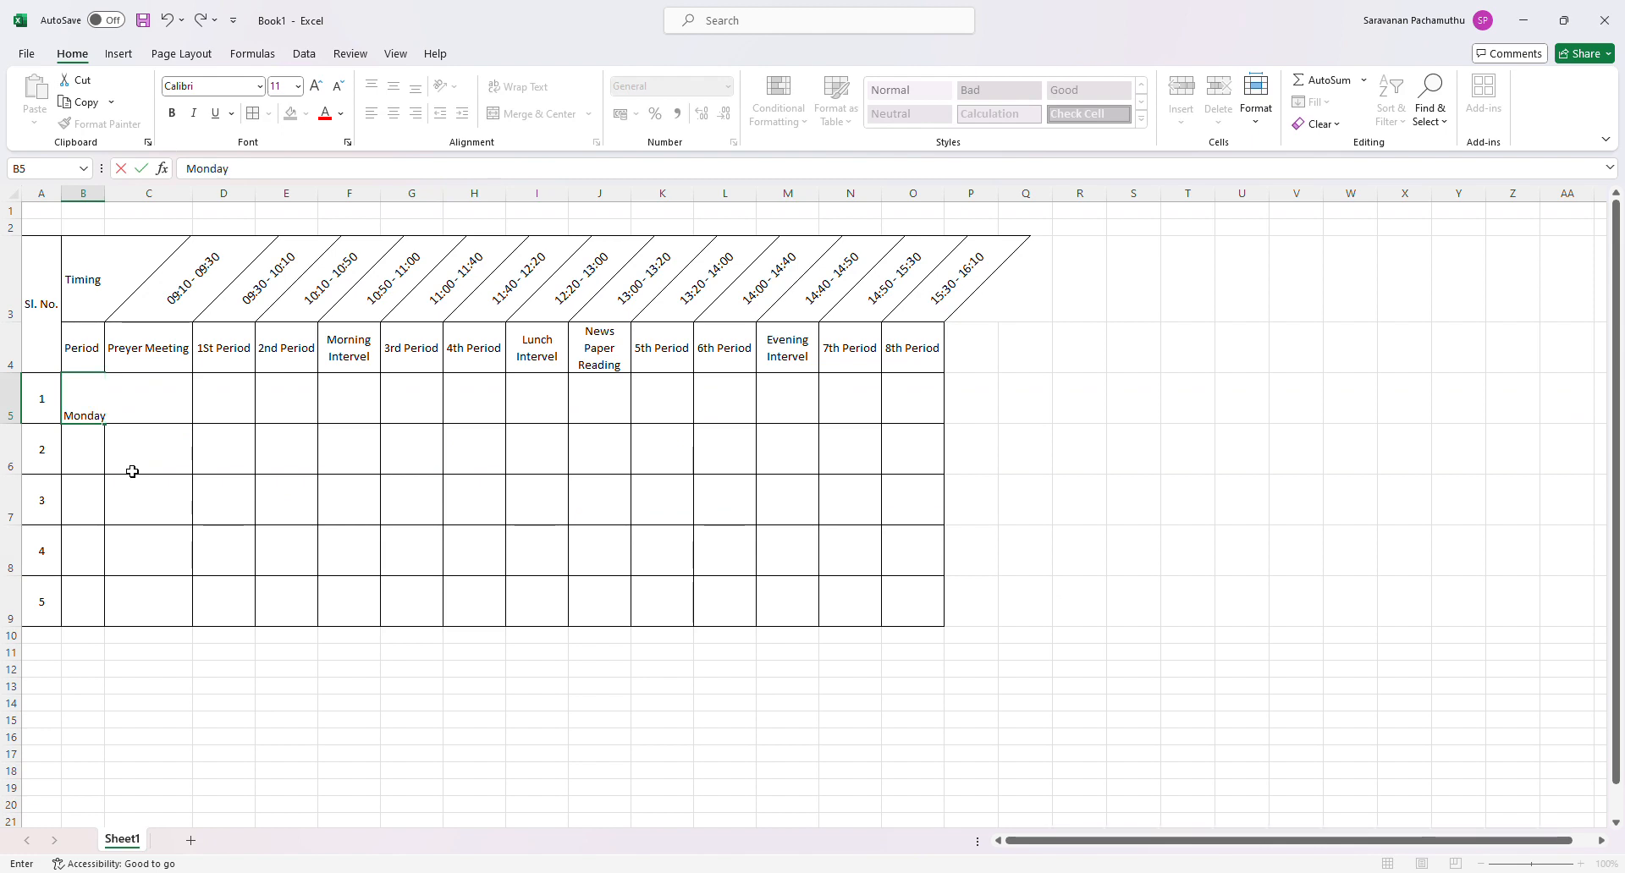
key(Return)
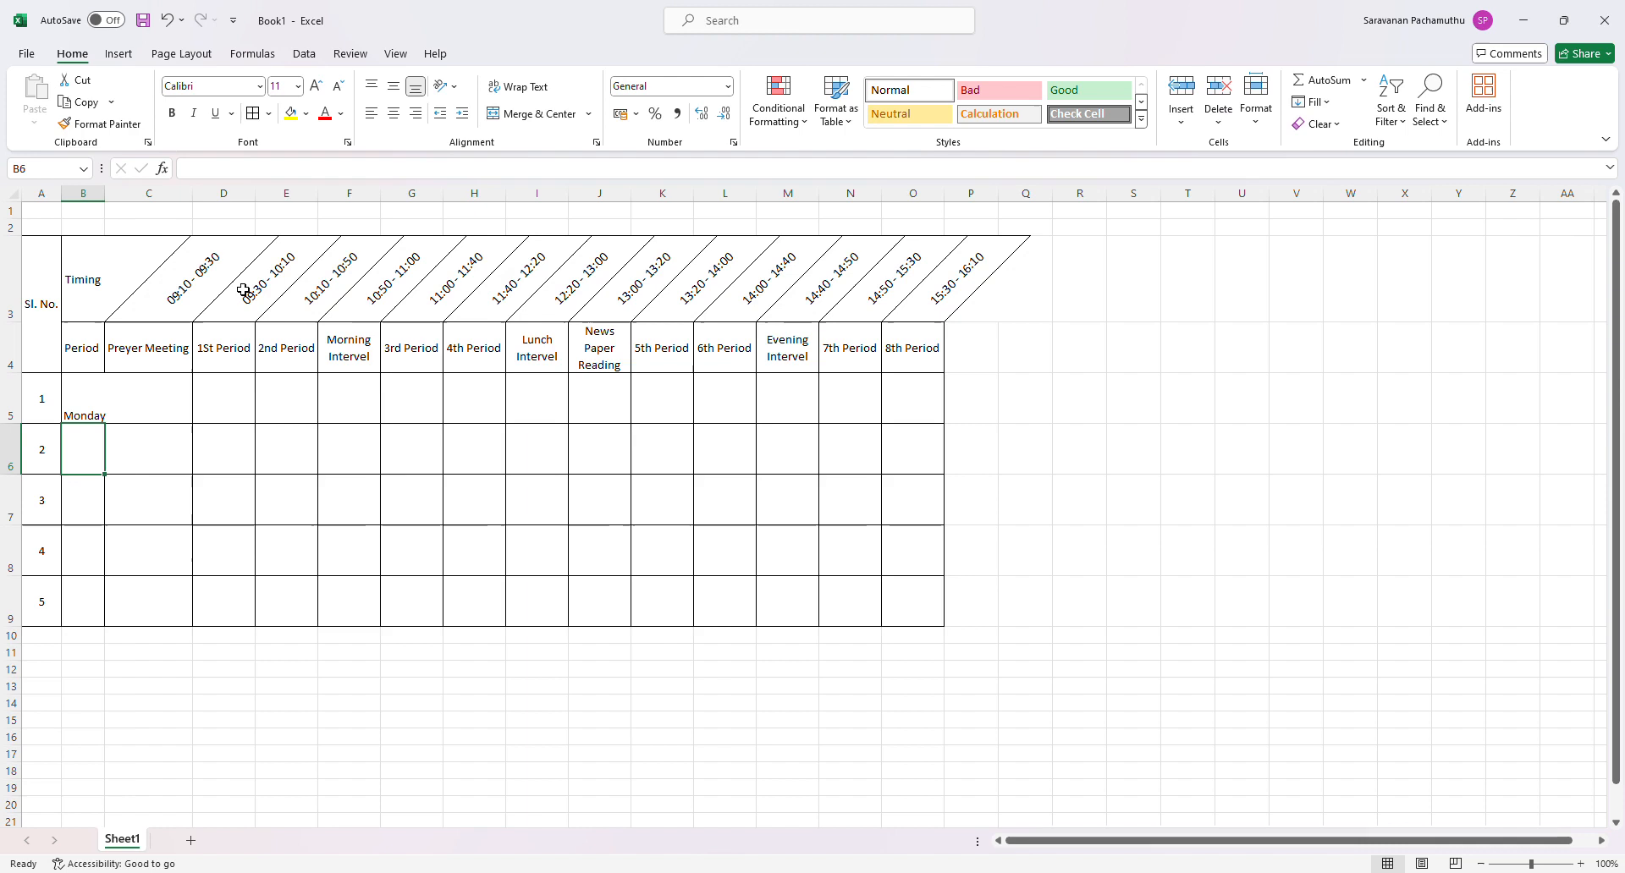
double_click(105, 194)
click(74, 402)
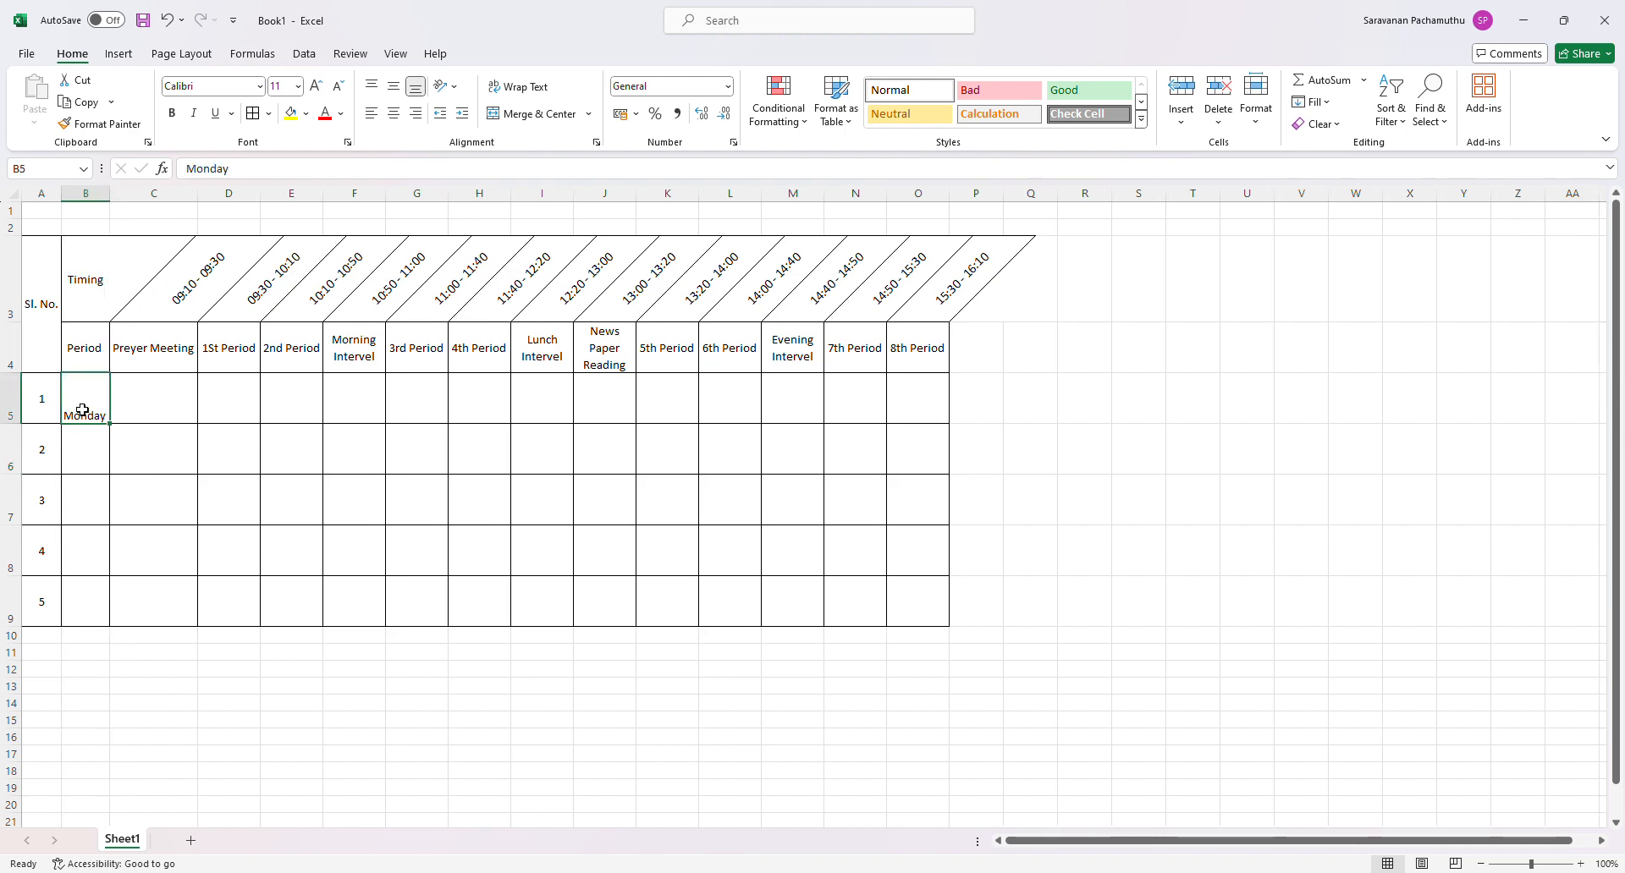
click(392, 88)
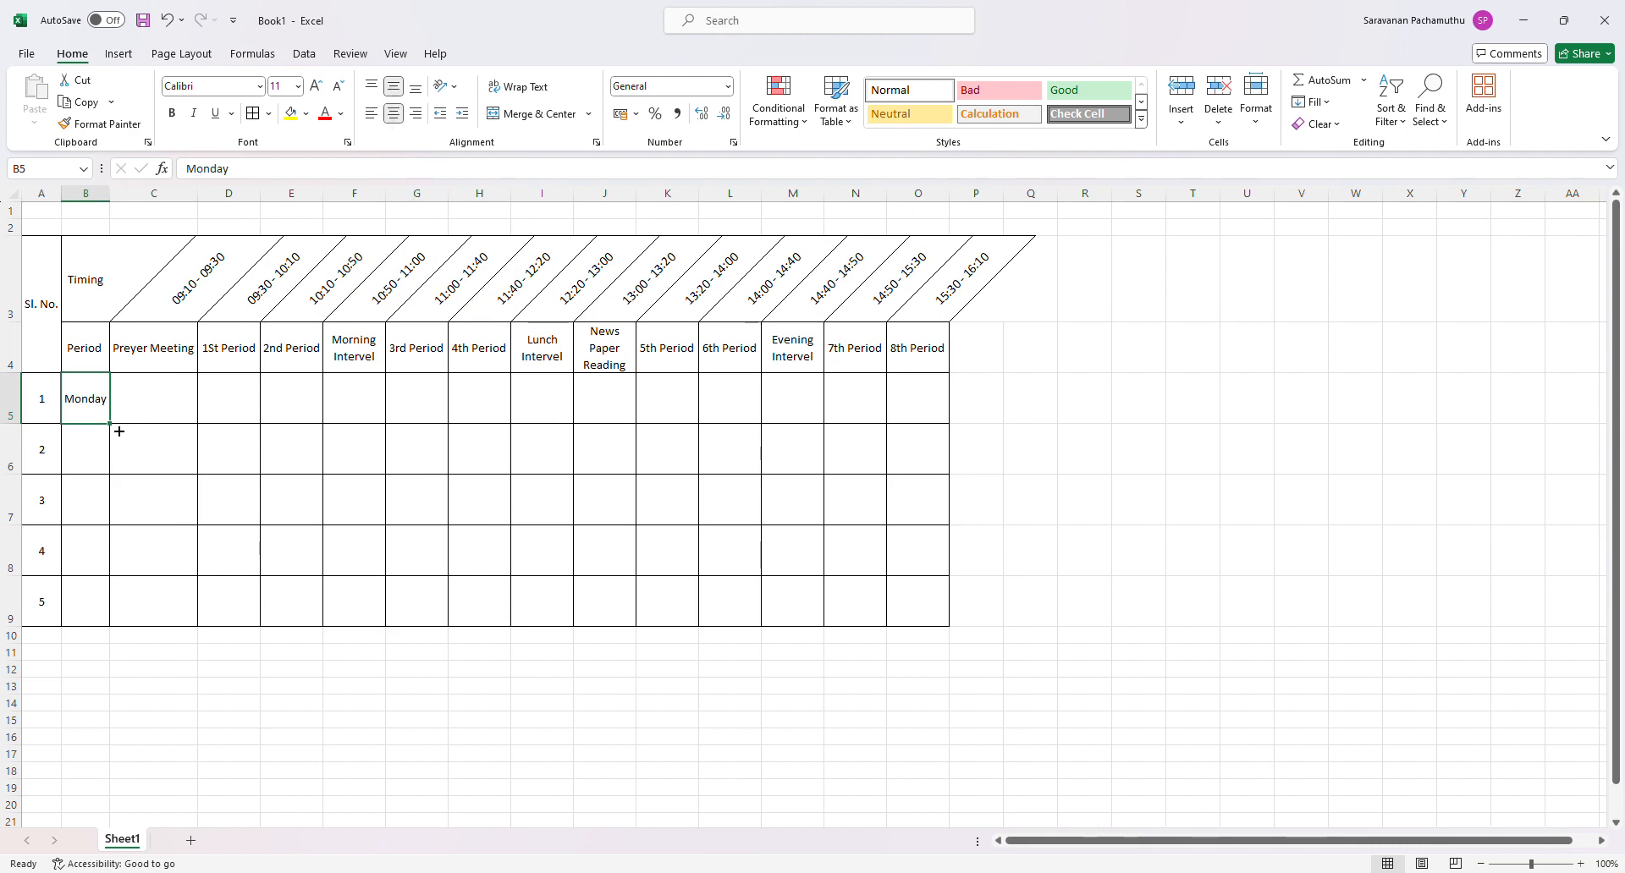
- Fill the weekdays down from Monday in B5 to Friday in B9, and widen column B to fit Wednesday
drag(120, 431, 131, 628)
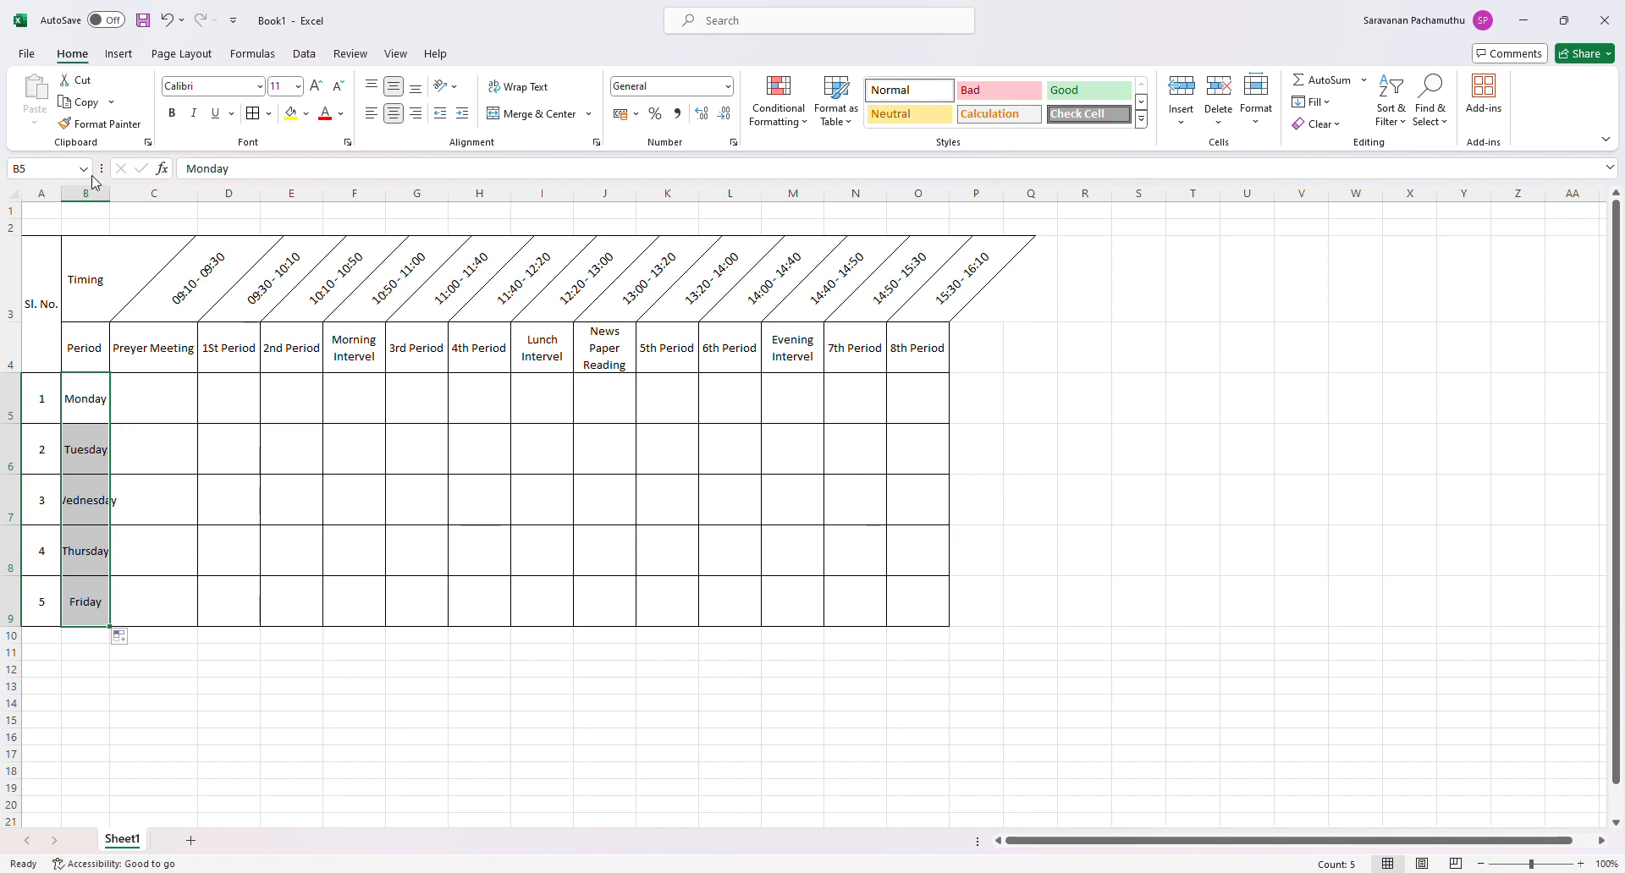
drag(118, 198, 137, 198)
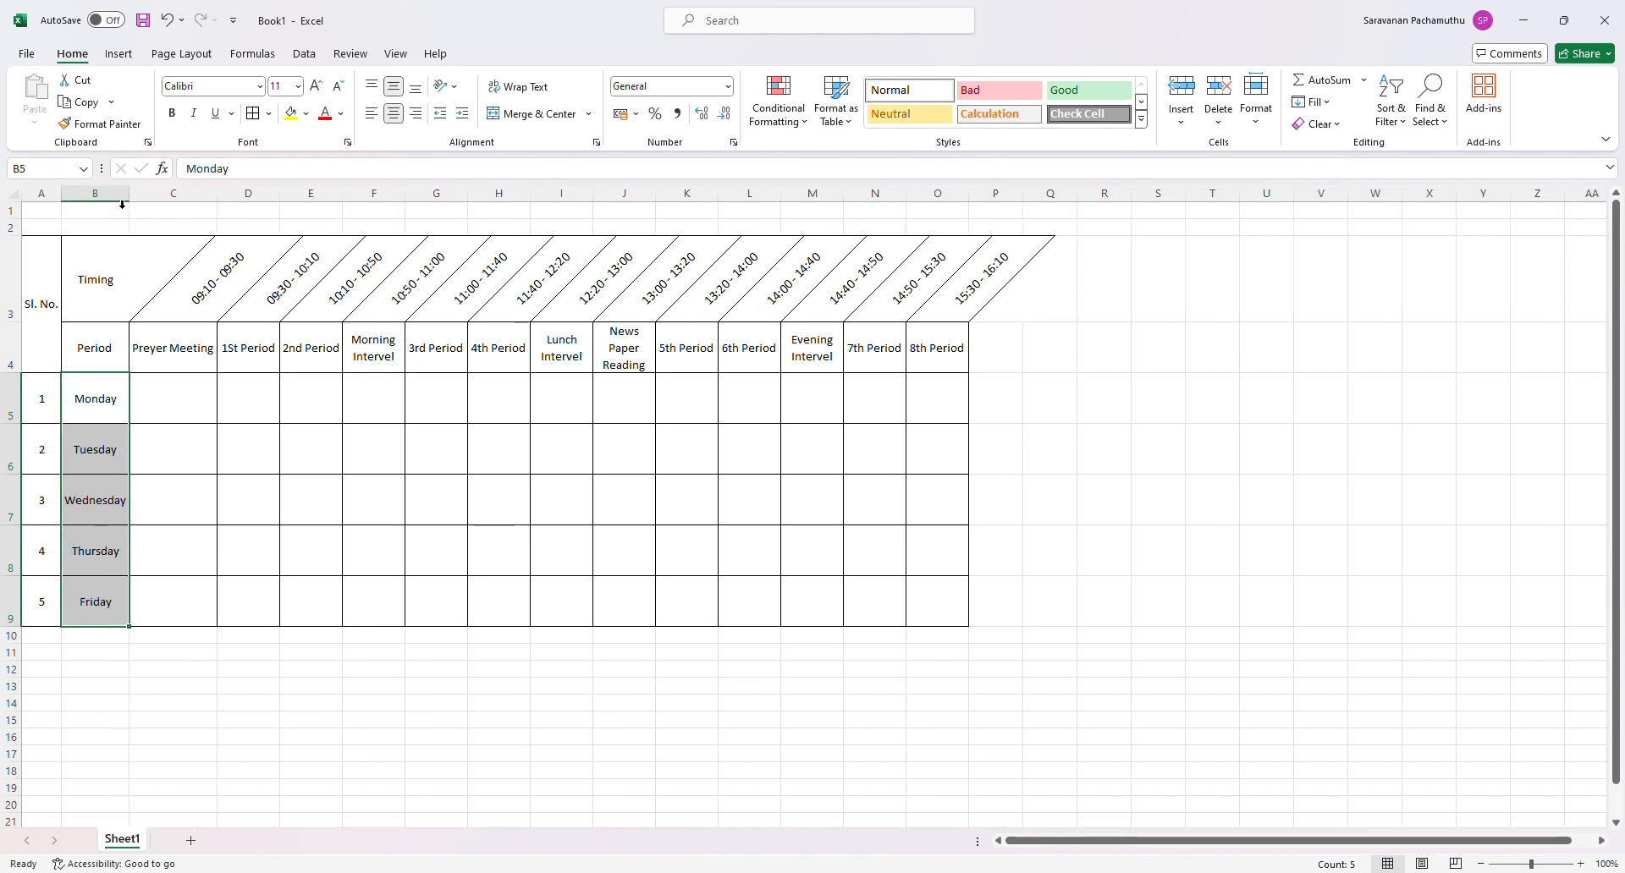
click(260, 518)
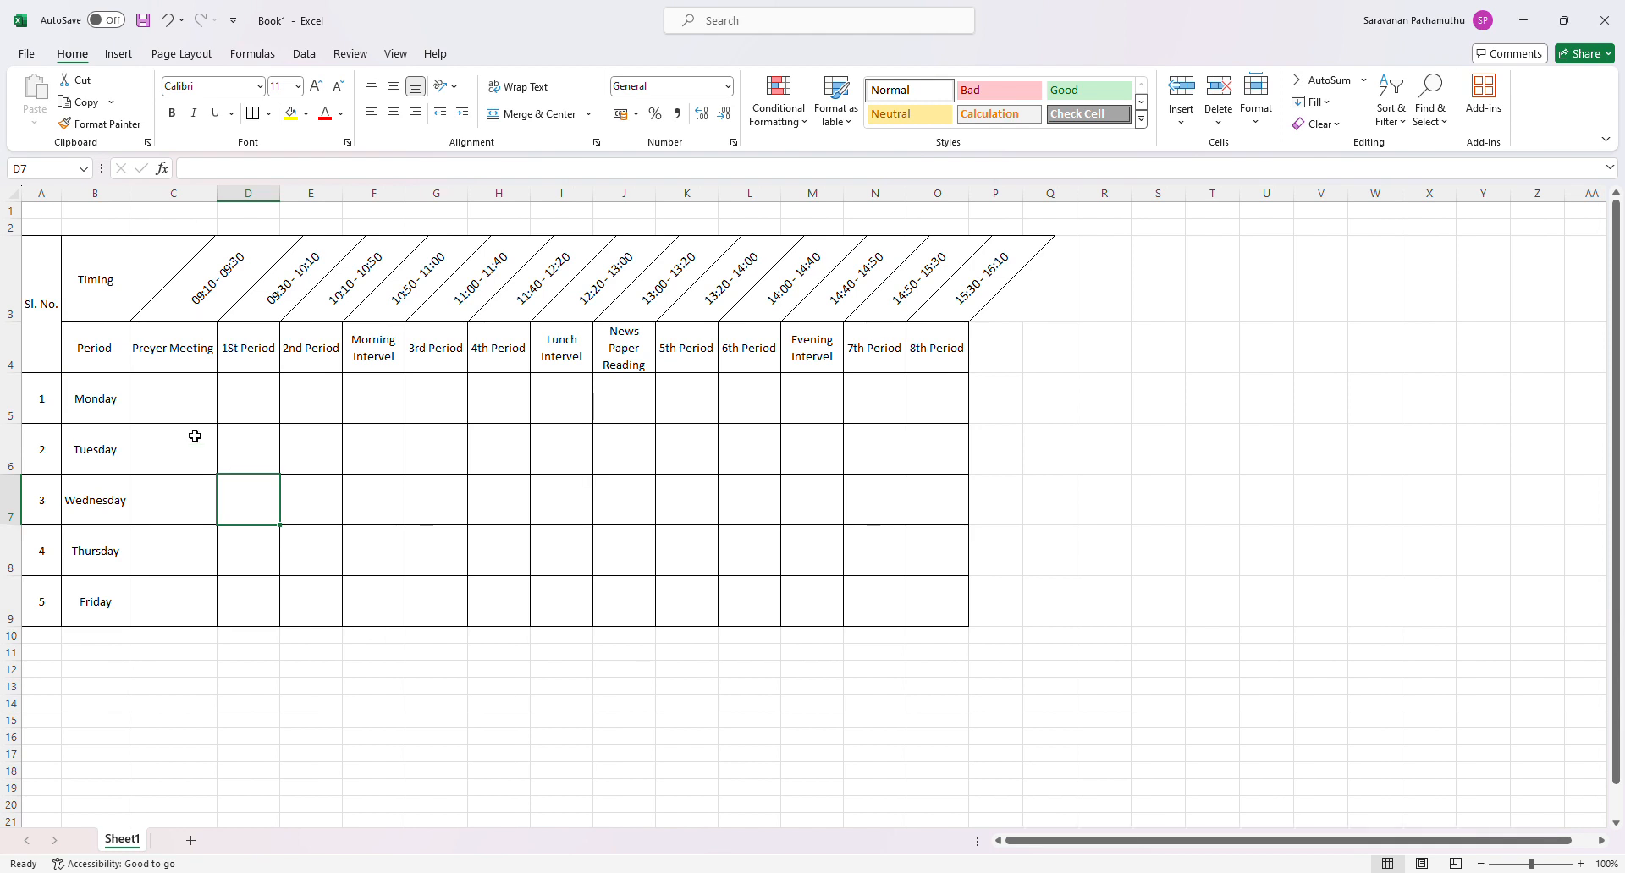
- Merge and center C4:C9 with the Preyer Meeting text rotated upward, and narrow column C around it
drag(190, 411, 200, 607)
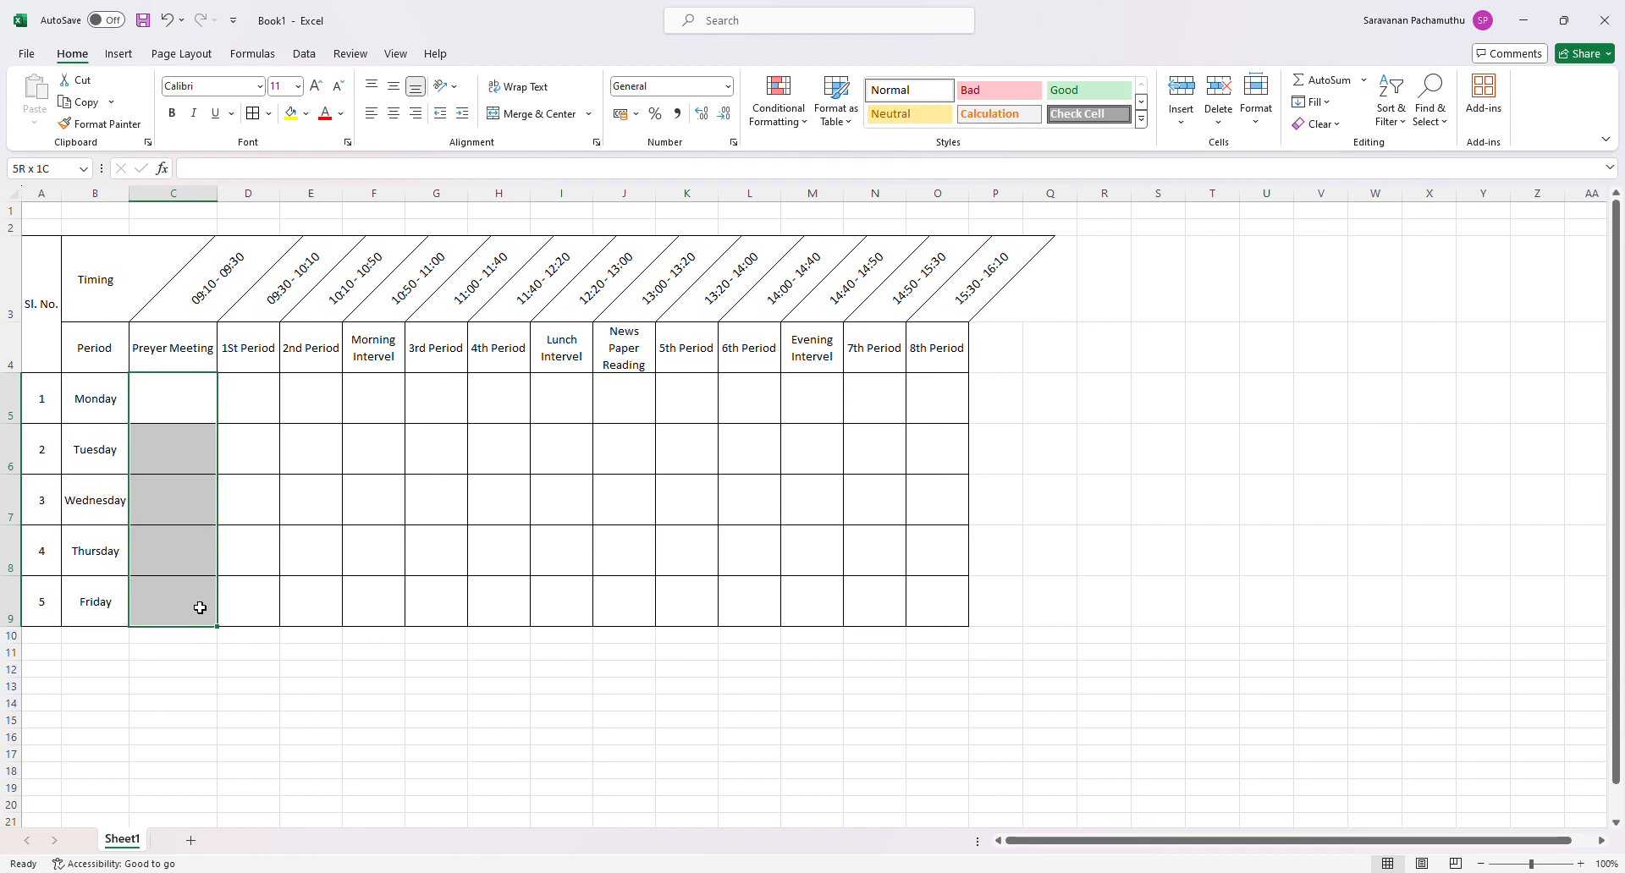
drag(175, 361, 186, 594)
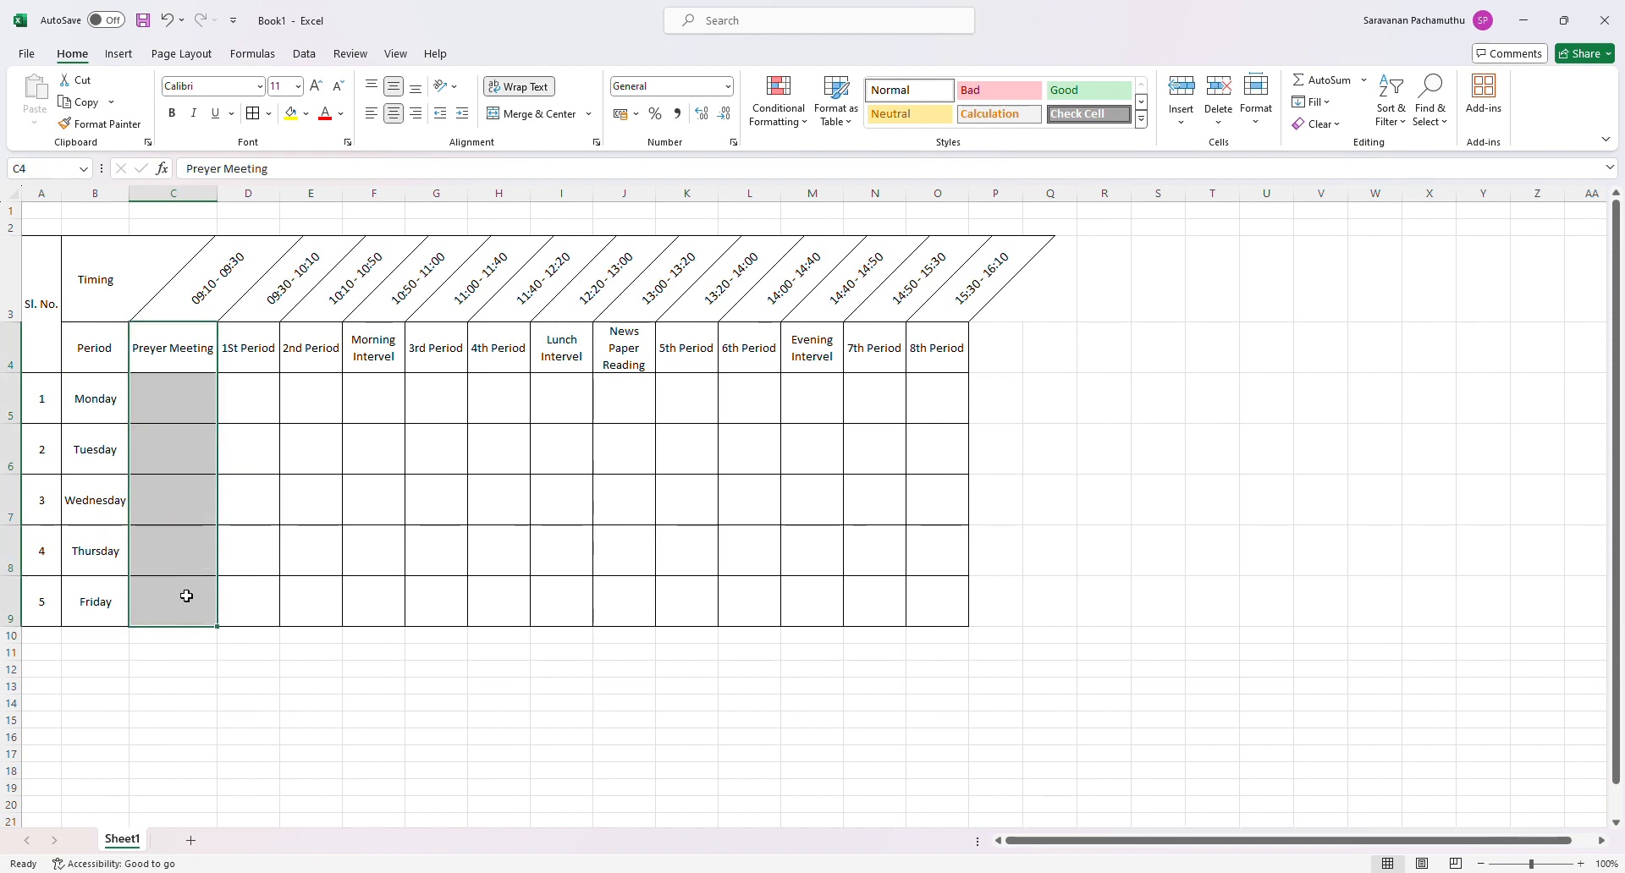
click(545, 118)
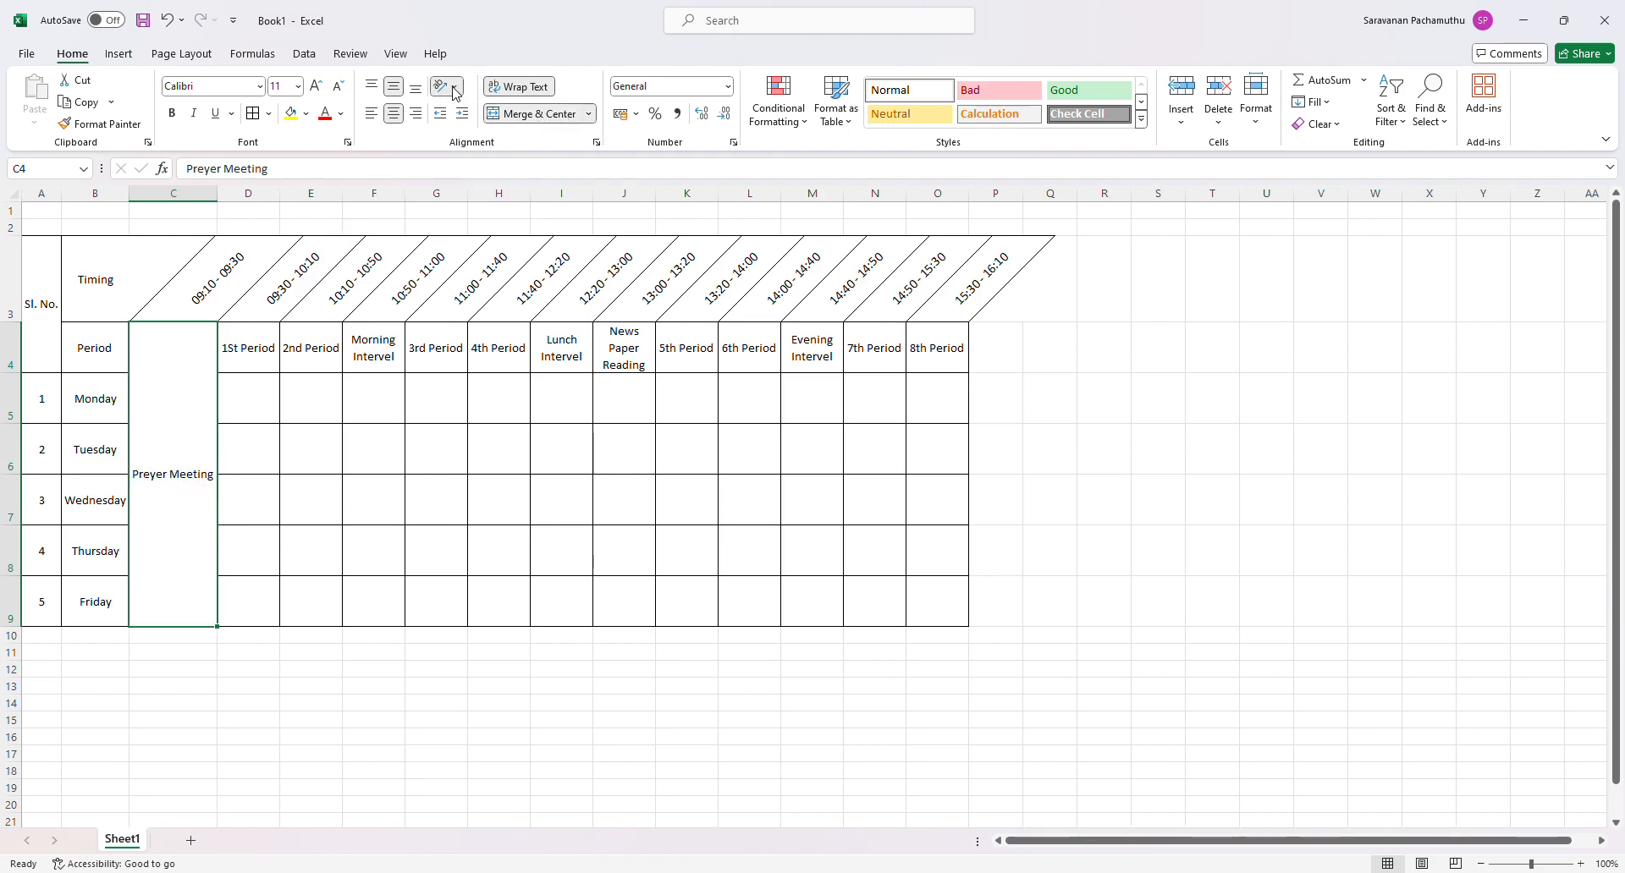
click(487, 185)
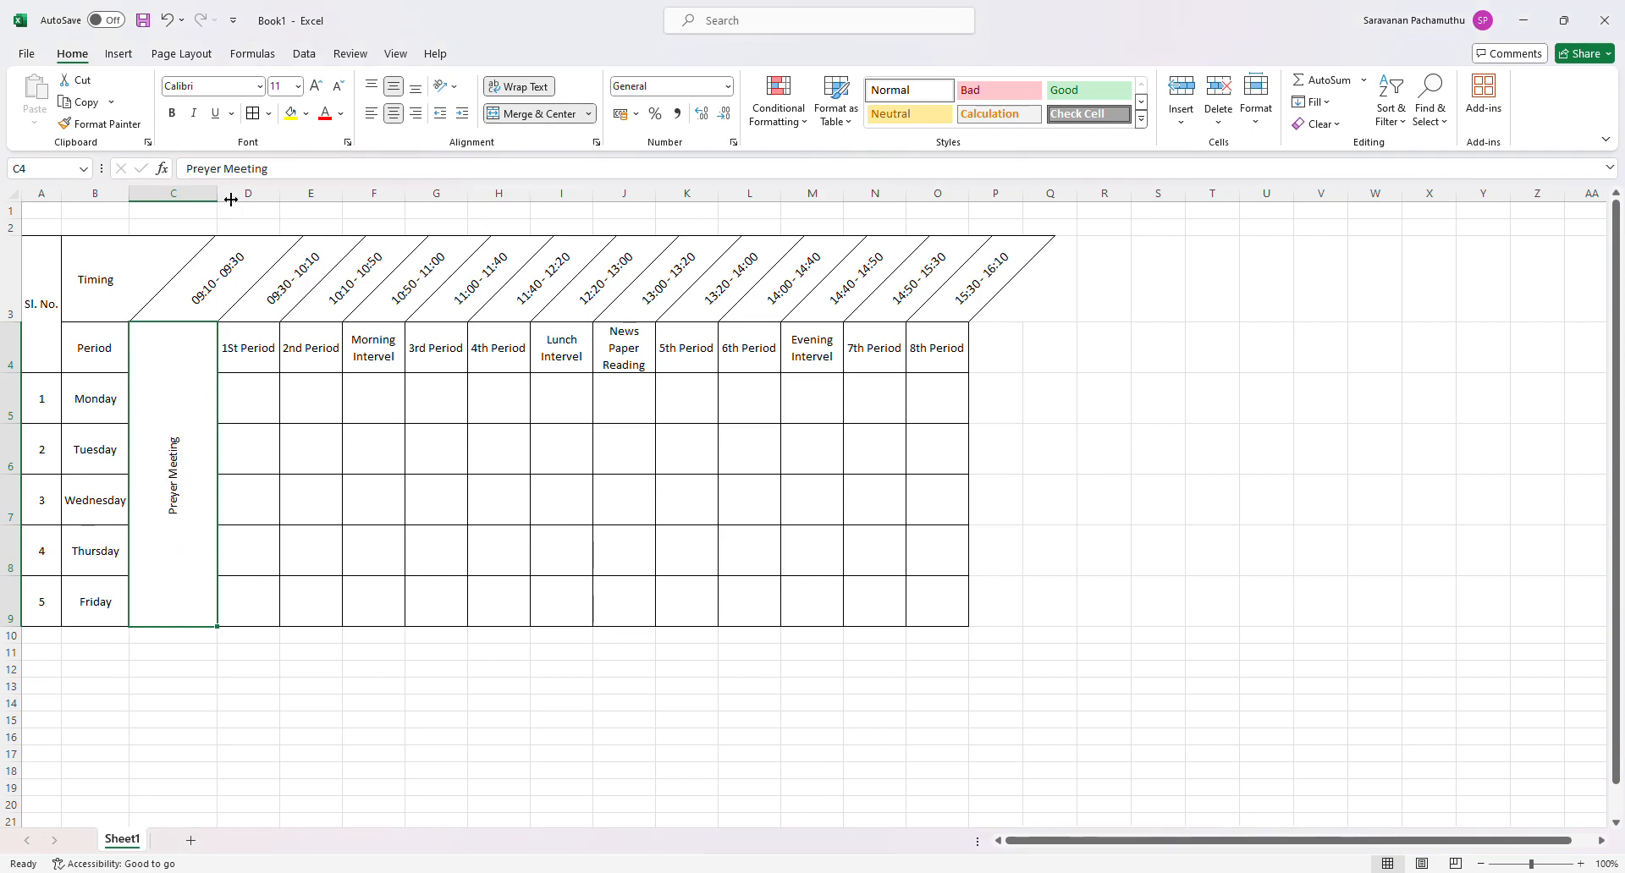
drag(227, 199, 177, 199)
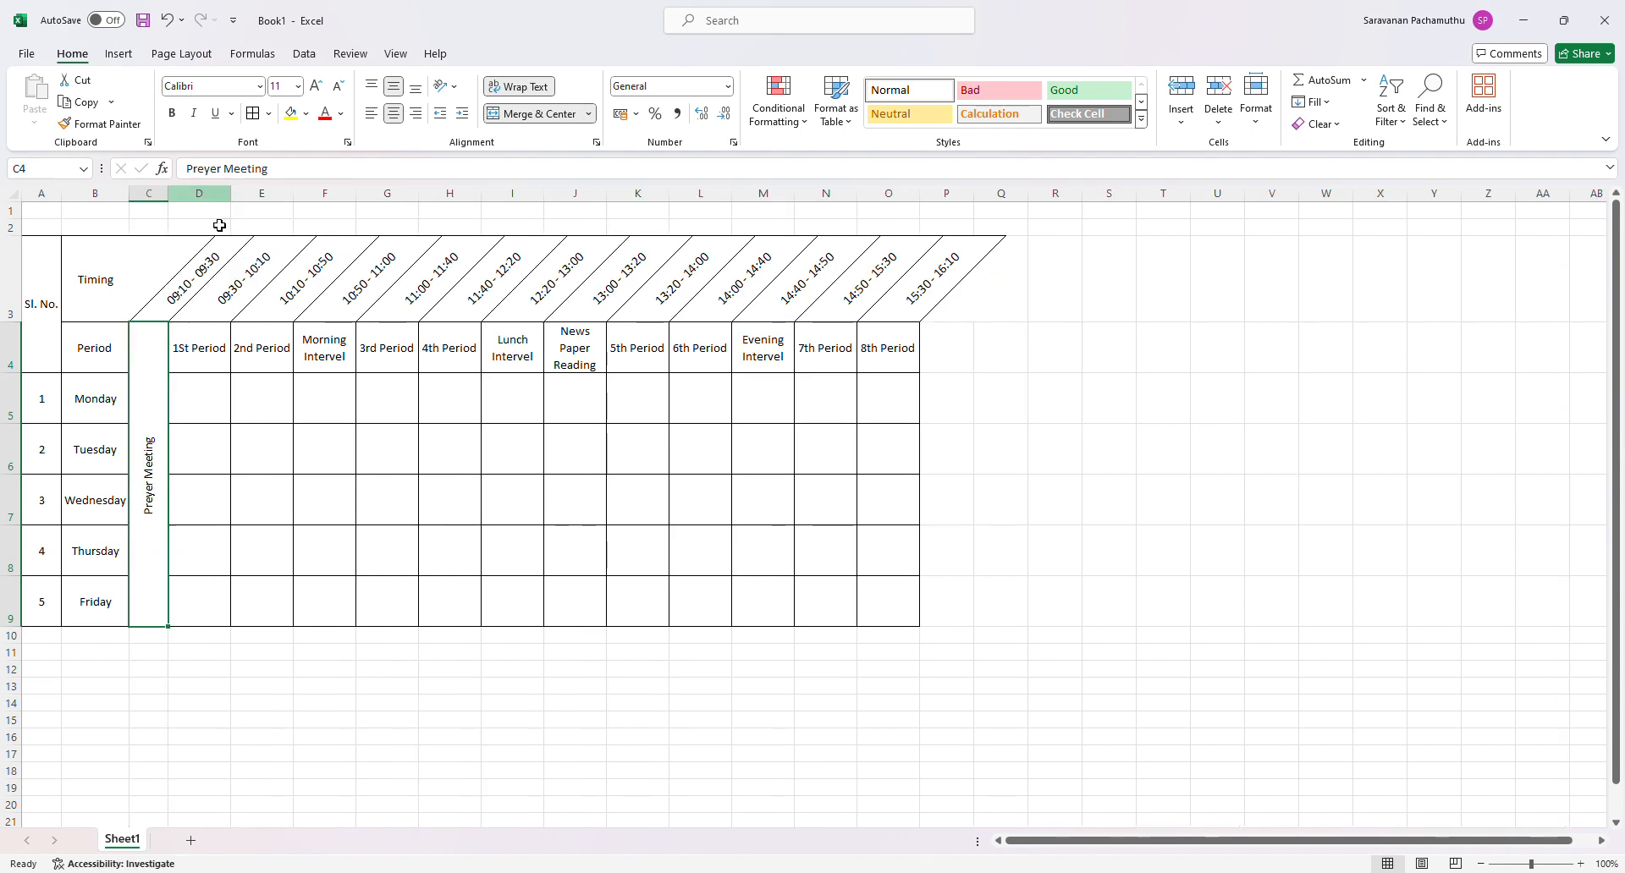
click(265, 537)
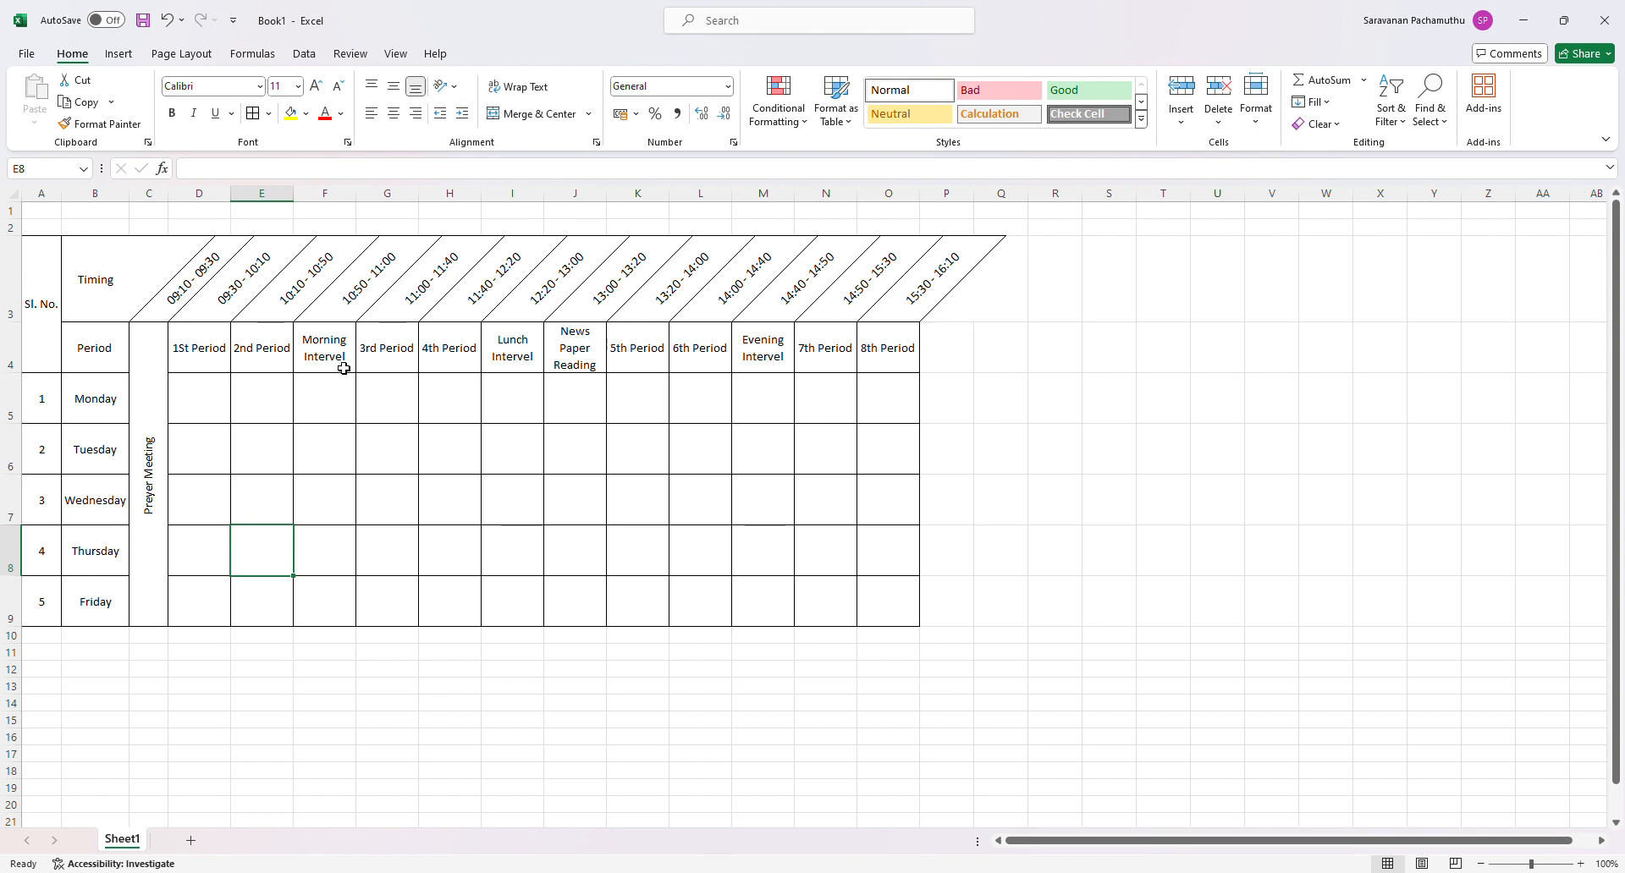
- Merge and center F4:F9 with the Morning Intervel text rotated upward, and narrow column F to match column C
drag(343, 368, 330, 621)
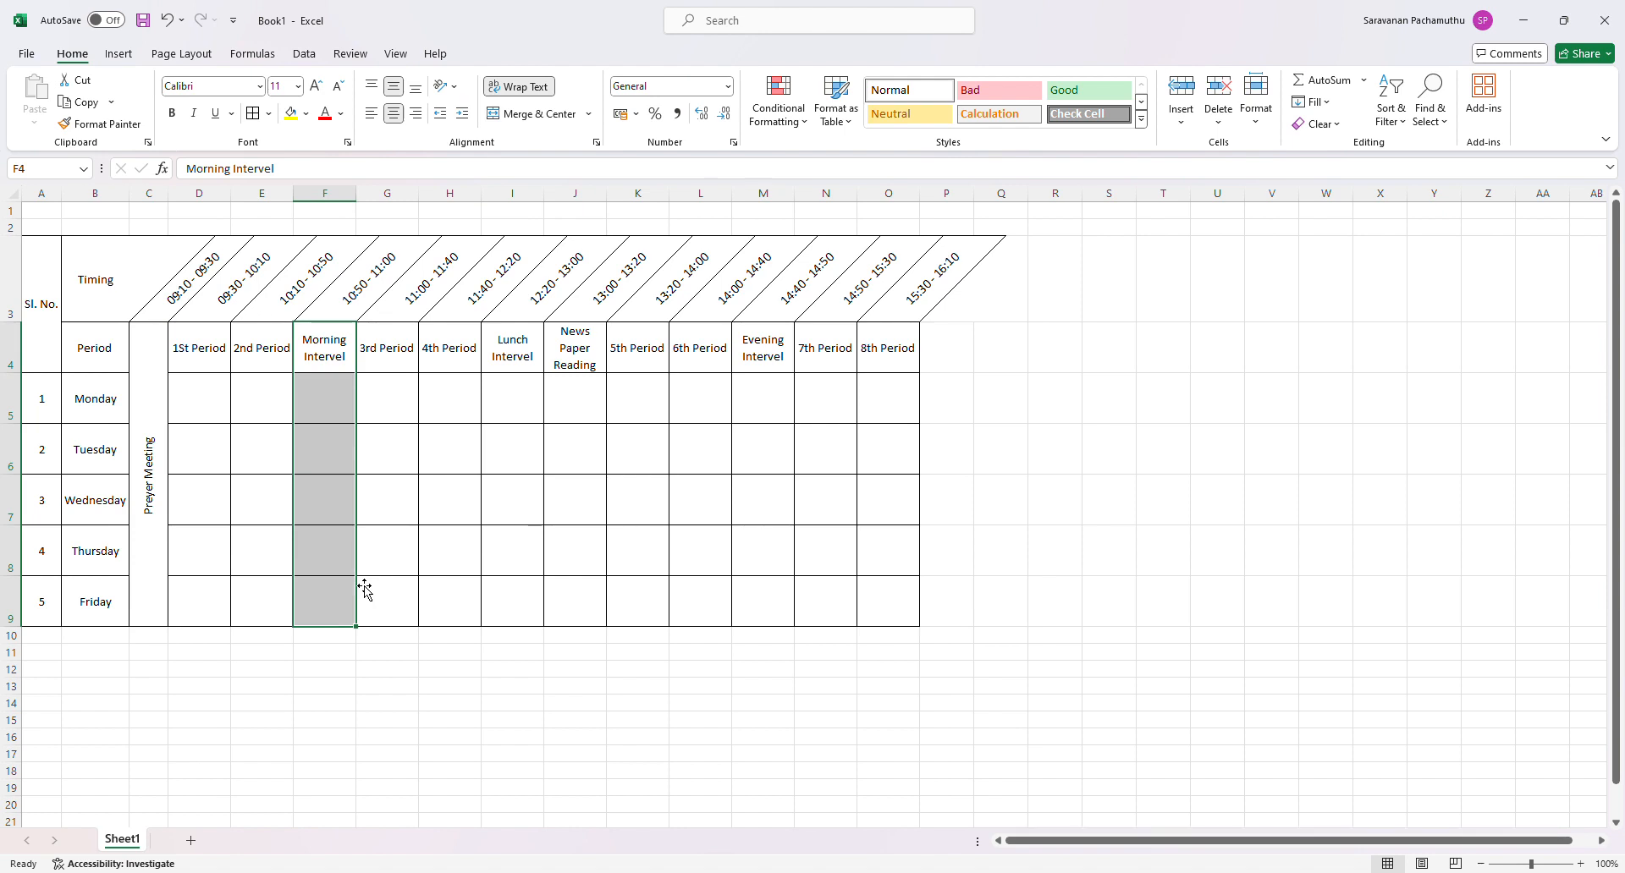
click(520, 119)
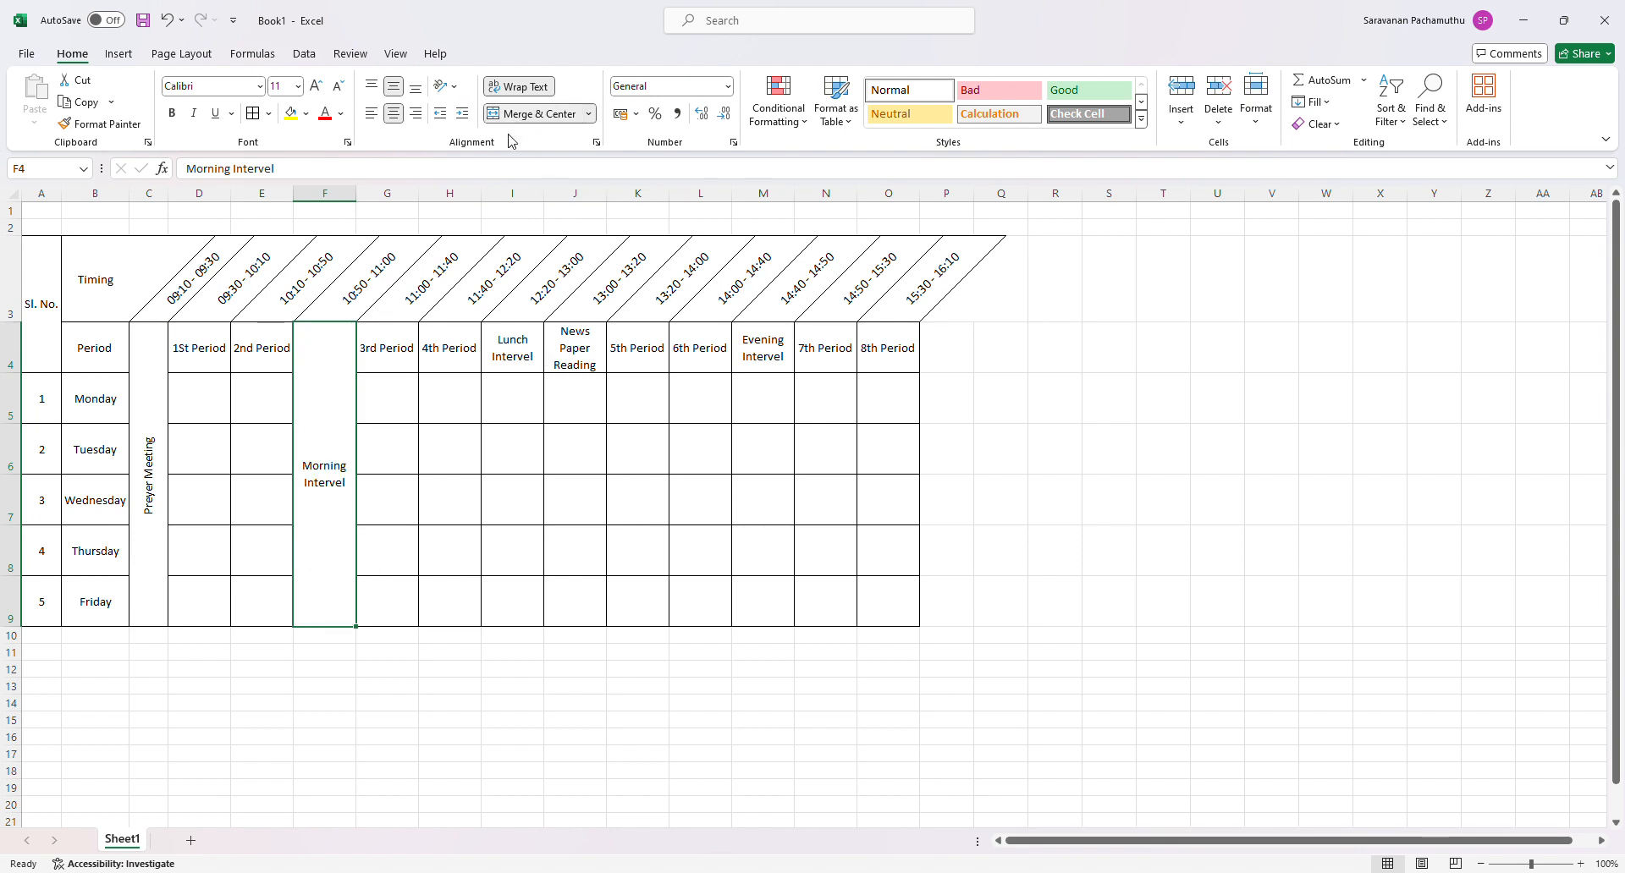
click(447, 86)
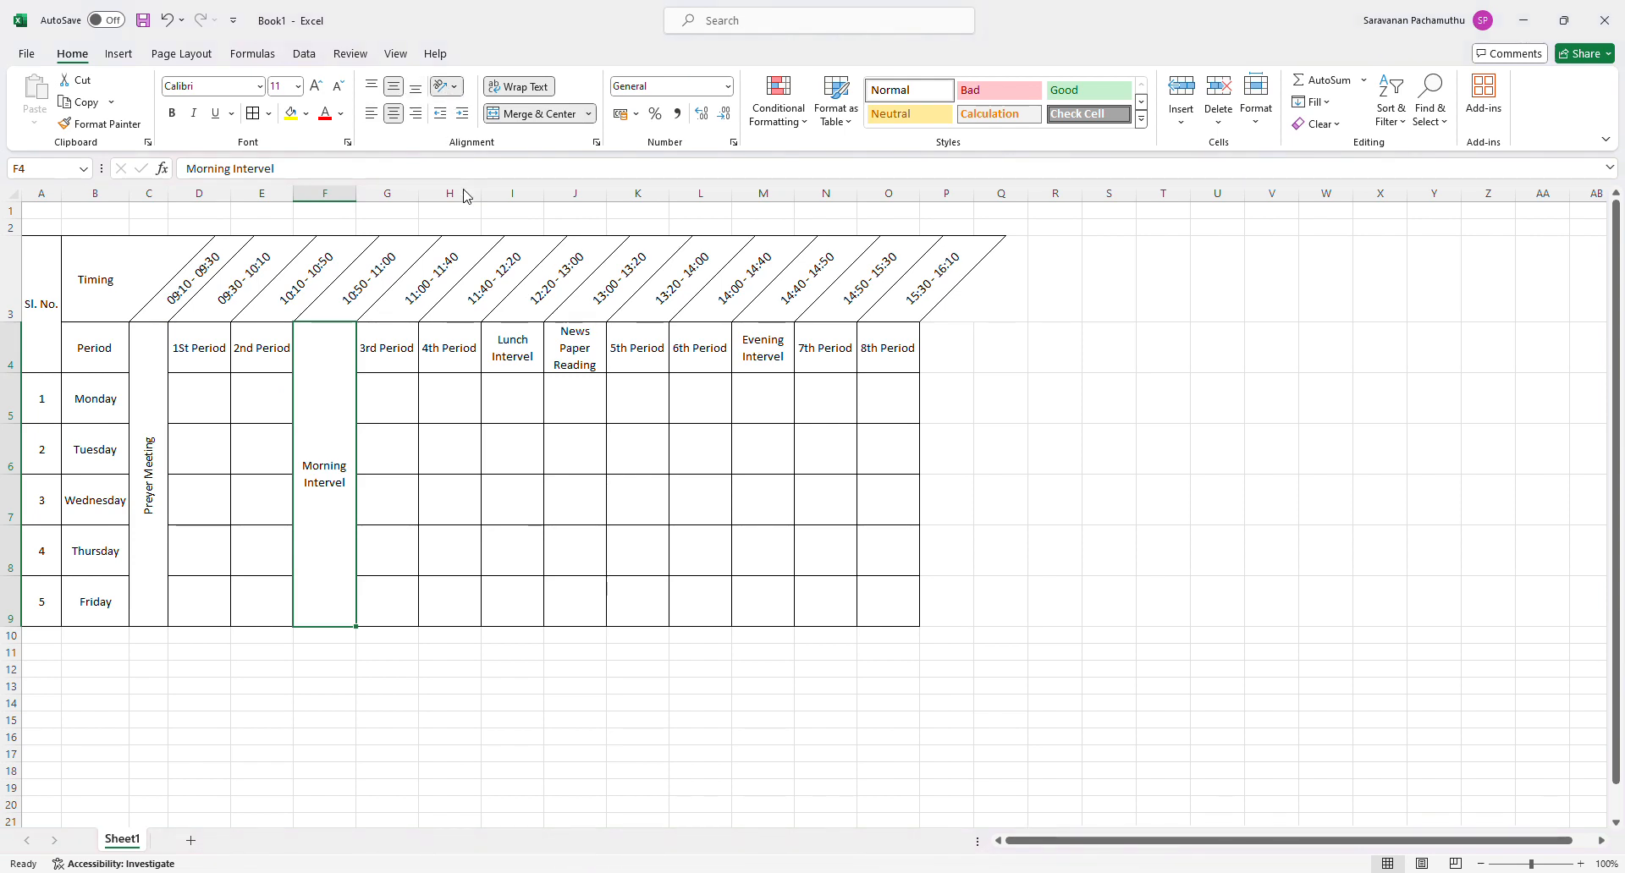
click(462, 193)
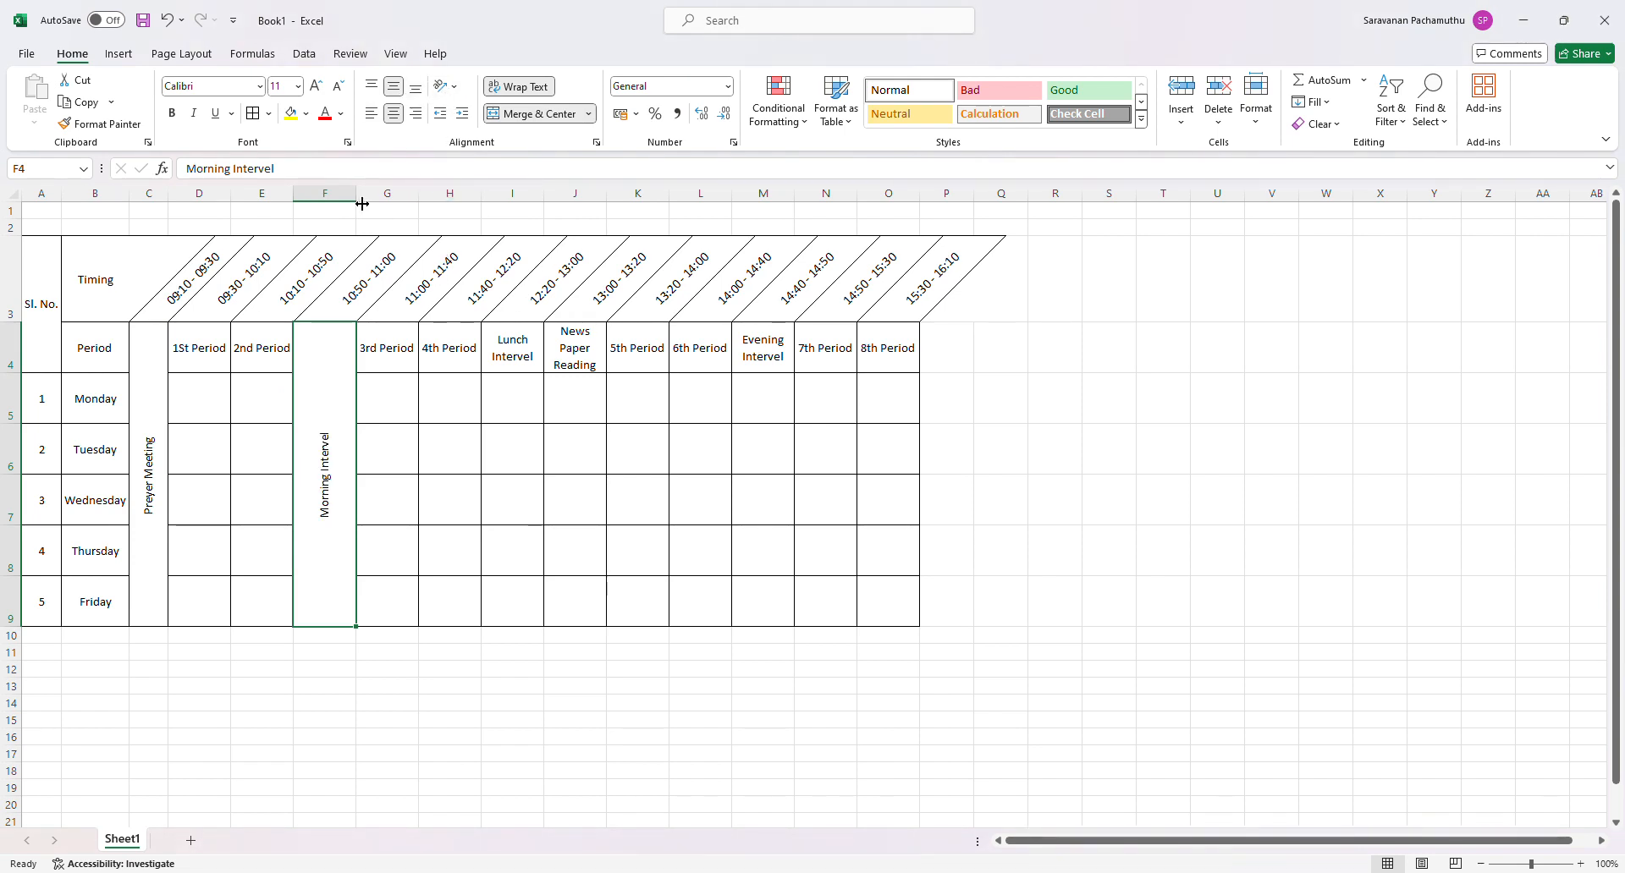
drag(357, 195, 333, 195)
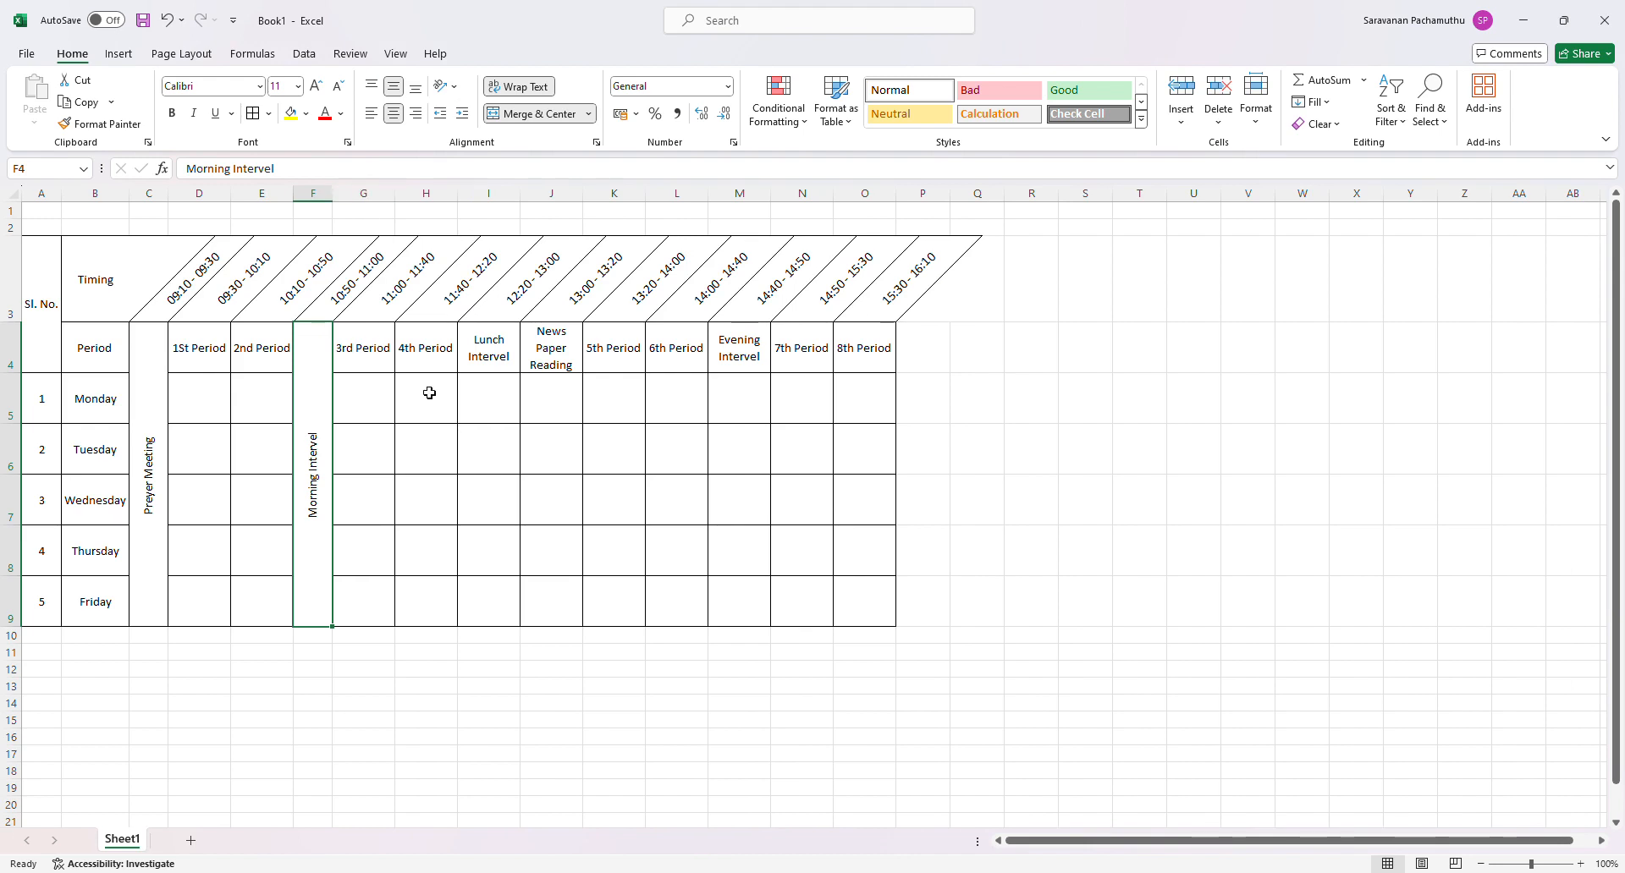
- Merge and center I4:I9 with the Lunch Intervel text rotated upward, and narrow column I to match column F
drag(484, 351, 487, 590)
click(539, 115)
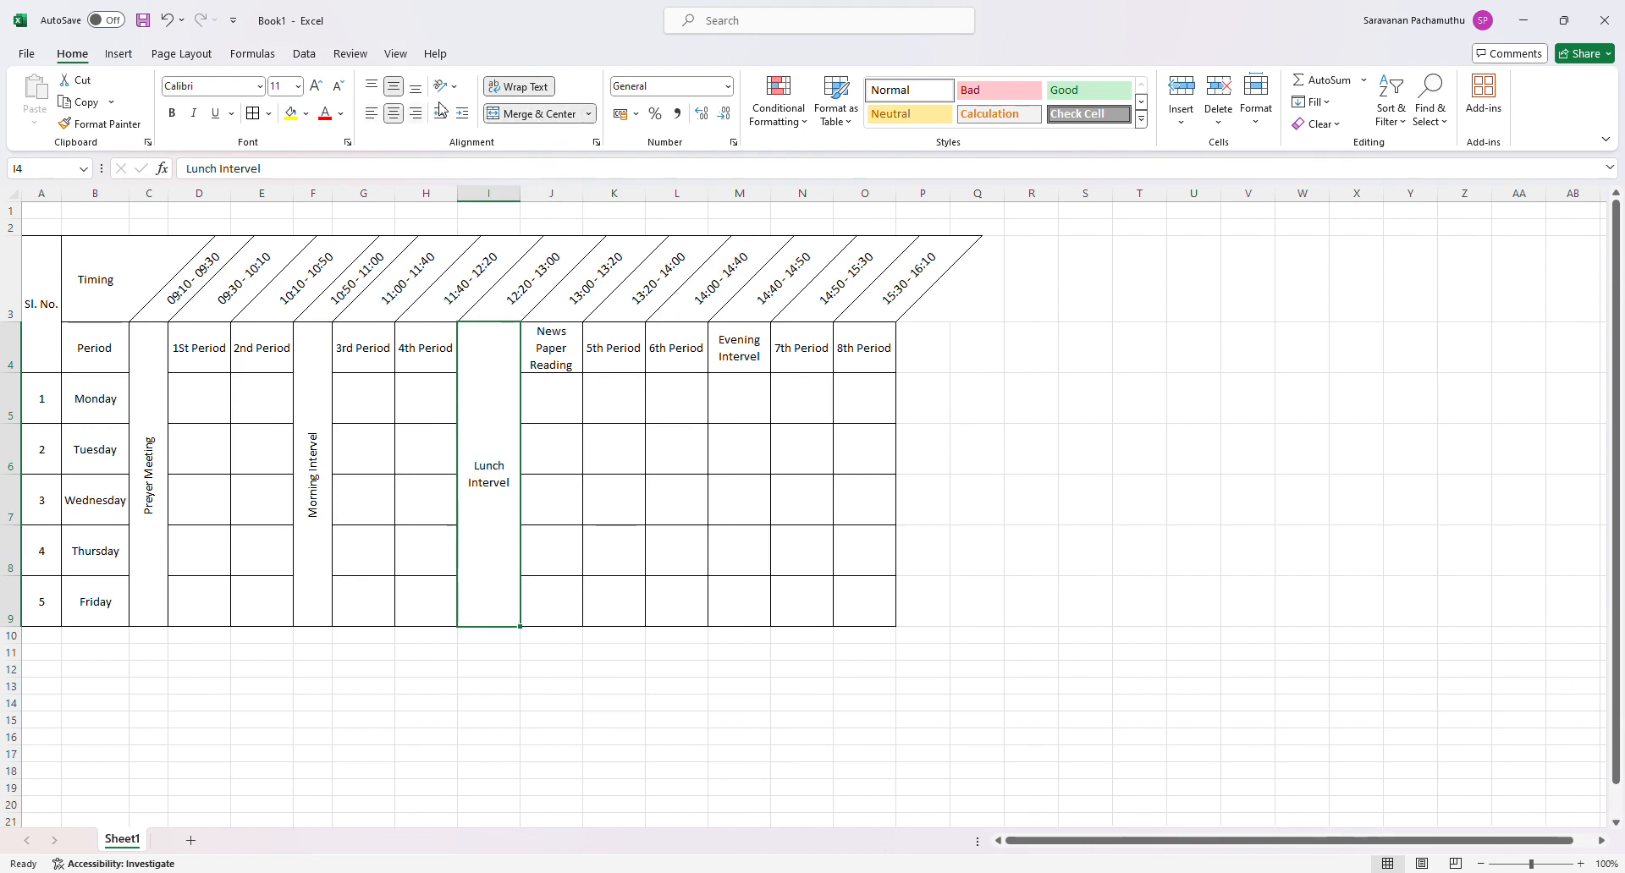
click(499, 191)
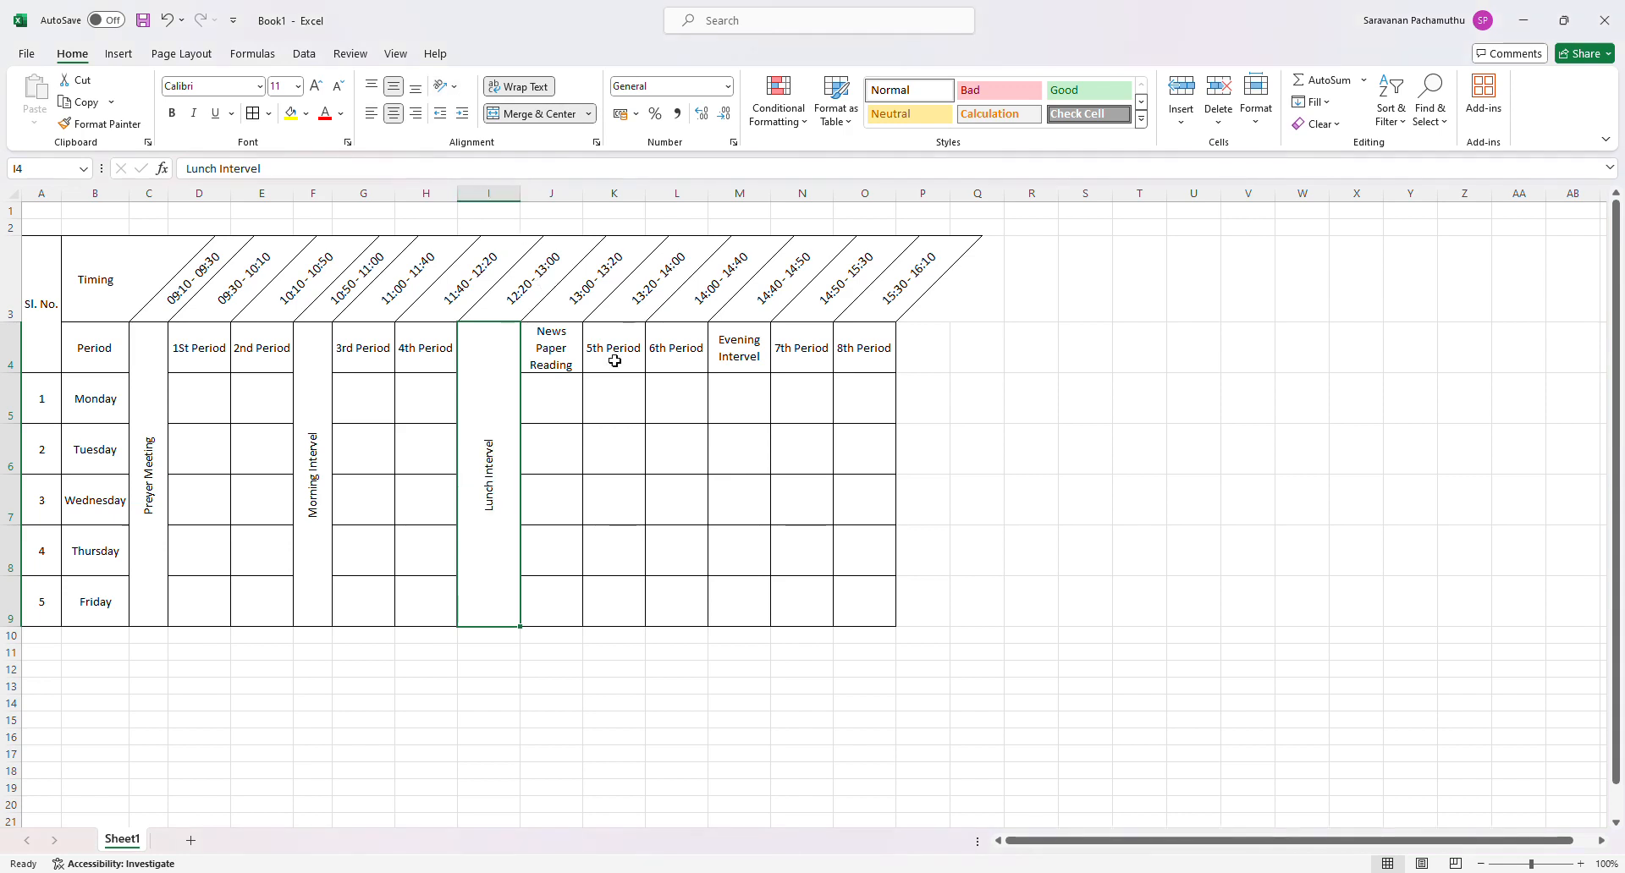
double_click(527, 202)
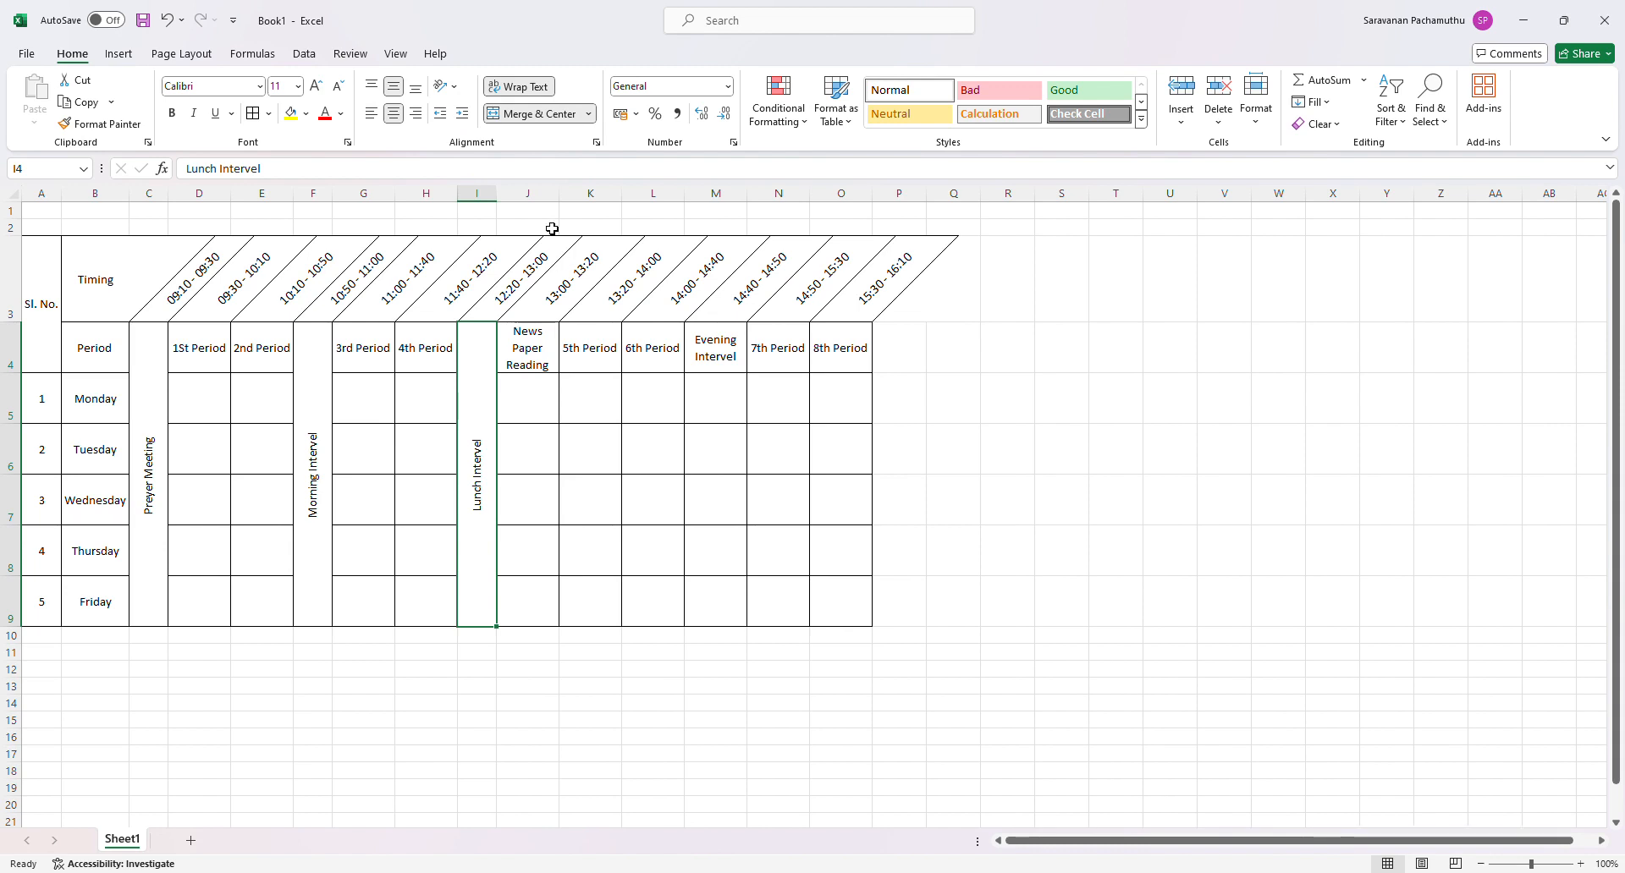
- Merge and center J4:J9 with the News Paper Reading text rotated upward, and make column J slightly narrower
drag(533, 356, 533, 610)
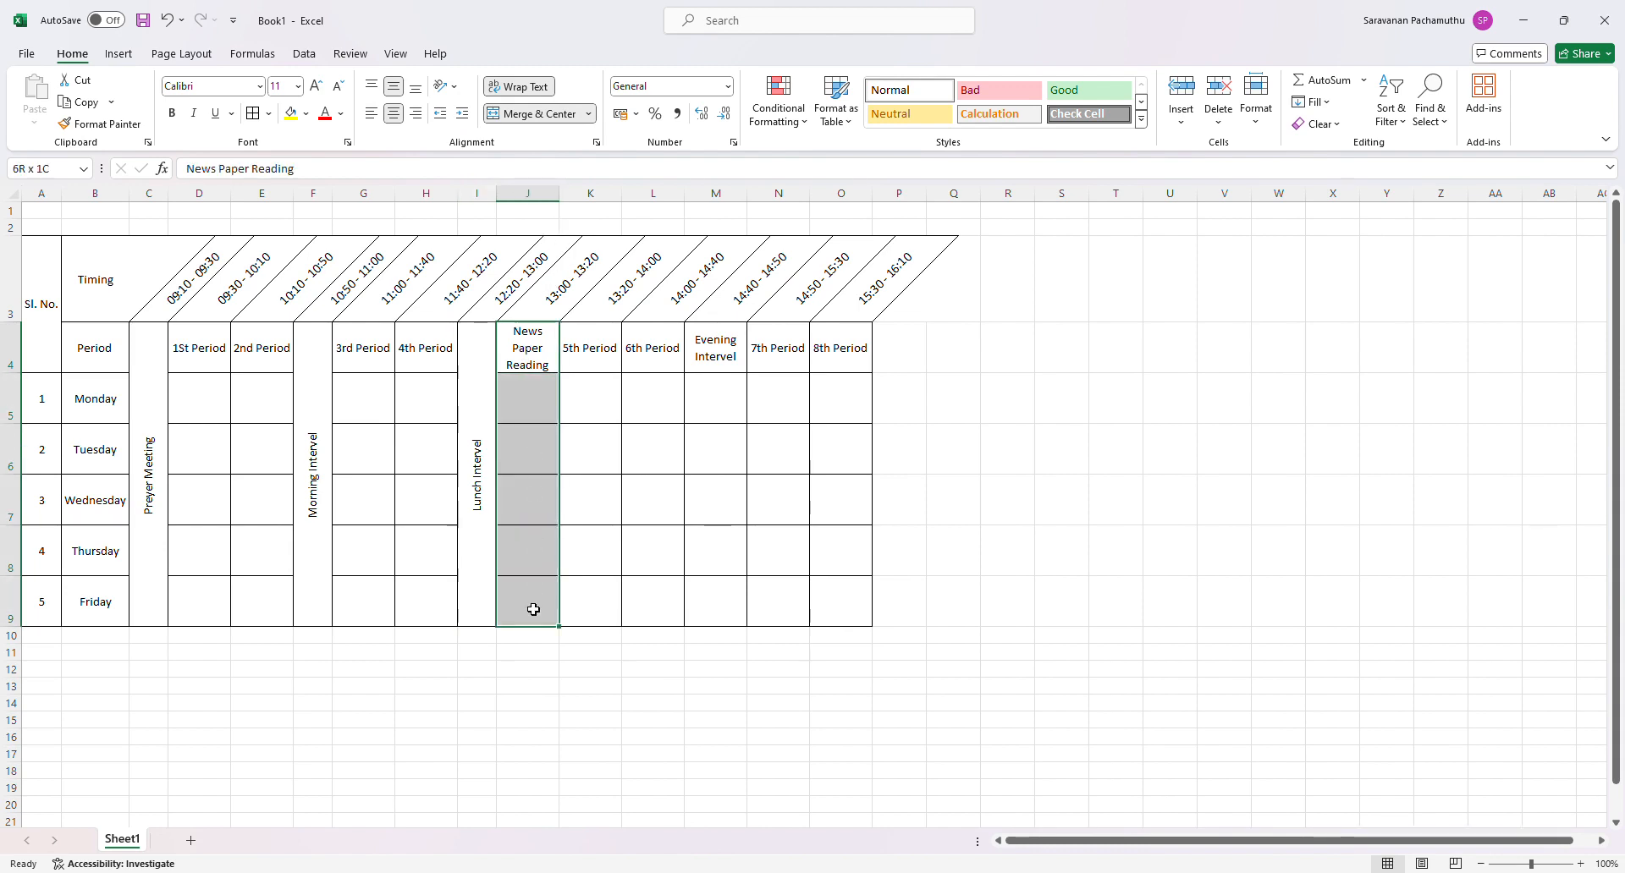
click(533, 114)
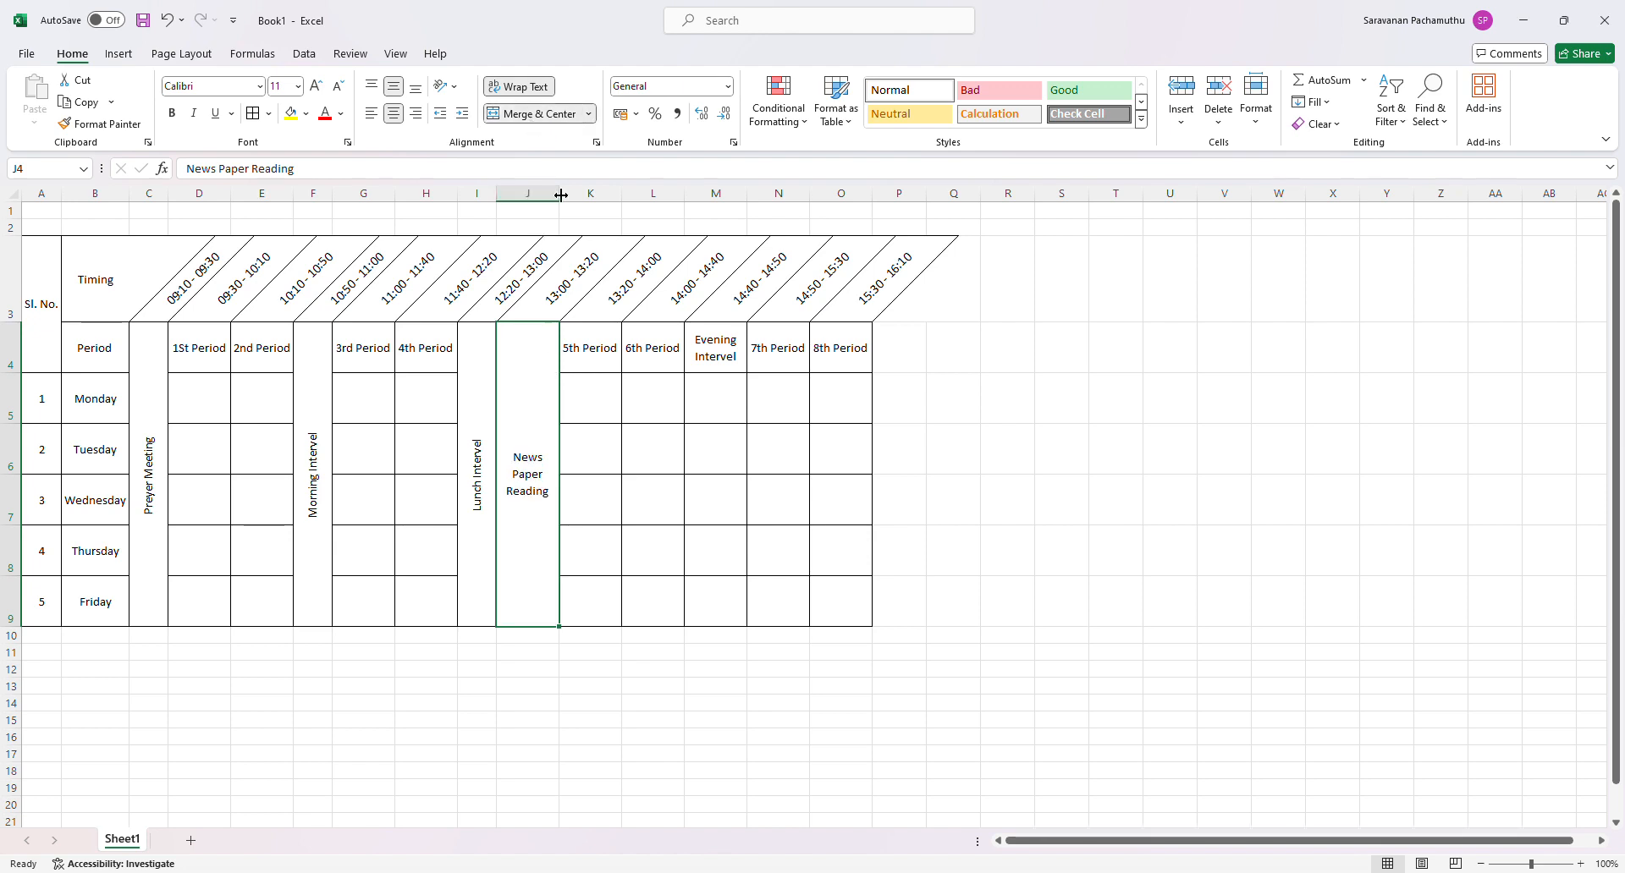
drag(559, 202, 545, 202)
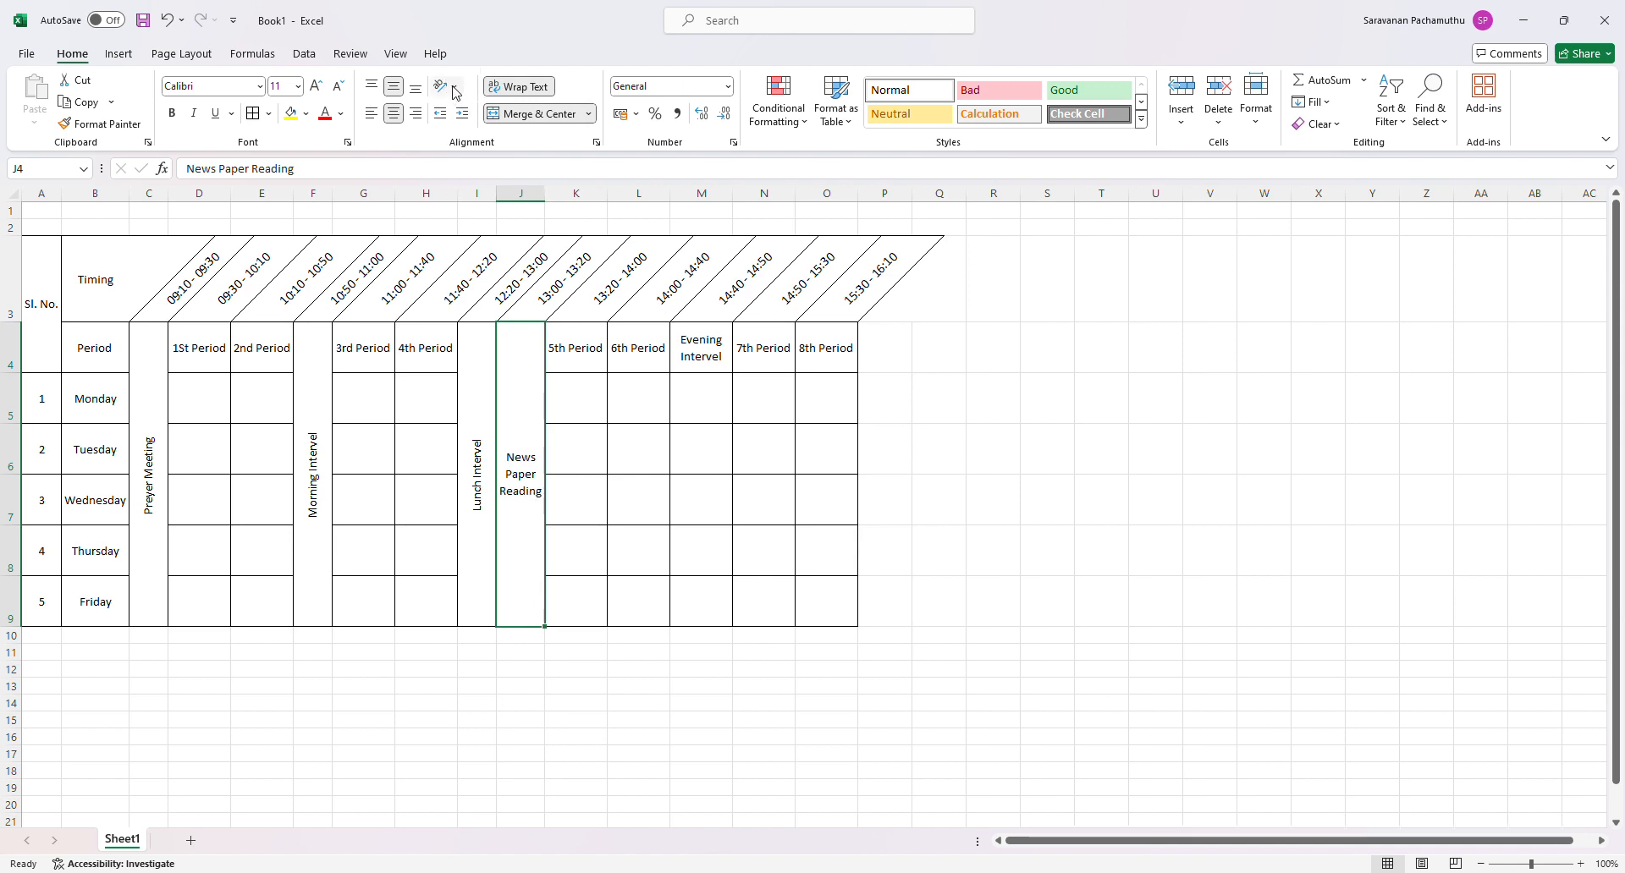
click(489, 188)
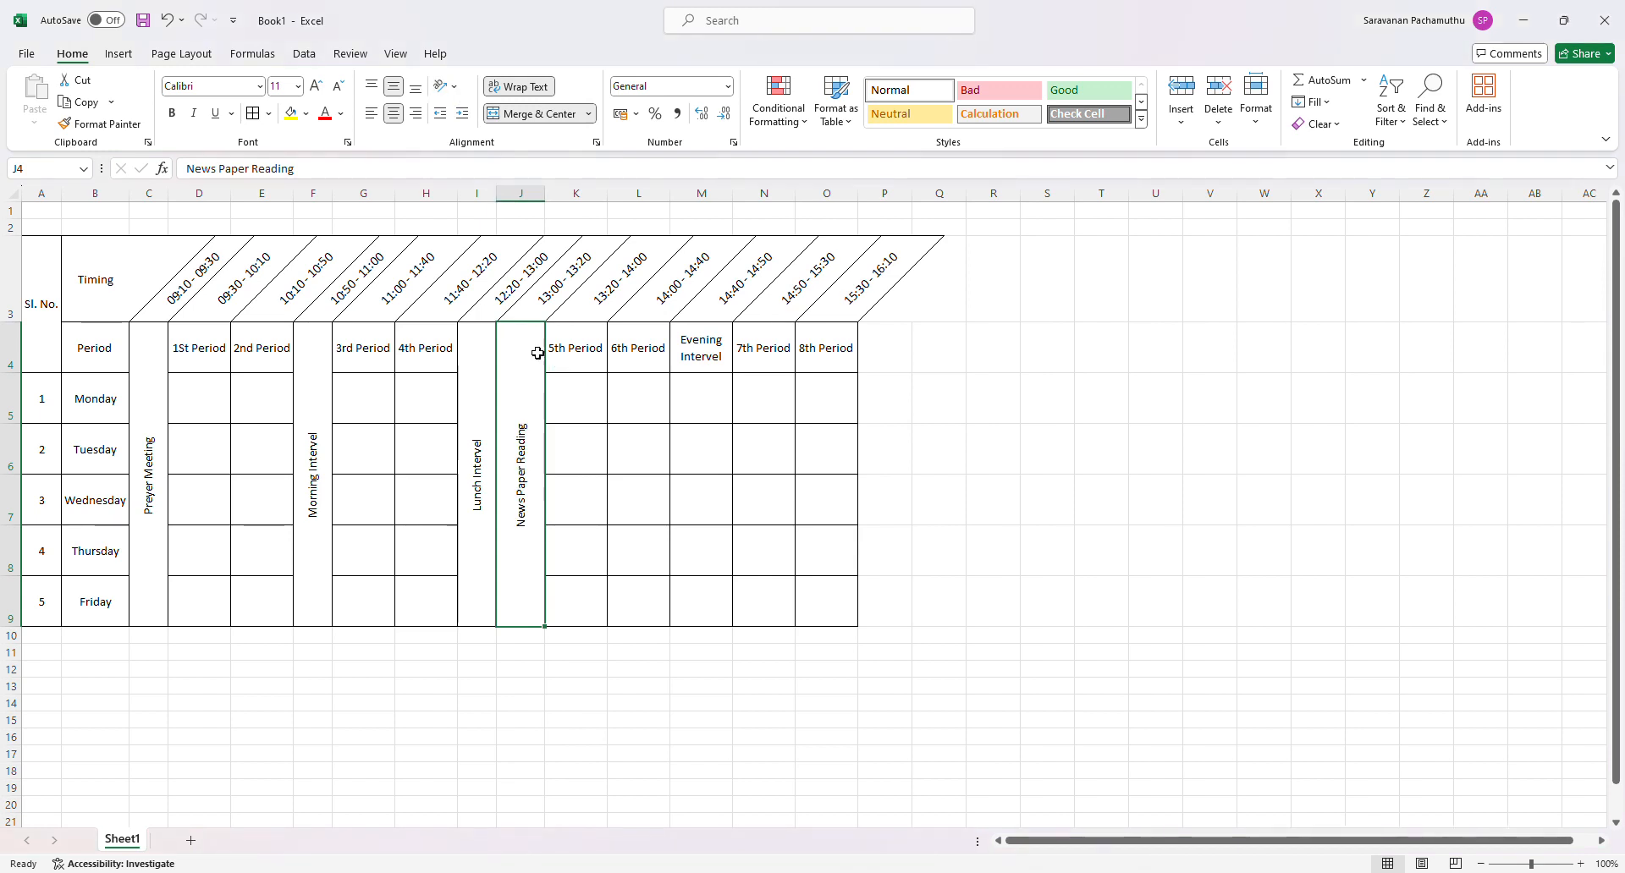
drag(545, 194, 551, 208)
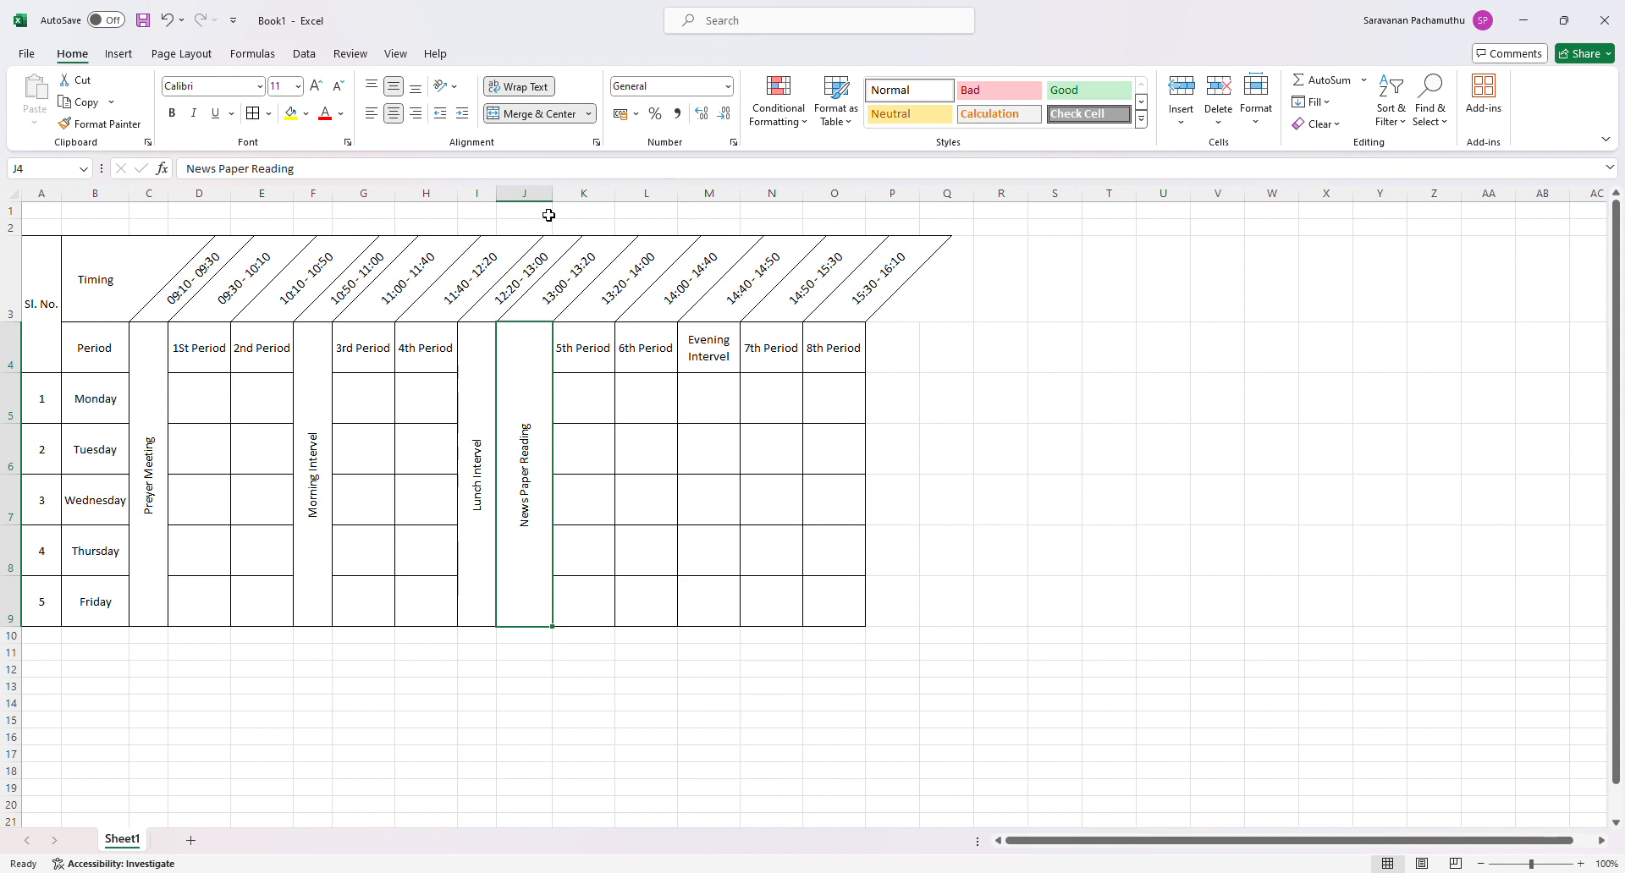
- Copy the formatting and width of column I to column J with Format Painter
click(480, 195)
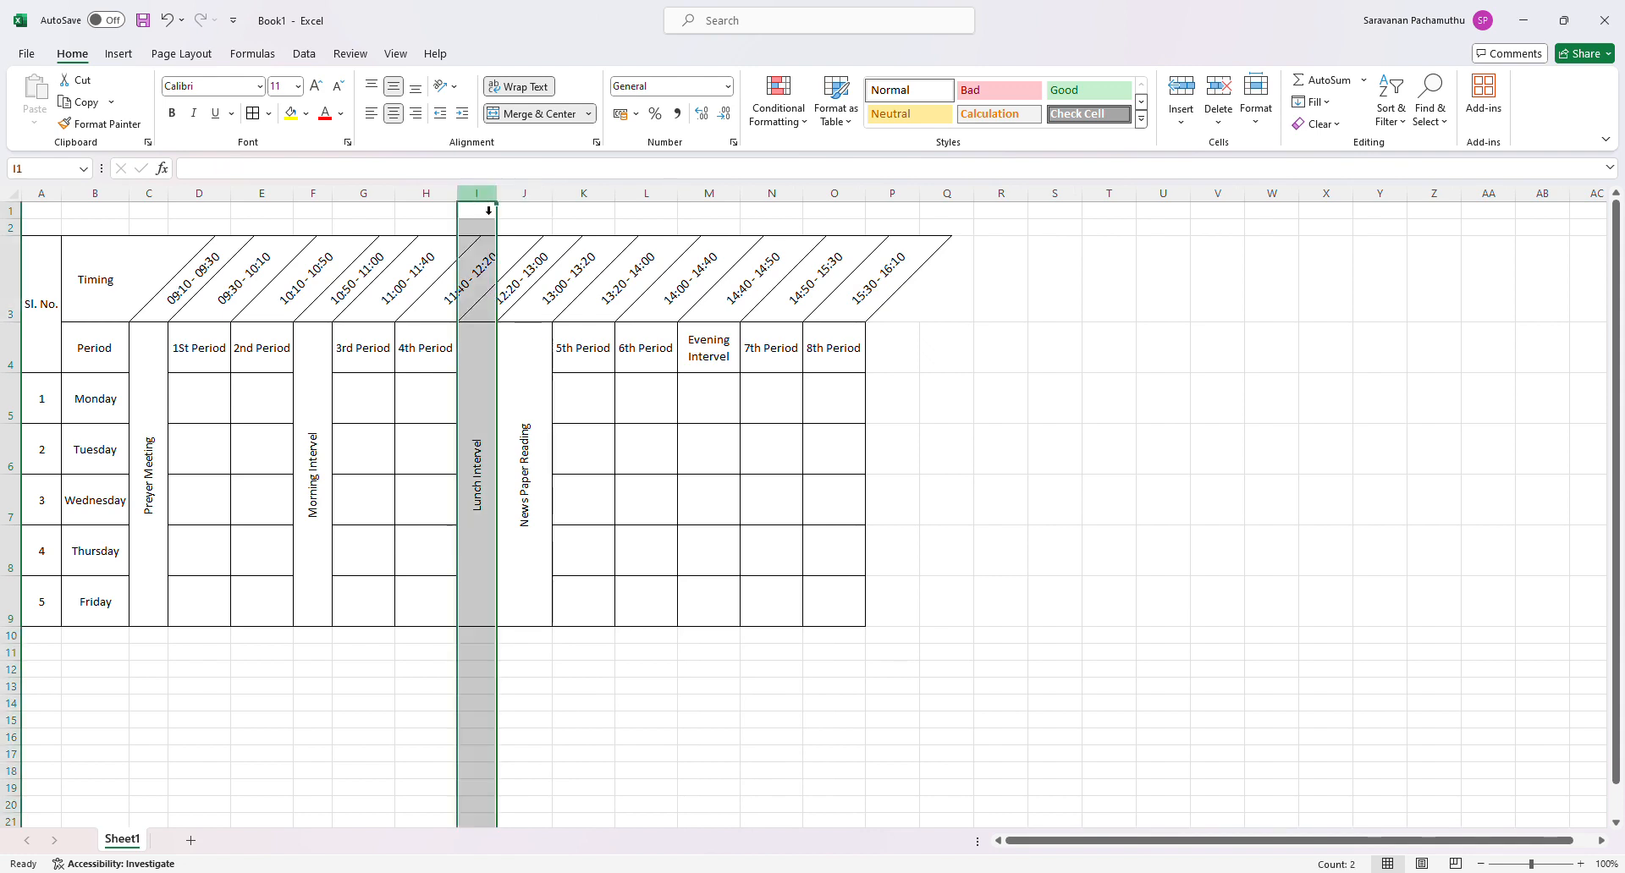
click(95, 125)
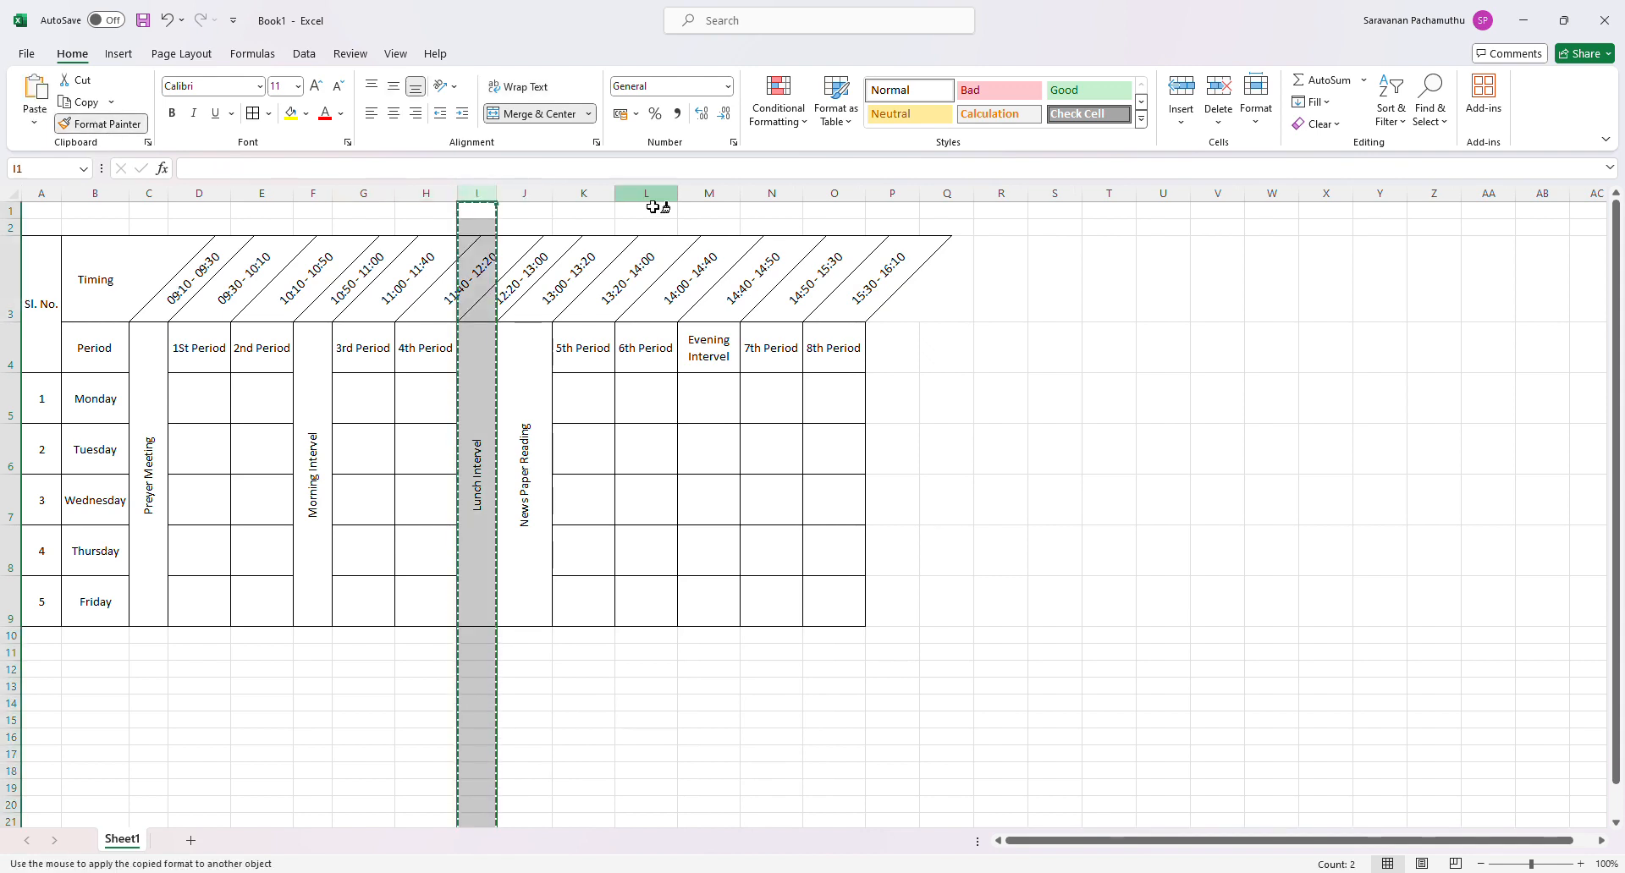
click(539, 197)
click(584, 572)
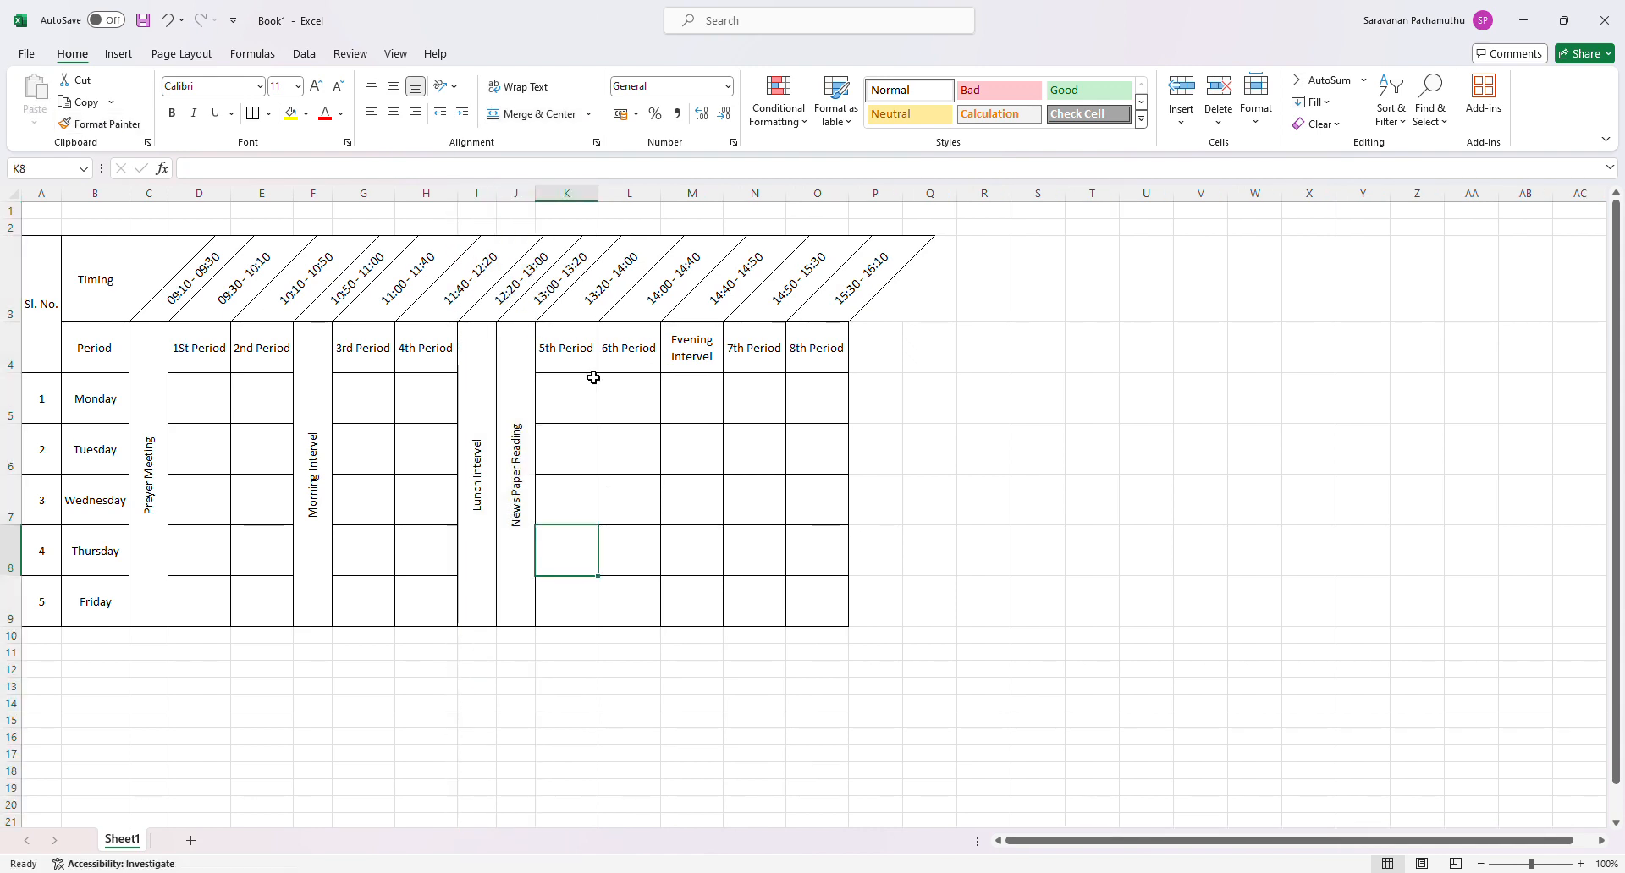
- Merge and center M4:M9 with the Evening Intervel text rotated upward, and narrow column M to fit the vertical text
drag(710, 357, 702, 597)
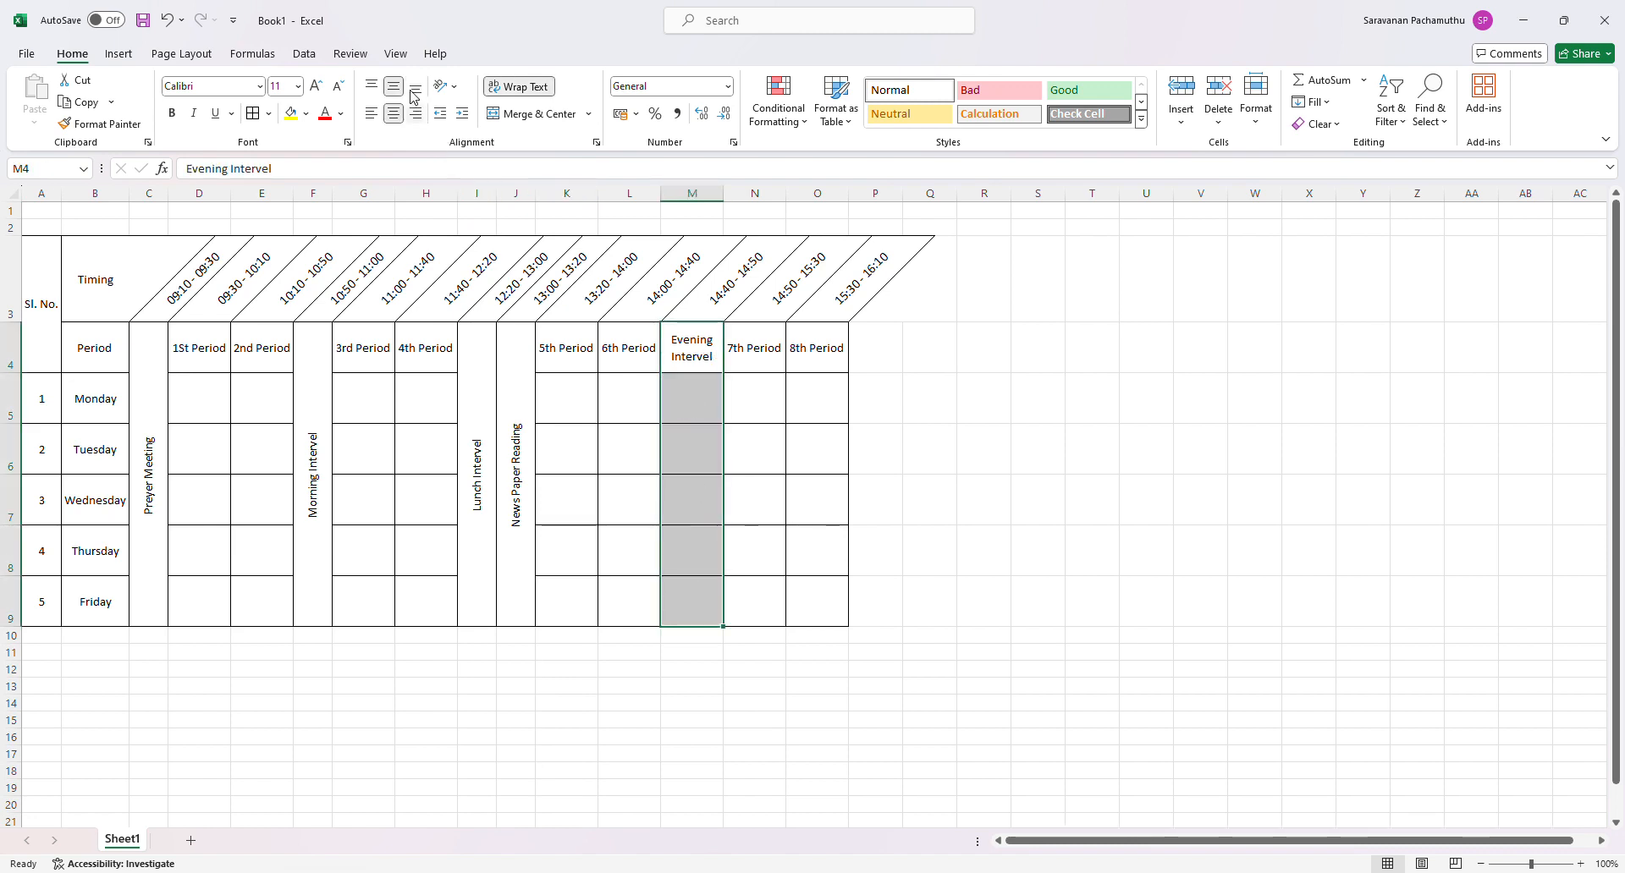
click(513, 122)
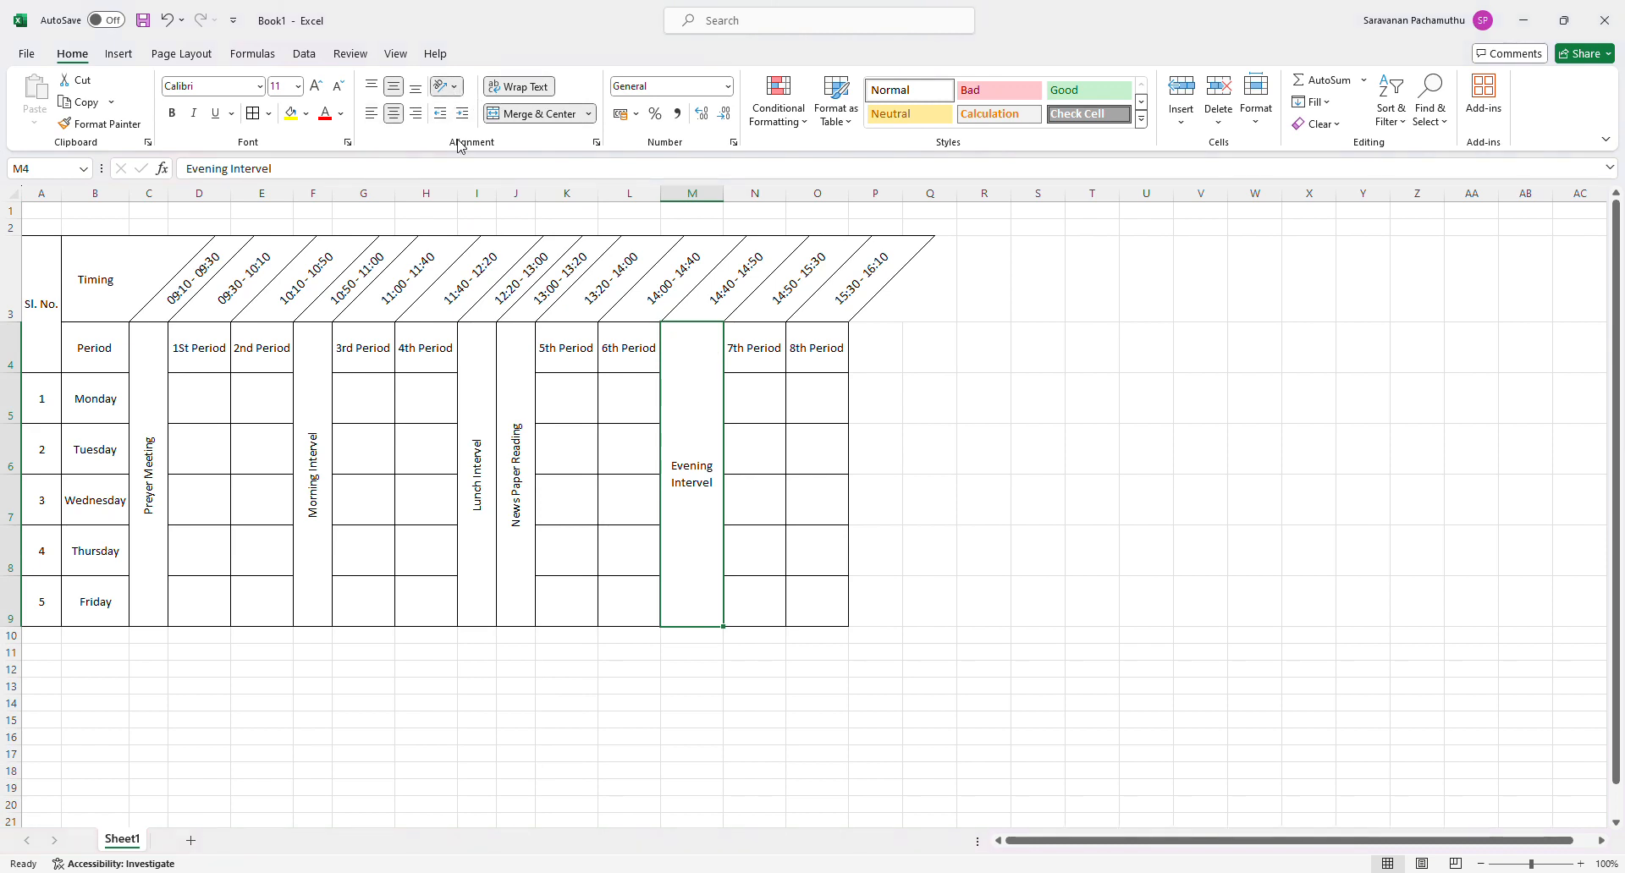
click(488, 181)
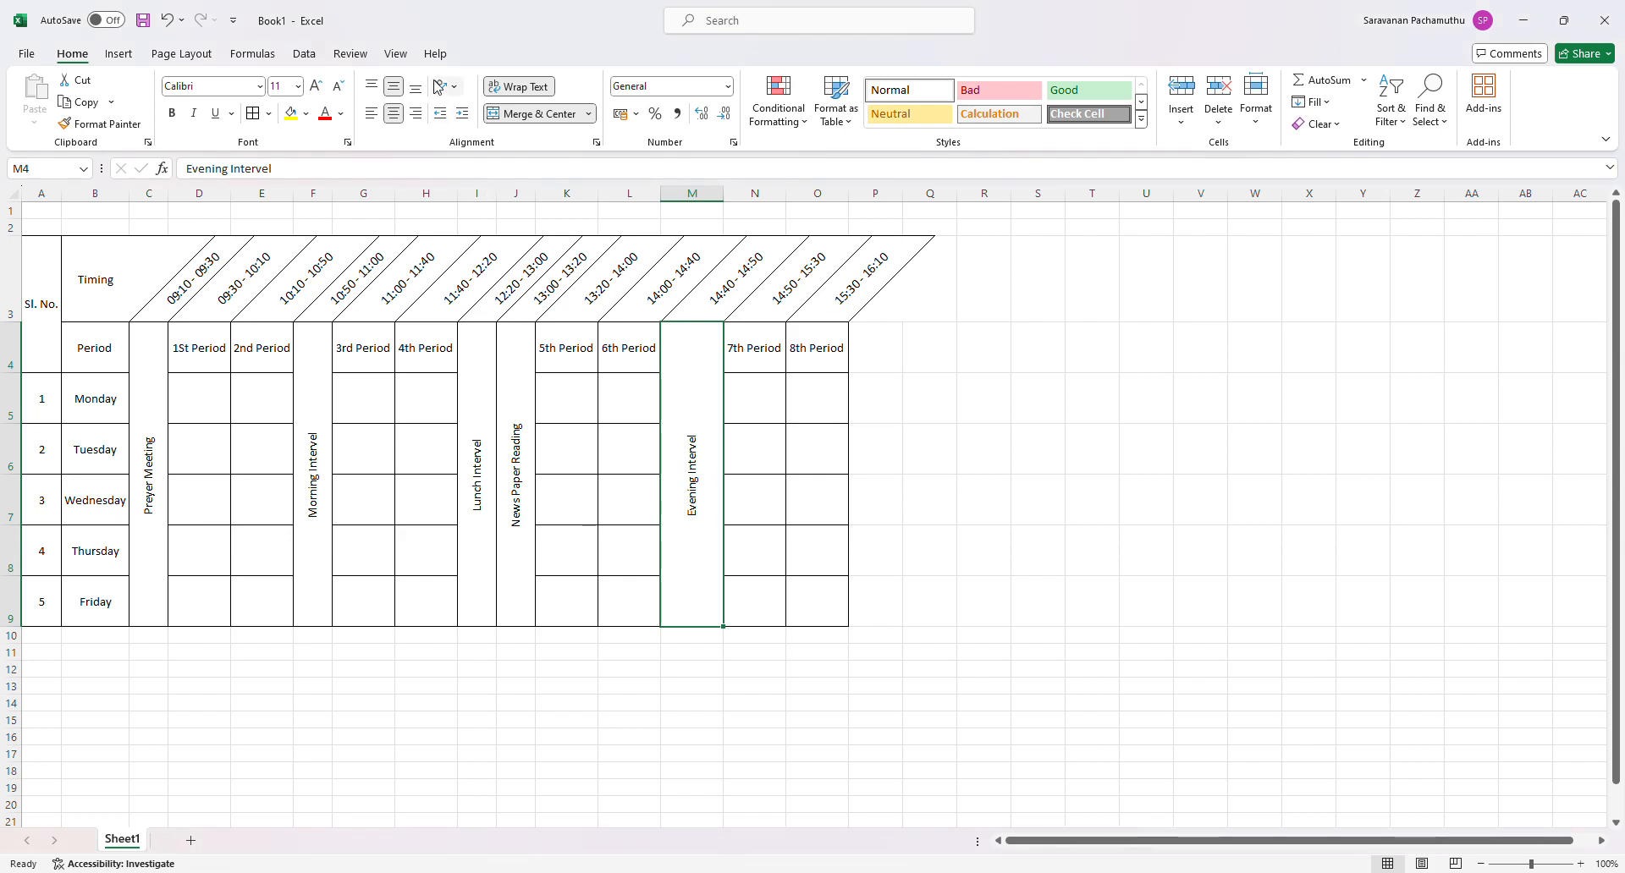
double_click(724, 192)
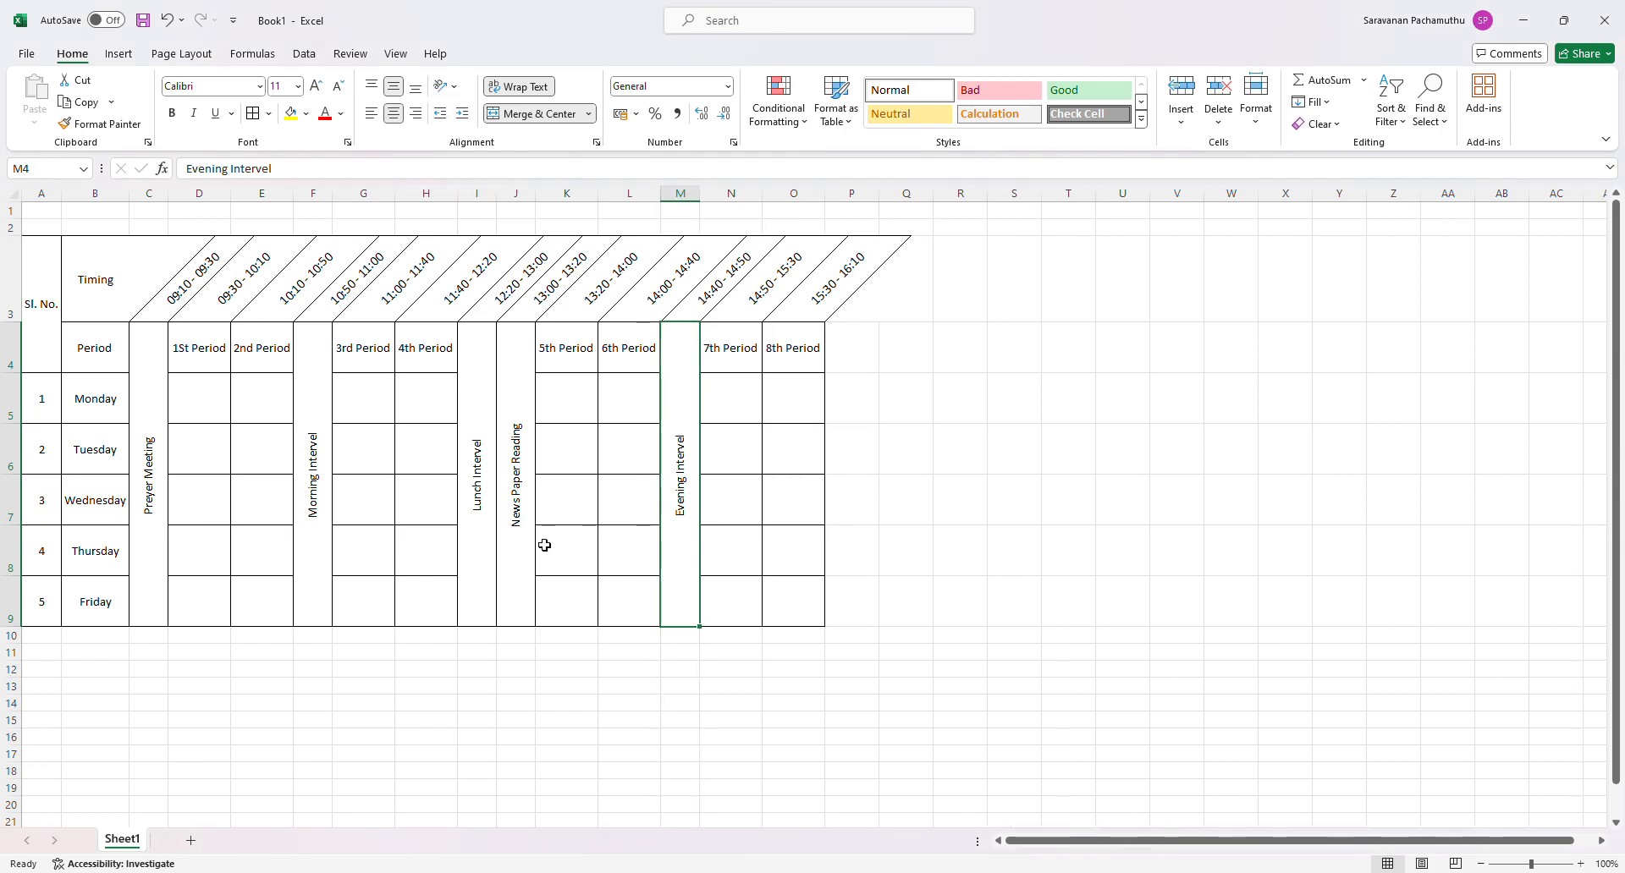
click(917, 525)
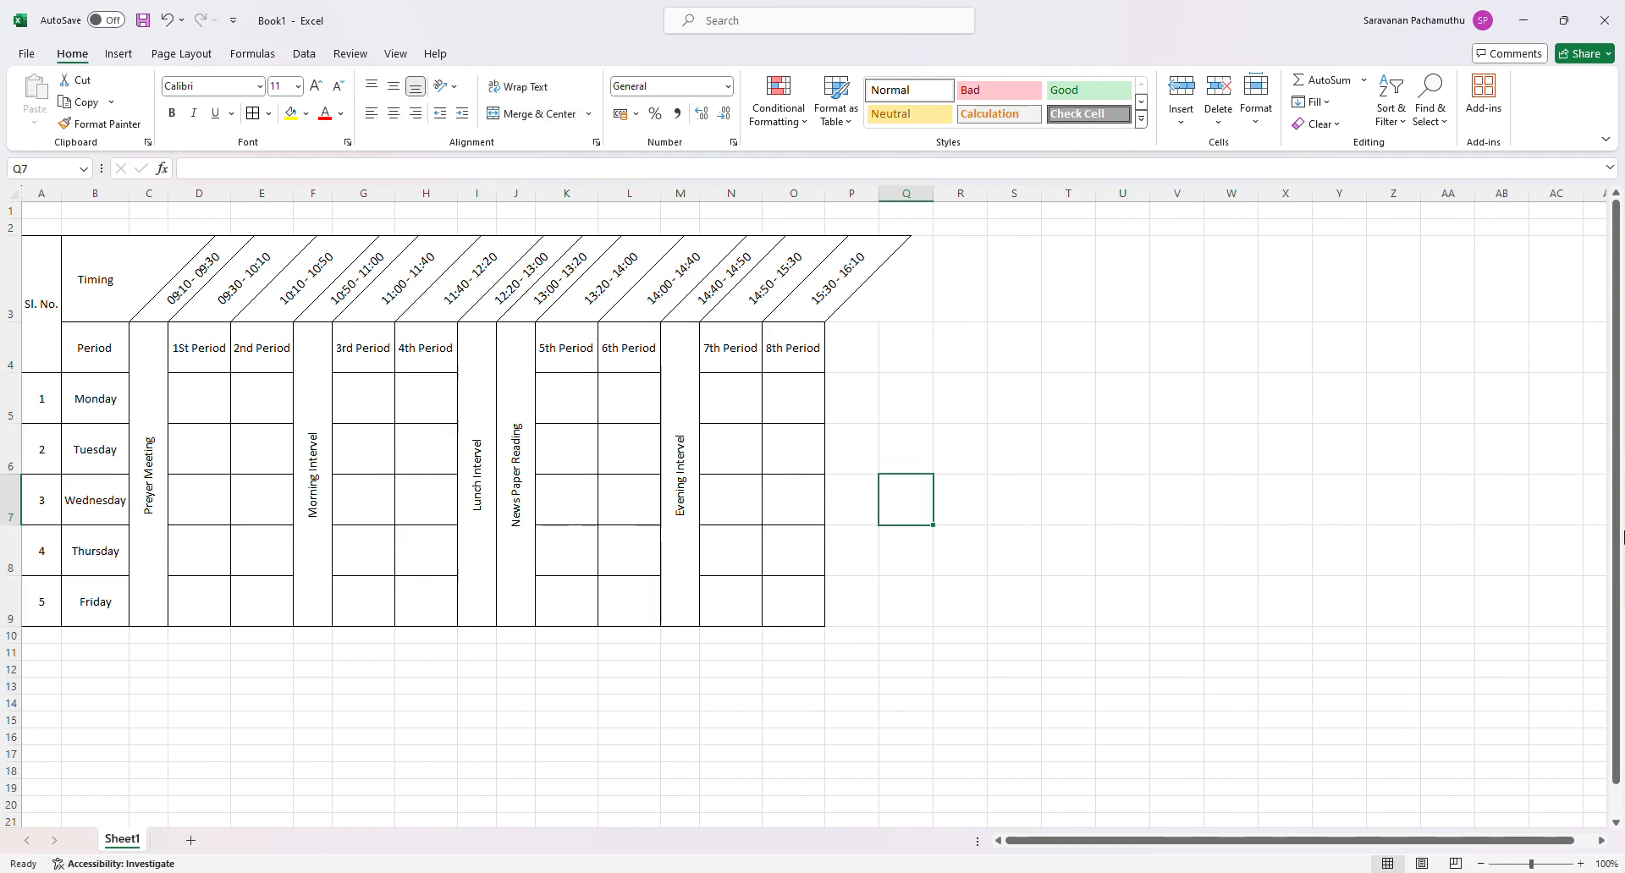
- Change the font of the entire sheet to Times New Roman
click(21, 200)
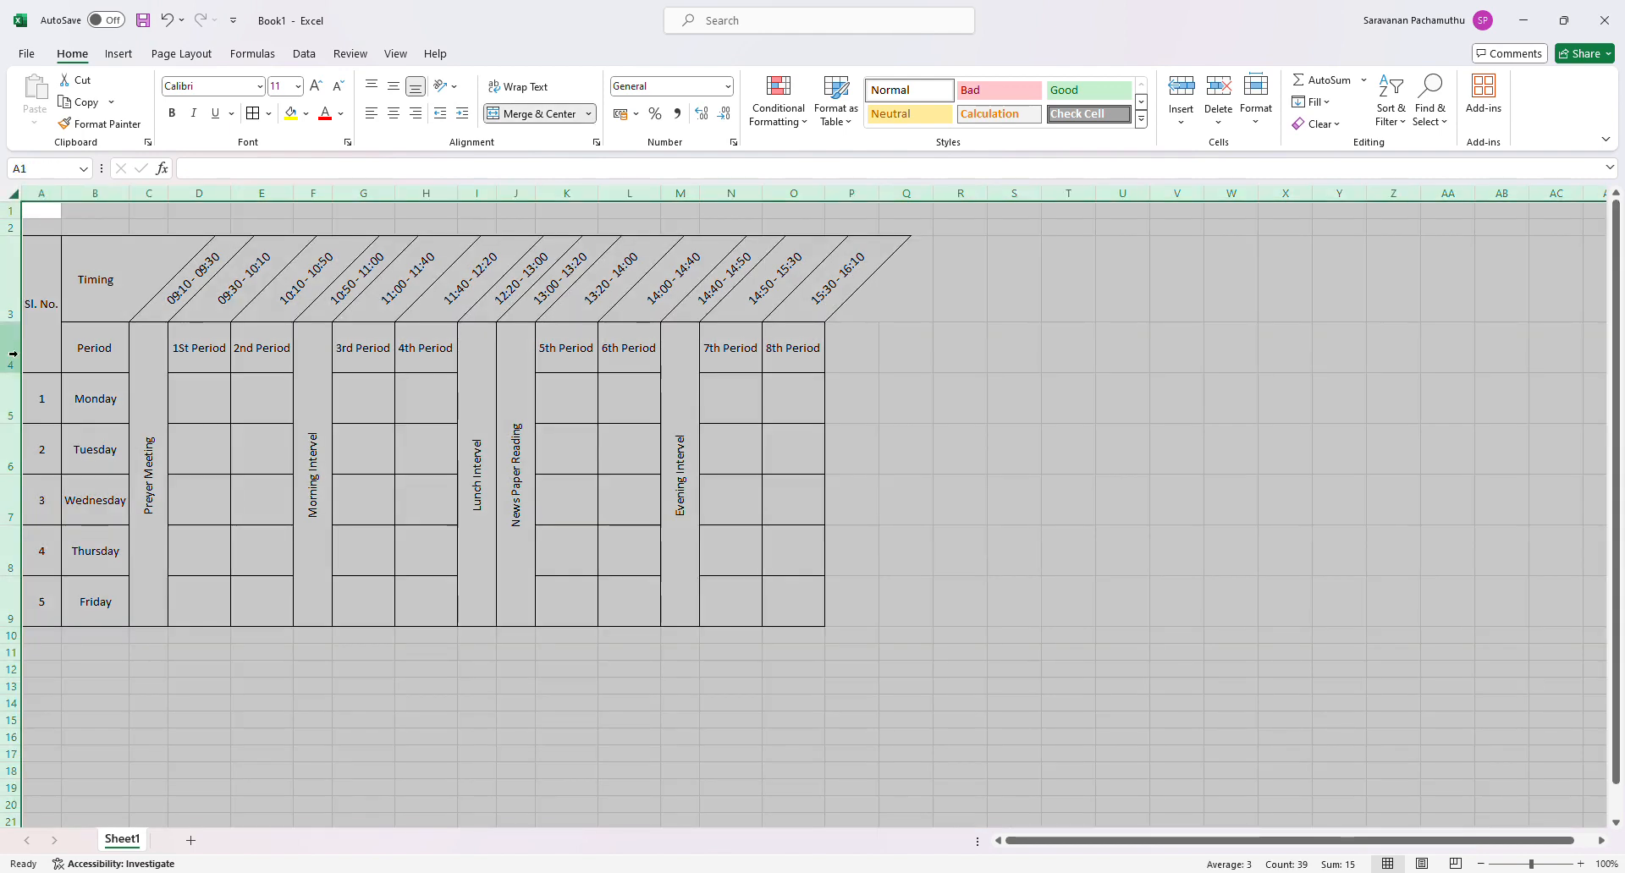
click(263, 87)
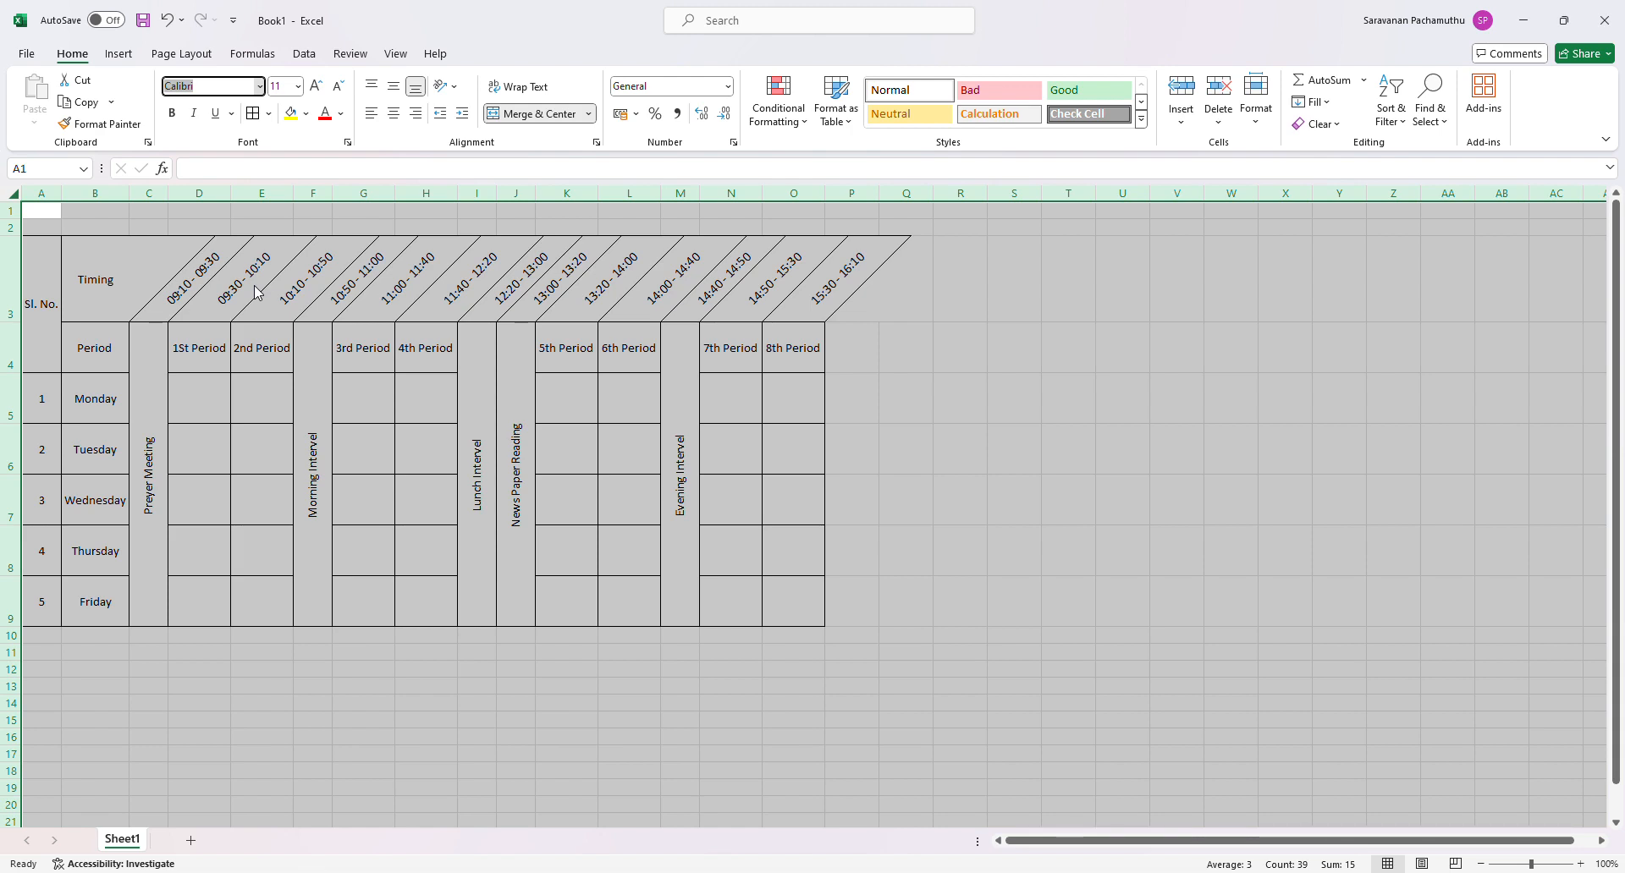
text(Times New Roman)
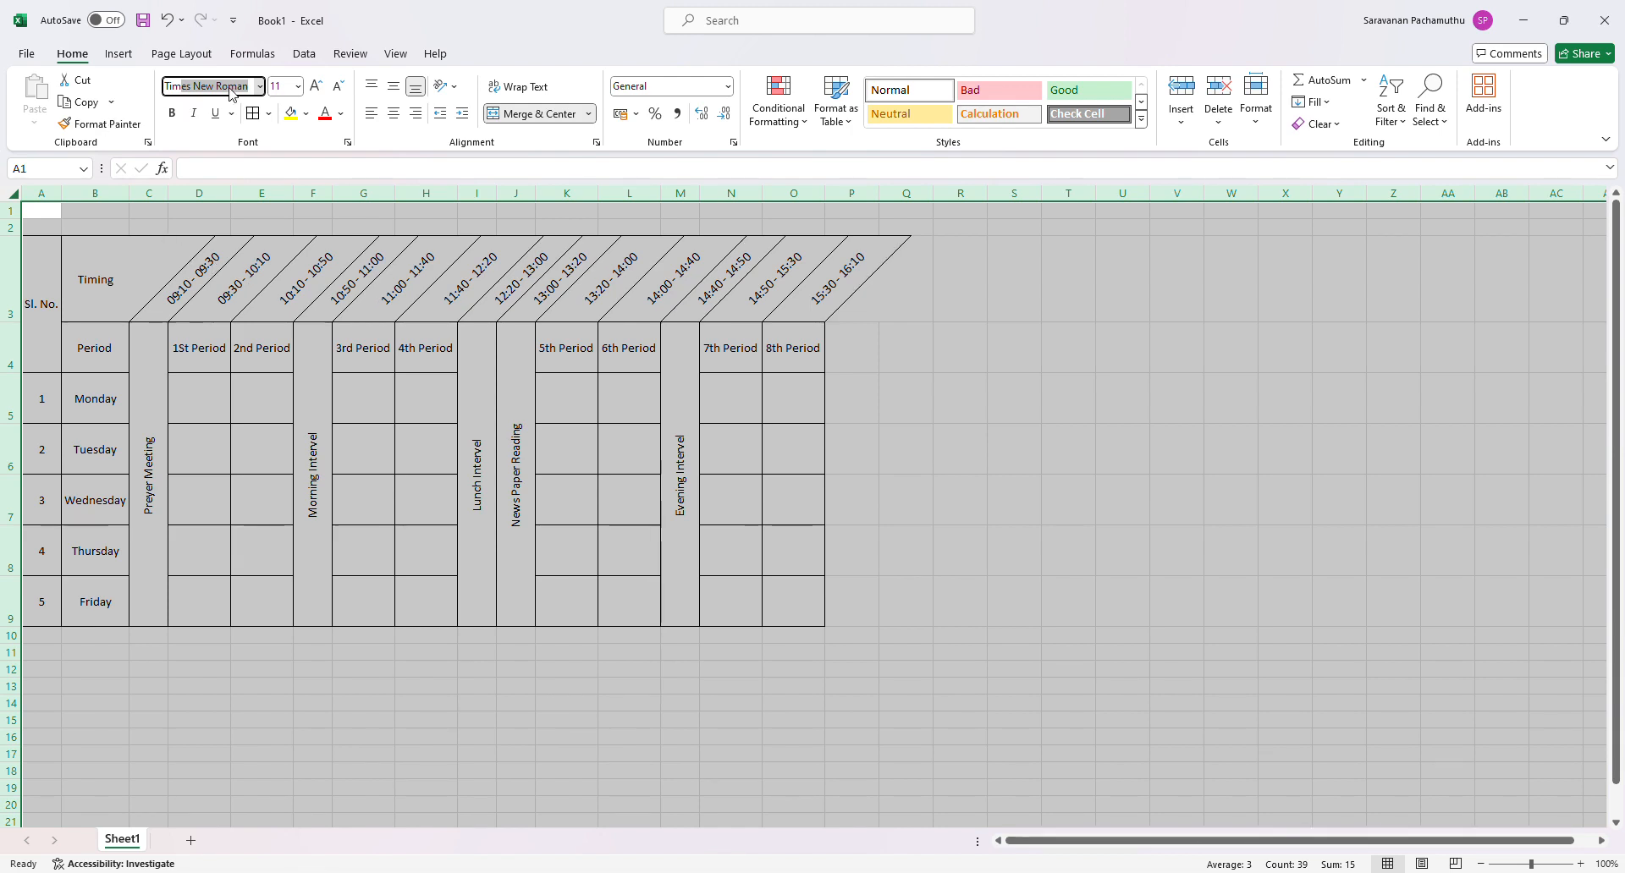
key(Return)
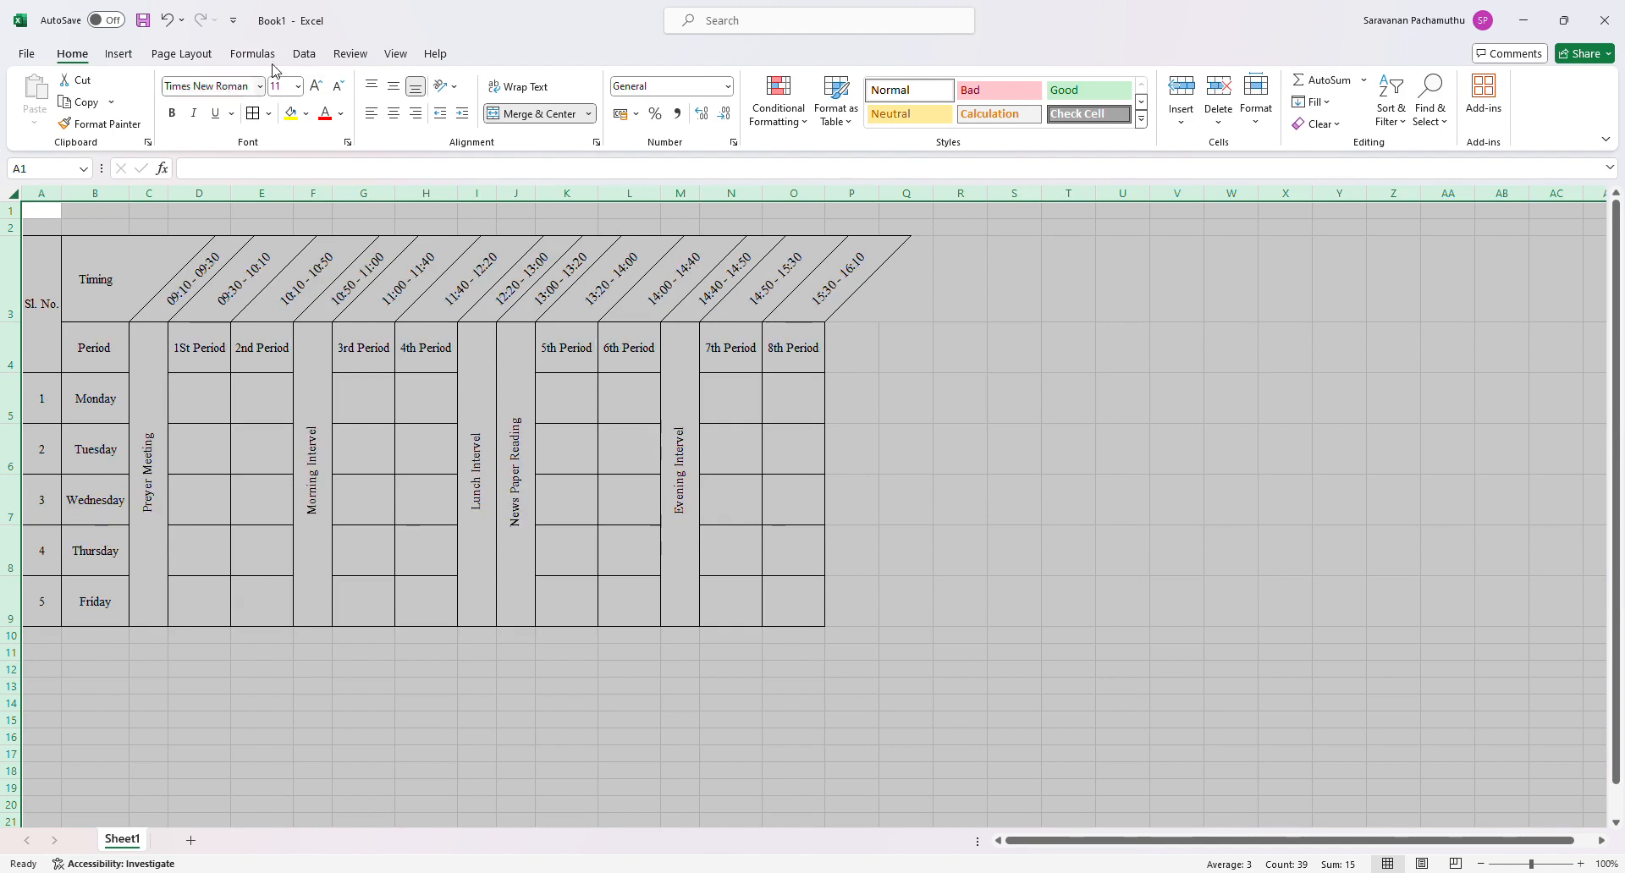
click(505, 521)
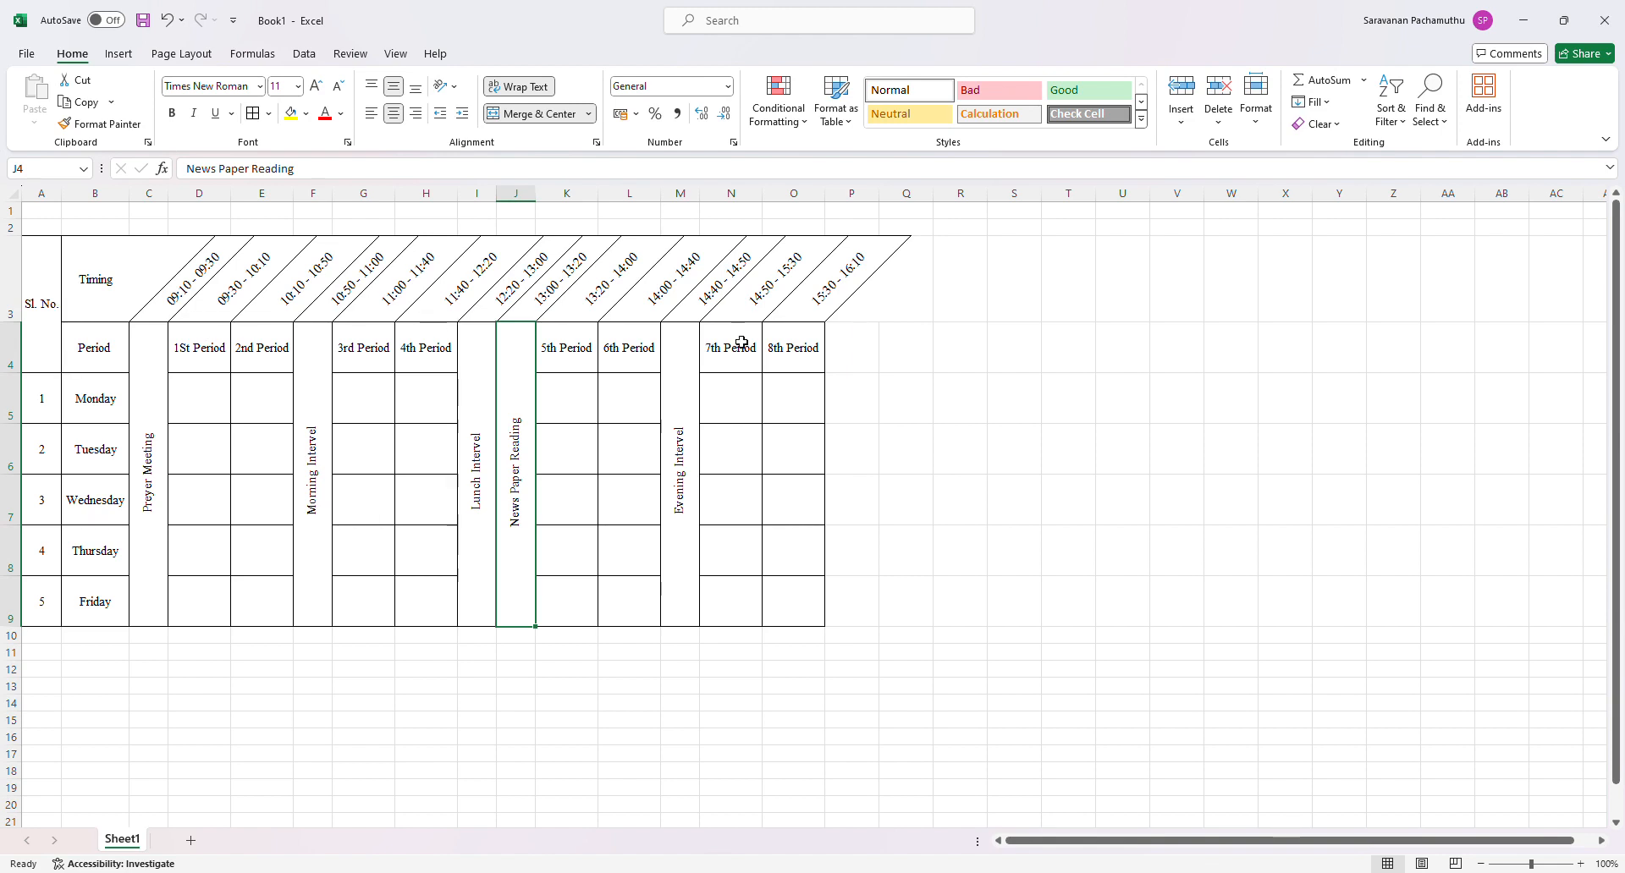
- Bold the serial number and day columns A3:B9 together with the angled time slots in C3:O3
click(54, 300)
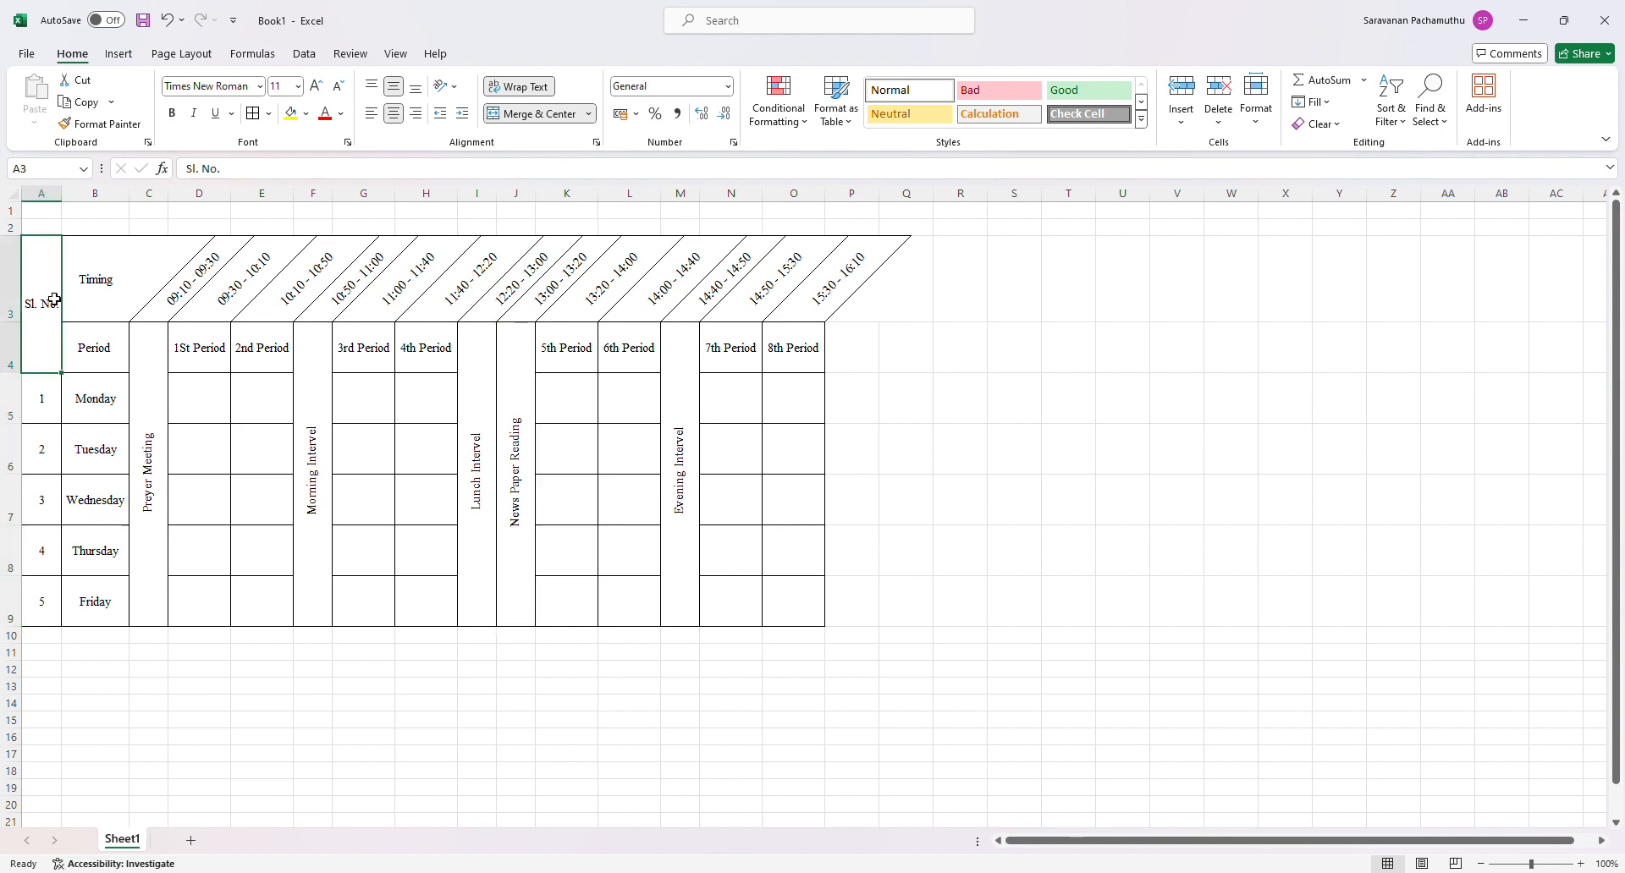
drag(54, 299, 123, 603)
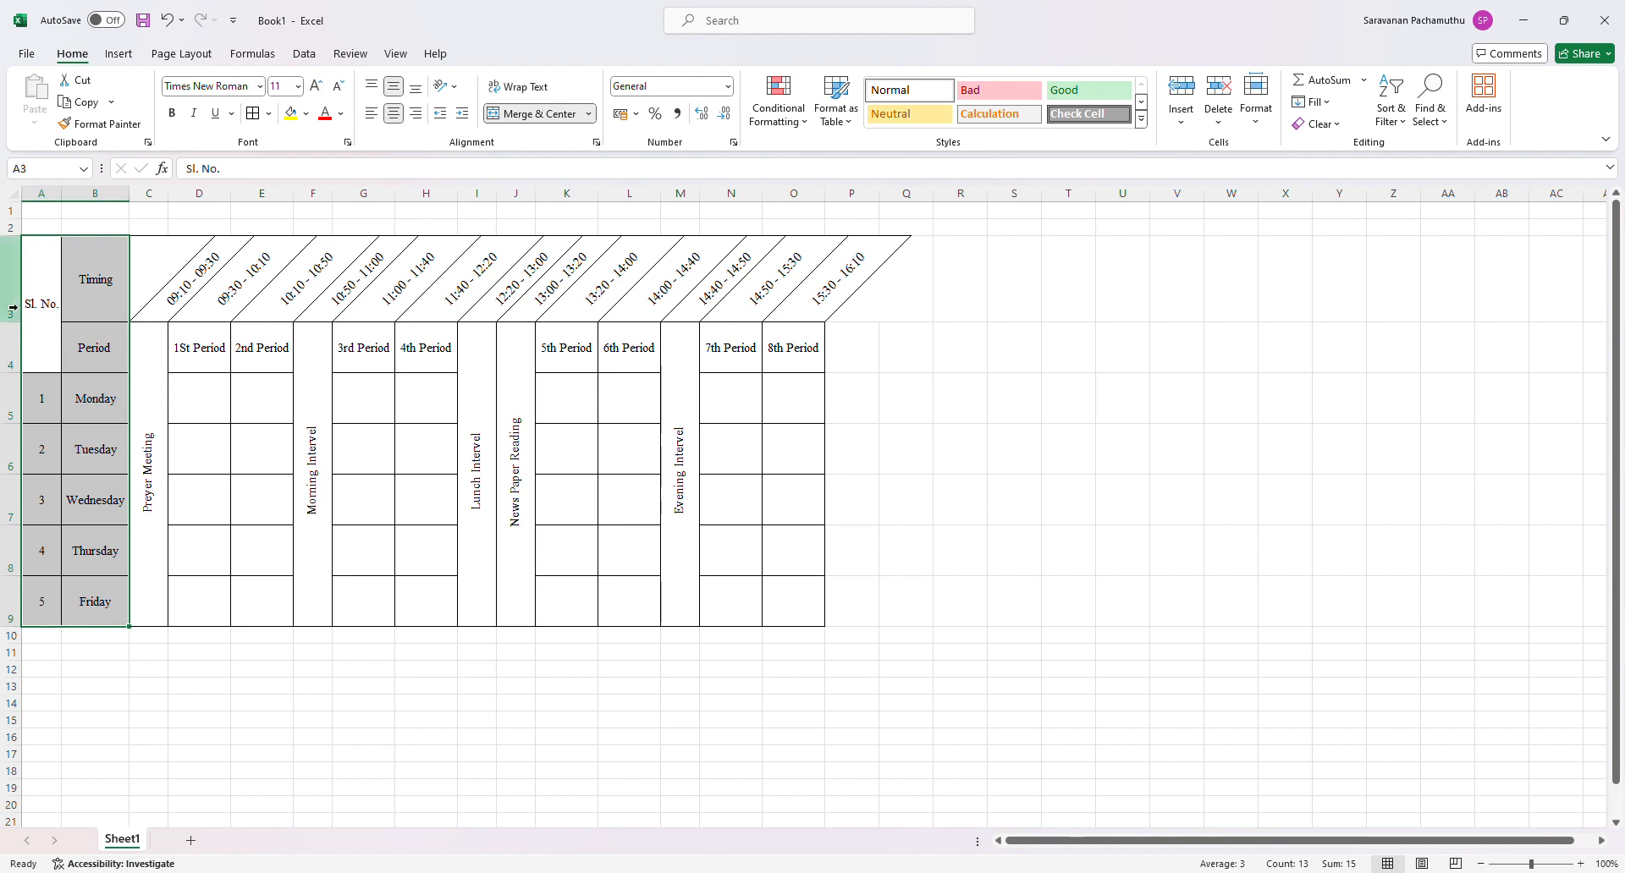
drag(155, 297, 792, 319)
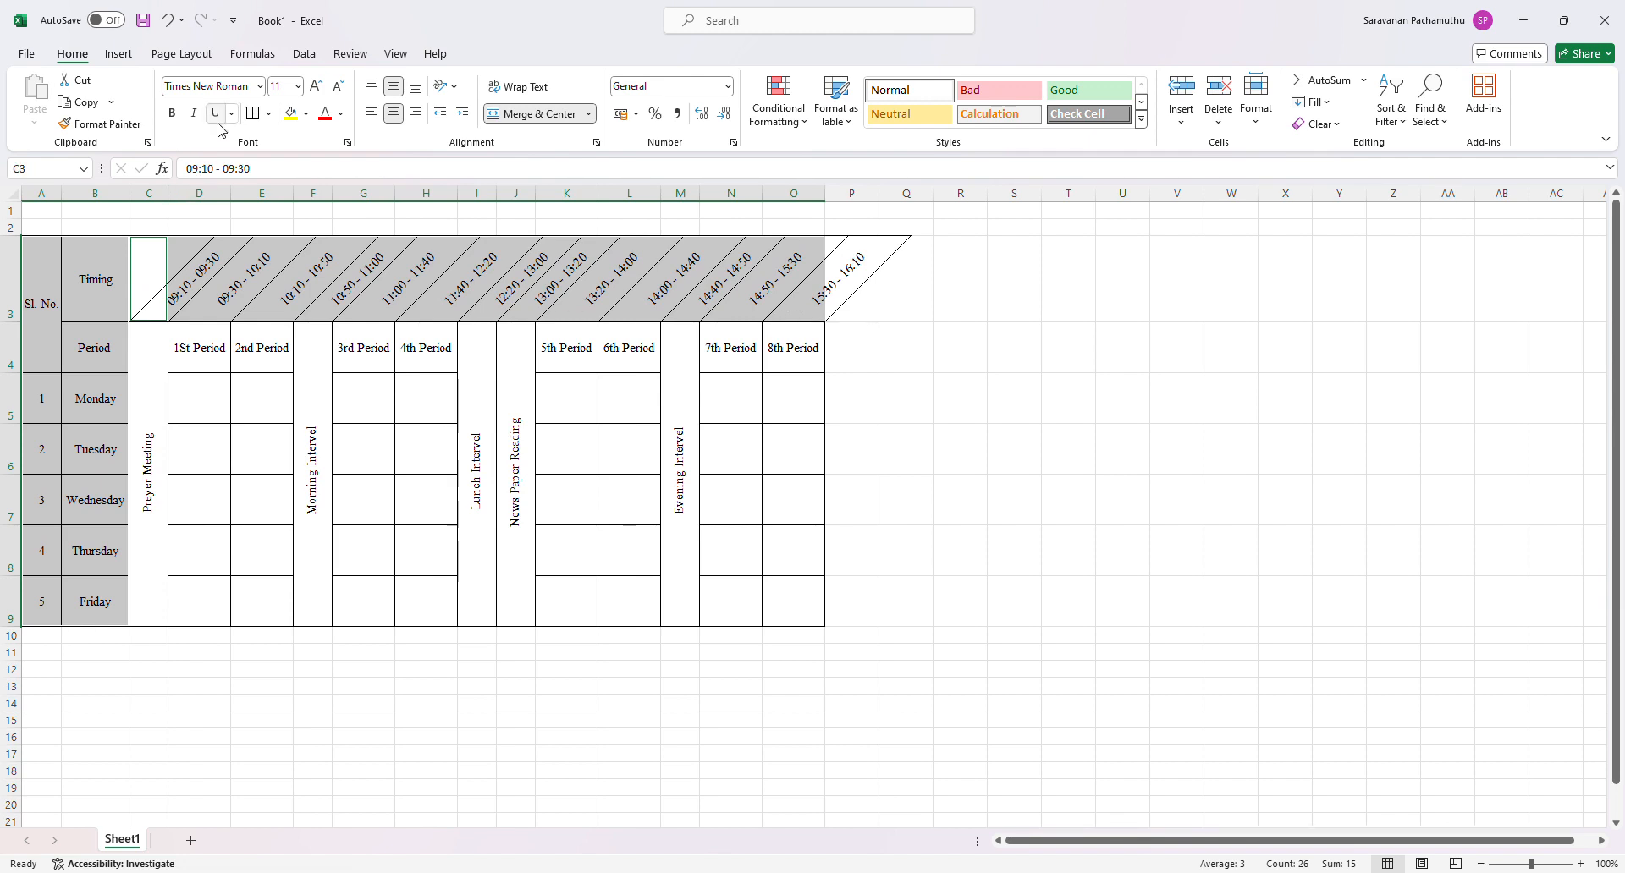
click(172, 115)
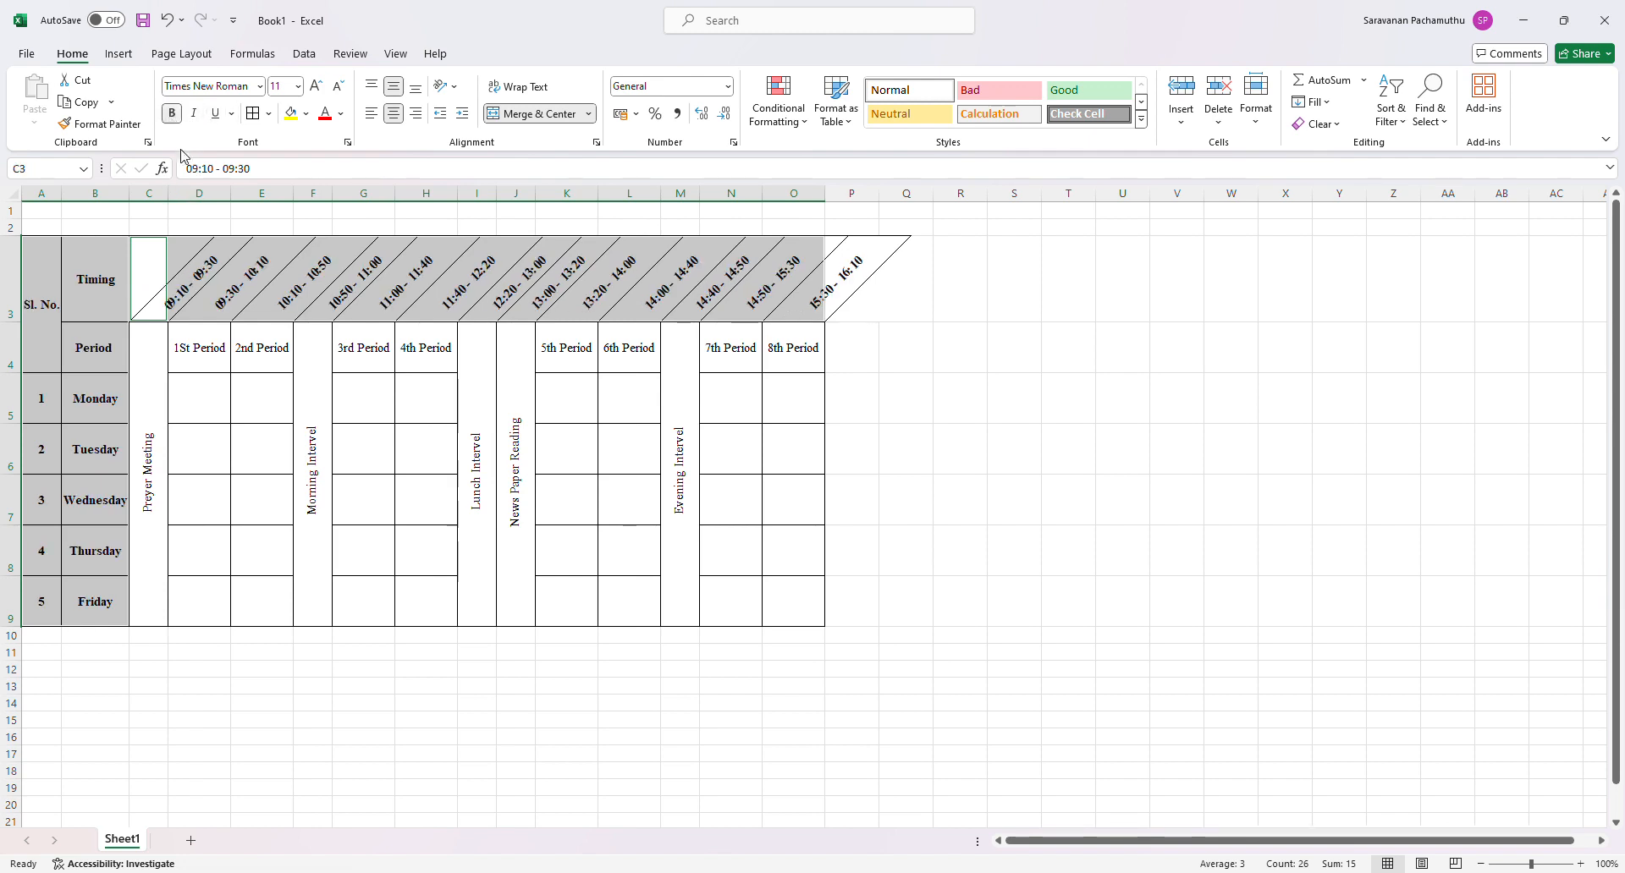
click(607, 561)
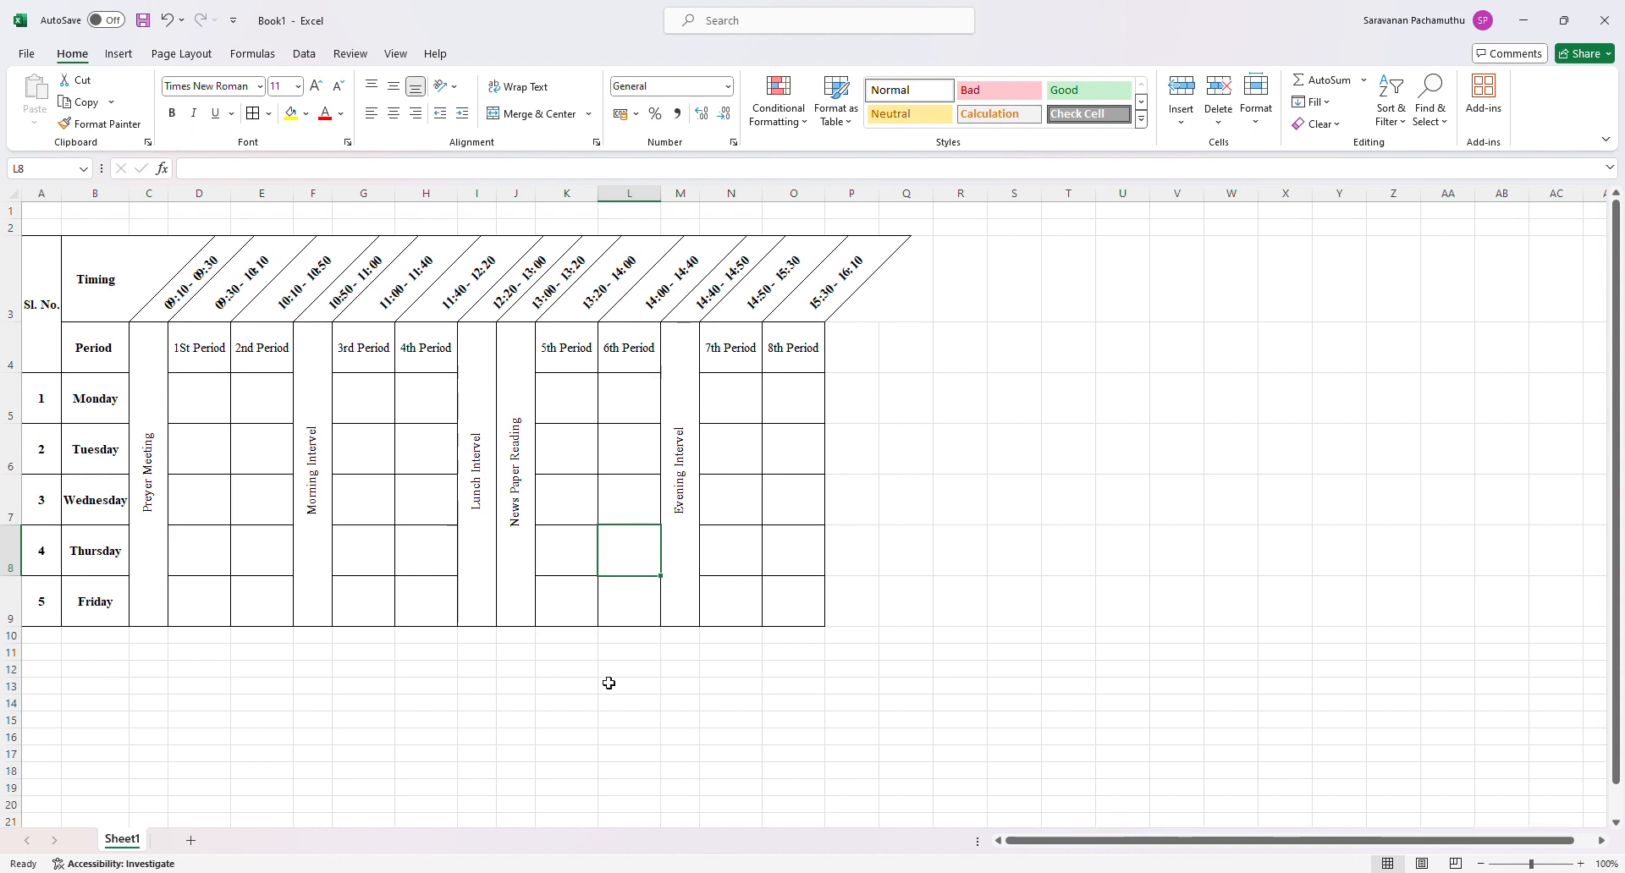
- Bold the eight period headings in row 4, from 1St Period to 8th Period, leaving out the merged break columns
drag(196, 353, 636, 364)
drag(204, 352, 250, 350)
ctrl+drag(359, 349, 428, 352)
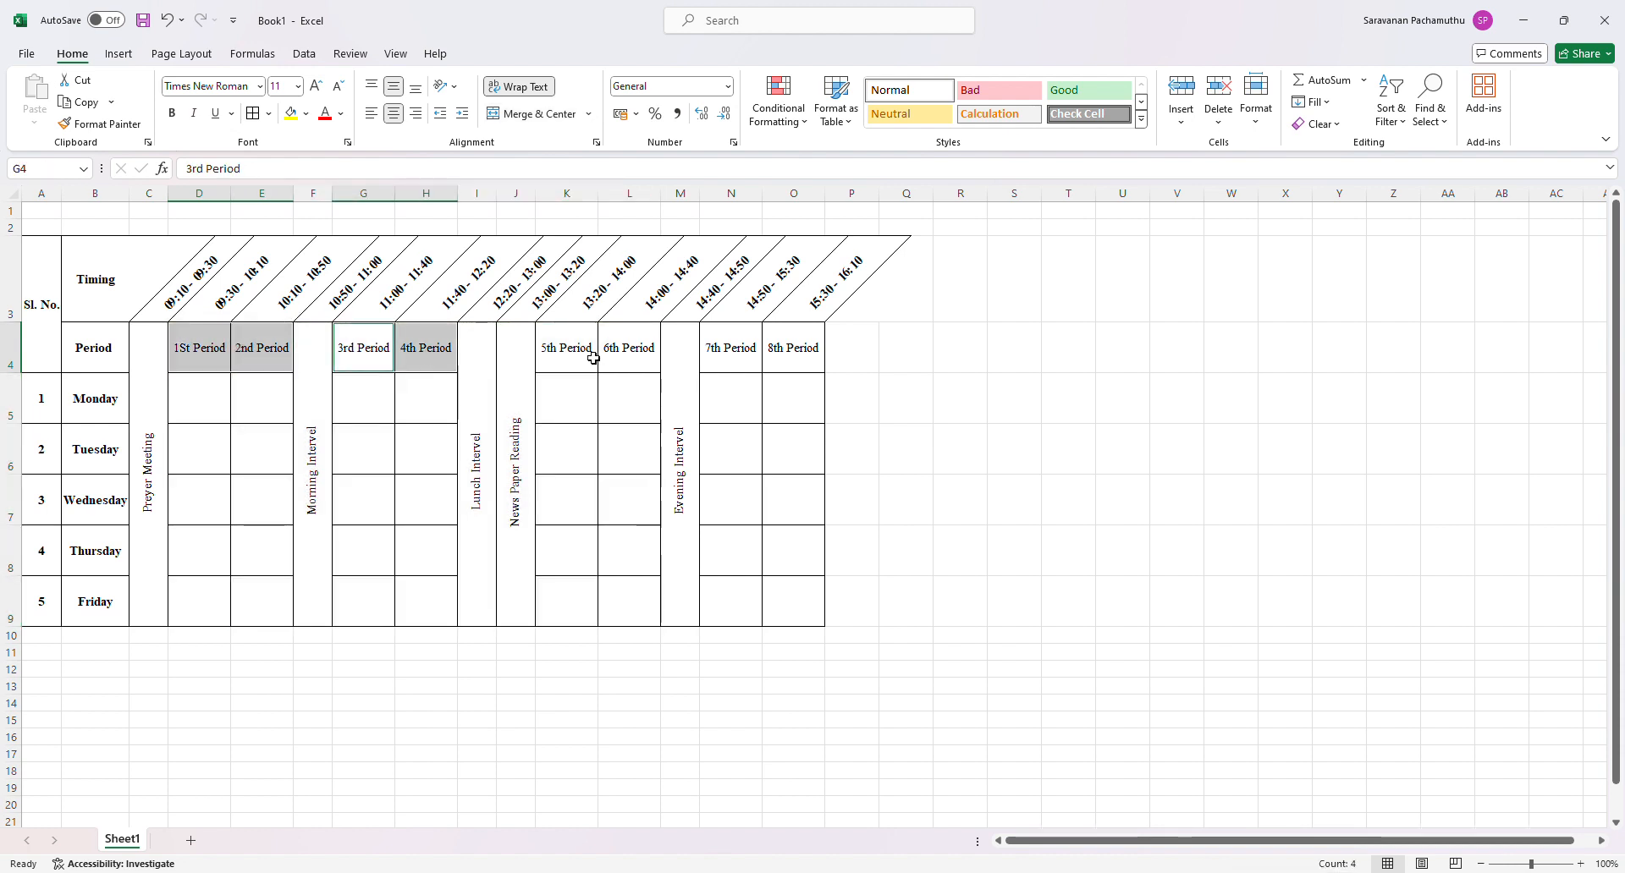
ctrl+drag(592, 355, 639, 360)
ctrl+drag(744, 363, 796, 362)
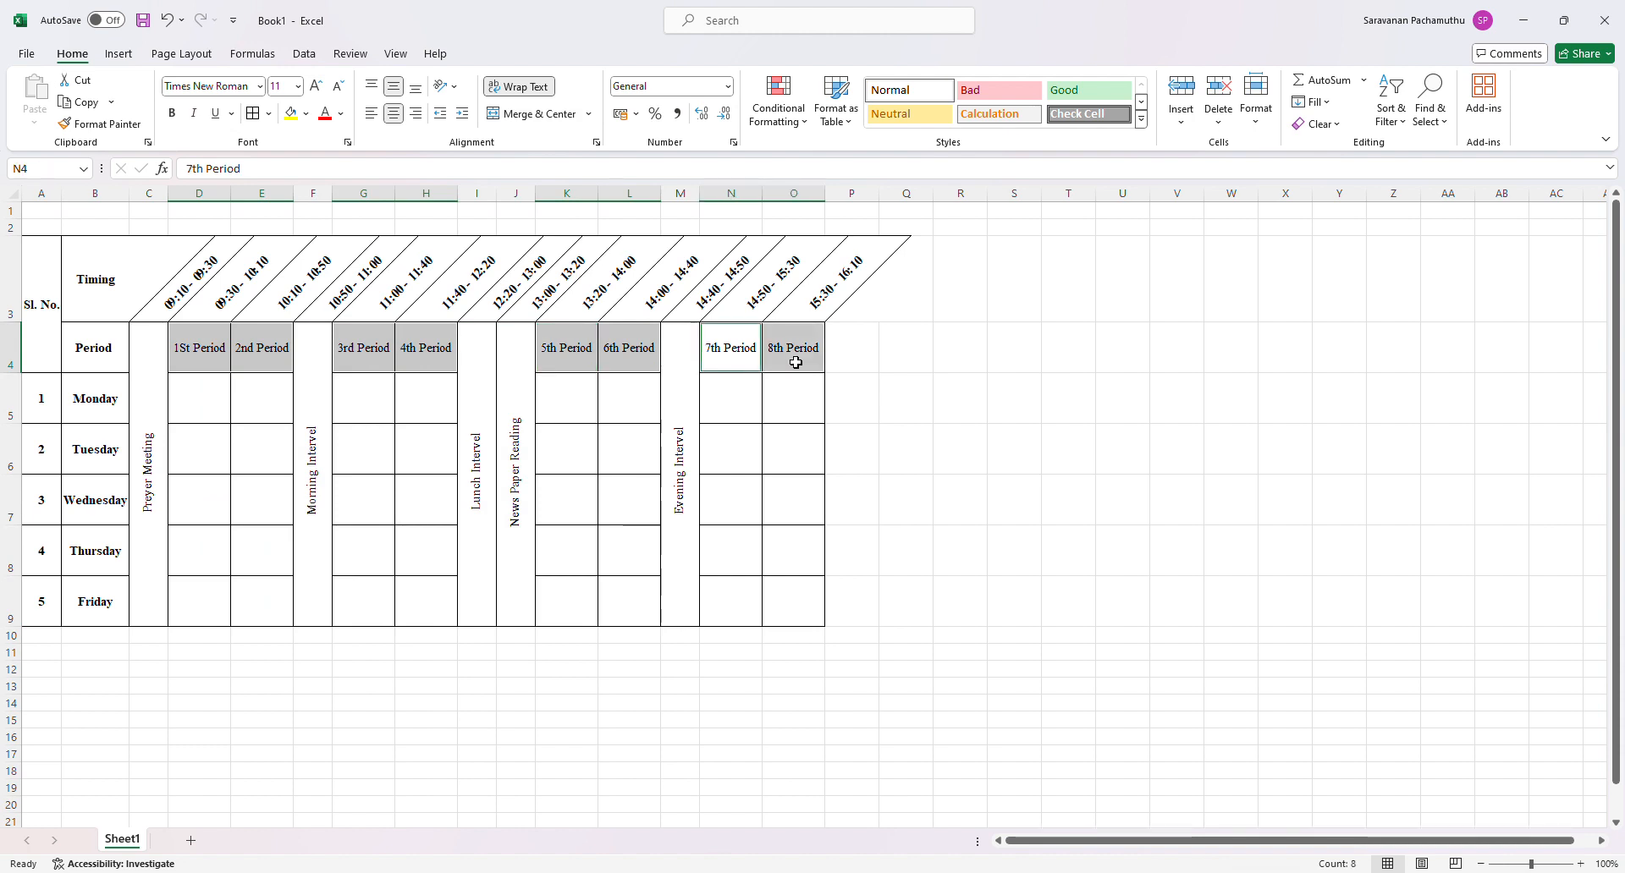
click(173, 115)
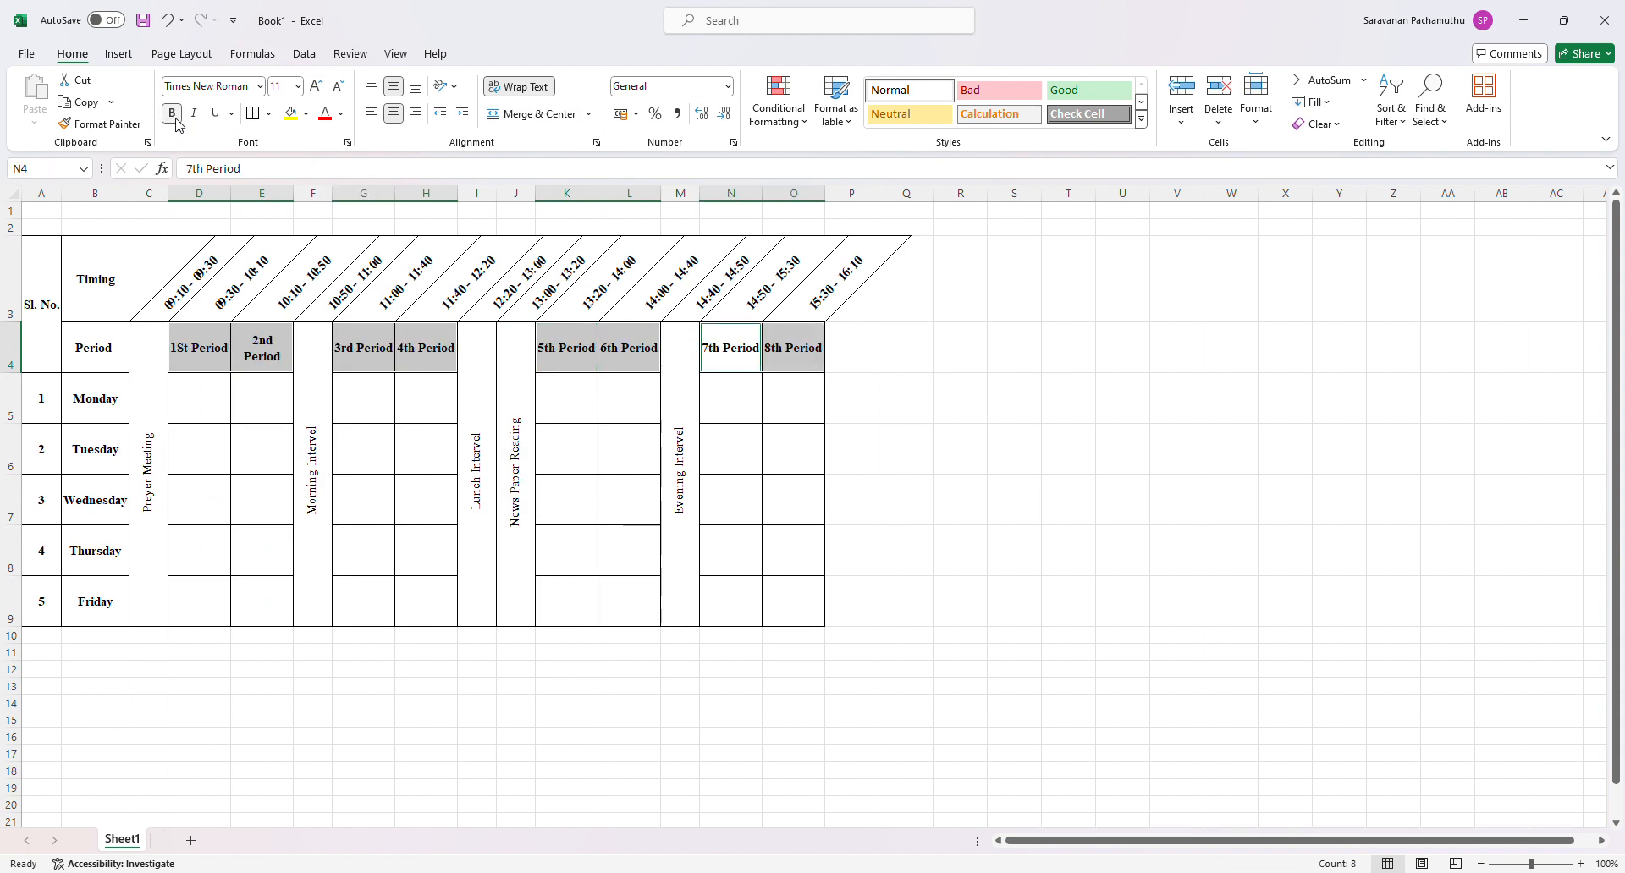